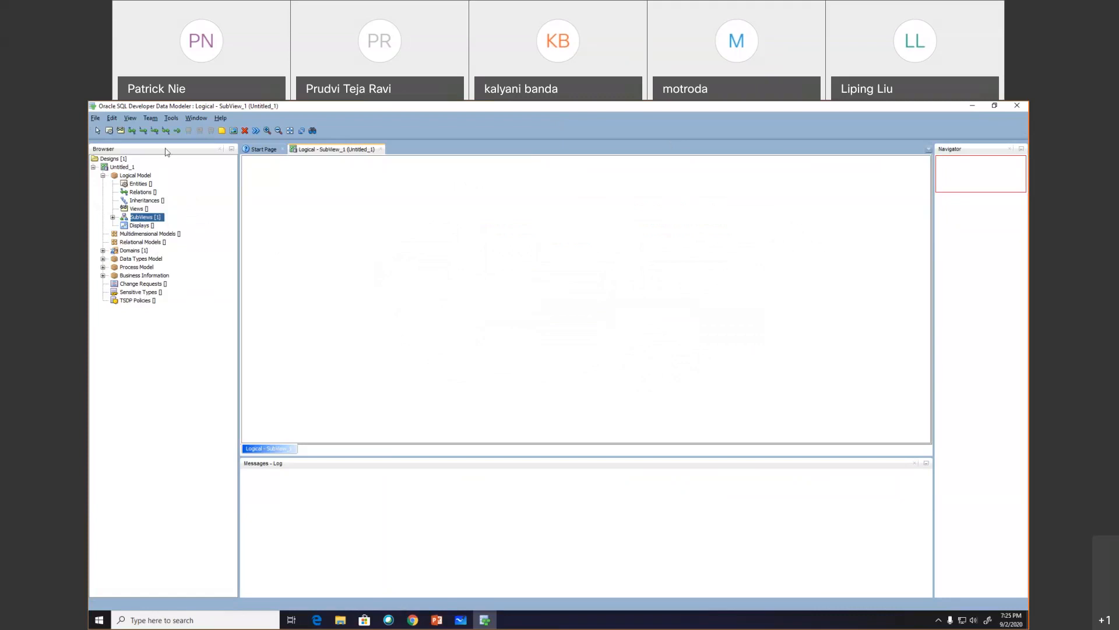
- Create an entity named Customer with the short name CUST in the logical model diagram
{"action": "left_click", "coordinate": [109, 131]}
{"action": "left_click", "coordinate": [314, 229]}
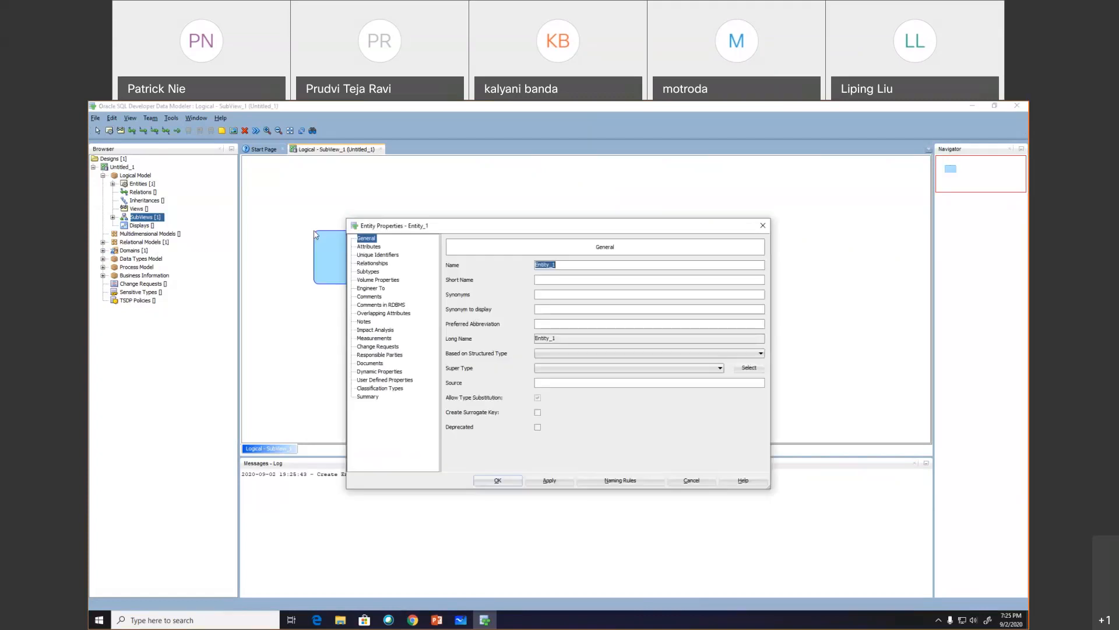
{"action": "type", "text": "Customer"}
{"action": "left_click", "coordinate": [557, 280]}
{"action": "type", "text": "CUST"}
- Add a CID attribute to the Customer entity as logical type CHAR, size 9, units CHAR, marked as Primary UID
{"action": "left_click", "coordinate": [369, 247]}
{"action": "left_click", "coordinate": [471, 294]}
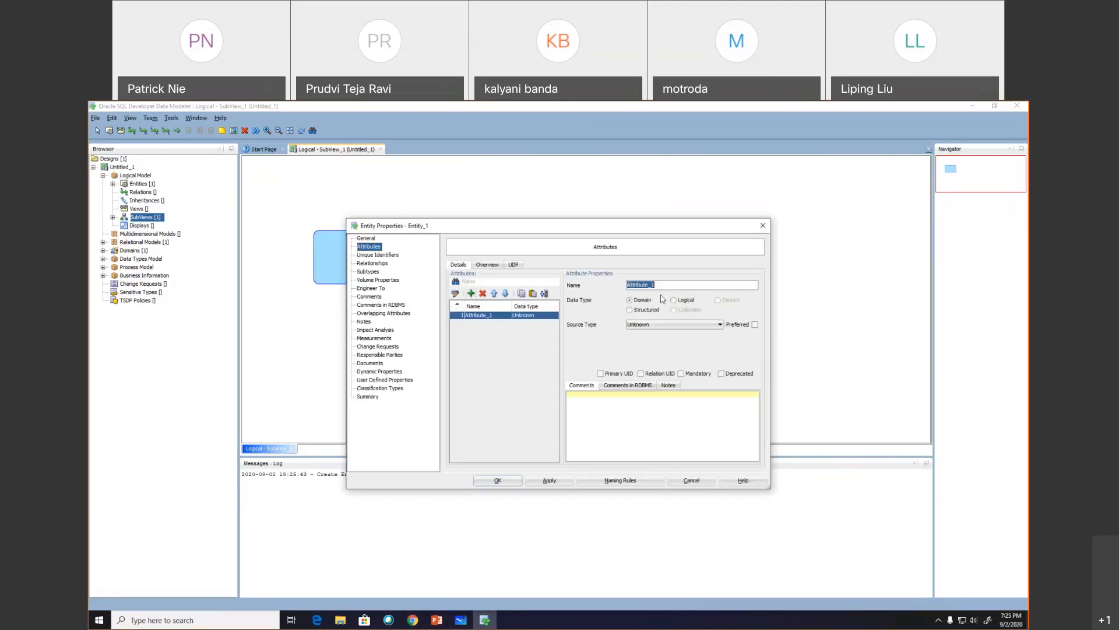
{"action": "type", "text": "CID"}
{"action": "left_click", "coordinate": [675, 300]}
{"action": "left_click", "coordinate": [669, 328]}
{"action": "key", "text": "c"}
{"action": "key", "text": "Return"}
{"action": "left_click", "coordinate": [652, 336]}
{"action": "type", "text": "9"}
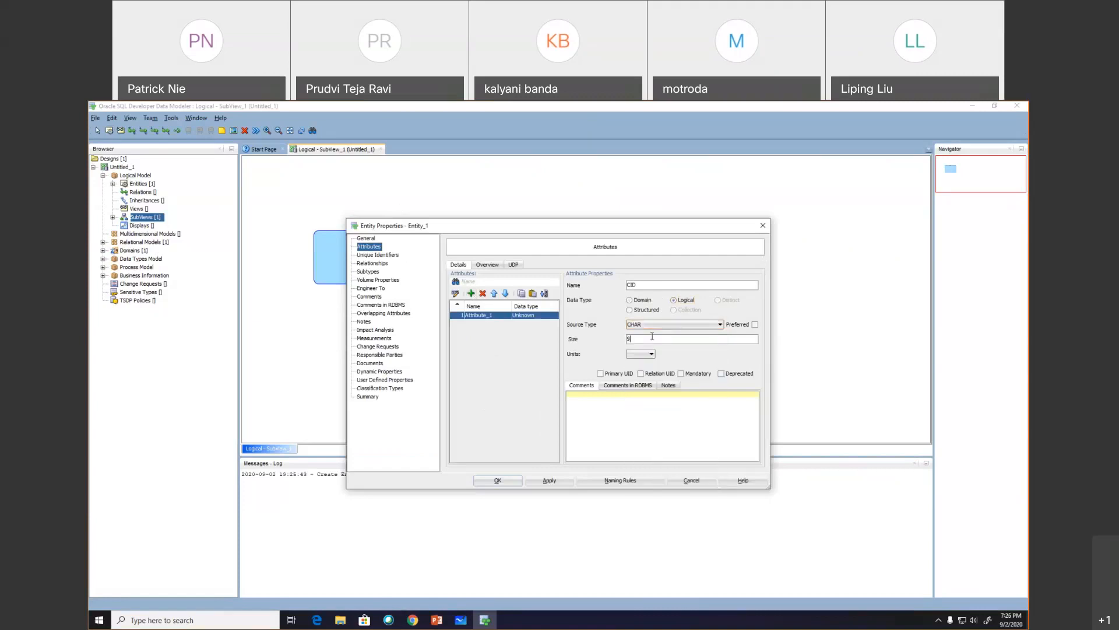
{"action": "left_click", "coordinate": [647, 353]}
{"action": "left_click", "coordinate": [635, 380]}
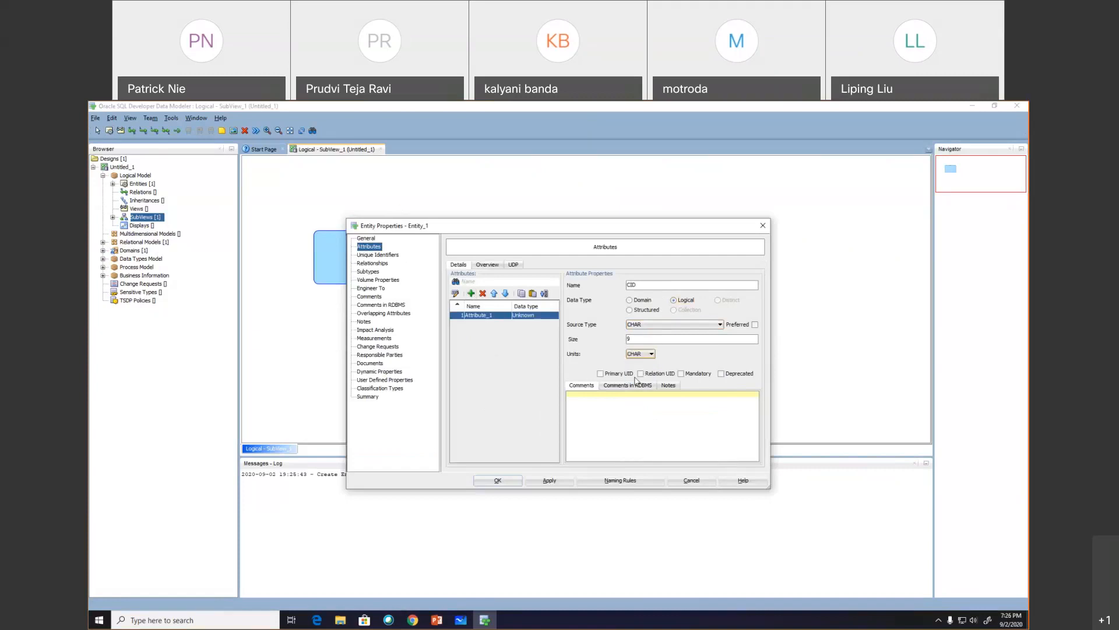
{"action": "left_click", "coordinate": [601, 373]}
{"action": "left_click", "coordinate": [549, 480]}
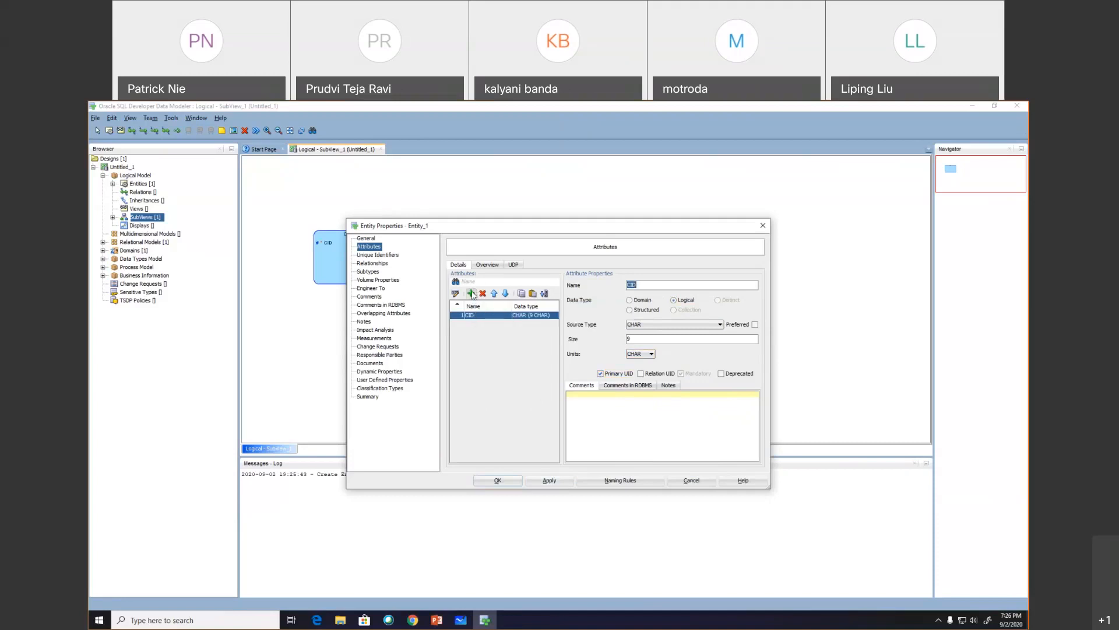
- Add a mandatory LName attribute to the Customer entity as logical type CHAR, size 45, units CHAR
{"action": "left_click", "coordinate": [472, 294]}
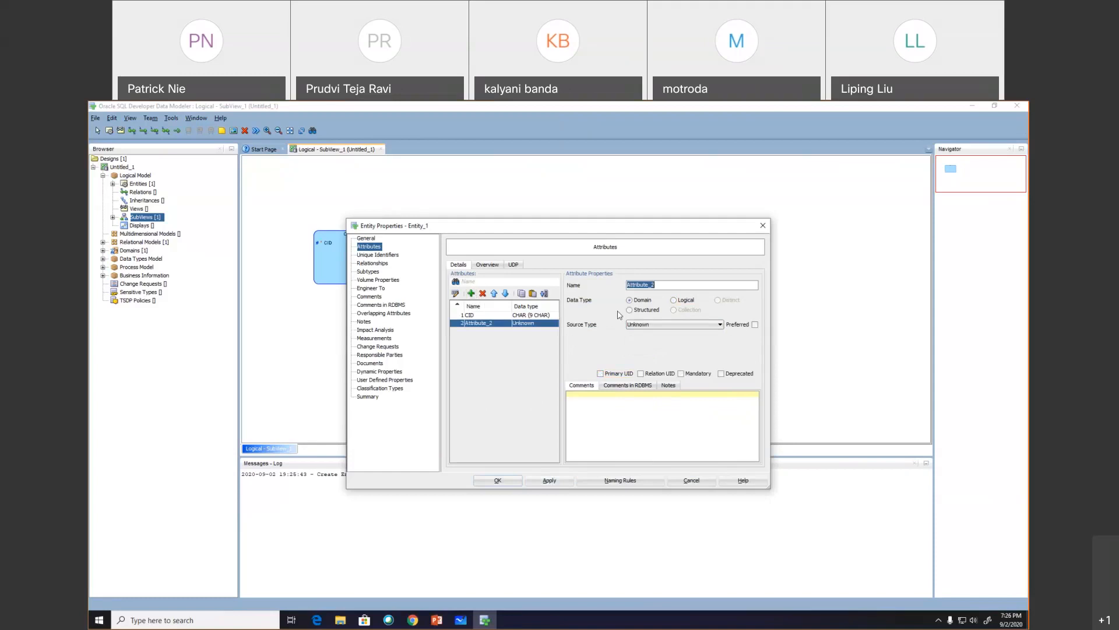
{"action": "type", "text": "LName"}
{"action": "left_click", "coordinate": [675, 299]}
{"action": "left_click", "coordinate": [665, 325]}
{"action": "left_click", "coordinate": [655, 336]}
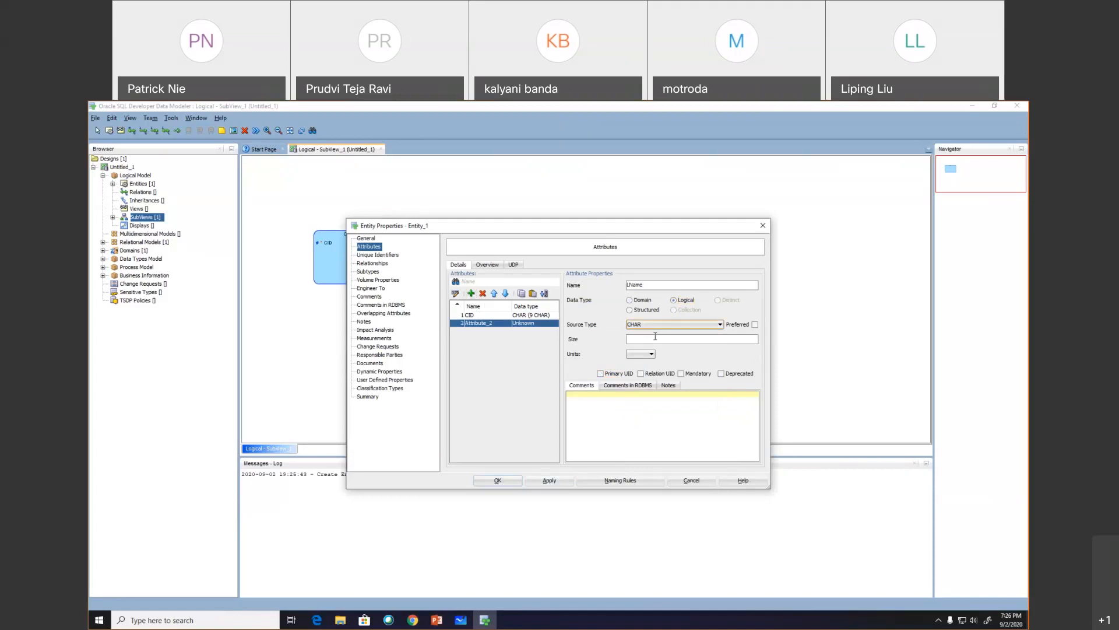
{"action": "left_click", "coordinate": [647, 339]}
{"action": "type", "text": "45"}
{"action": "left_click", "coordinate": [647, 354]}
{"action": "left_click", "coordinate": [636, 362]}
{"action": "left_click", "coordinate": [682, 374]}
{"action": "left_click", "coordinate": [551, 481]}
- Add a mandatory FName attribute to the Customer entity as logical type CHAR, size 45, units CHAR
{"action": "left_click", "coordinate": [471, 293]}
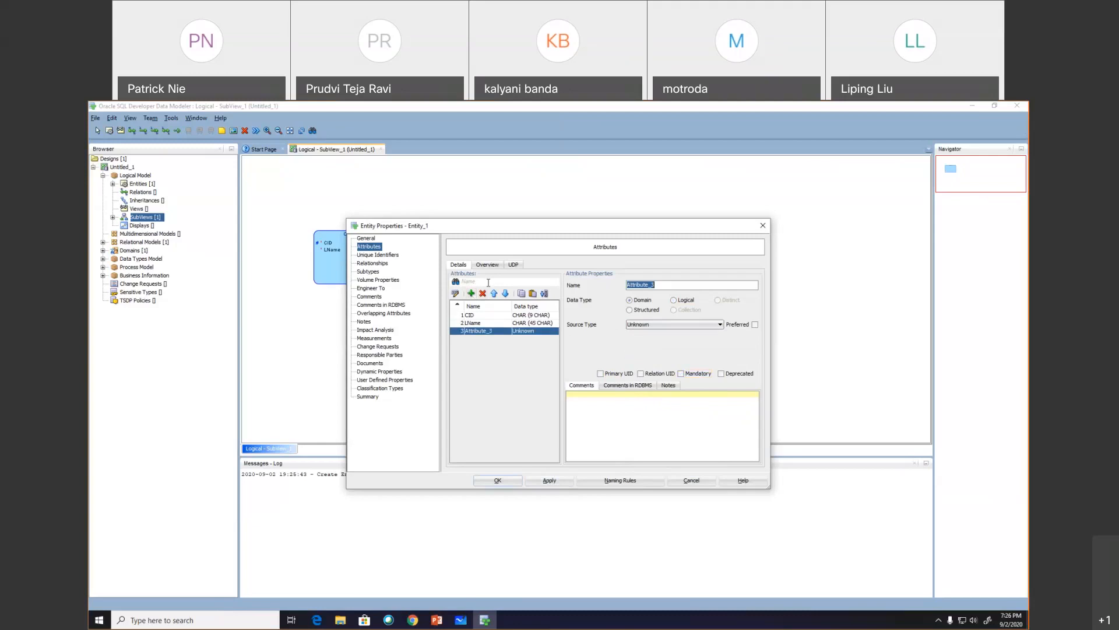
{"action": "type", "text": "FName"}
{"action": "left_click", "coordinate": [683, 300]}
{"action": "left_click", "coordinate": [679, 324]}
{"action": "left_click", "coordinate": [679, 324]}
{"action": "left_click", "coordinate": [646, 339]}
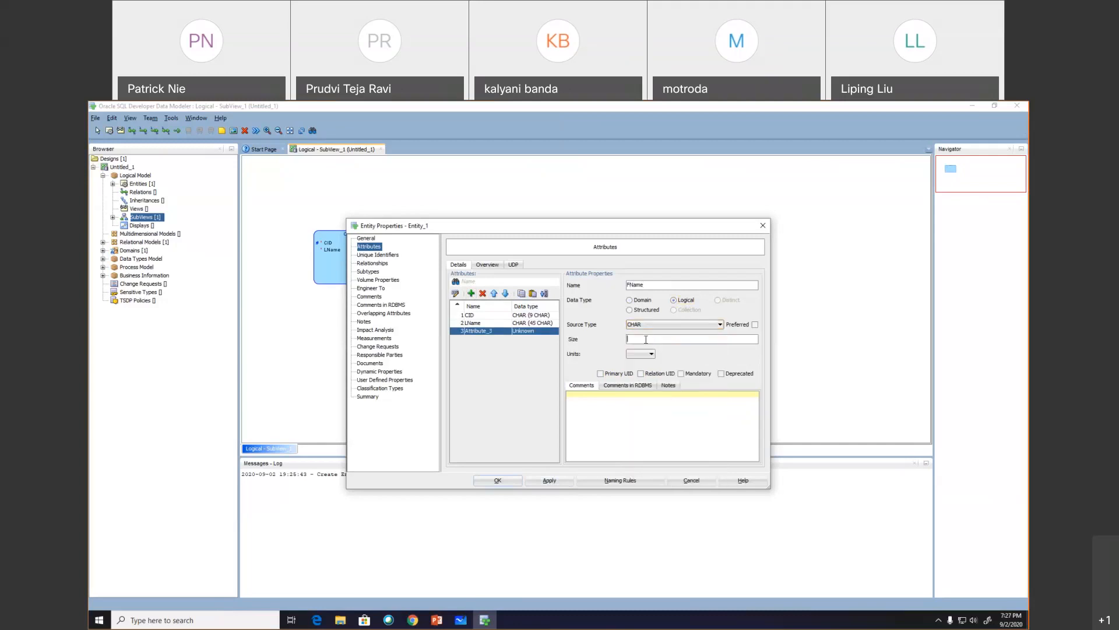
{"action": "type", "text": "45"}
{"action": "left_click", "coordinate": [641, 356]}
{"action": "left_click", "coordinate": [639, 365]}
{"action": "left_click", "coordinate": [680, 373]}
{"action": "left_click", "coordinate": [549, 480]}
- Add a mandatory Street attribute to the Customer entity as logical type CHAR, size 35, units CHAR
{"action": "left_click", "coordinate": [473, 294]}
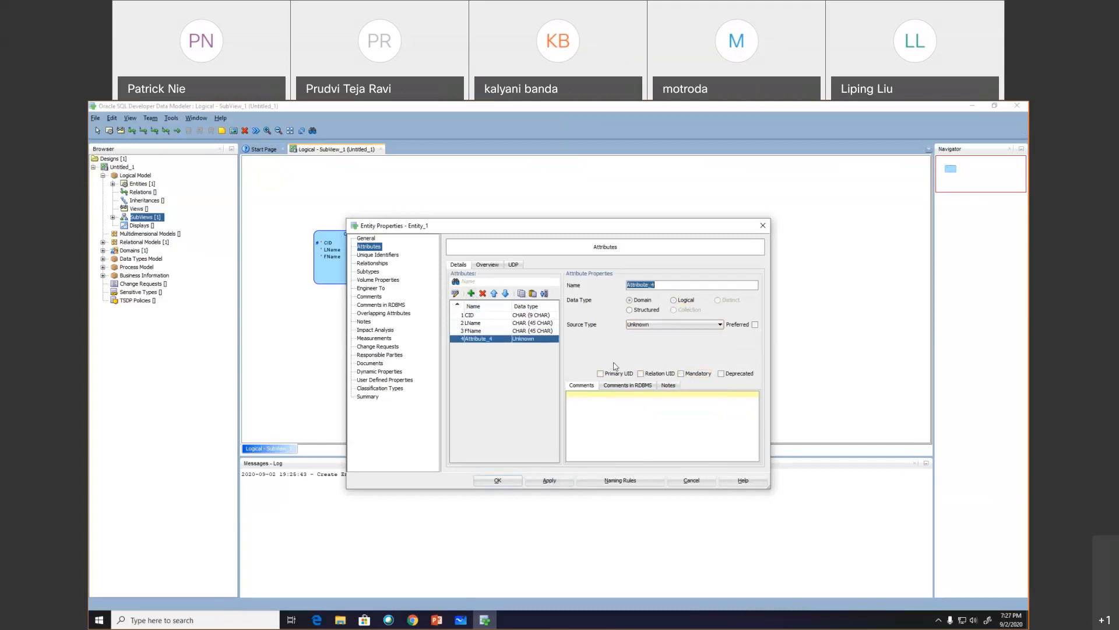
{"action": "type", "text": "Street"}
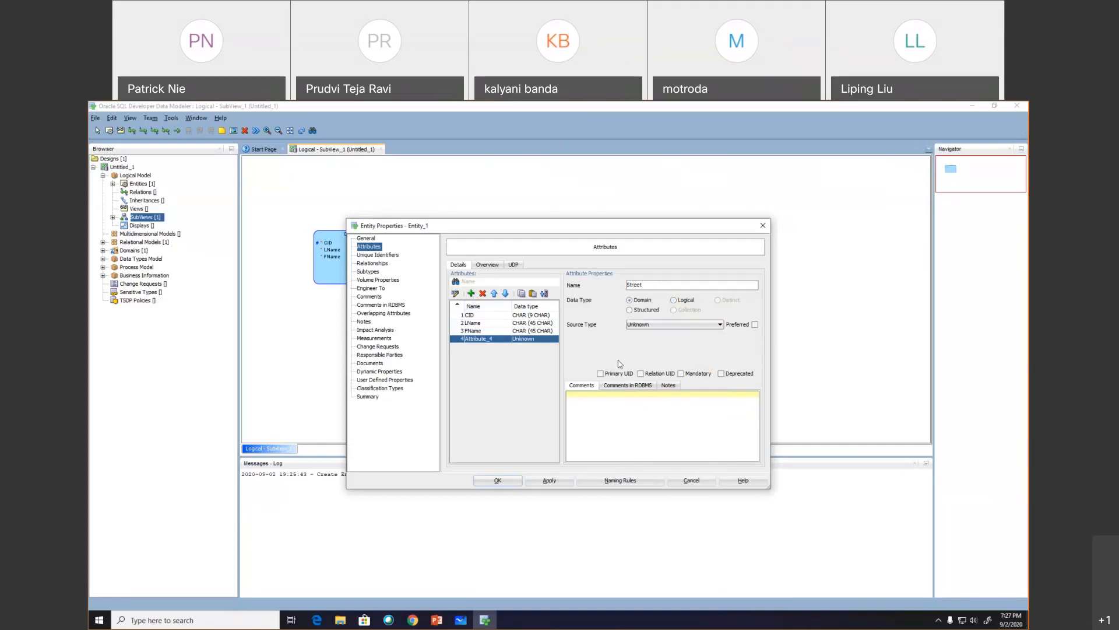
{"action": "left_click", "coordinate": [674, 300]}
{"action": "left_click", "coordinate": [679, 325]}
{"action": "key", "text": "c"}
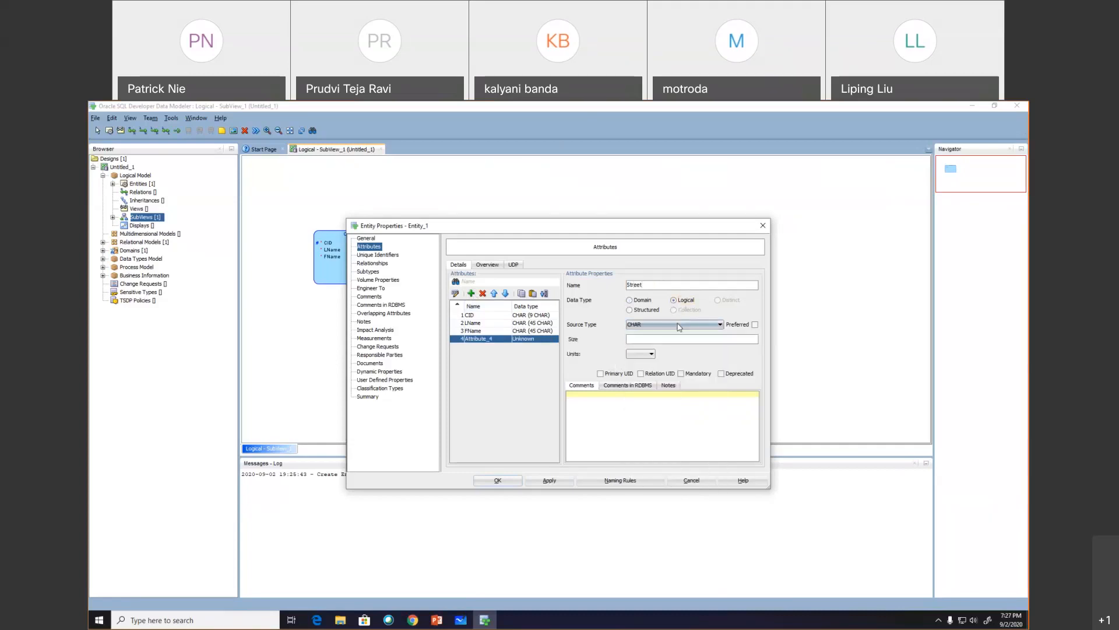
{"action": "left_click", "coordinate": [656, 339]}
{"action": "type", "text": "35"}
{"action": "left_click", "coordinate": [650, 354]}
{"action": "left_click", "coordinate": [647, 357]}
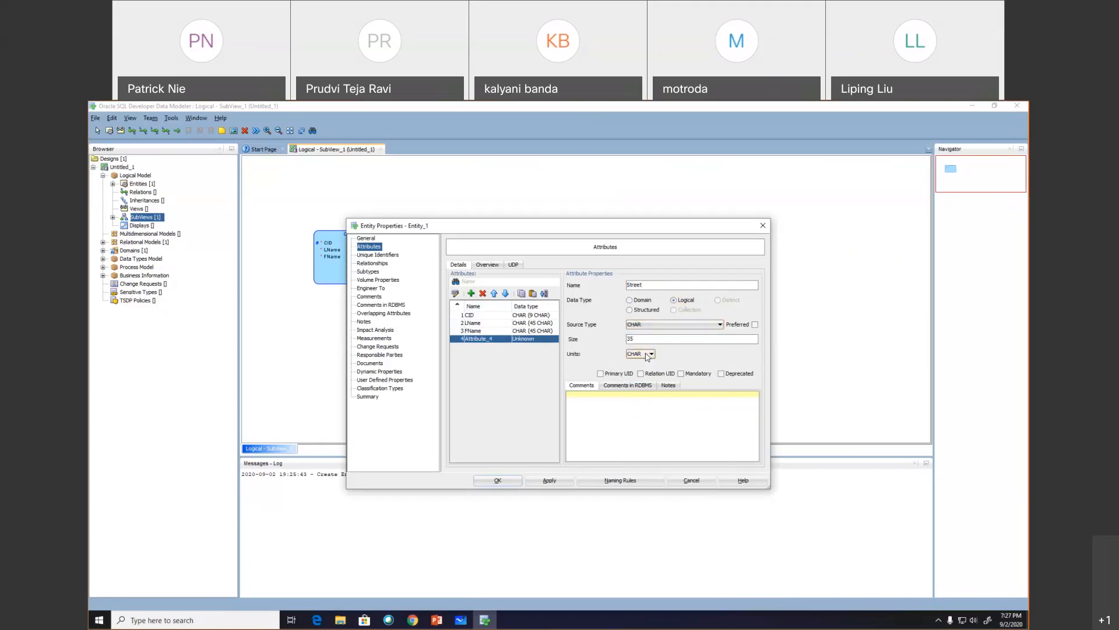
{"action": "left_click", "coordinate": [681, 374]}
{"action": "left_click", "coordinate": [555, 482]}
- Add a mandatory City attribute to the Customer entity as logical type CHAR, size 25, units CHAR
{"action": "left_click", "coordinate": [471, 293]}
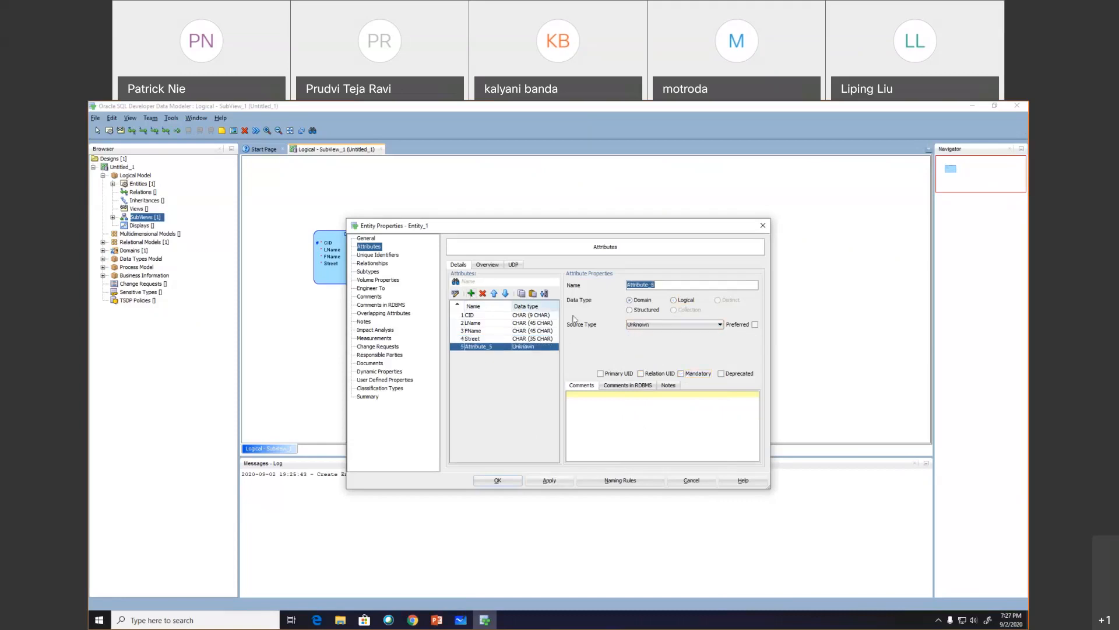
{"action": "type", "text": "City"}
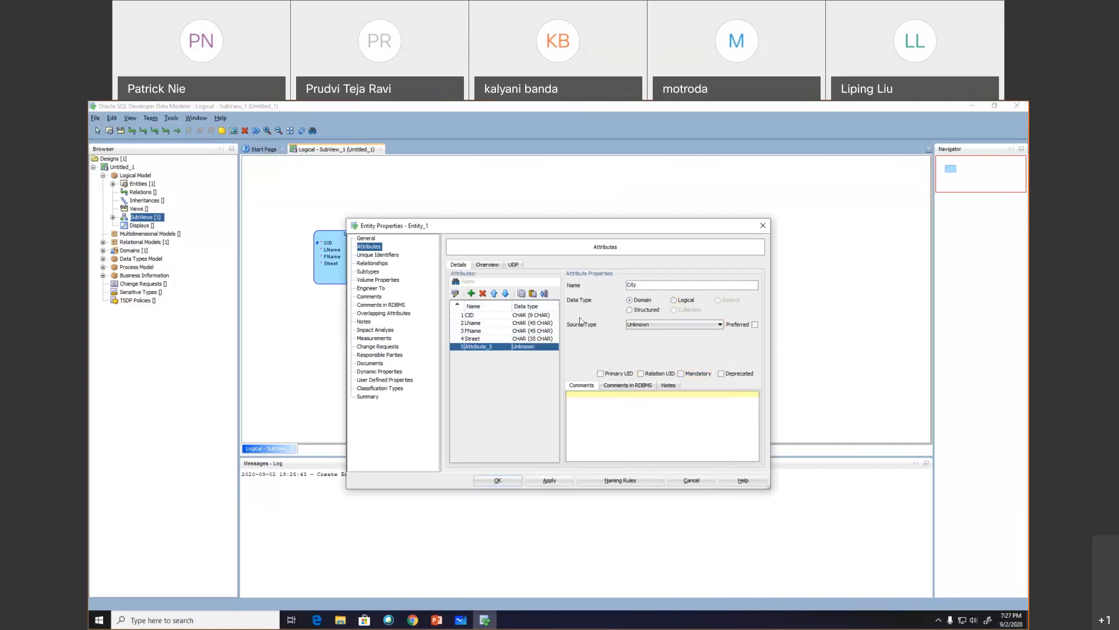
{"action": "left_click", "coordinate": [682, 303]}
{"action": "left_click", "coordinate": [676, 325]}
{"action": "left_click", "coordinate": [677, 325]}
{"action": "left_click", "coordinate": [657, 339]}
{"action": "type", "text": "25"}
{"action": "left_click", "coordinate": [641, 354]}
{"action": "left_click", "coordinate": [649, 367]}
{"action": "left_click", "coordinate": [681, 373]}
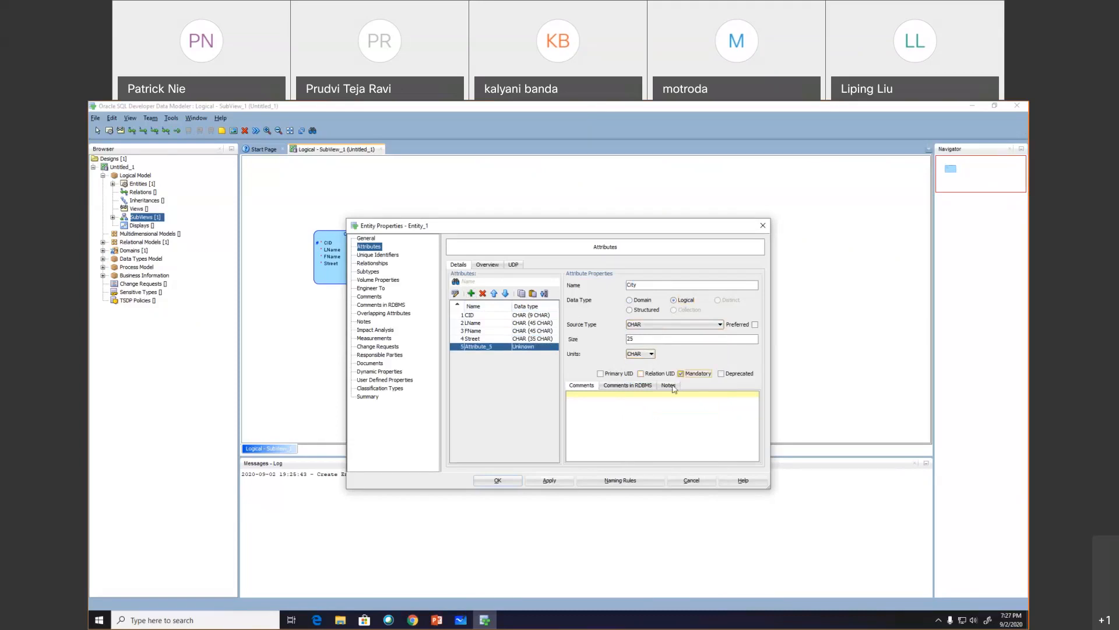
{"action": "left_click", "coordinate": [550, 480]}
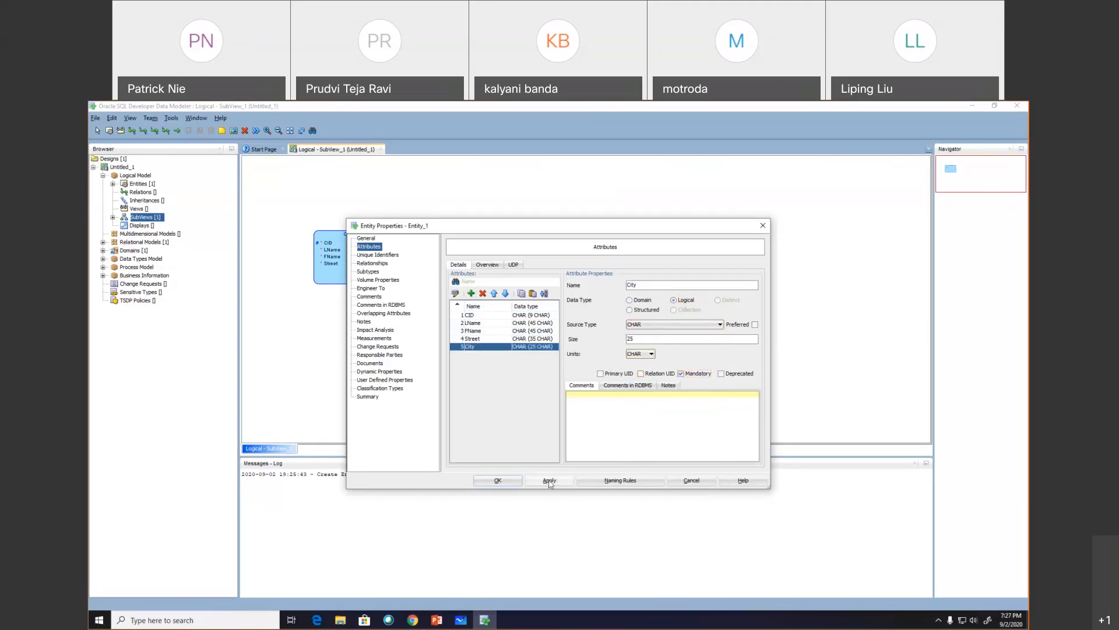
- Add a mandatory State attribute to the Customer entity as logical type CHAR, size 2, units CHAR
{"action": "left_click", "coordinate": [471, 293]}
{"action": "type", "text": "State"}
{"action": "left_click", "coordinate": [673, 301]}
{"action": "left_click", "coordinate": [675, 324]}
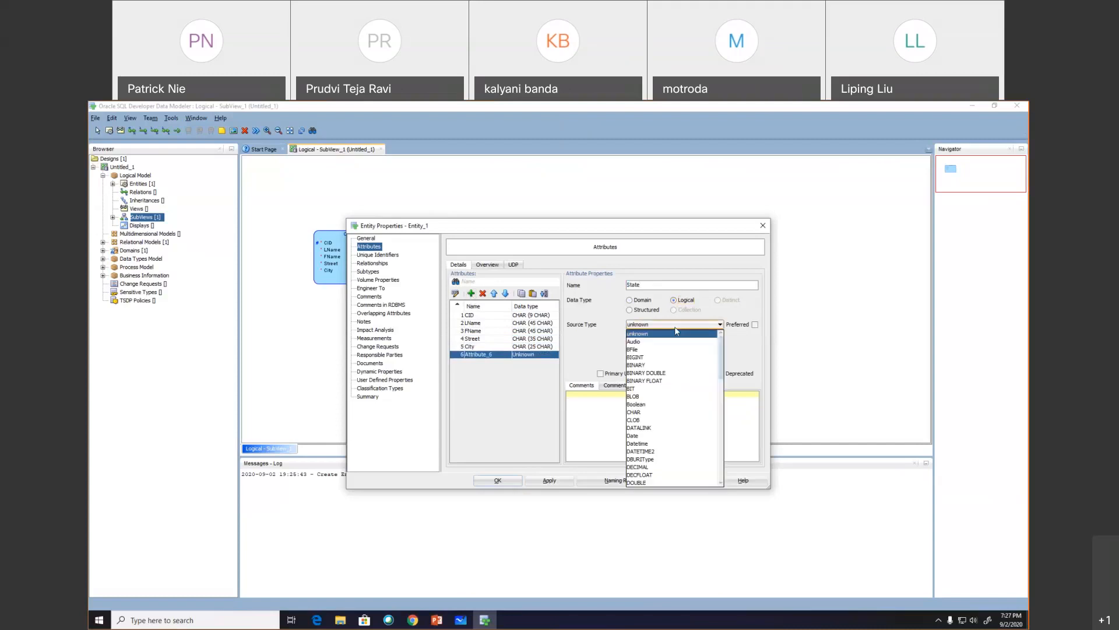
{"action": "left_click", "coordinate": [642, 412]}
{"action": "left_click", "coordinate": [662, 339]}
{"action": "type", "text": "2"}
{"action": "left_click", "coordinate": [641, 354]}
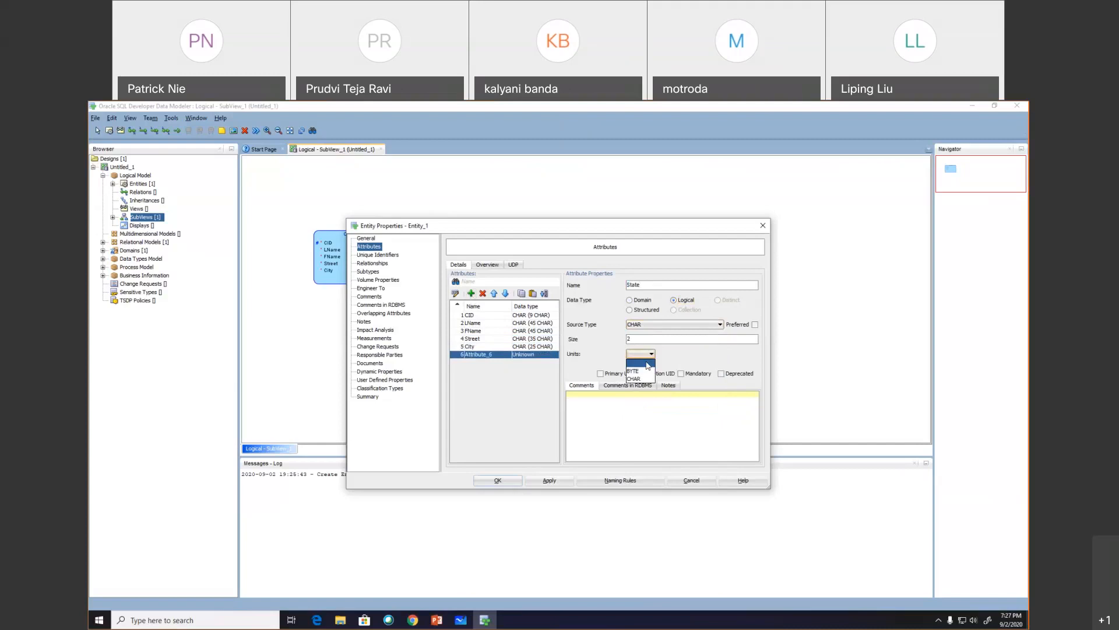
{"action": "left_click", "coordinate": [637, 379]}
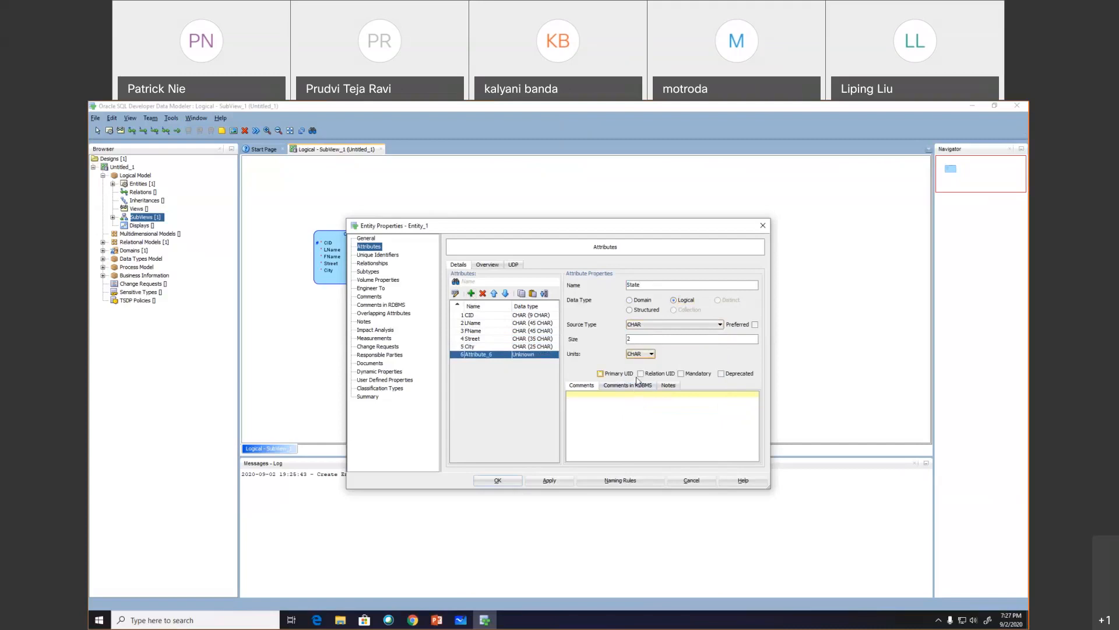
{"action": "left_click", "coordinate": [681, 373]}
{"action": "left_click", "coordinate": [552, 483]}
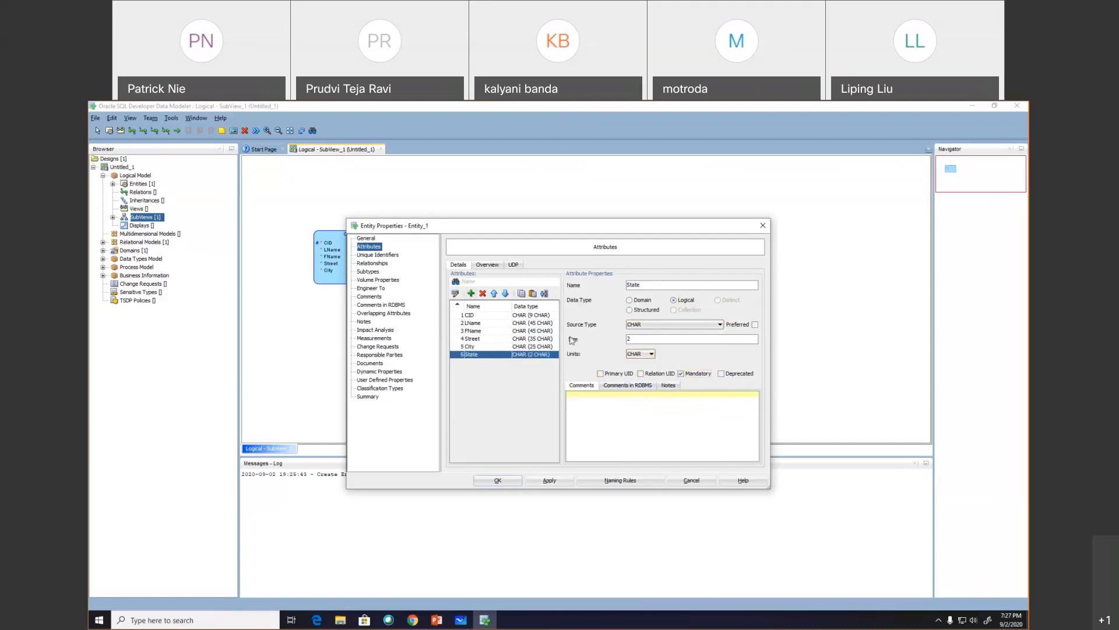
- Add a mandatory Zipcode attribute to the Customer entity as logical type CHAR, size 10, units CHAR
{"action": "left_click", "coordinate": [471, 294]}
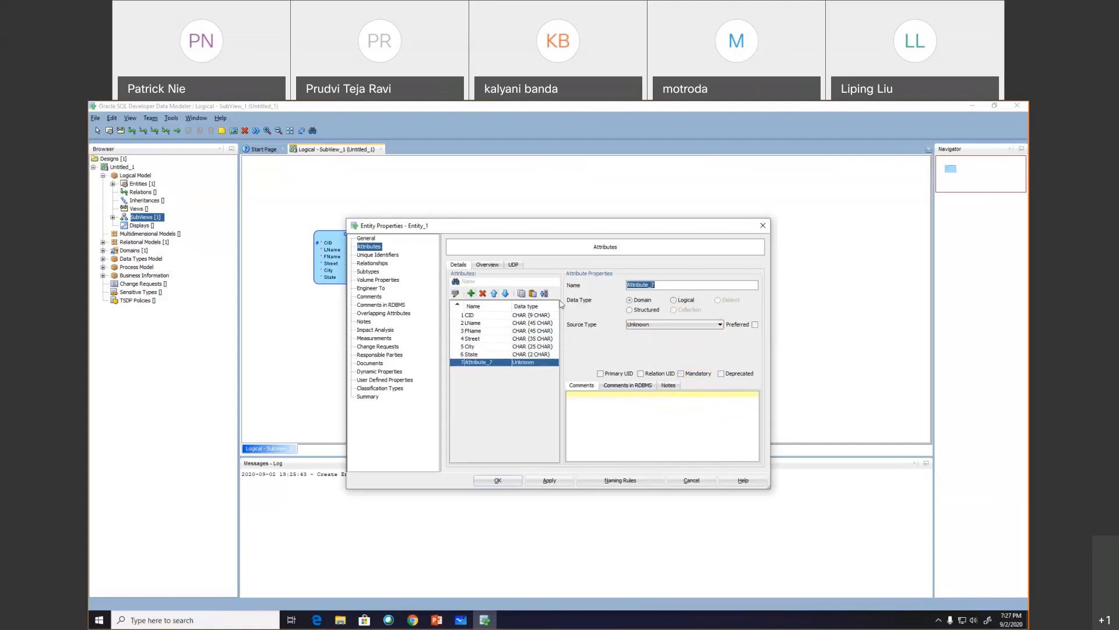
{"action": "type", "text": "Zipcode"}
{"action": "left_click", "coordinate": [675, 300]}
{"action": "left_click", "coordinate": [664, 326]}
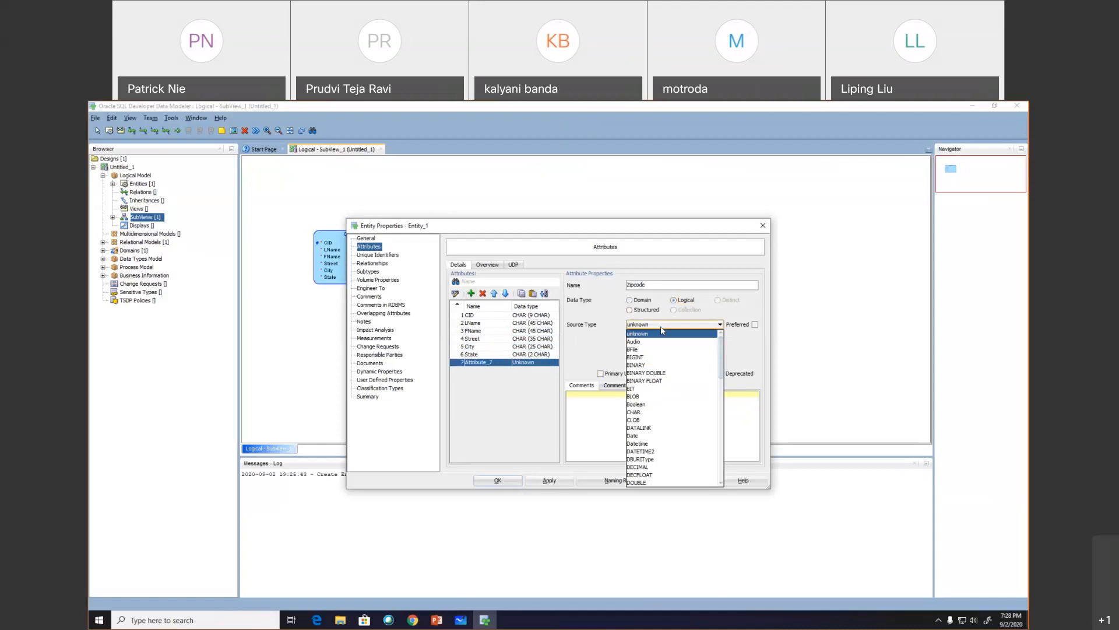
{"action": "left_click", "coordinate": [641, 411]}
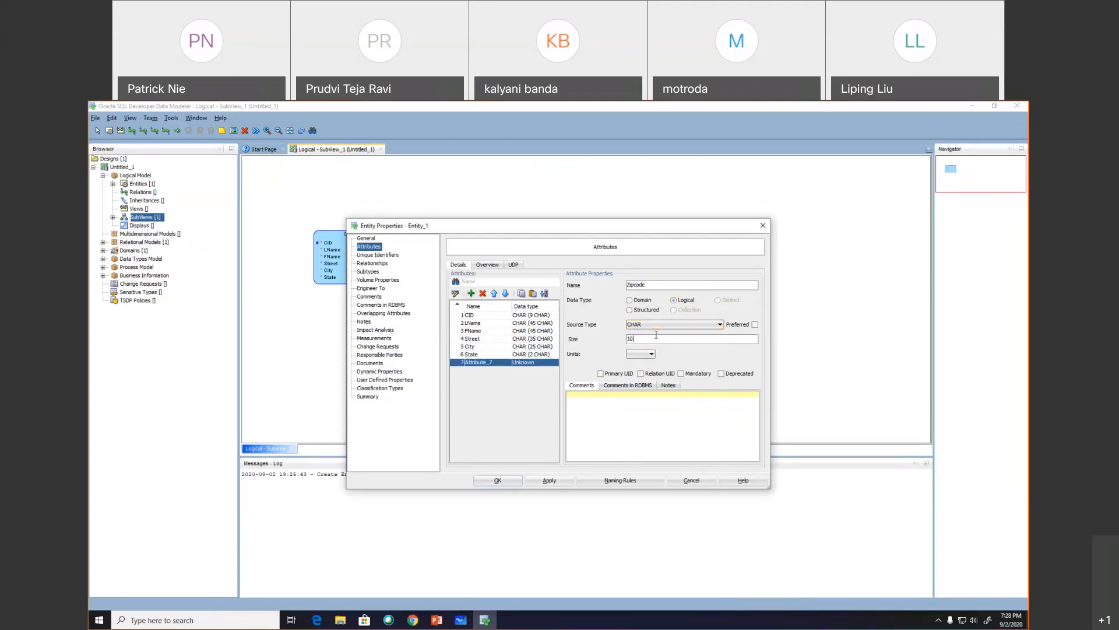
{"action": "left_click", "coordinate": [655, 339]}
{"action": "type", "text": "10"}
{"action": "left_click", "coordinate": [651, 354]}
{"action": "left_click", "coordinate": [638, 379]}
{"action": "left_click", "coordinate": [681, 375]}
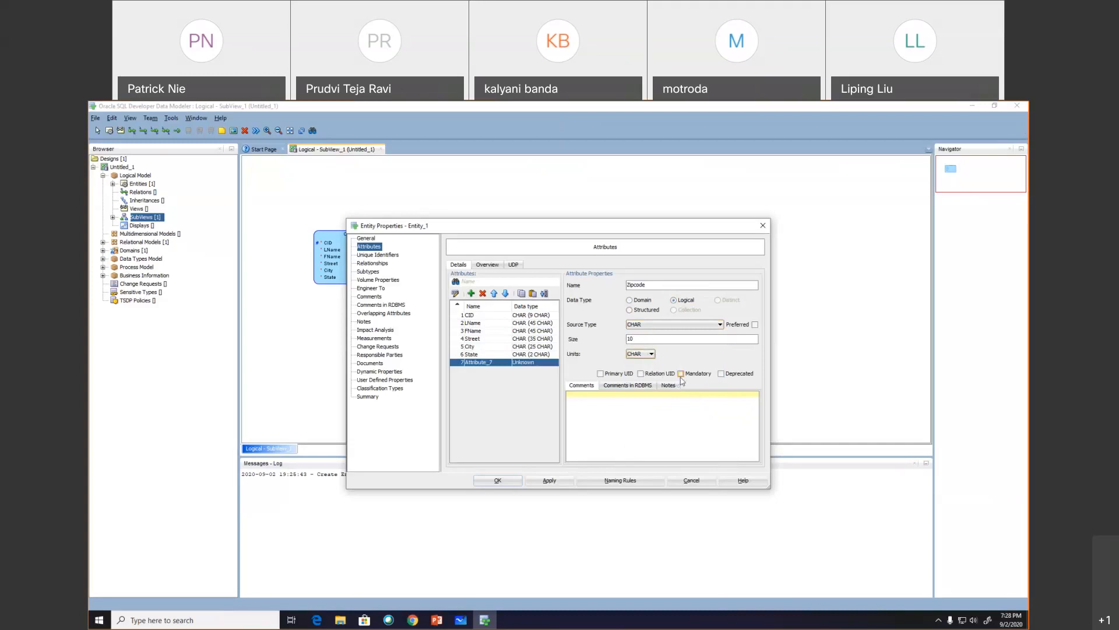
{"action": "left_click", "coordinate": [555, 482]}
- Add a mandatory Email attribute to the Customer entity as logical type CHAR, size 50, units CHAR
{"action": "left_click", "coordinate": [471, 293]}
{"action": "type", "text": "Email"}
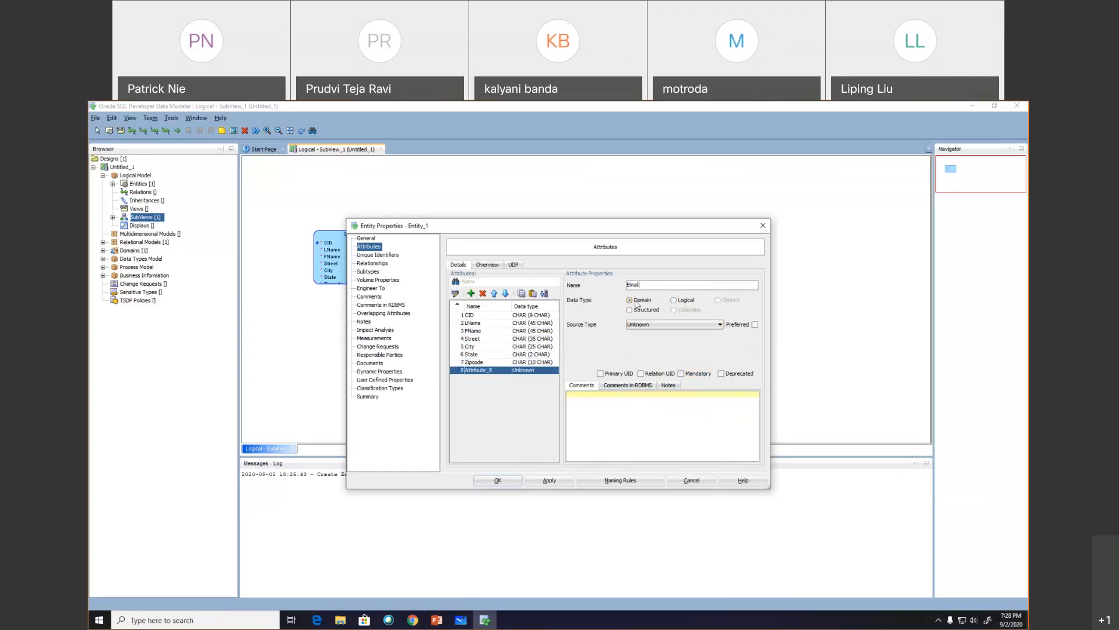
{"action": "left_click", "coordinate": [675, 300]}
{"action": "left_click", "coordinate": [677, 325]}
{"action": "left_click", "coordinate": [633, 412]}
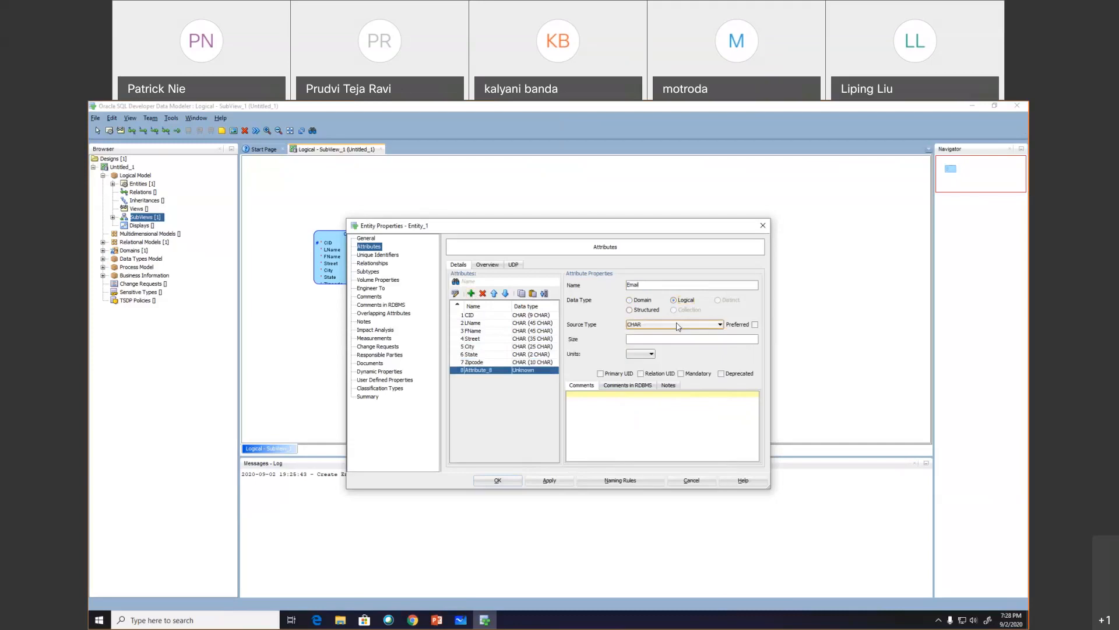
{"action": "type", "text": "50"}
{"action": "left_click", "coordinate": [649, 354]}
{"action": "left_click", "coordinate": [641, 363]}
{"action": "left_click", "coordinate": [681, 373]}
{"action": "left_click", "coordinate": [551, 480]}
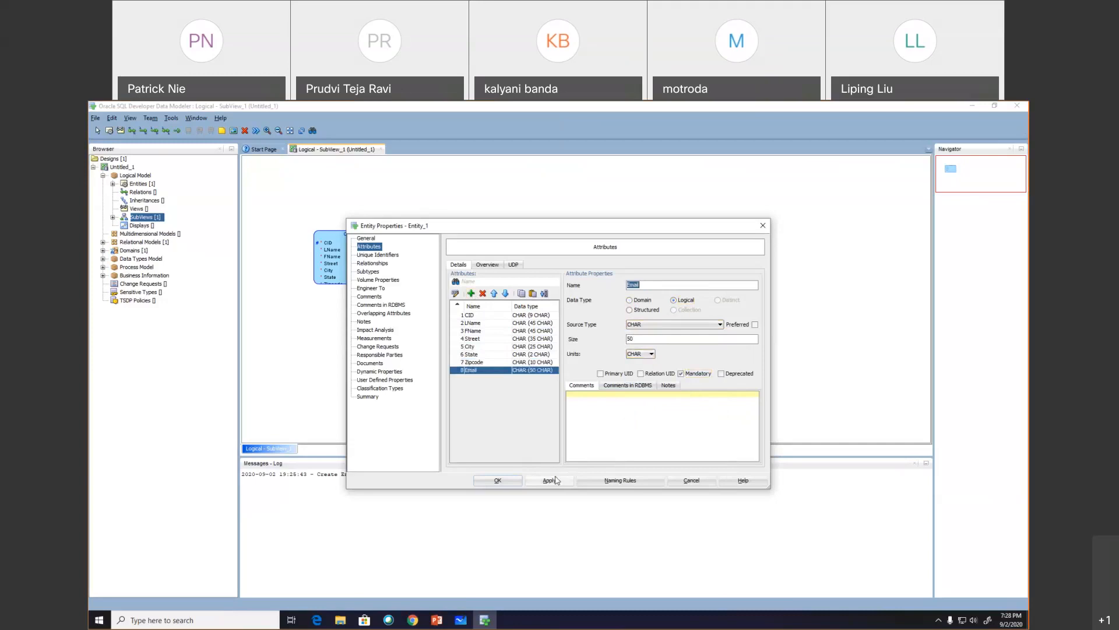
- Add a Password attribute as logical type CHAR, size 32, units CHAR, and finish the Customer entity's properties
{"action": "left_click", "coordinate": [471, 293]}
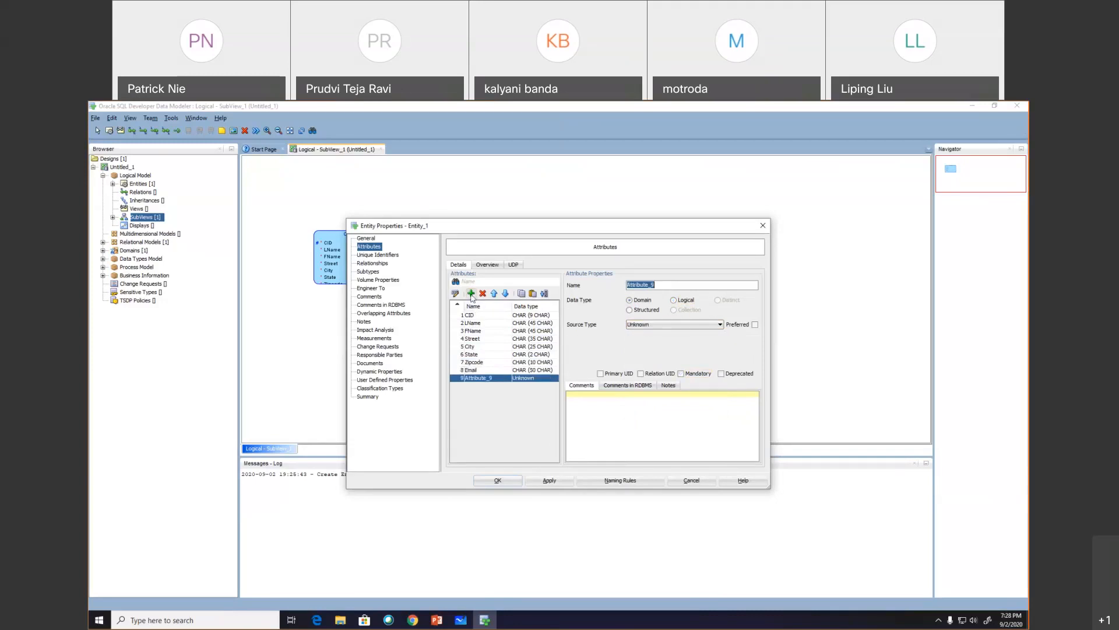
{"action": "type", "text": "Password"}
{"action": "left_click", "coordinate": [682, 299]}
{"action": "left_click", "coordinate": [679, 324]}
{"action": "left_click", "coordinate": [664, 411]}
{"action": "left_click", "coordinate": [667, 343]}
{"action": "type", "text": "32"}
{"action": "left_click", "coordinate": [646, 355]}
{"action": "left_click", "coordinate": [651, 378]}
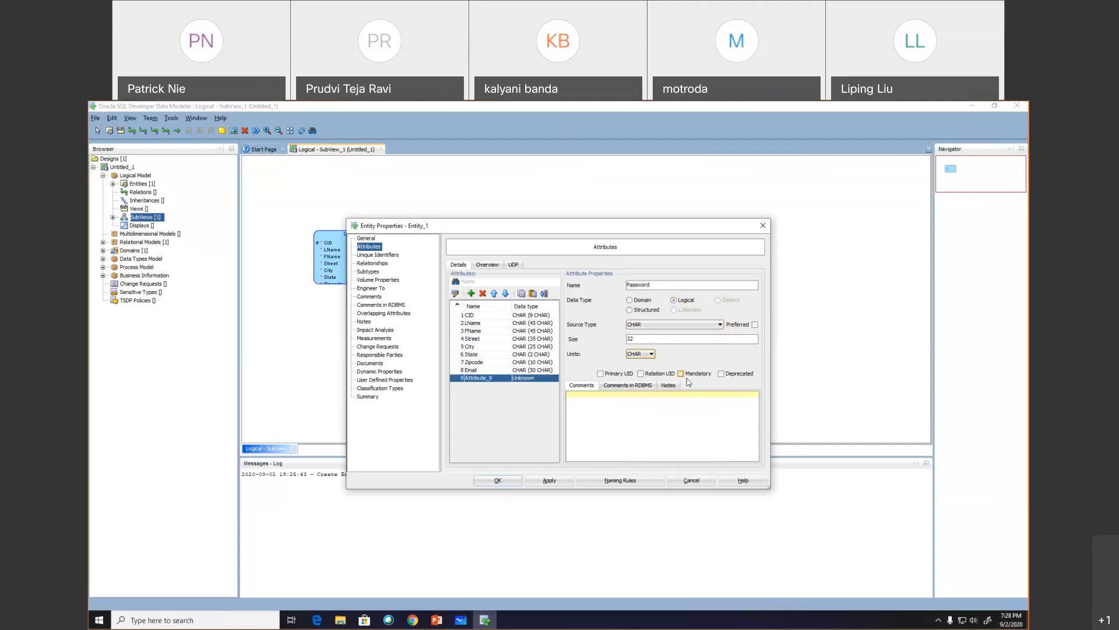
{"action": "left_click", "coordinate": [549, 479]}
{"action": "left_click", "coordinate": [501, 482]}
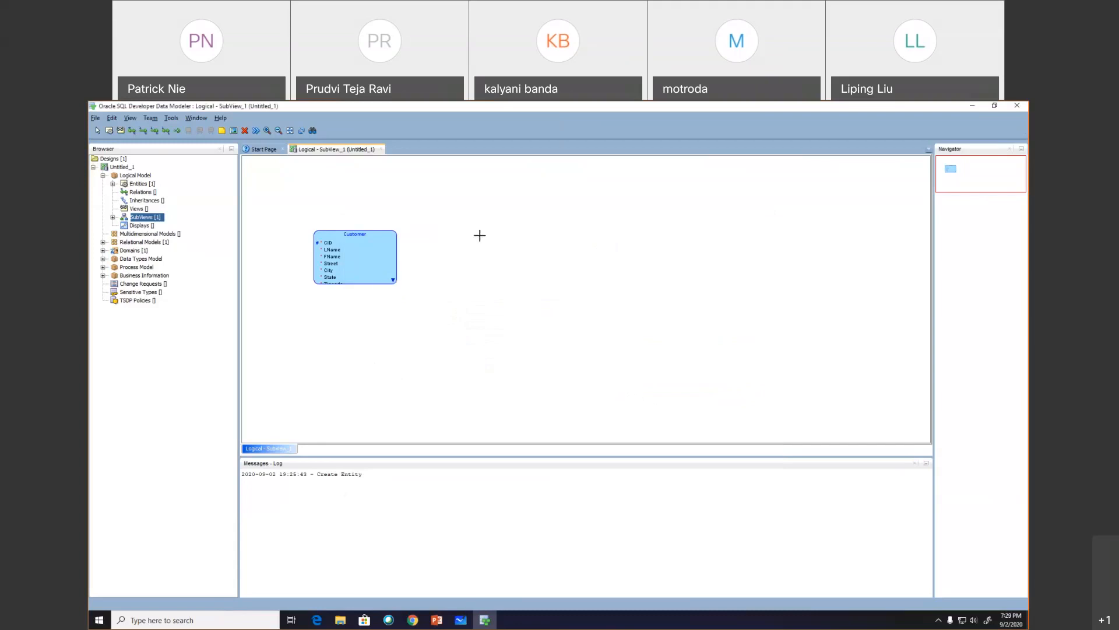
- Create a second entity named Product with the short name PROD beside the Customer entity
{"action": "left_click", "coordinate": [562, 238]}
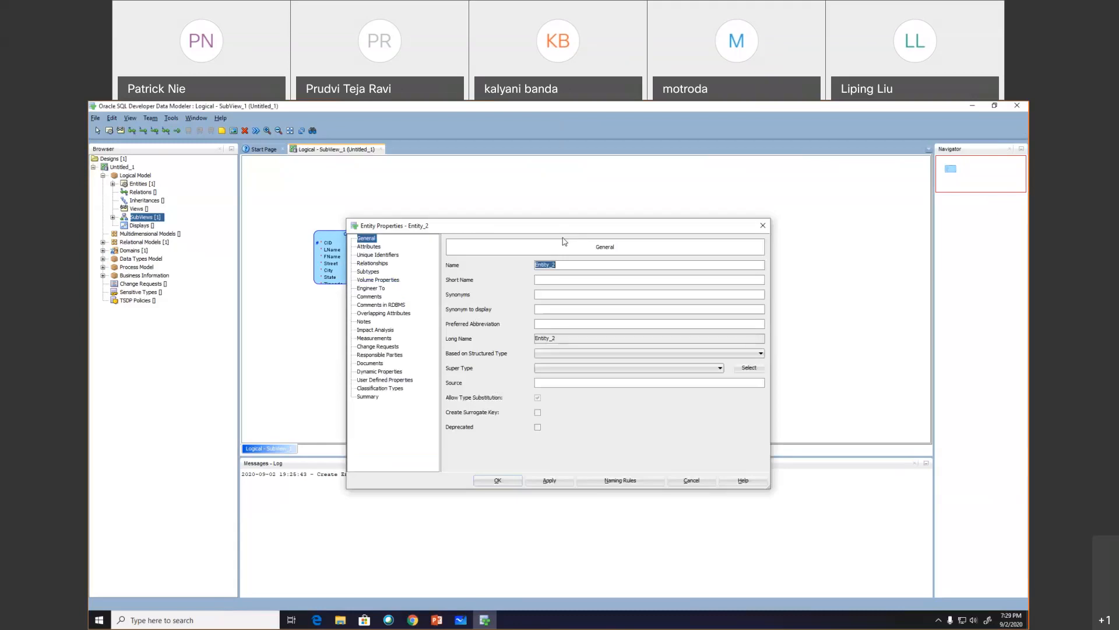
{"action": "type", "text": "P"}
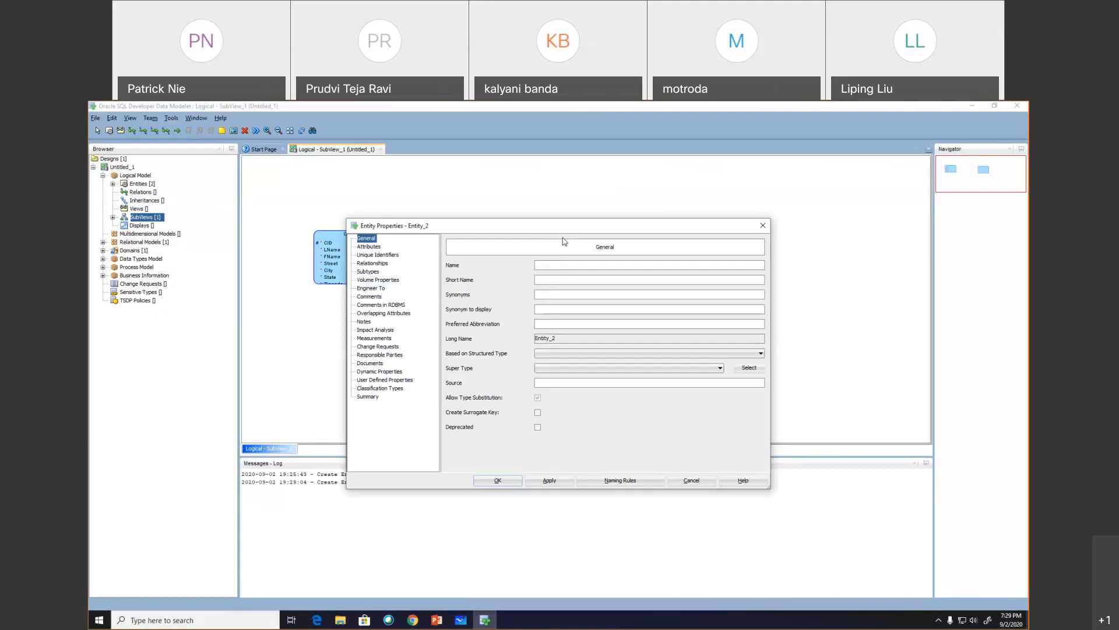
{"action": "type", "text": "roduct"}
{"action": "left_click", "coordinate": [575, 278]}
{"action": "type", "text": "PROD"}
- Add an SKU attribute to the Product entity as logical type CHAR, size 14, units CHAR, and make it the primary UID
{"action": "left_click", "coordinate": [378, 248]}
{"action": "left_click", "coordinate": [471, 294]}
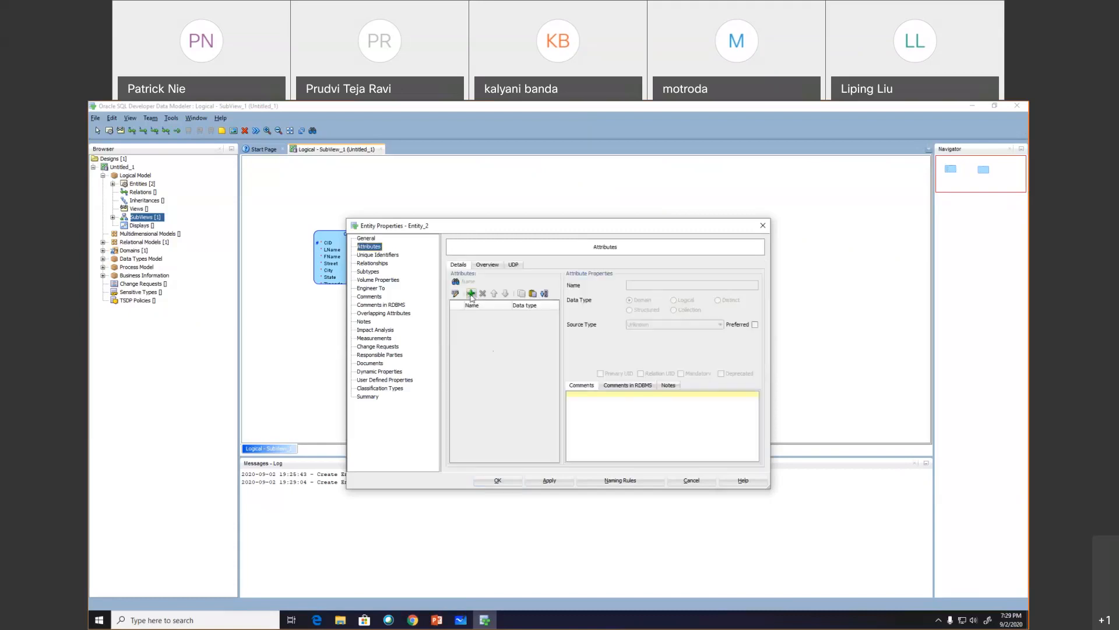
{"action": "type", "text": "S"}
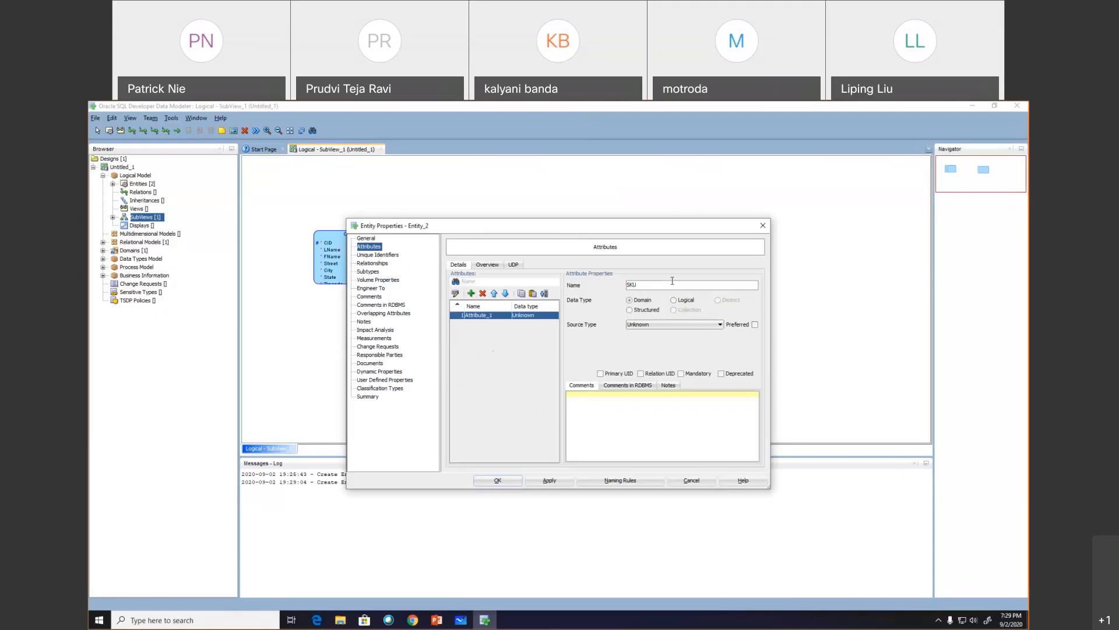
{"action": "type", "text": "KU"}
{"action": "left_click", "coordinate": [673, 300]}
{"action": "left_click", "coordinate": [668, 325]}
{"action": "left_click", "coordinate": [633, 420]}
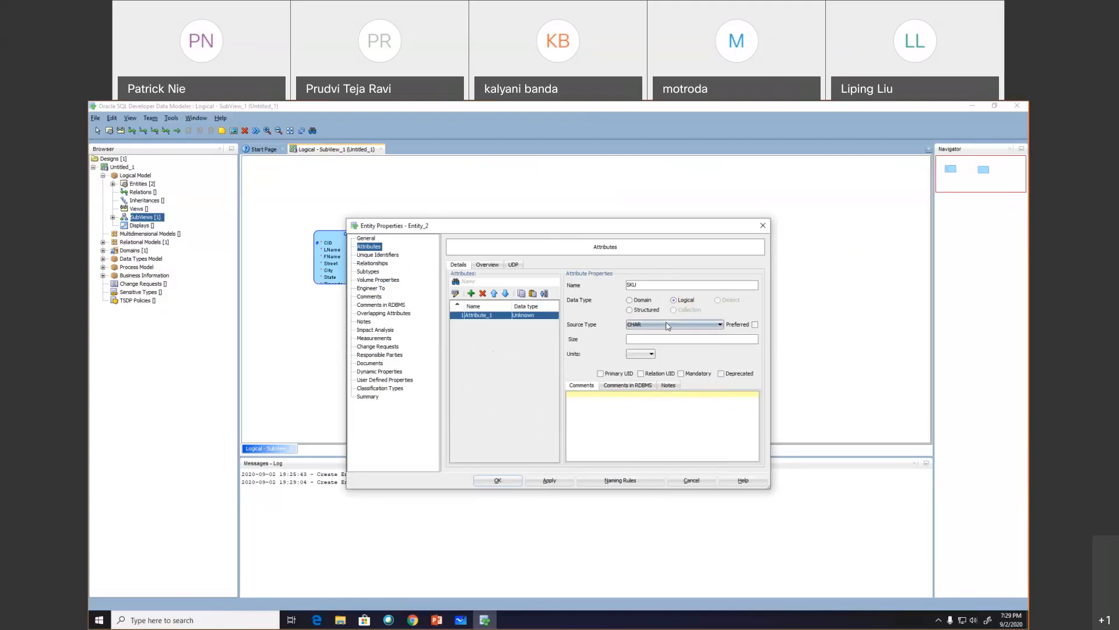
{"action": "left_click", "coordinate": [659, 340]}
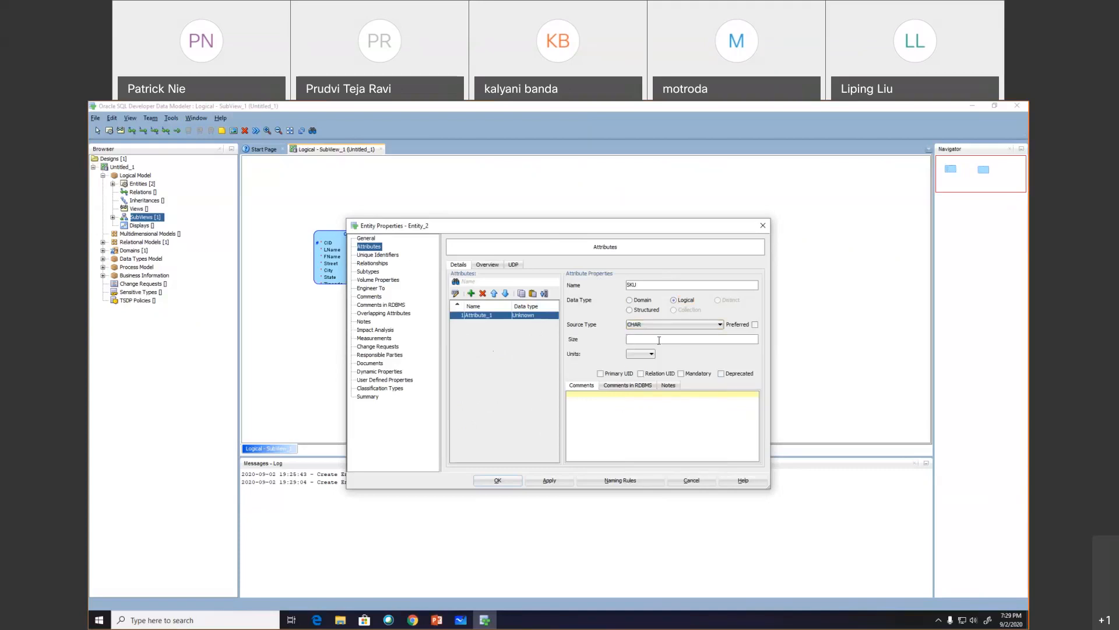
{"action": "type", "text": "14"}
{"action": "left_click", "coordinate": [651, 354]}
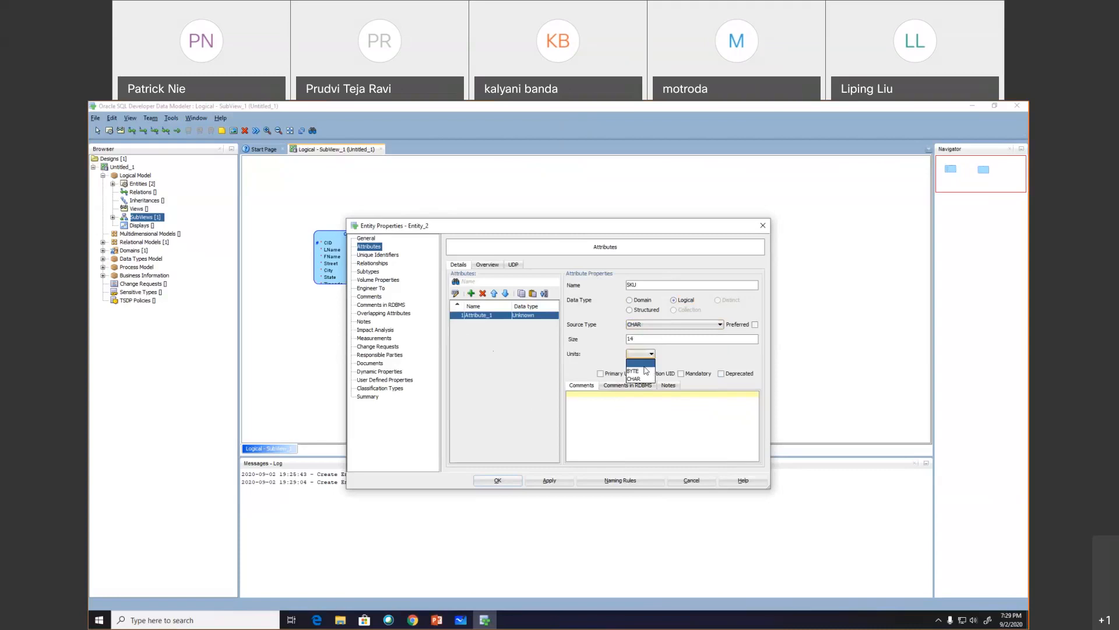
{"action": "left_click", "coordinate": [641, 379]}
{"action": "left_click", "coordinate": [601, 374]}
{"action": "left_click", "coordinate": [568, 483]}
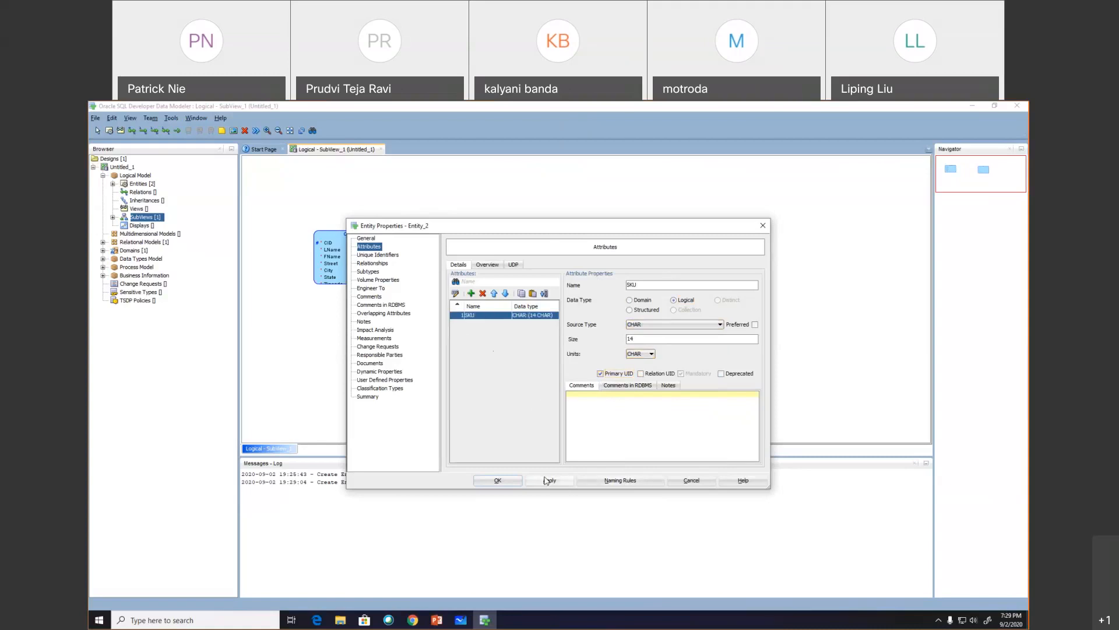
- Add a mandatory Description attribute to the Product entity as logical type CHAR, size 50, units CHAR
{"action": "left_click", "coordinate": [471, 293]}
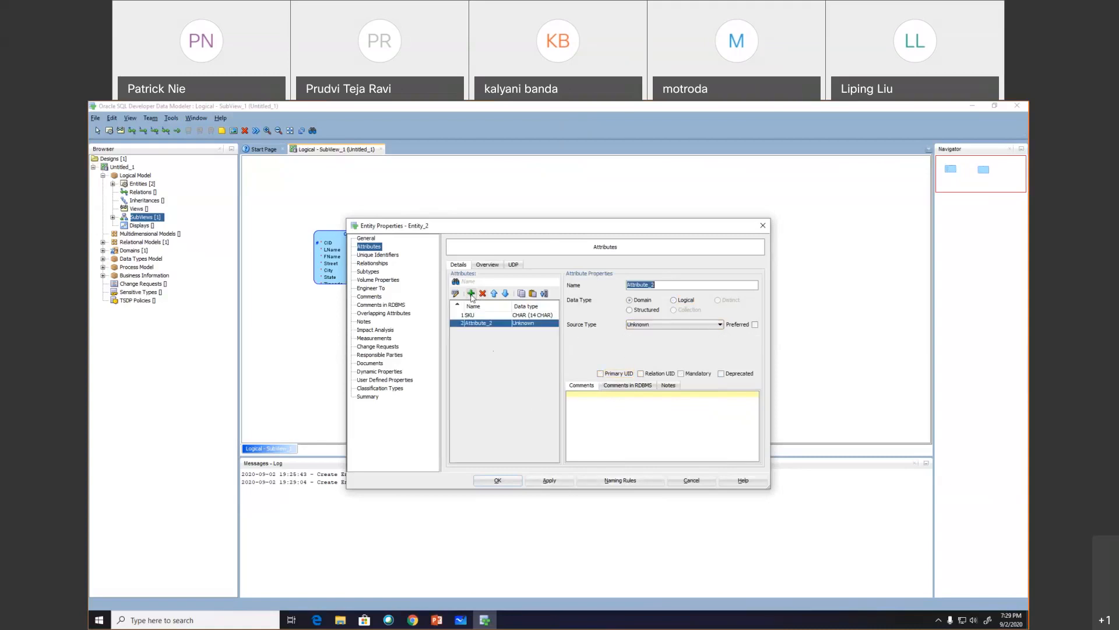
{"action": "type", "text": "Description"}
{"action": "left_click", "coordinate": [674, 300]}
{"action": "left_click", "coordinate": [663, 324]}
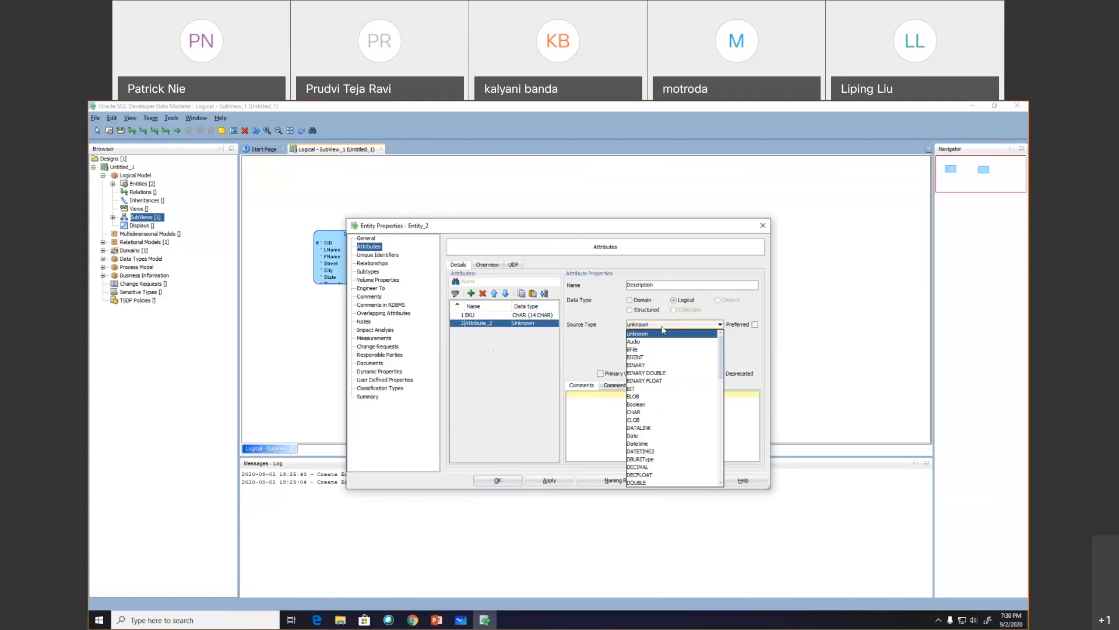
{"action": "left_click", "coordinate": [652, 405]}
{"action": "left_click_drag", "start_coordinate": [643, 340], "coordinate": [607, 338]}
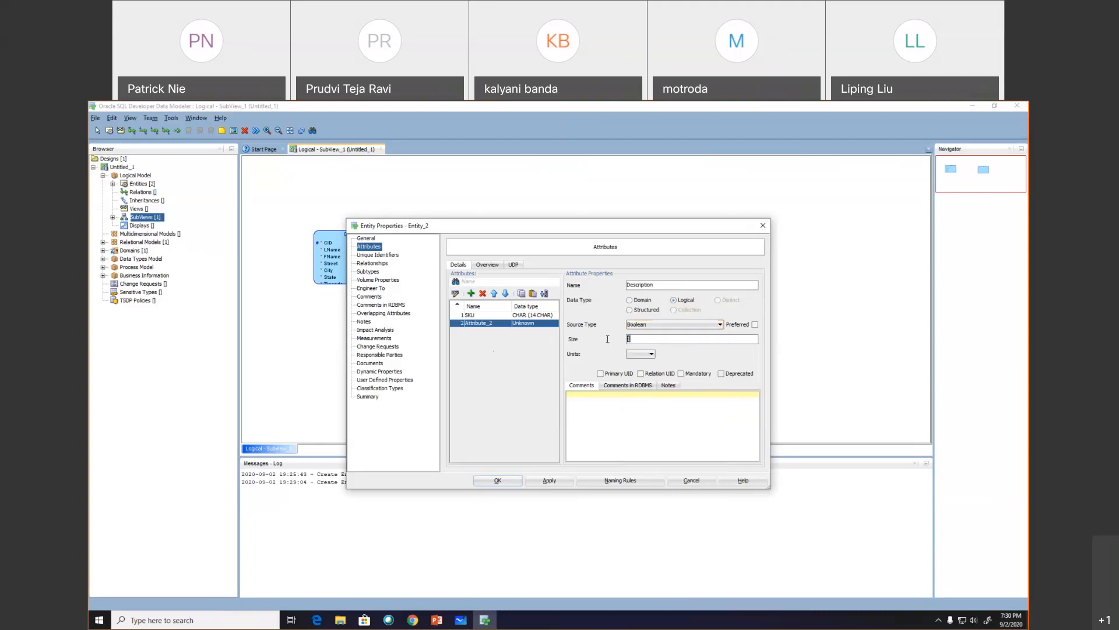
{"action": "left_click", "coordinate": [658, 325]}
{"action": "left_click", "coordinate": [652, 413]}
{"action": "left_click", "coordinate": [644, 337]}
{"action": "left_click", "coordinate": [641, 354]}
{"action": "left_click", "coordinate": [637, 379]}
{"action": "left_click", "coordinate": [681, 373]}
{"action": "left_click", "coordinate": [549, 481]}
- Add an optional Color attribute to the Product entity as logical type CHAR, size 12, units CHAR
{"action": "left_click", "coordinate": [471, 293]}
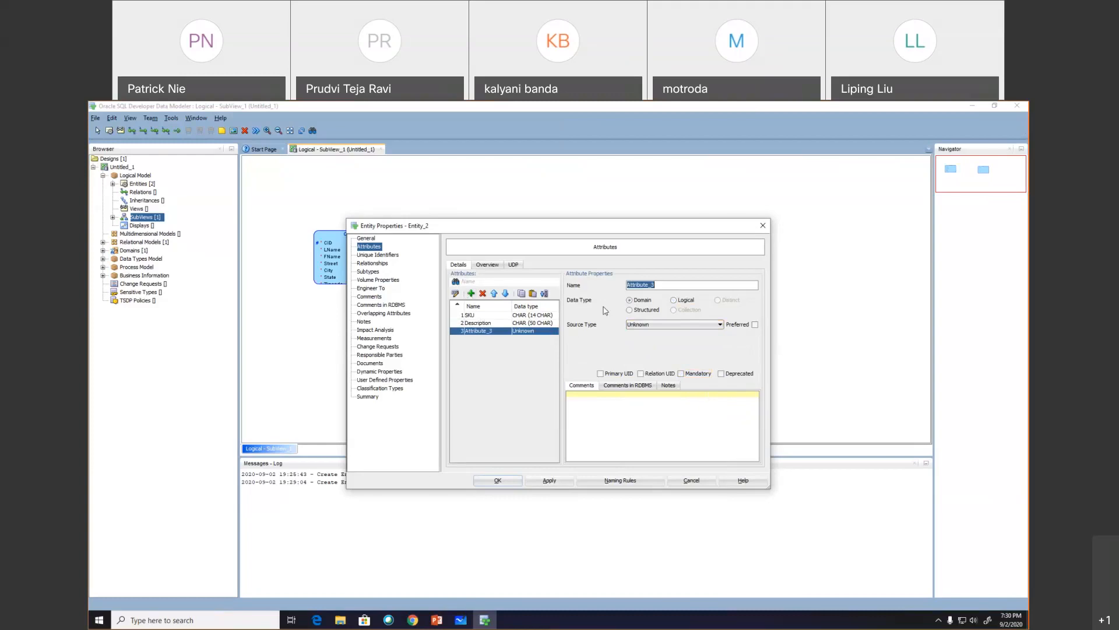
{"action": "type", "text": "Color"}
{"action": "left_click", "coordinate": [674, 300]}
{"action": "left_click", "coordinate": [669, 324]}
{"action": "left_click", "coordinate": [671, 327]}
{"action": "left_click", "coordinate": [644, 339]}
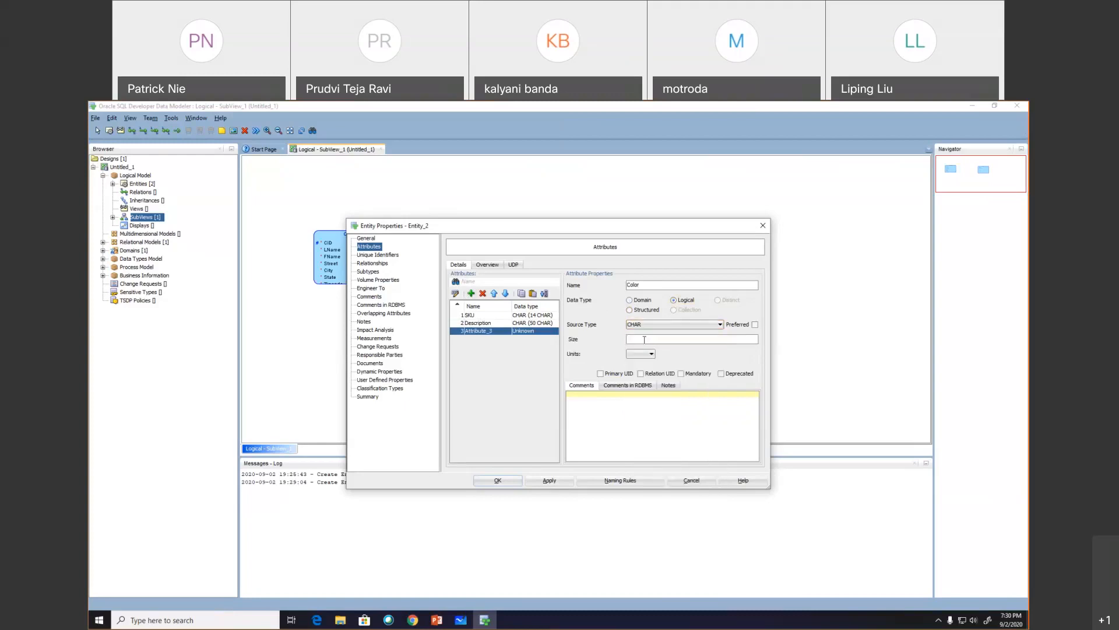
{"action": "type", "text": "12"}
{"action": "left_click", "coordinate": [641, 354]}
{"action": "left_click", "coordinate": [636, 379]}
{"action": "left_click", "coordinate": [549, 479]}
- Add an optional Price attribute to the Product entity as logical type NUMERIC with precision 6 and scale 2
{"action": "left_click", "coordinate": [471, 293]}
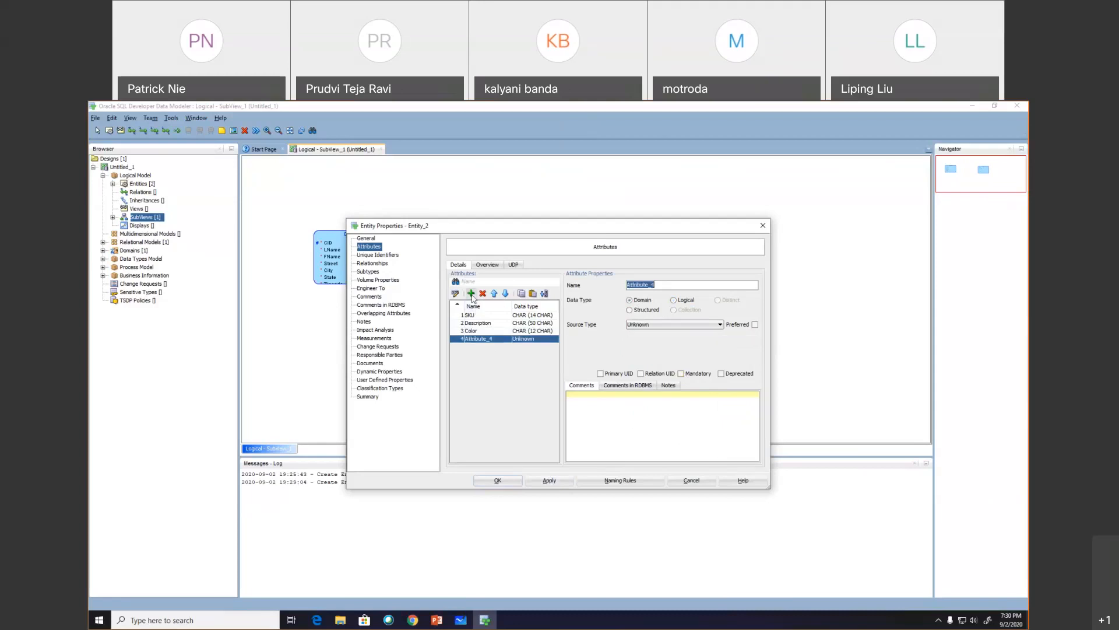
{"action": "type", "text": "Price"}
{"action": "left_click", "coordinate": [673, 300]}
{"action": "left_click", "coordinate": [669, 324]}
{"action": "type", "text": "nu"}
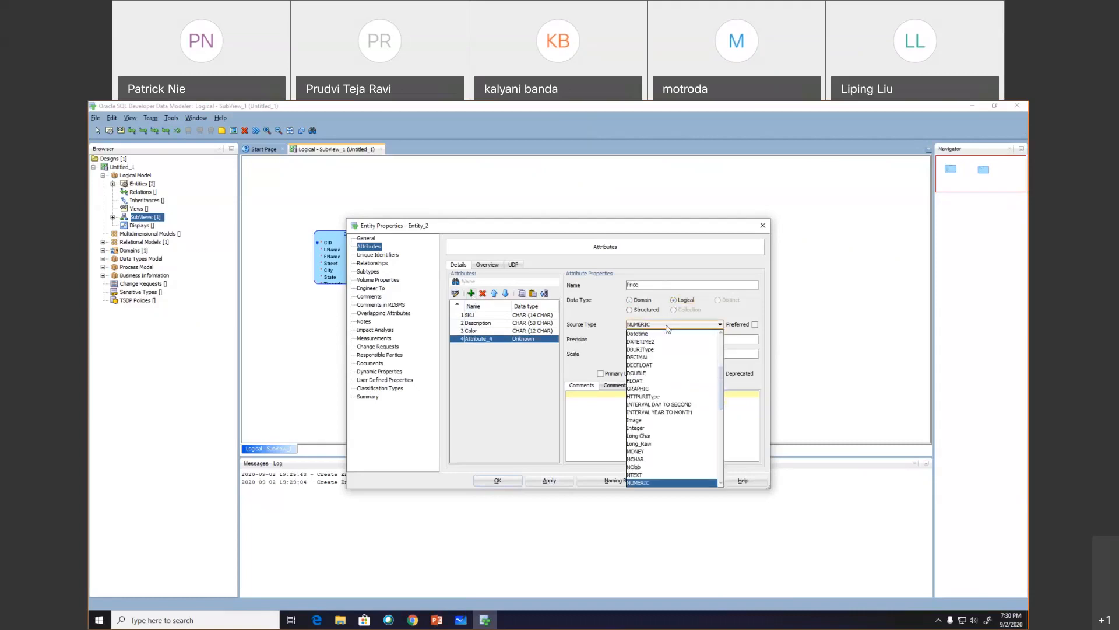
{"action": "left_click", "coordinate": [659, 483]}
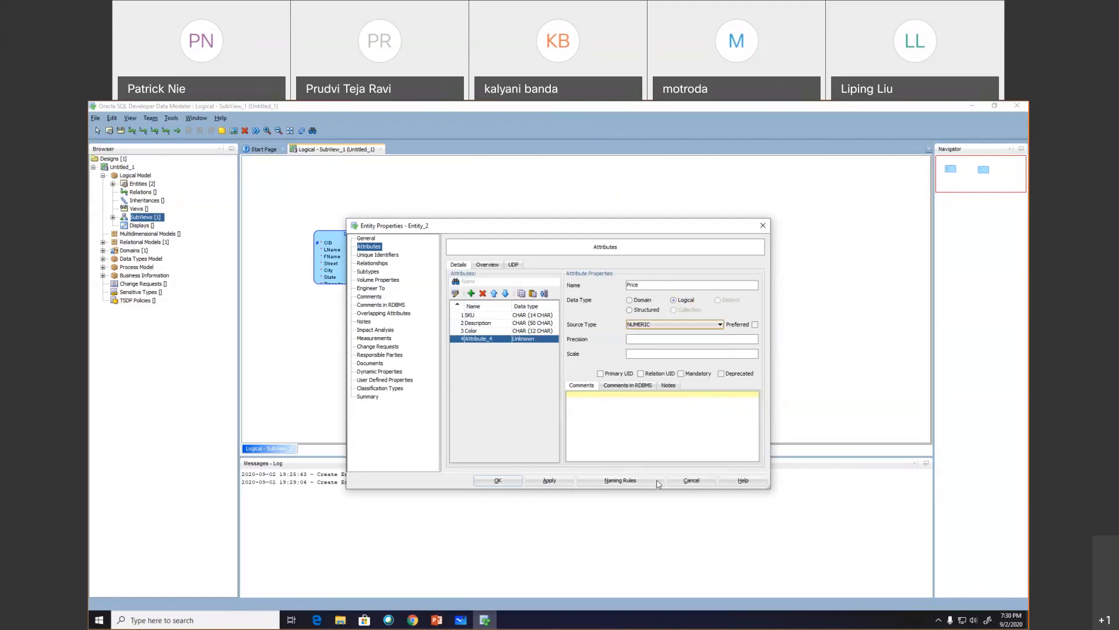
{"action": "left_click", "coordinate": [647, 340]}
{"action": "double_click", "coordinate": [631, 350]}
{"action": "double_click", "coordinate": [619, 338]}
{"action": "left_click", "coordinate": [637, 352]}
{"action": "left_click", "coordinate": [557, 482]}
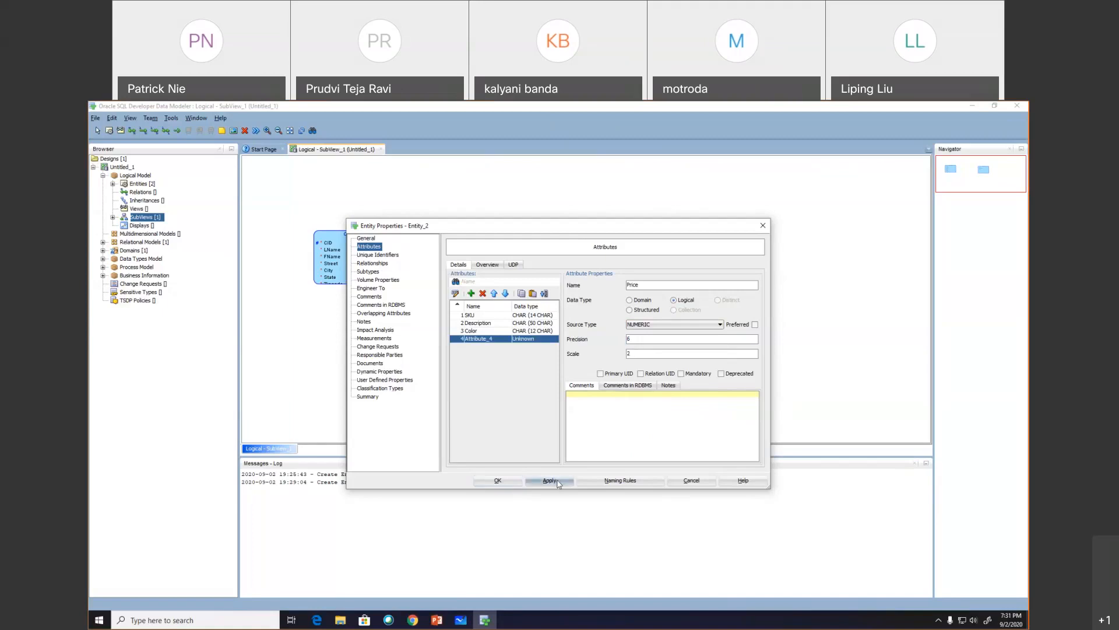
- Look through the available source types for Price, keep NUMERIC, and finish the Product entity's properties
{"action": "left_click", "coordinate": [655, 324]}
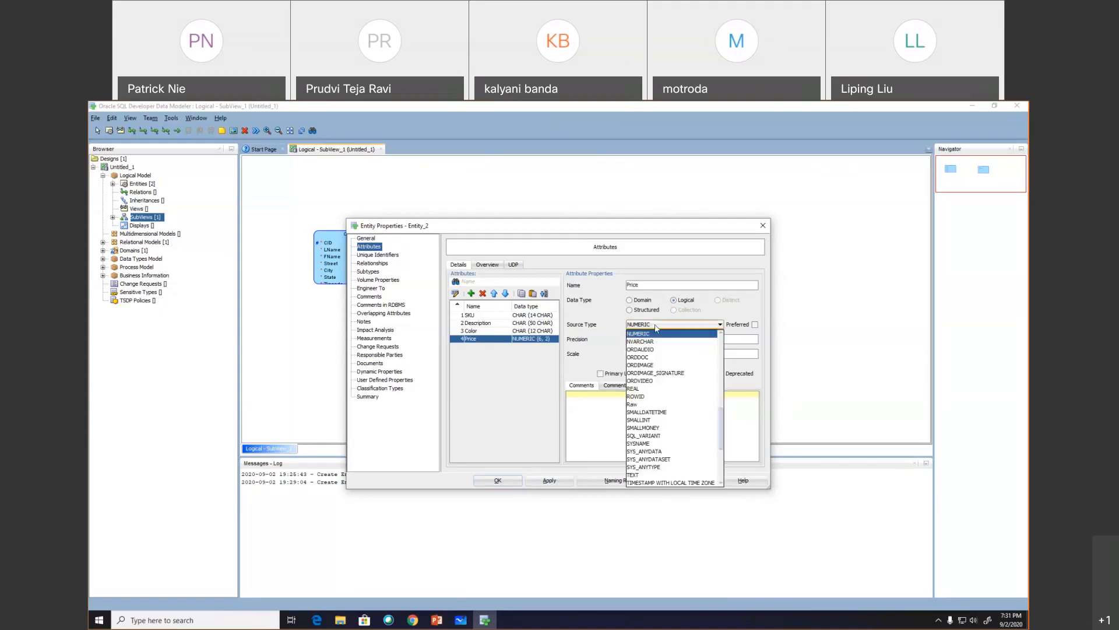
{"action": "scroll", "coordinate": [715, 428], "scroll_direction": "up", "scroll_amount": 2}
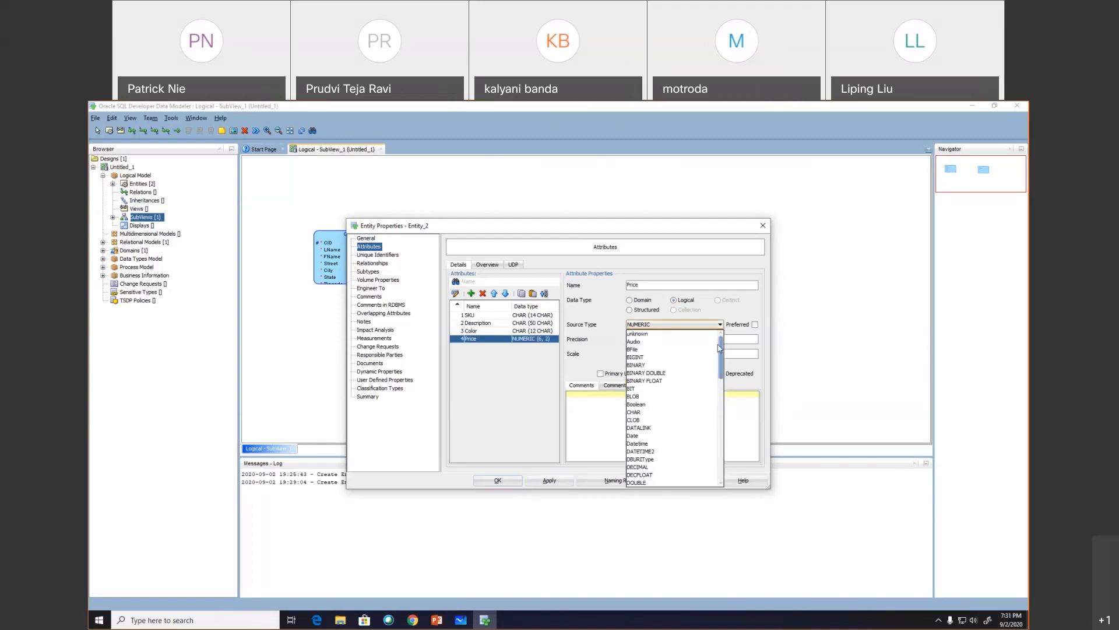
{"action": "scroll", "coordinate": [713, 443], "scroll_direction": "down", "scroll_amount": 5}
{"action": "left_click_drag", "start_coordinate": [721, 454], "coordinate": [722, 359]}
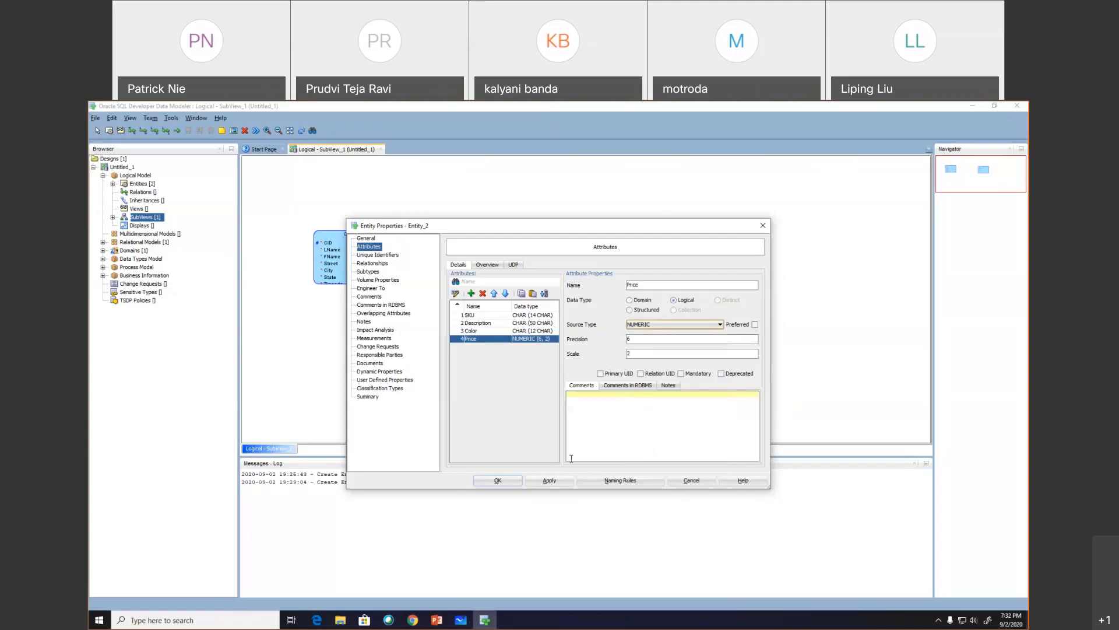
{"action": "left_click", "coordinate": [549, 481]}
{"action": "left_click", "coordinate": [497, 480]}
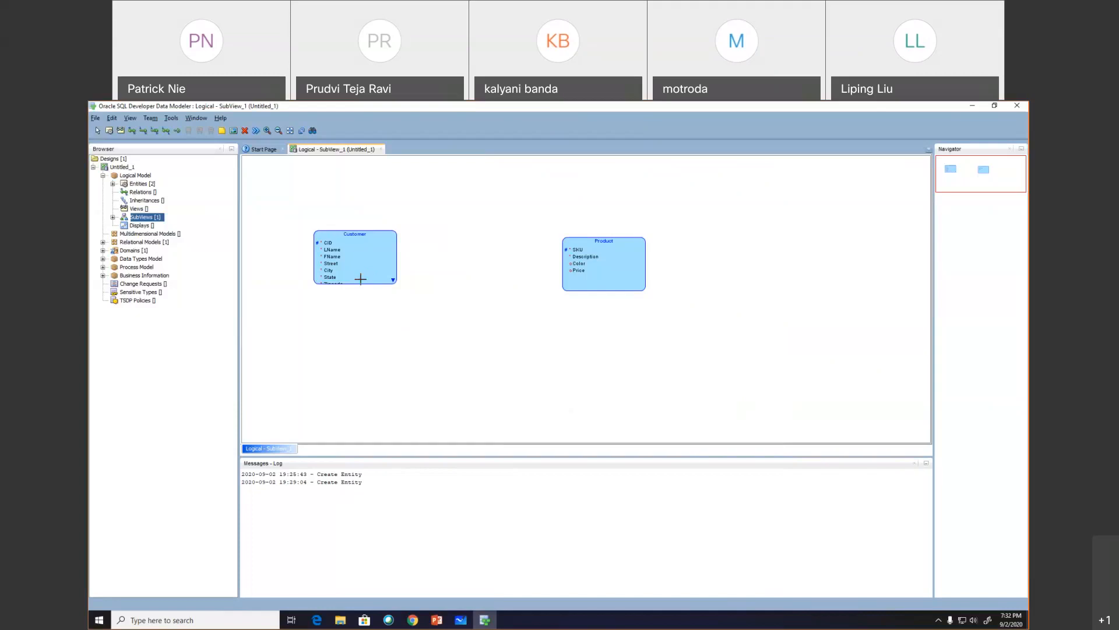
- Create a third entity named Order with the short name OR, placed below and between Customer and Product
{"action": "left_click", "coordinate": [445, 292]}
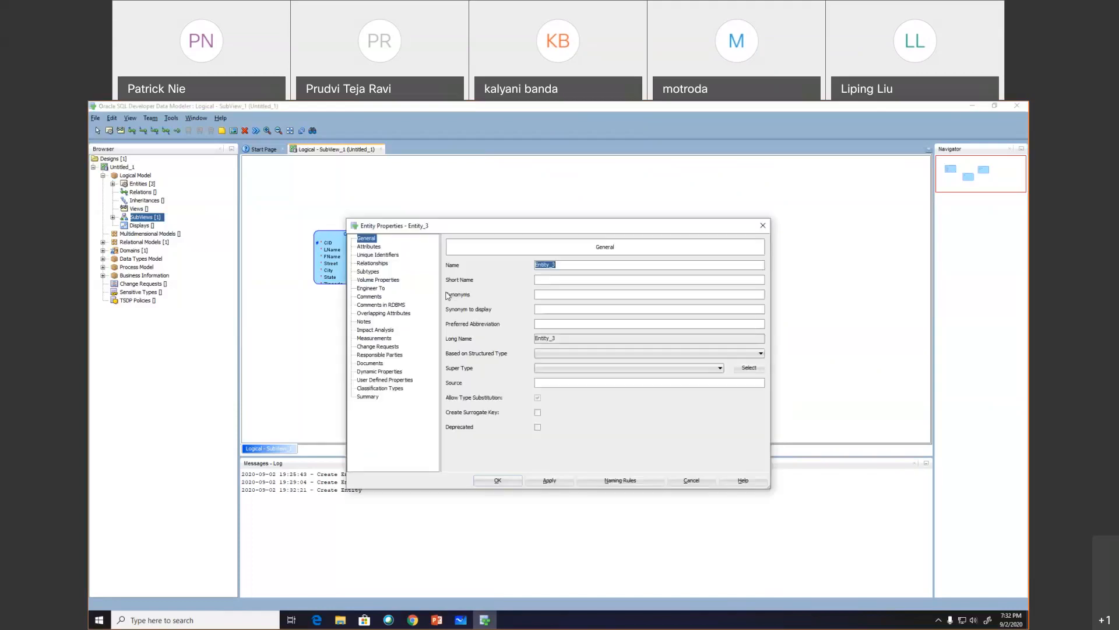
{"action": "type", "text": "Orde"}
{"action": "left_click", "coordinate": [554, 284]}
{"action": "type", "text": "OR"}
- Add an OID attribute to the Order entity as logical type CHAR, size 12, units CHAR, and make it the primary UID
{"action": "left_click", "coordinate": [369, 247]}
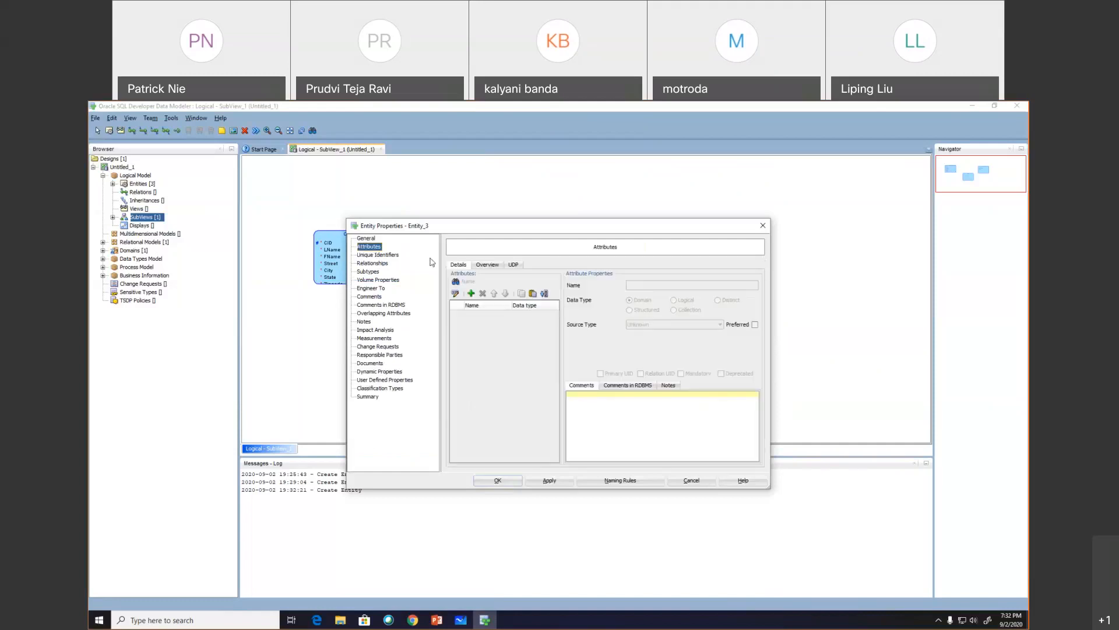
{"action": "left_click", "coordinate": [471, 294]}
{"action": "type", "text": "O"}
{"action": "left_click", "coordinate": [673, 300]}
{"action": "left_click", "coordinate": [675, 324]}
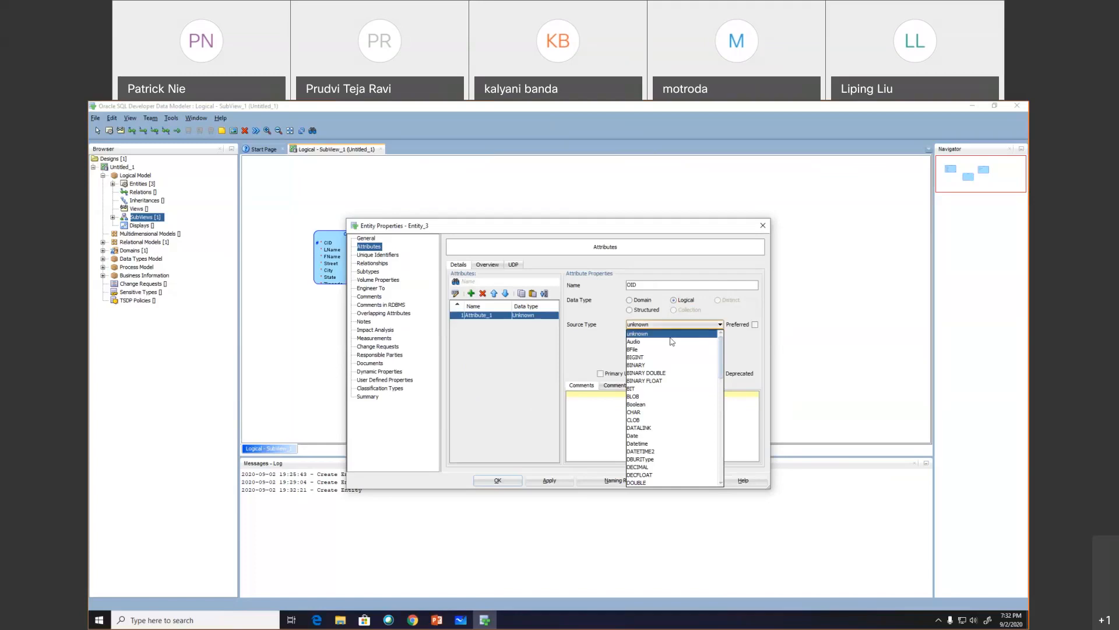
{"action": "key", "text": "c"}
{"action": "key", "text": "Tab"}
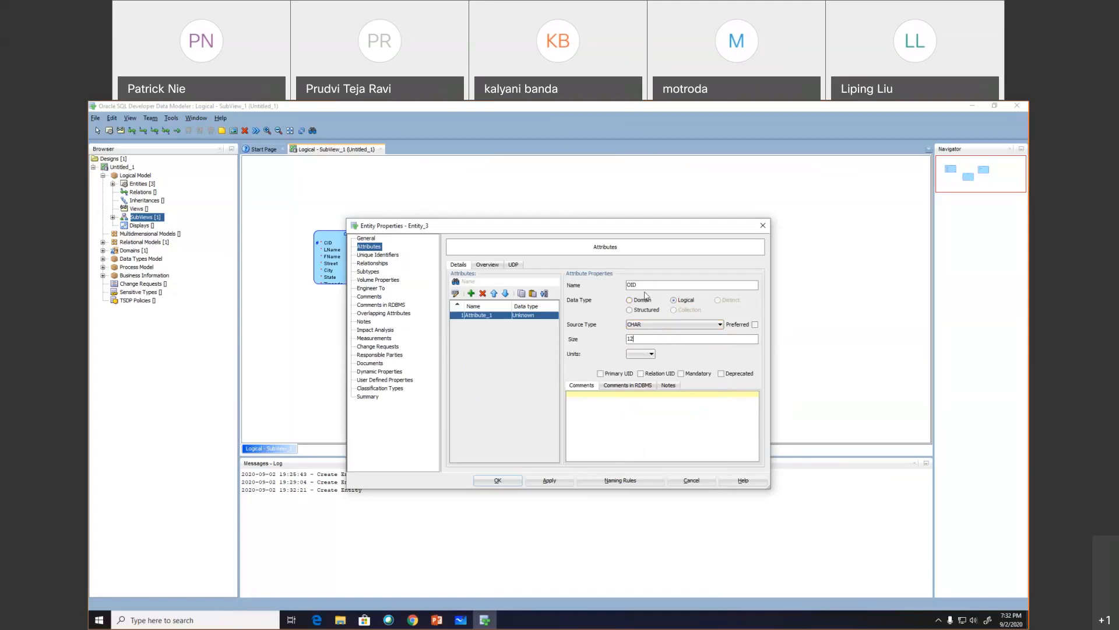
{"action": "left_click", "coordinate": [651, 354]}
{"action": "left_click", "coordinate": [647, 379]}
{"action": "left_click", "coordinate": [601, 373]}
{"action": "left_click", "coordinate": [565, 480]}
- Add a mandatory ODate attribute to the Order entity as logical type Date
{"action": "left_click", "coordinate": [471, 293]}
{"action": "type", "text": "ODATE"}
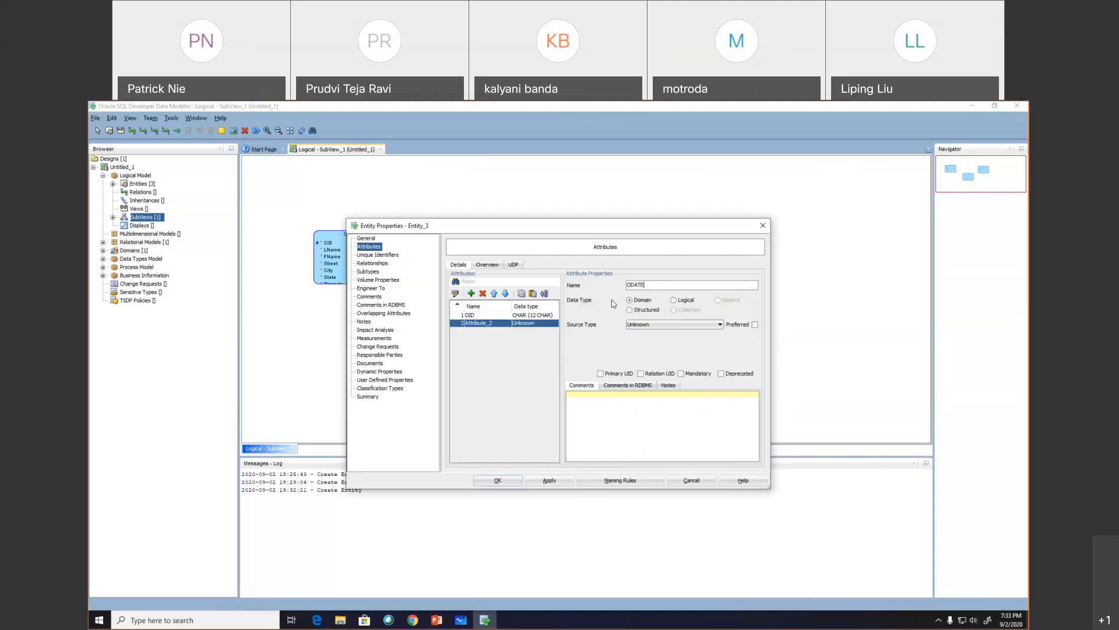
{"action": "key", "text": "BackSpace"}
{"action": "key", "text": "BackSpace"}
{"action": "key", "text": "BackSpace"}
{"action": "type", "text": "ate"}
{"action": "left_click", "coordinate": [675, 300]}
{"action": "left_click", "coordinate": [667, 324]}
{"action": "type", "text": "date"}
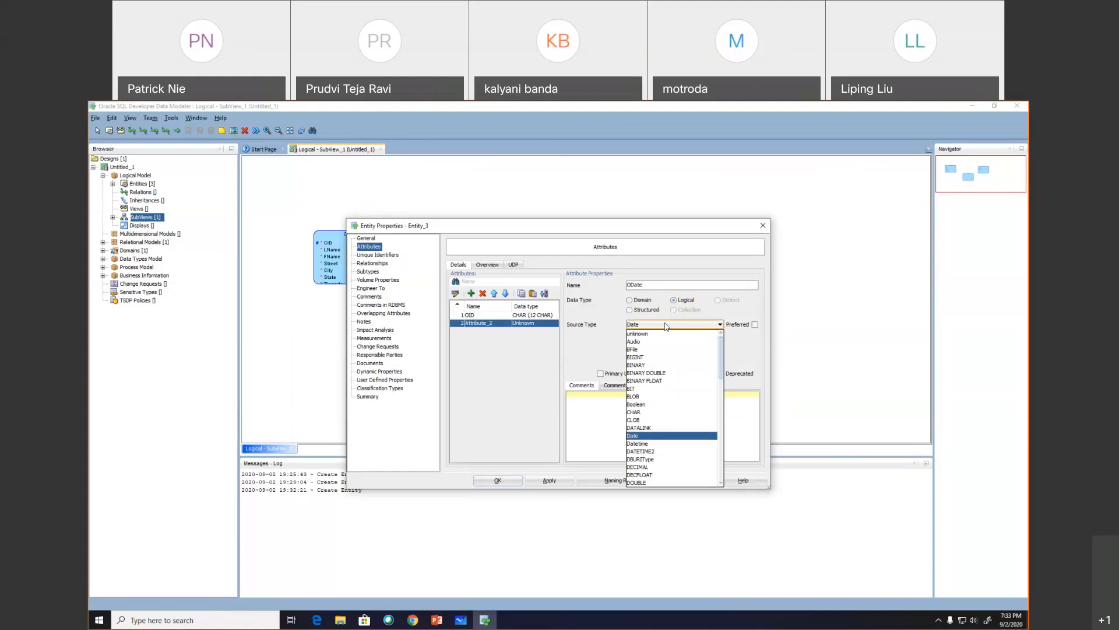
{"action": "left_click", "coordinate": [666, 326]}
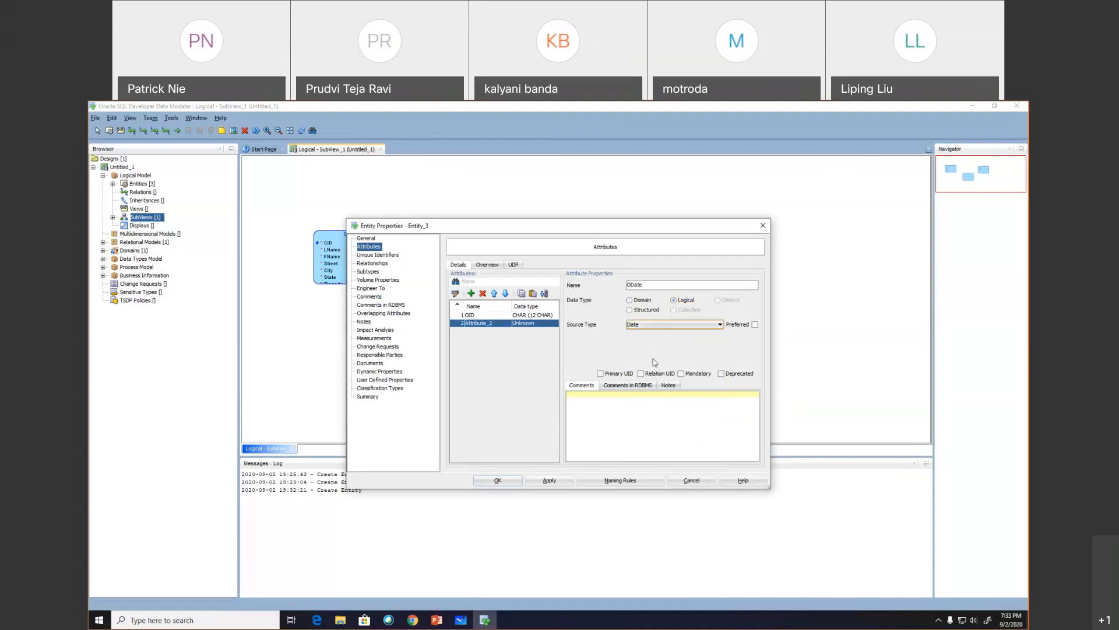
{"action": "left_click", "coordinate": [681, 374]}
{"action": "left_click", "coordinate": [549, 480]}
- Add an optional PDate attribute to the Order entity as logical type Date
{"action": "left_click", "coordinate": [471, 294]}
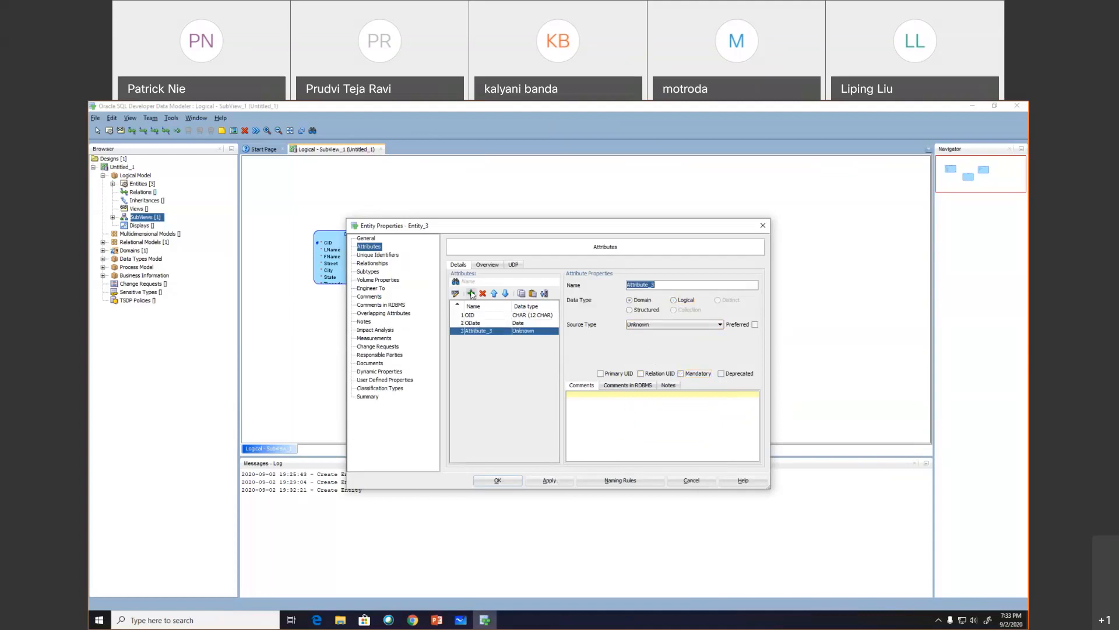
{"action": "type", "text": "PDate"}
{"action": "left_click", "coordinate": [673, 300]}
{"action": "left_click", "coordinate": [672, 324]}
{"action": "key", "text": "d"}
{"action": "left_click", "coordinate": [672, 325]}
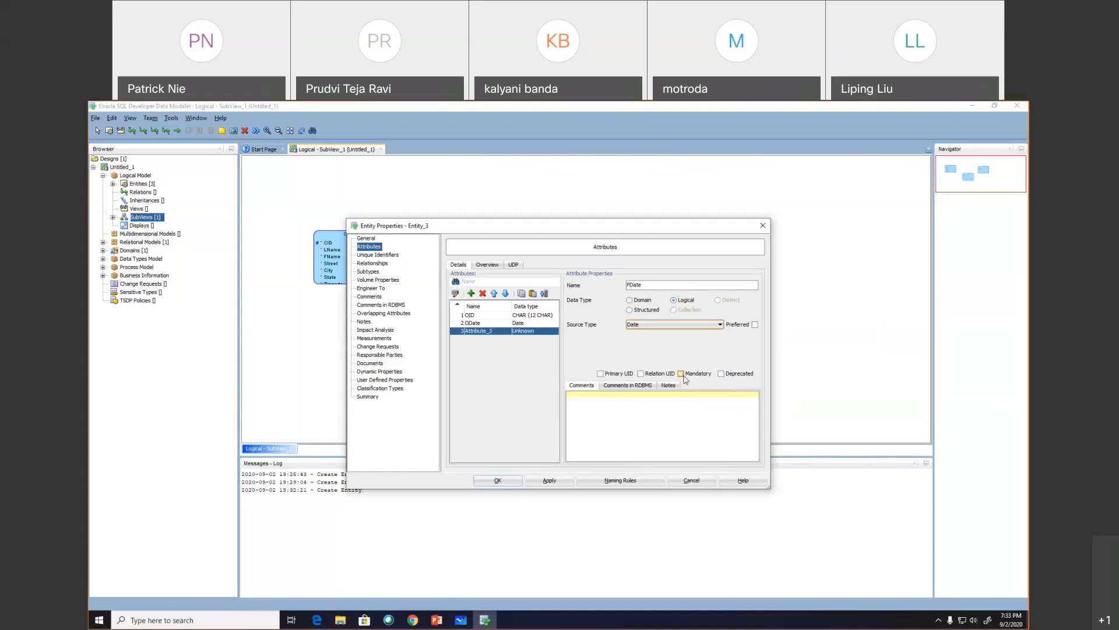
{"action": "left_click", "coordinate": [549, 480]}
- Add a mandatory OAmt attribute as logical type NUMERIC, precision 7, scale 2, and finish the Order entity's properties
{"action": "left_click", "coordinate": [471, 293]}
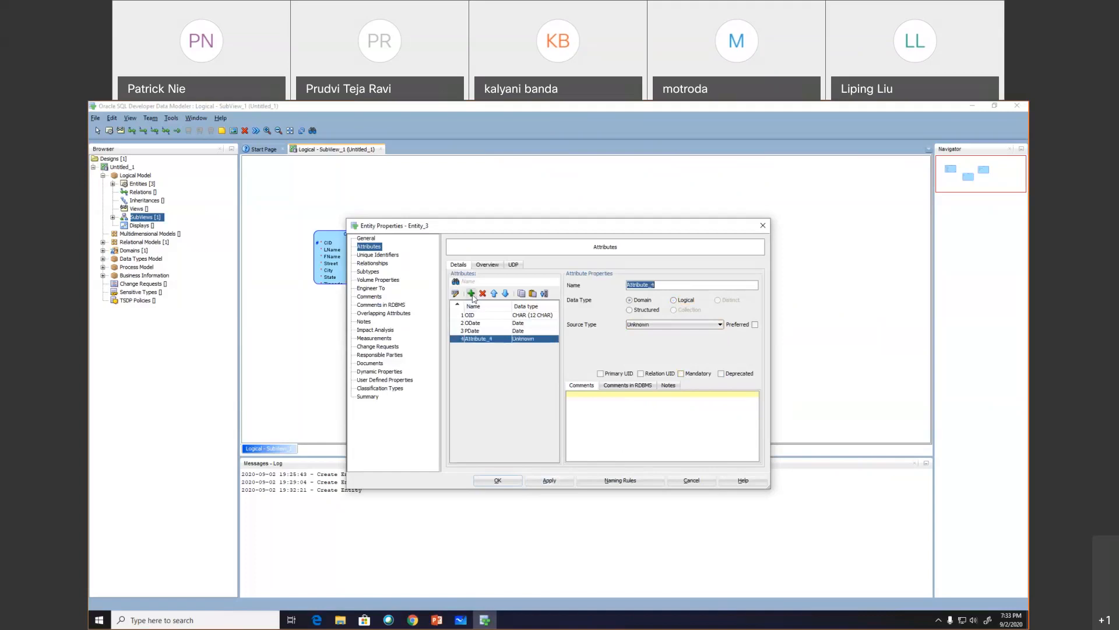
{"action": "type", "text": "OAmt"}
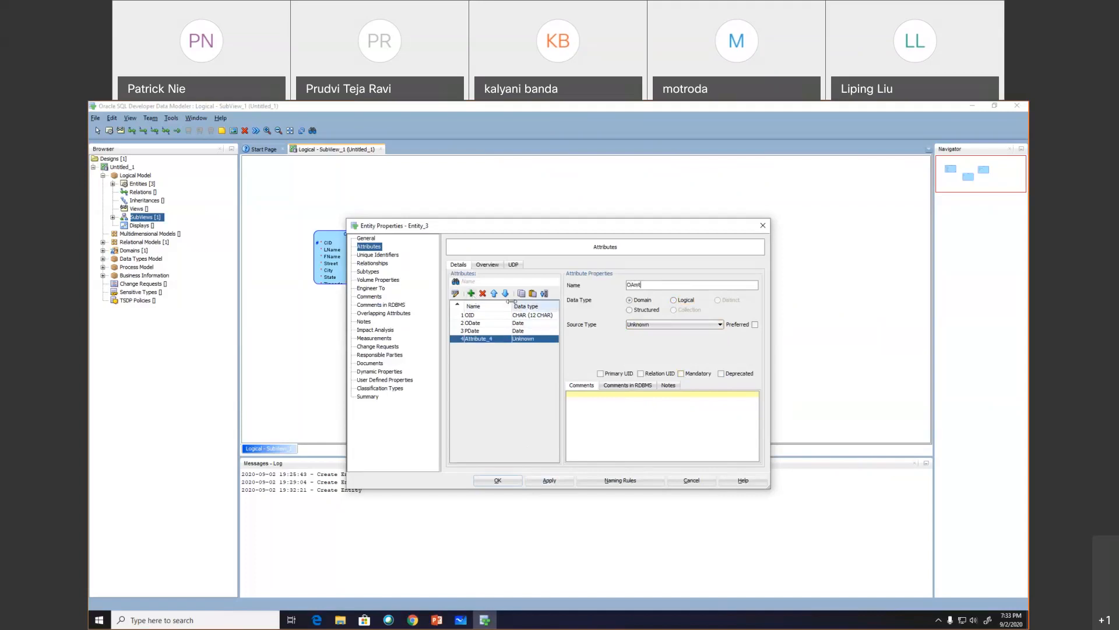
{"action": "left_click", "coordinate": [680, 301]}
{"action": "left_click", "coordinate": [680, 324]}
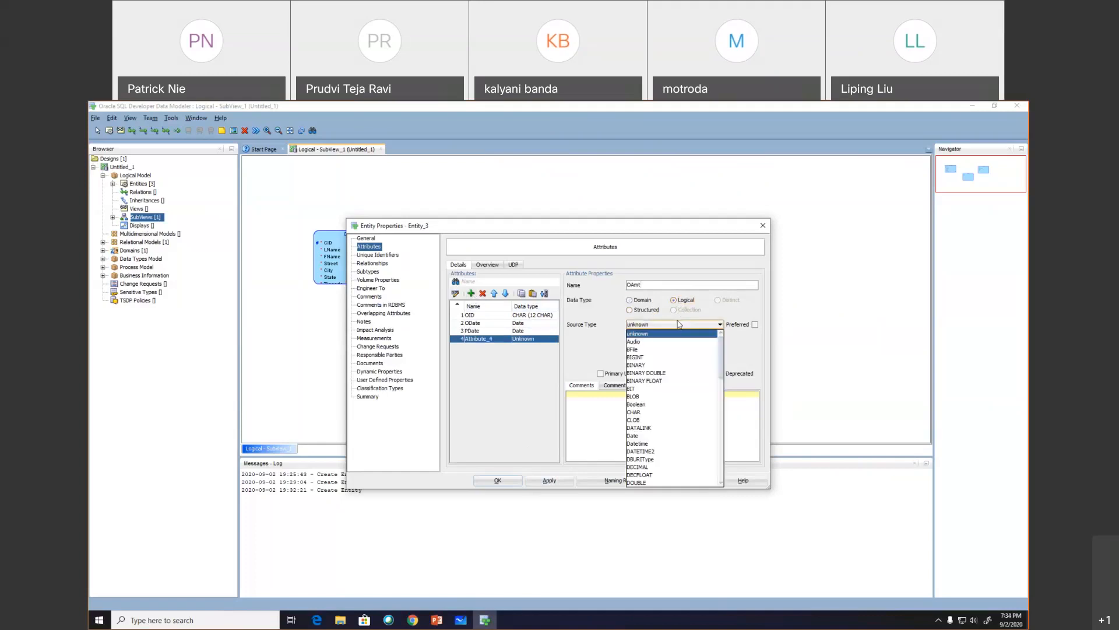
{"action": "key", "text": "n"}
{"action": "key", "text": "u"}
{"action": "key", "text": "m"}
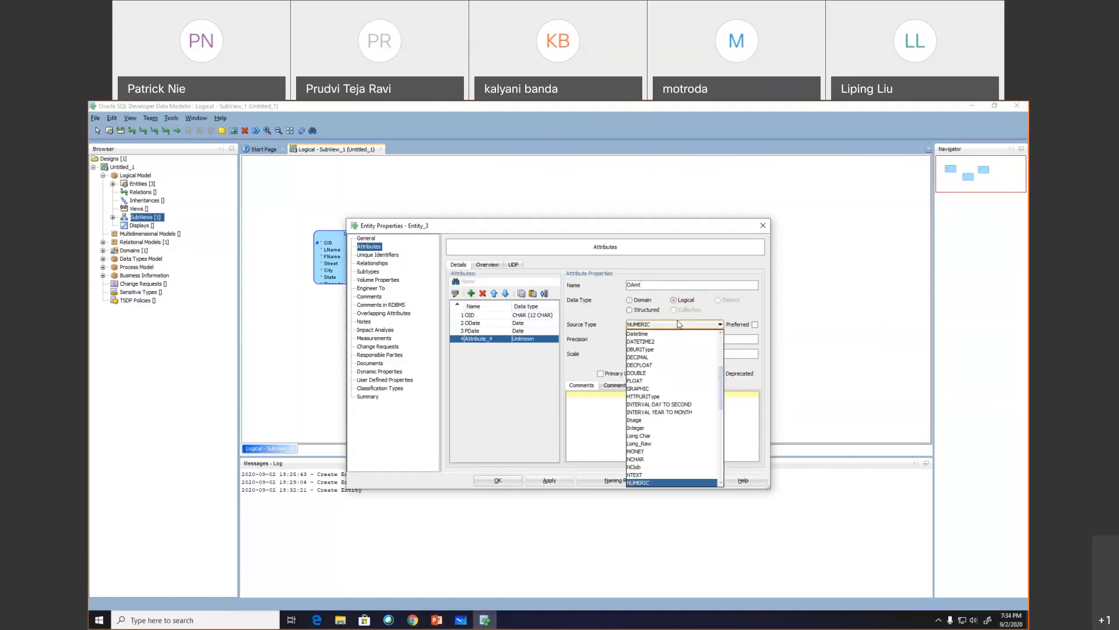
{"action": "key", "text": "Return"}
{"action": "left_click", "coordinate": [662, 338]}
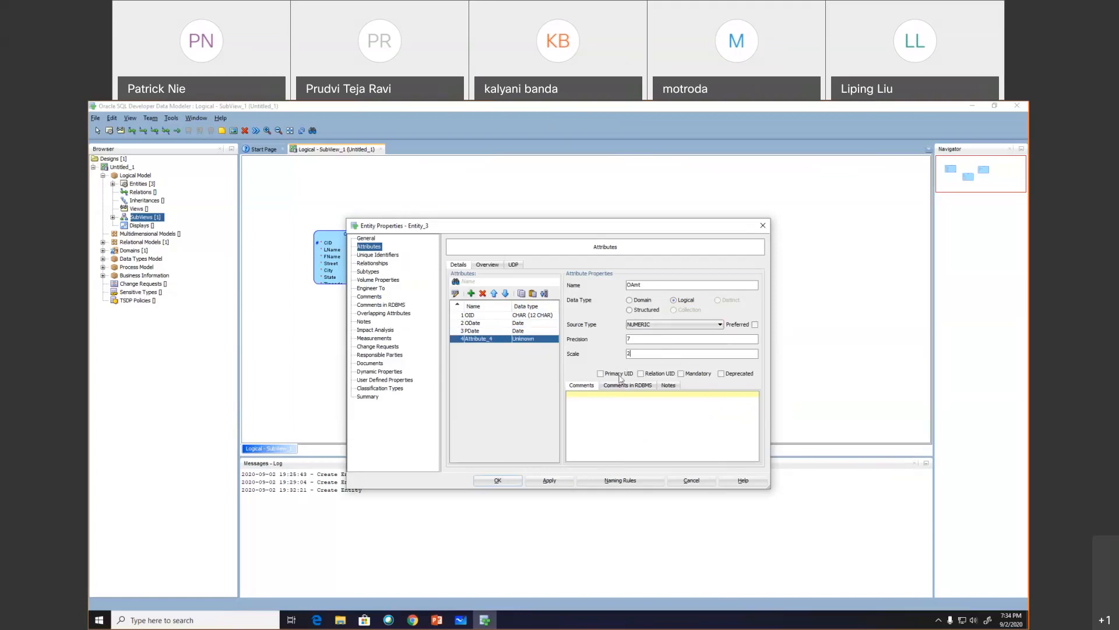
{"action": "left_click", "coordinate": [557, 484]}
{"action": "left_click", "coordinate": [681, 374]}
{"action": "left_click", "coordinate": [548, 481]}
{"action": "left_click", "coordinate": [499, 481]}
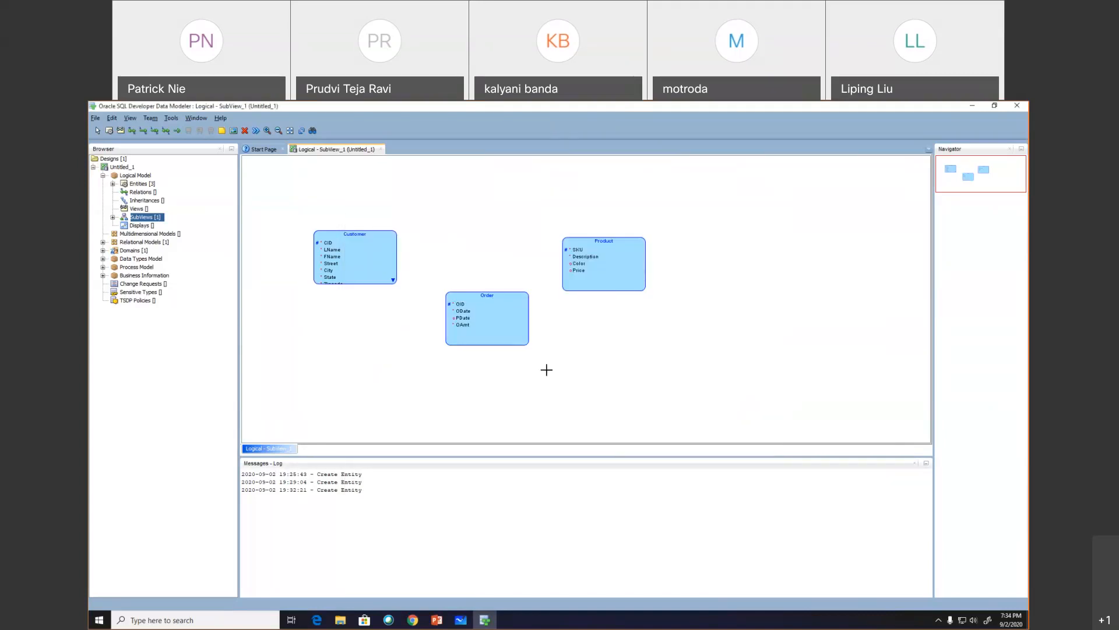
- Enlarge the Customer entity box downward in the diagram so that it fits all its attributes
{"action": "left_click", "coordinate": [97, 130]}
{"action": "left_click", "coordinate": [352, 281]}
{"action": "left_click_drag", "start_coordinate": [355, 284], "coordinate": [356, 315]}
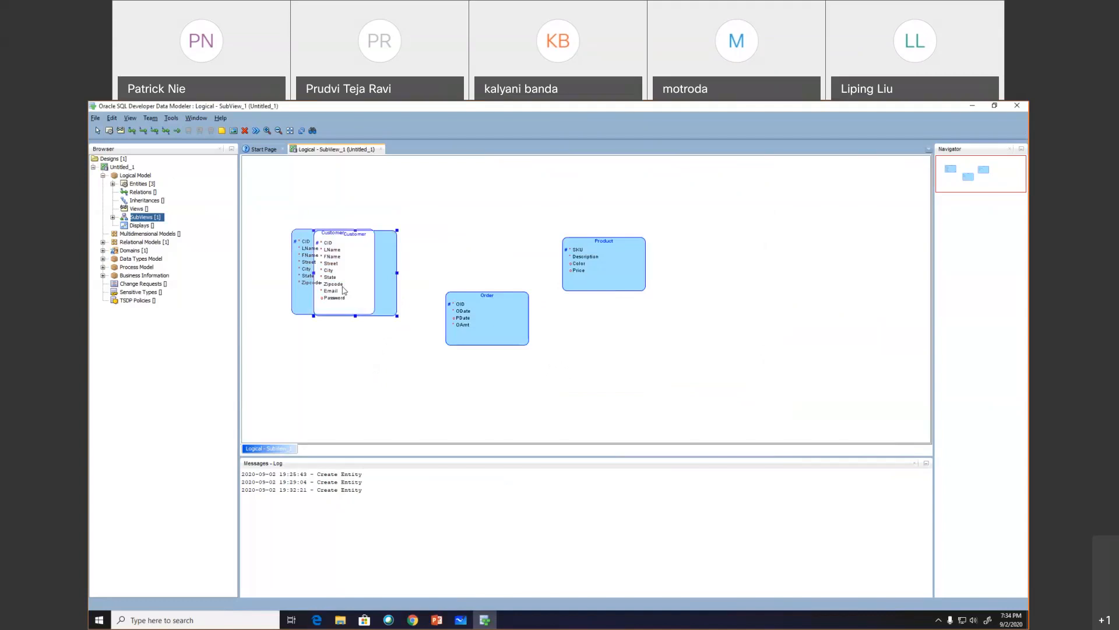
- Arrange the Order and Product entity boxes in a row beside Customer, leaving gaps between the boxes
{"action": "left_click_drag", "start_coordinate": [450, 314], "coordinate": [436, 271]}
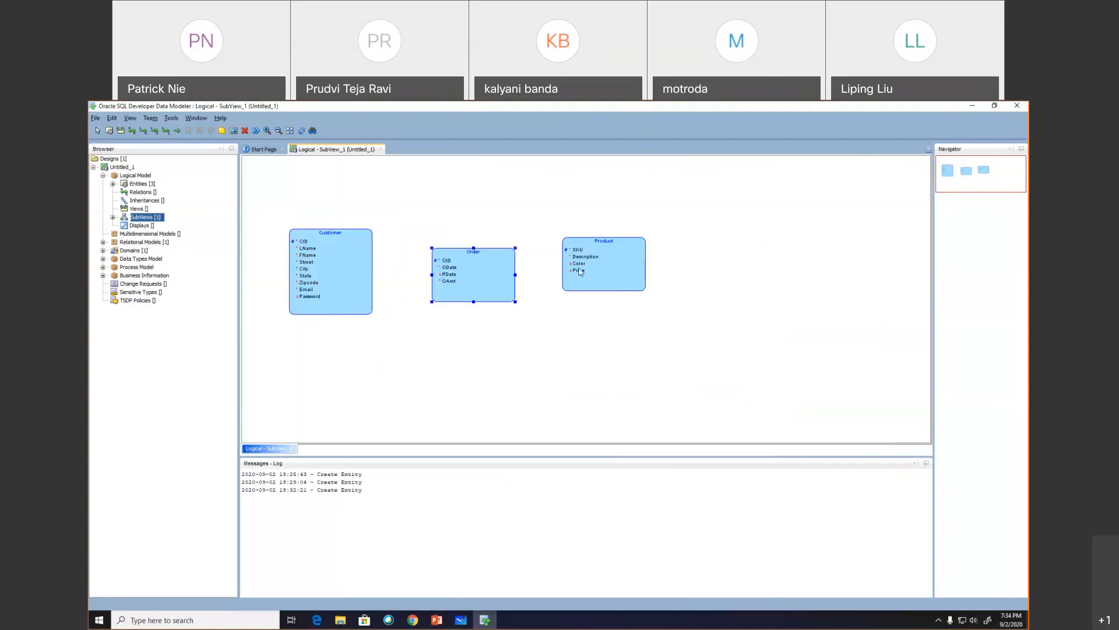
{"action": "left_click_drag", "start_coordinate": [580, 271], "coordinate": [596, 271]}
{"action": "left_click_drag", "start_coordinate": [487, 282], "coordinate": [492, 269]}
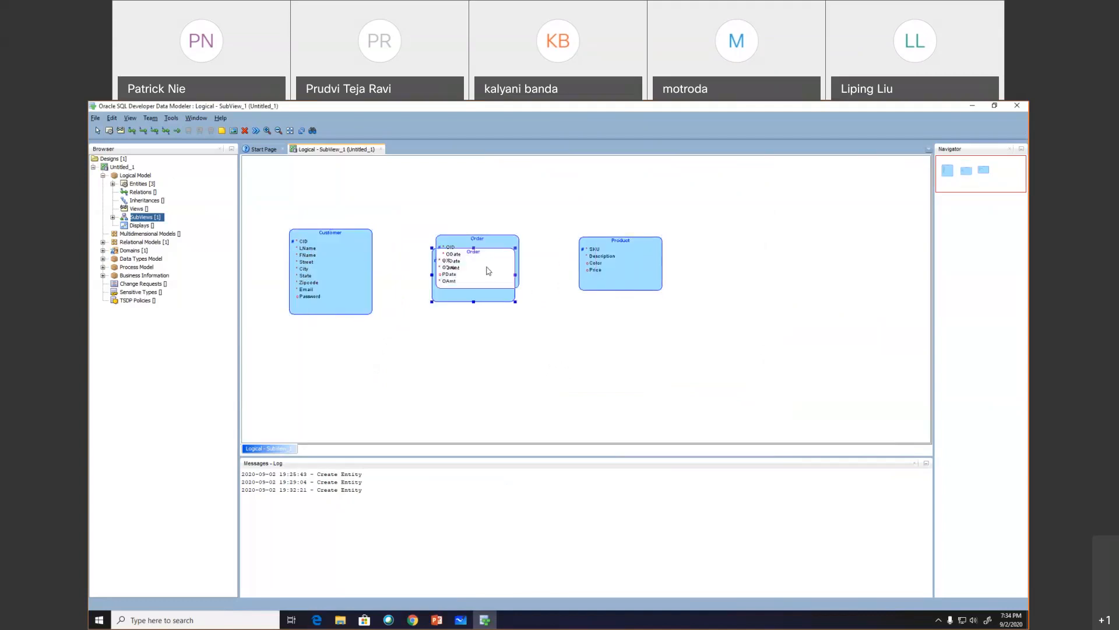
{"action": "left_click", "coordinate": [514, 332]}
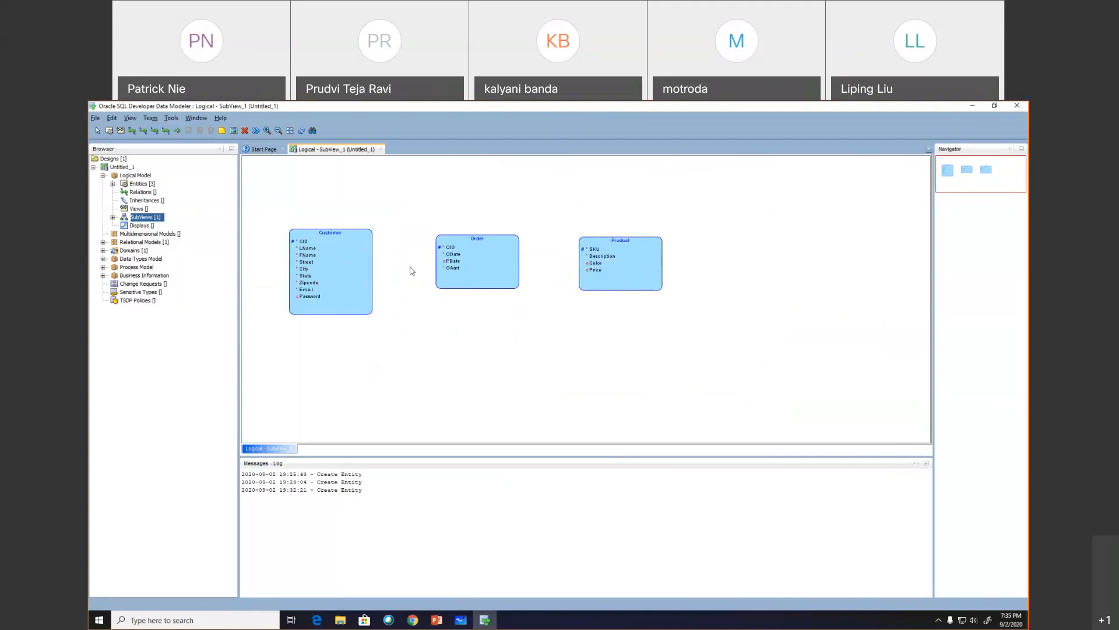
- Draw a one-to-many relation from Customer to Order and name it takes
{"action": "left_click", "coordinate": [144, 131]}
{"action": "left_click", "coordinate": [339, 253]}
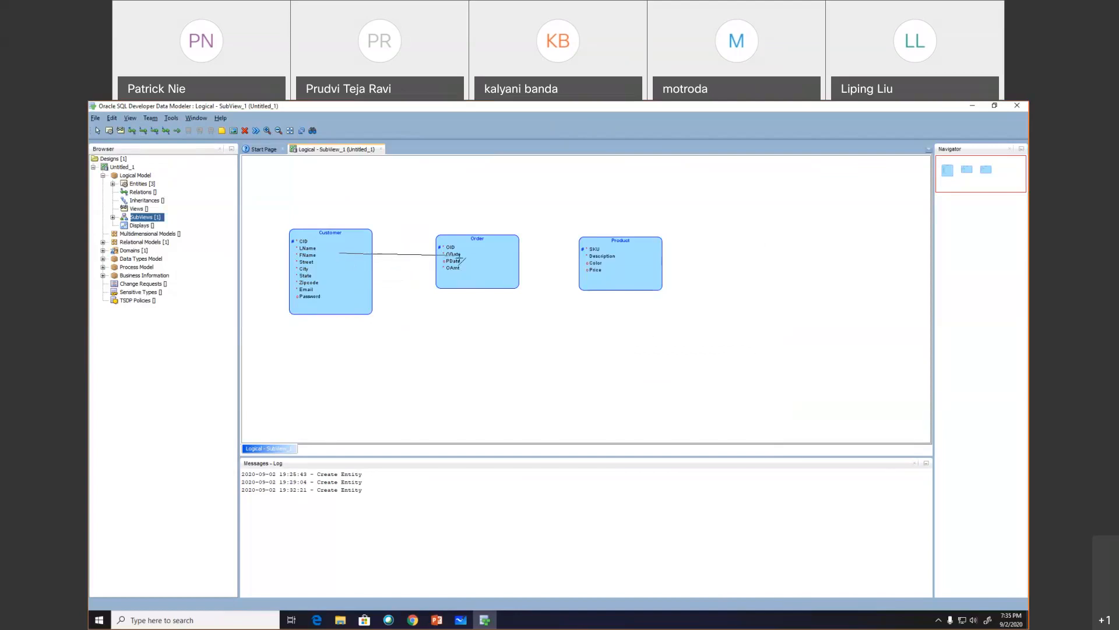
{"action": "left_click", "coordinate": [460, 256]}
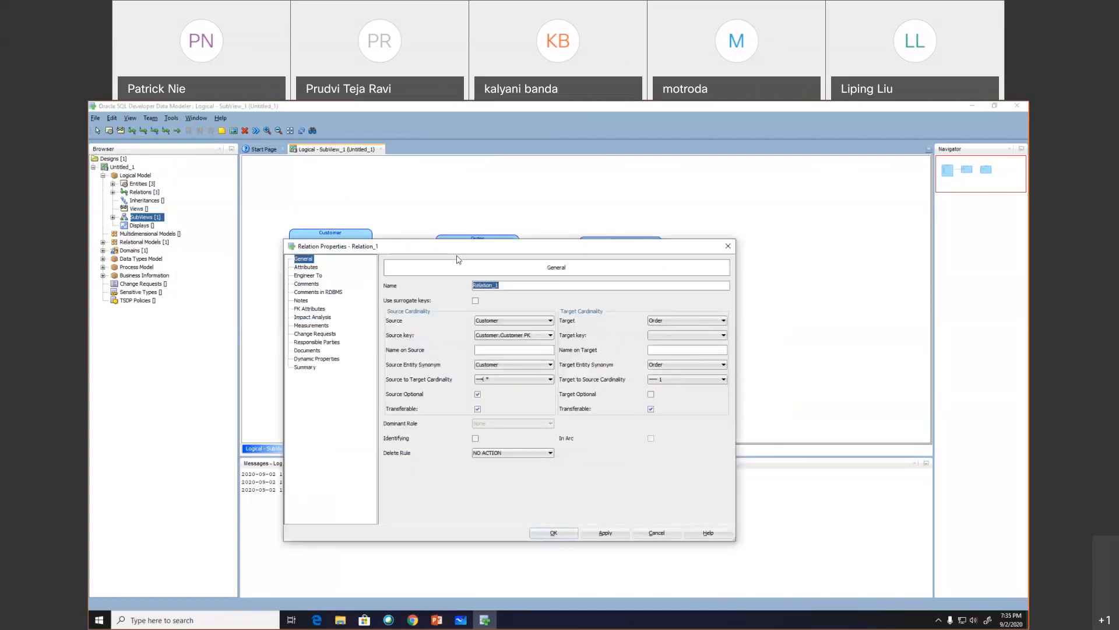
{"action": "type", "text": "ta"}
{"action": "type", "text": "es"}
- Keep cardinality * from Customer to Order and 1 from Order to Customer, and apply the takes relation's properties
{"action": "left_click", "coordinate": [513, 380]}
{"action": "left_click", "coordinate": [513, 380]}
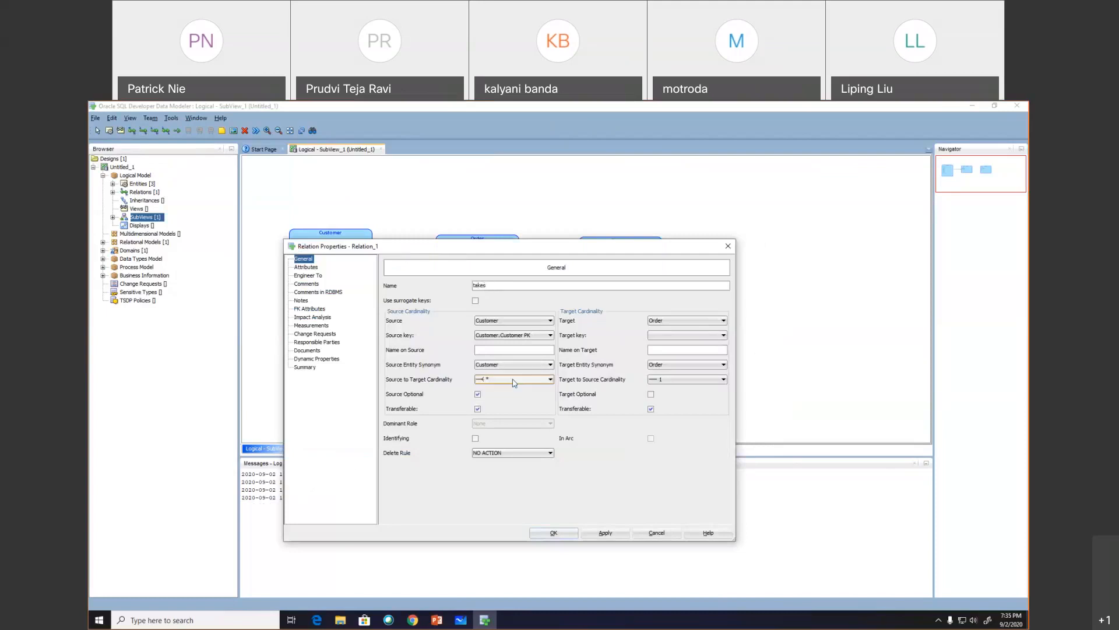
{"action": "left_click", "coordinate": [670, 320]}
{"action": "left_click", "coordinate": [670, 320]}
{"action": "left_click", "coordinate": [683, 379]}
{"action": "left_click", "coordinate": [685, 381]}
{"action": "left_click", "coordinate": [606, 533]}
{"action": "left_click", "coordinate": [554, 533]}
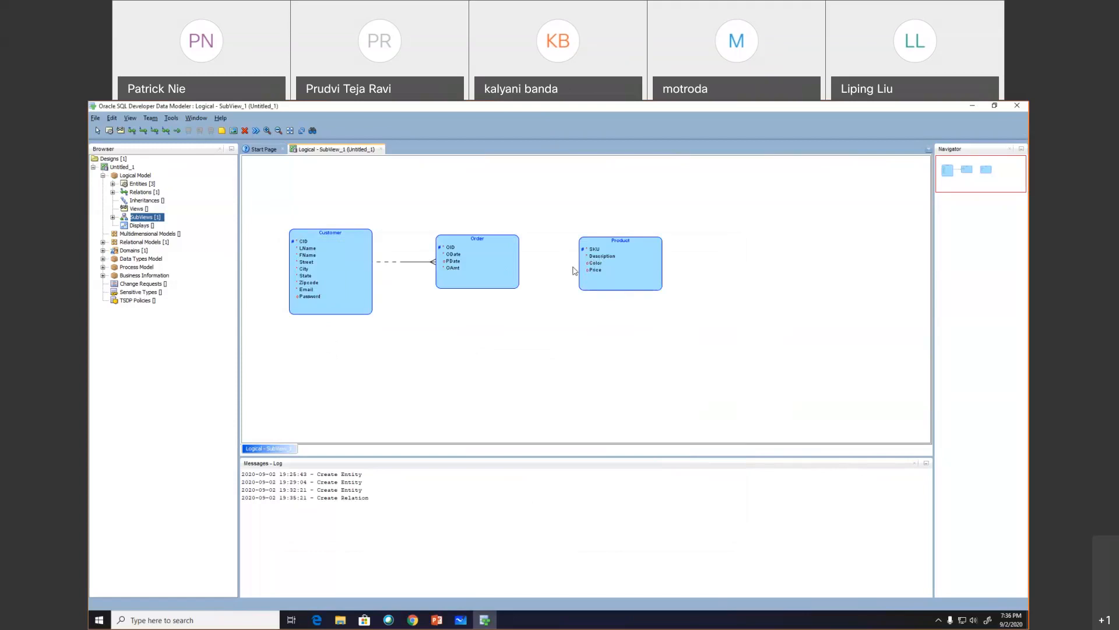
- Draw a many-to-many relation from Order to Product, name it contains, and keep cardinality * in both directions
{"action": "left_click", "coordinate": [131, 130]}
{"action": "left_click", "coordinate": [508, 261]}
{"action": "left_click", "coordinate": [613, 269]}
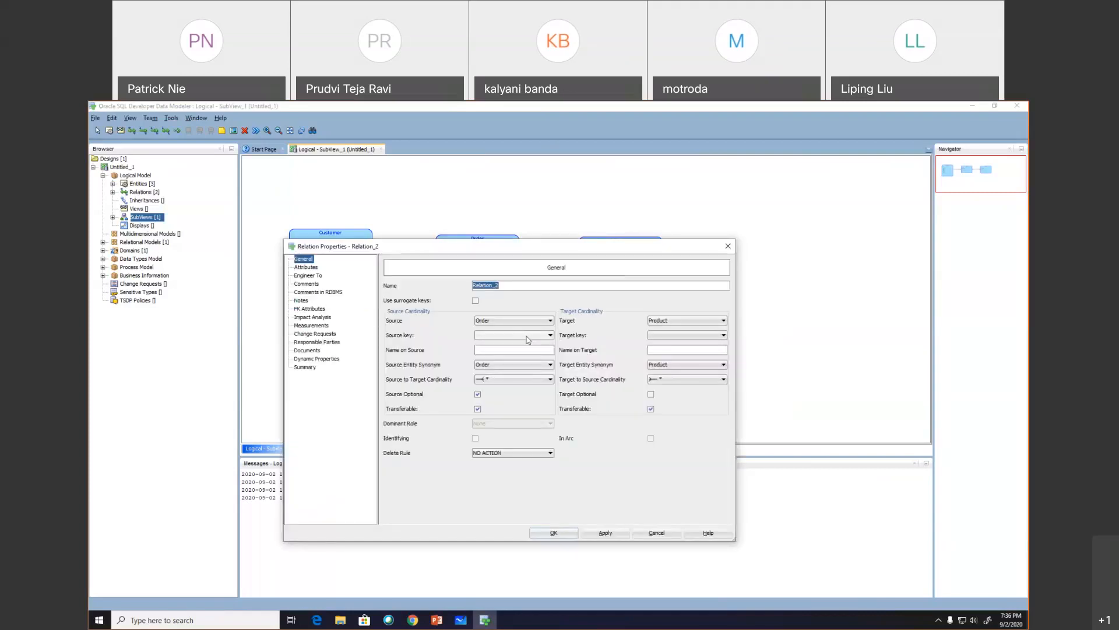
{"action": "type", "text": "contains"}
{"action": "left_click", "coordinate": [505, 380]}
{"action": "left_click", "coordinate": [504, 380]}
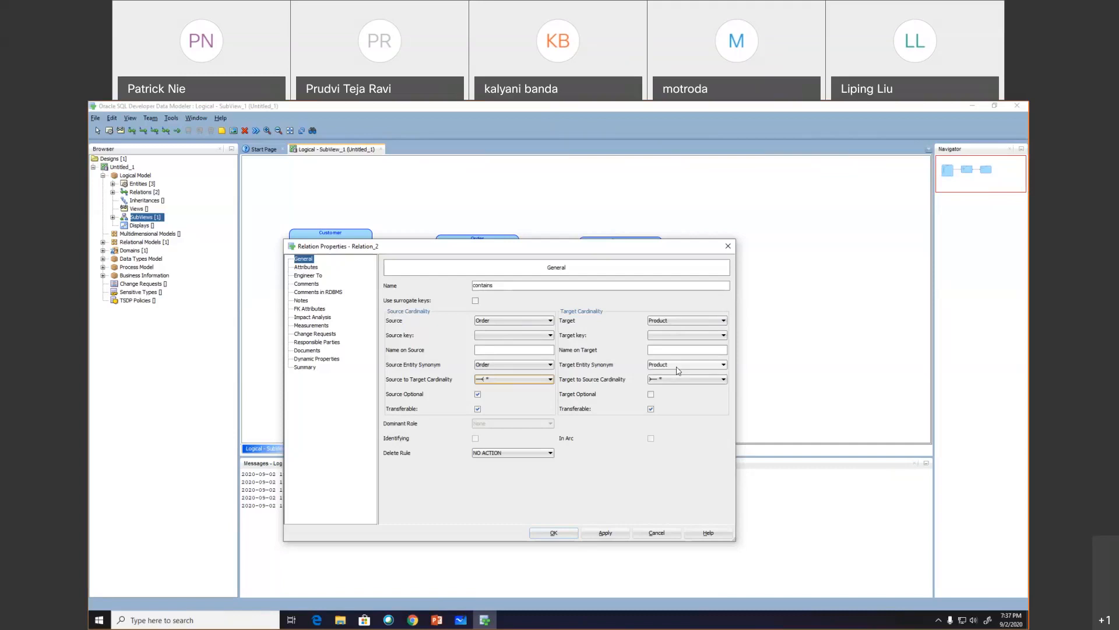
{"action": "left_click", "coordinate": [680, 368]}
{"action": "left_click", "coordinate": [679, 372]}
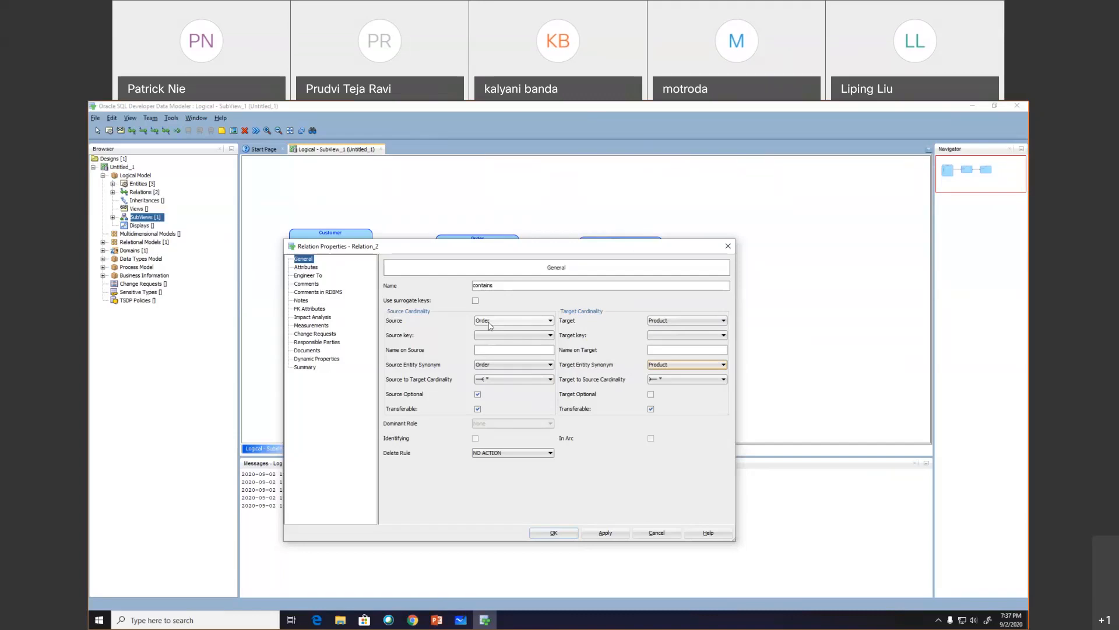
- Make the target optional and the source mandatory for the contains relation, and accept its properties
{"action": "left_click", "coordinate": [651, 395]}
{"action": "left_click", "coordinate": [606, 533]}
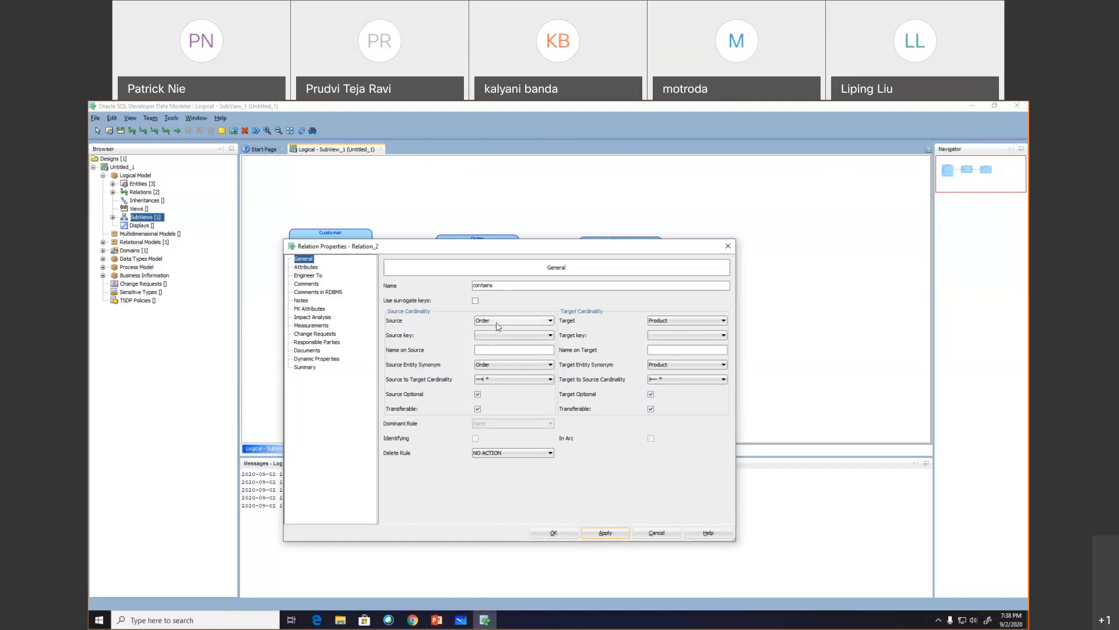
{"action": "left_click", "coordinate": [477, 395]}
{"action": "left_click", "coordinate": [600, 533]}
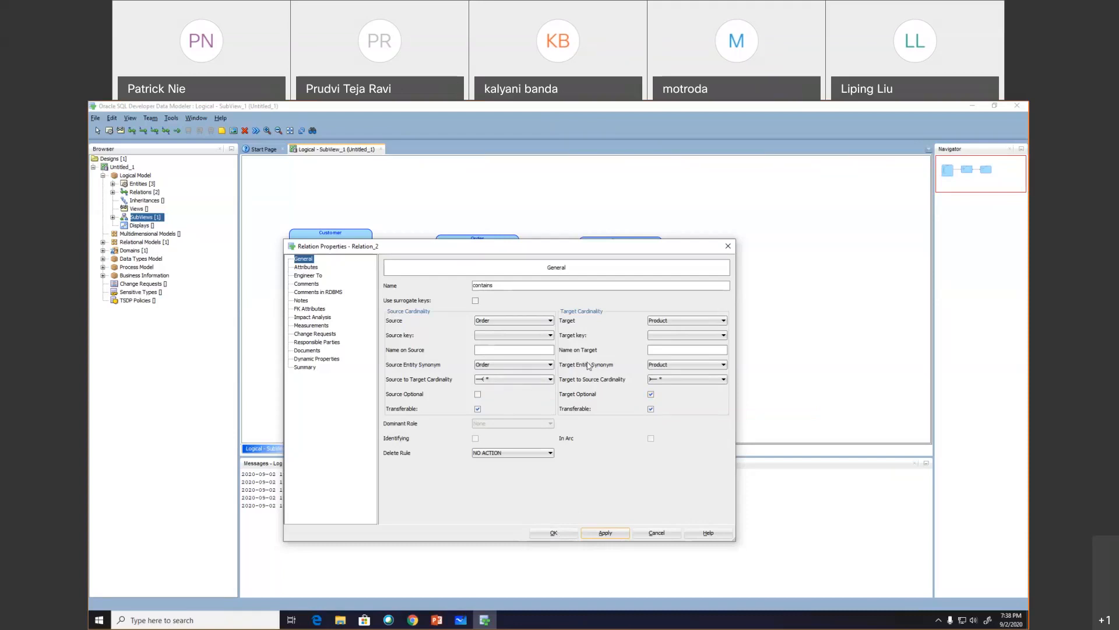
{"action": "left_click", "coordinate": [556, 532]}
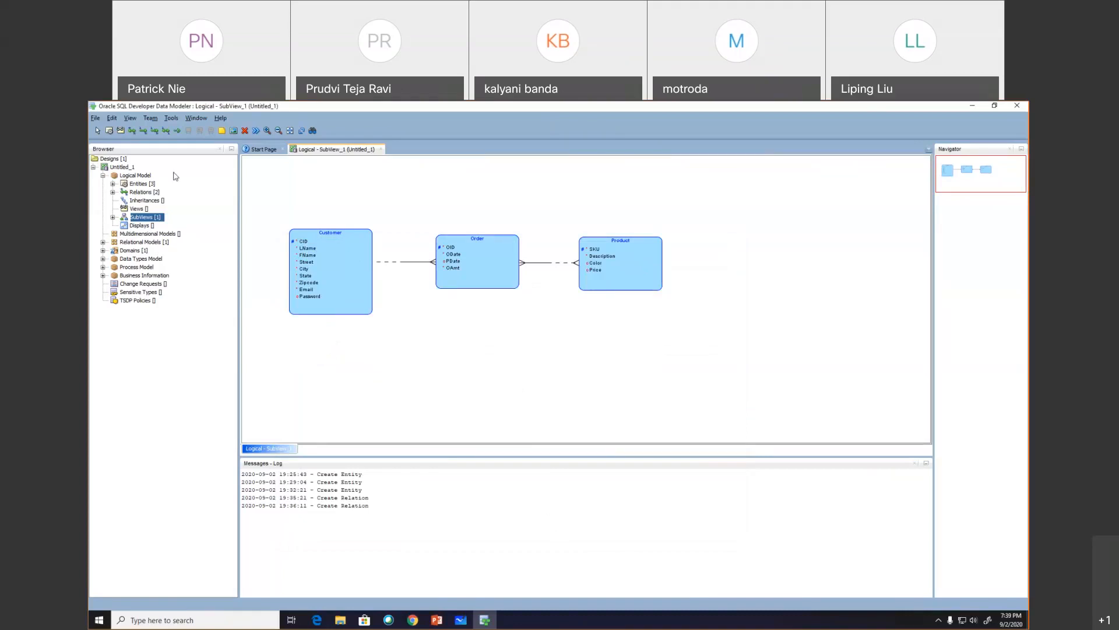
- Create a Payment entity in the empty area below Order, with the short name Pay
{"action": "left_click", "coordinate": [109, 132]}
{"action": "left_click", "coordinate": [461, 374]}
{"action": "type", "text": "Payment"}
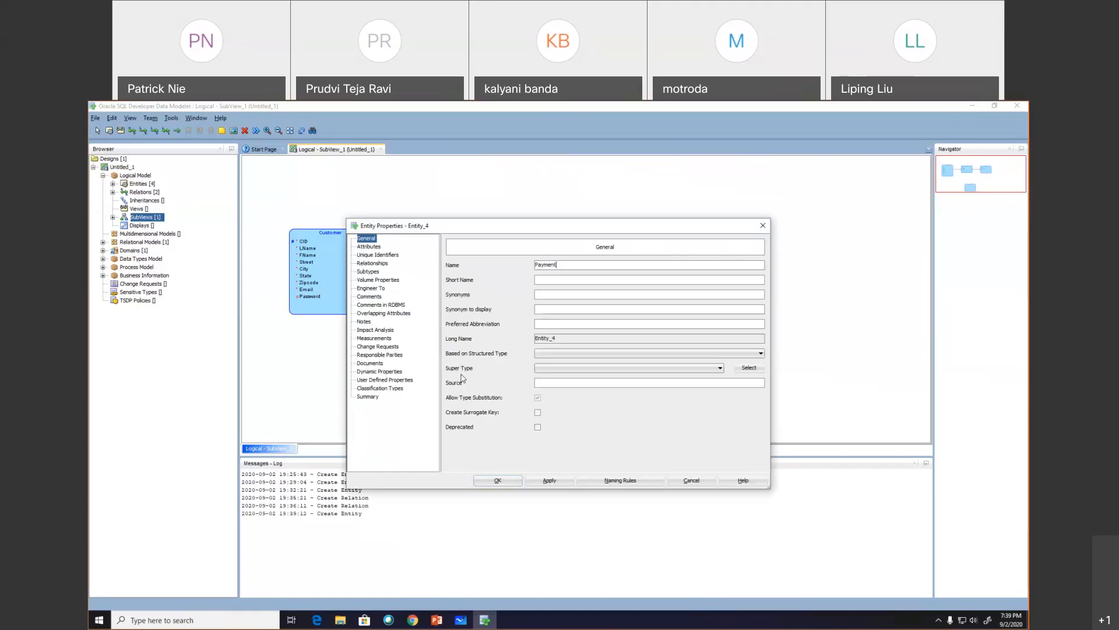
{"action": "left_click", "coordinate": [560, 277]}
{"action": "type", "text": "Pay"}
- Add a PID attribute to the Payment entity as logical type CHAR, size 12, units CHAR, marked as the primary UID
{"action": "left_click", "coordinate": [369, 247]}
{"action": "left_click", "coordinate": [471, 293]}
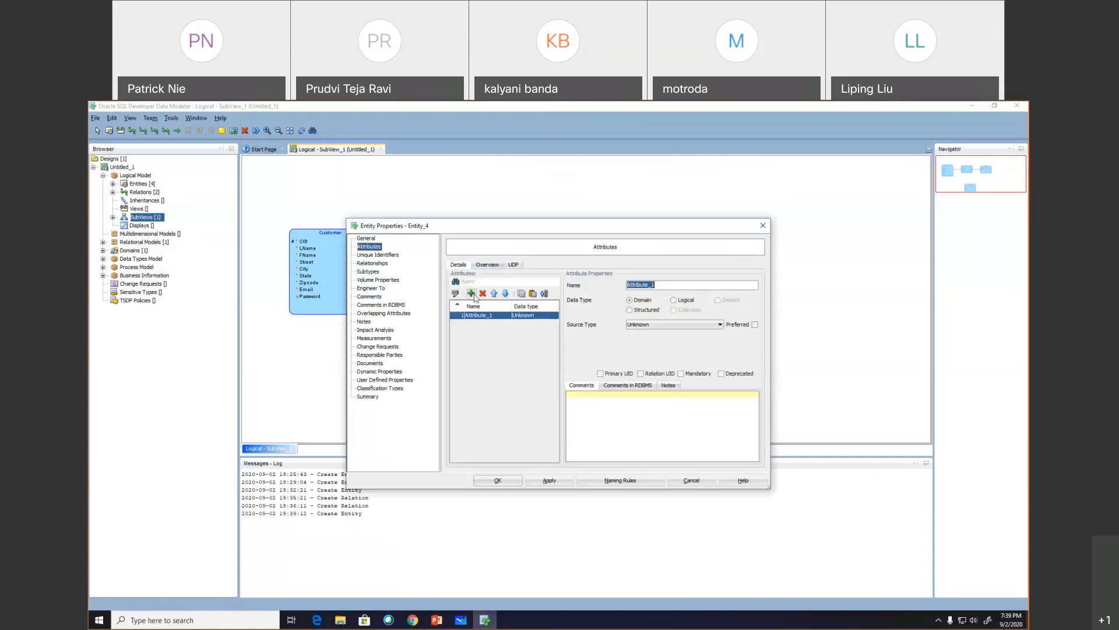
{"action": "type", "text": "PID"}
{"action": "left_click", "coordinate": [680, 303]}
{"action": "left_click", "coordinate": [674, 325]}
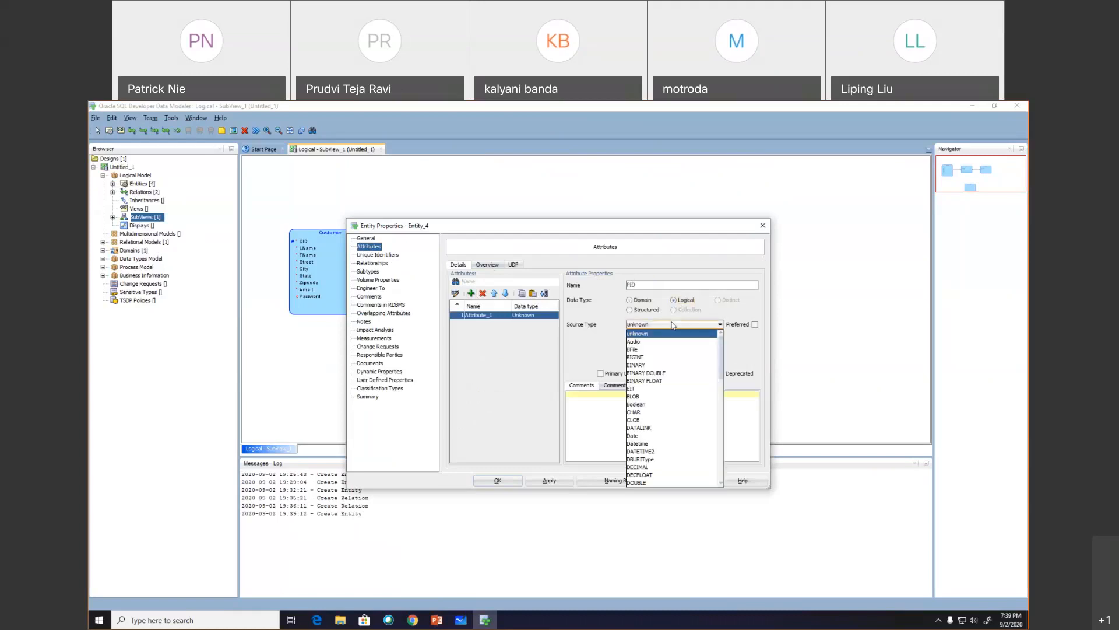
{"action": "left_click", "coordinate": [633, 411]}
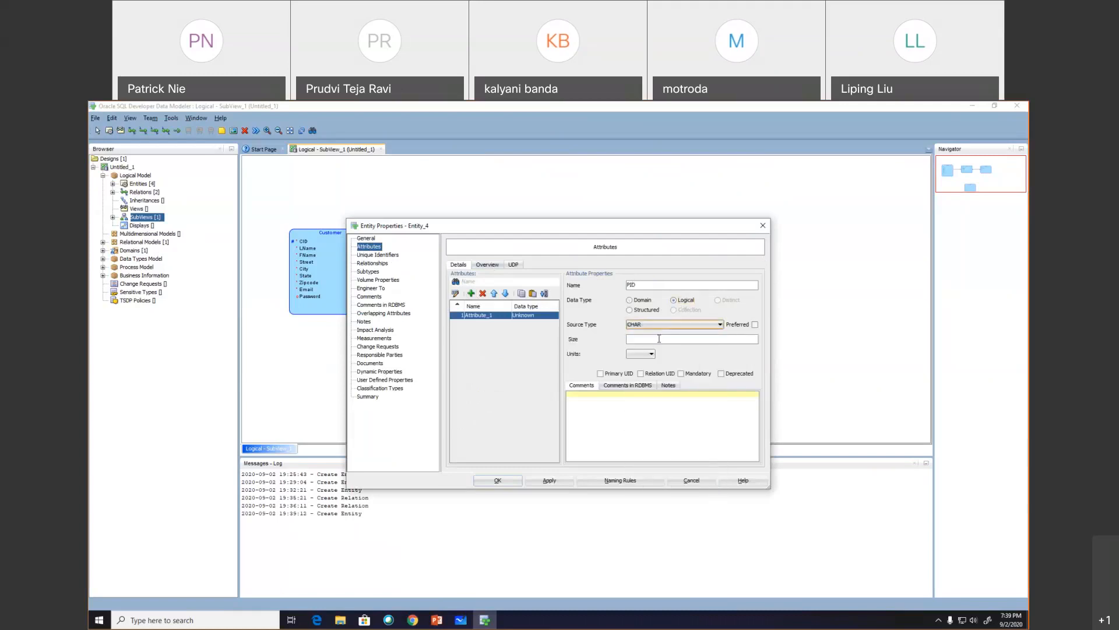
{"action": "left_click", "coordinate": [658, 339]}
{"action": "type", "text": "12"}
{"action": "left_click", "coordinate": [652, 353]}
{"action": "left_click", "coordinate": [645, 366]}
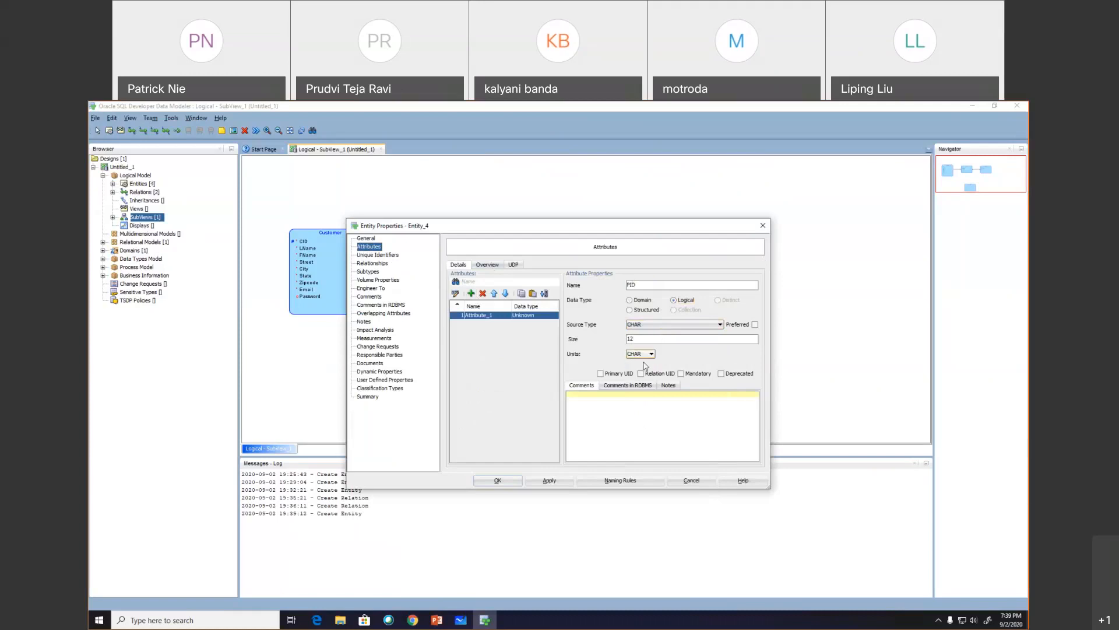
{"action": "left_click", "coordinate": [600, 373]}
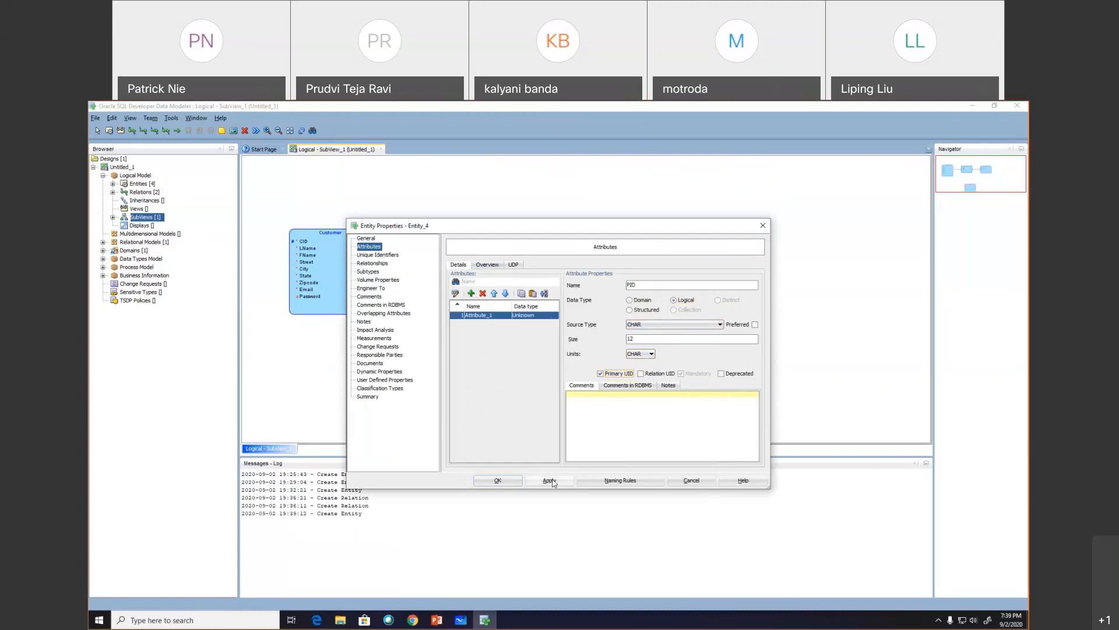
- Add a mandatory PDate attribute to the Payment entity as logical type Date
{"action": "left_click", "coordinate": [471, 293]}
{"action": "type", "text": "PDAte"}
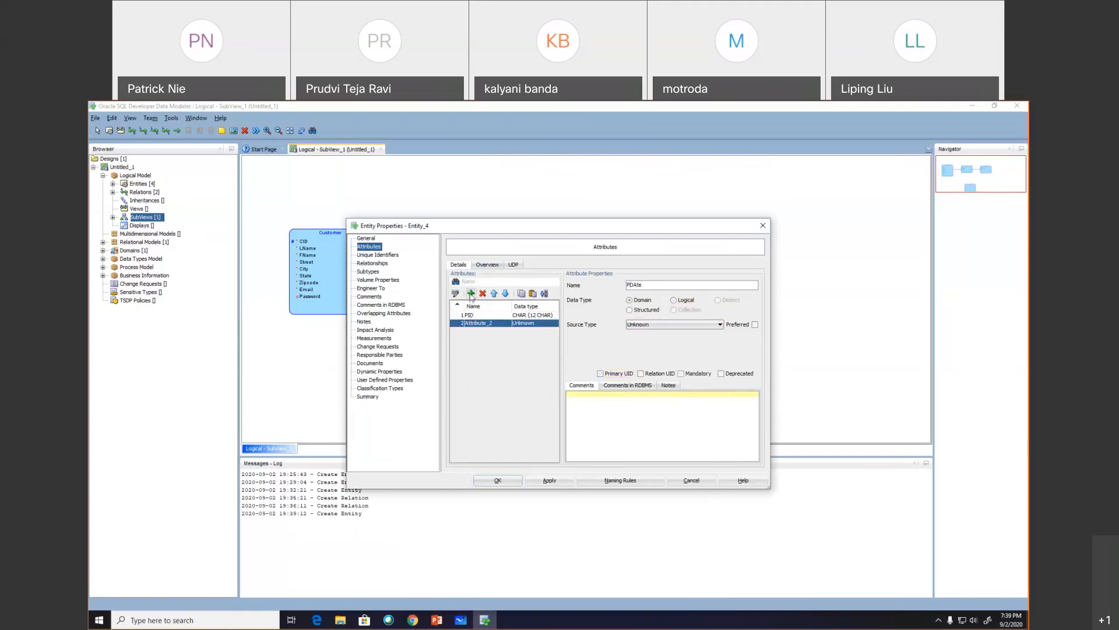
{"action": "type", "text": "e"}
{"action": "left_click", "coordinate": [673, 323]}
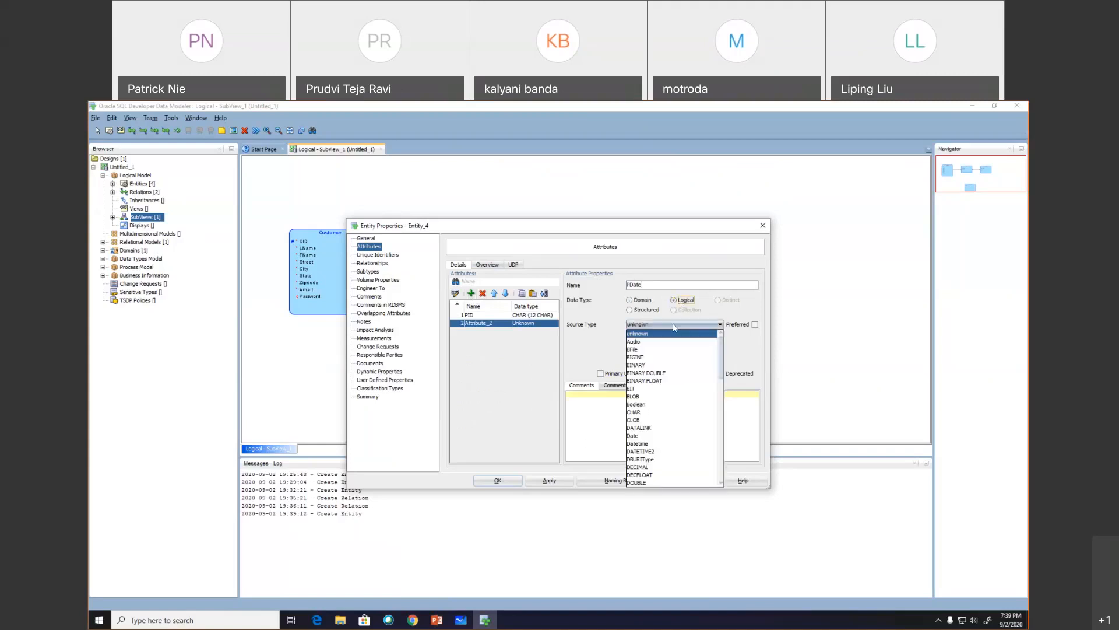
{"action": "left_click", "coordinate": [674, 329]}
{"action": "left_click", "coordinate": [675, 328]}
{"action": "key", "text": "d"}
{"action": "key", "text": "d"}
{"action": "left_click", "coordinate": [675, 328]}
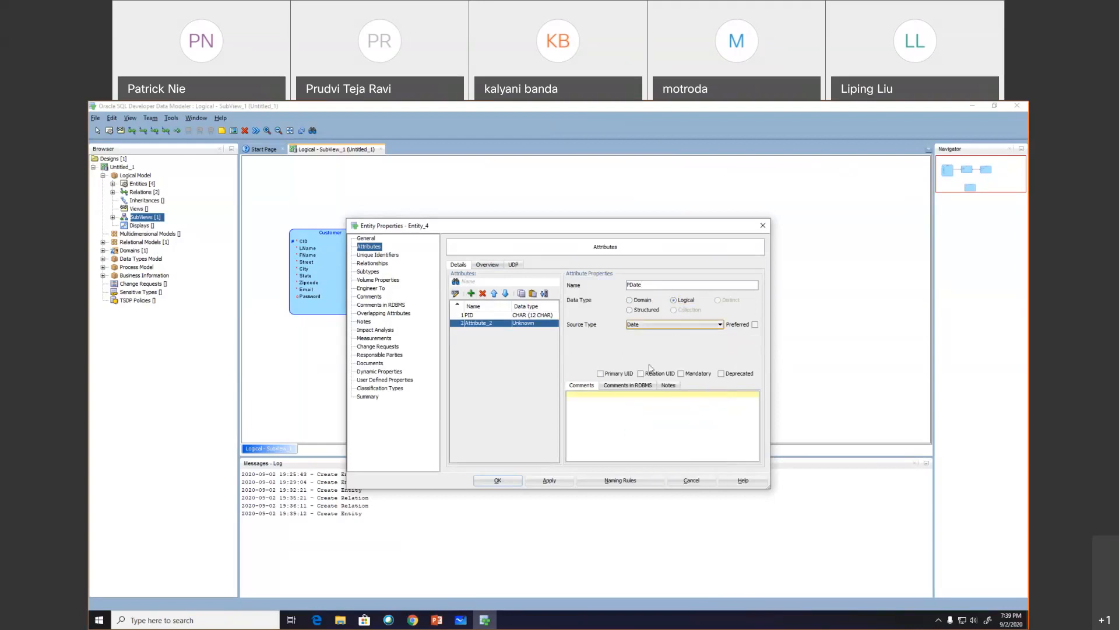
{"action": "left_click", "coordinate": [681, 373]}
{"action": "left_click", "coordinate": [550, 480]}
- Add a mandatory PAmt attribute as logical type NUMERIC, precision 7, and finish the Payment entity's properties
{"action": "left_click", "coordinate": [471, 294]}
{"action": "left_click", "coordinate": [471, 294]}
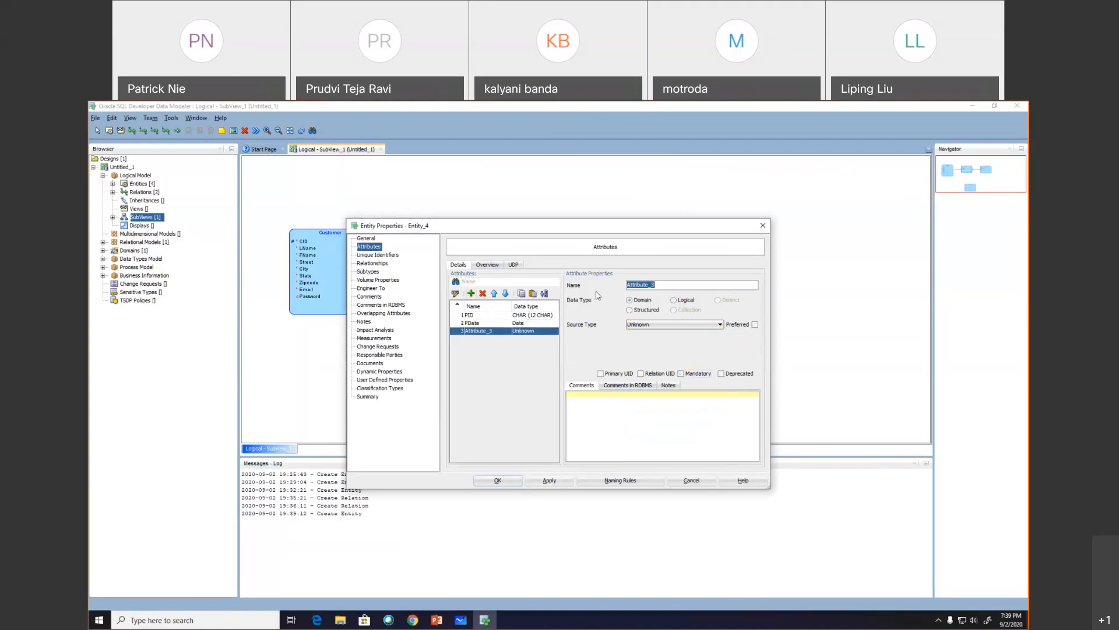
{"action": "type", "text": "P"}
{"action": "left_click", "coordinate": [680, 301]}
{"action": "left_click", "coordinate": [677, 324]}
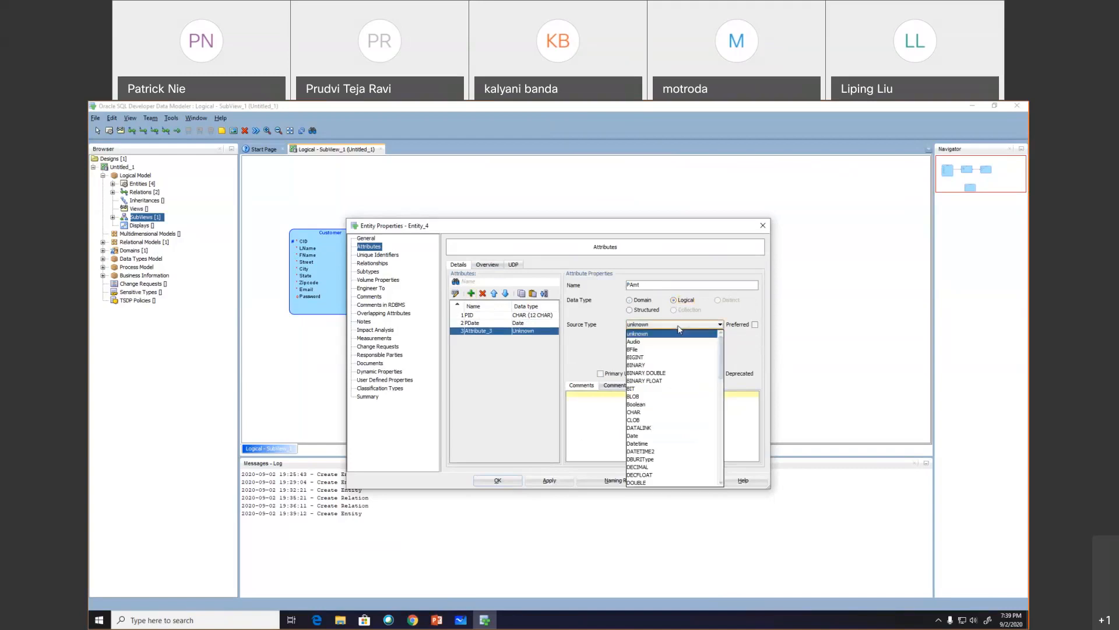
{"action": "key", "text": "n"}
{"action": "key", "text": "n"}
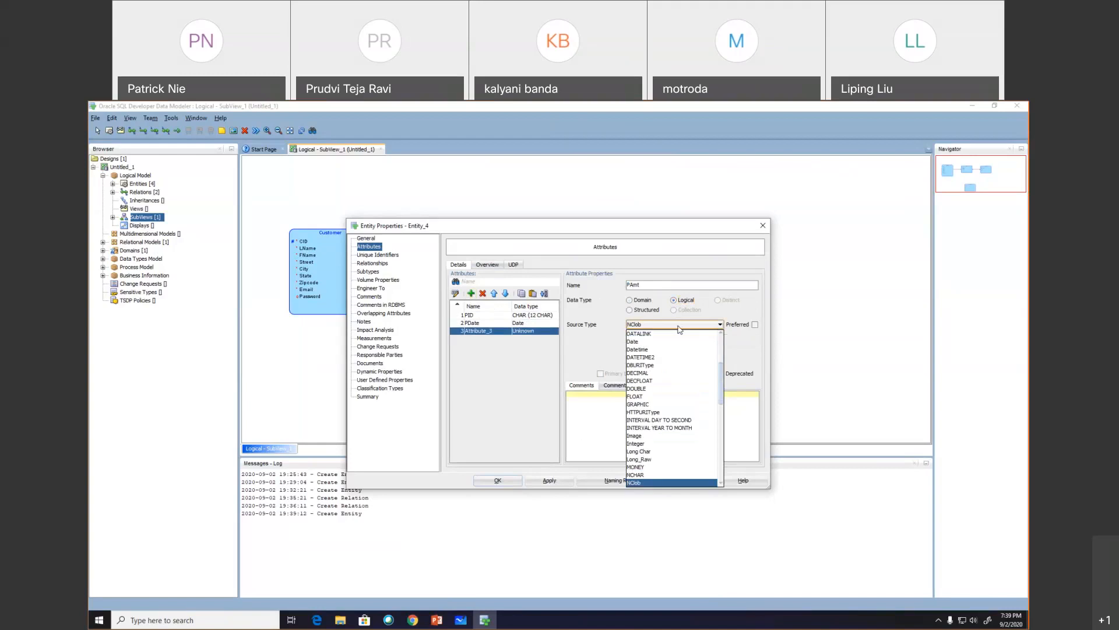
{"action": "key", "text": "n"}
{"action": "key", "text": "n"}
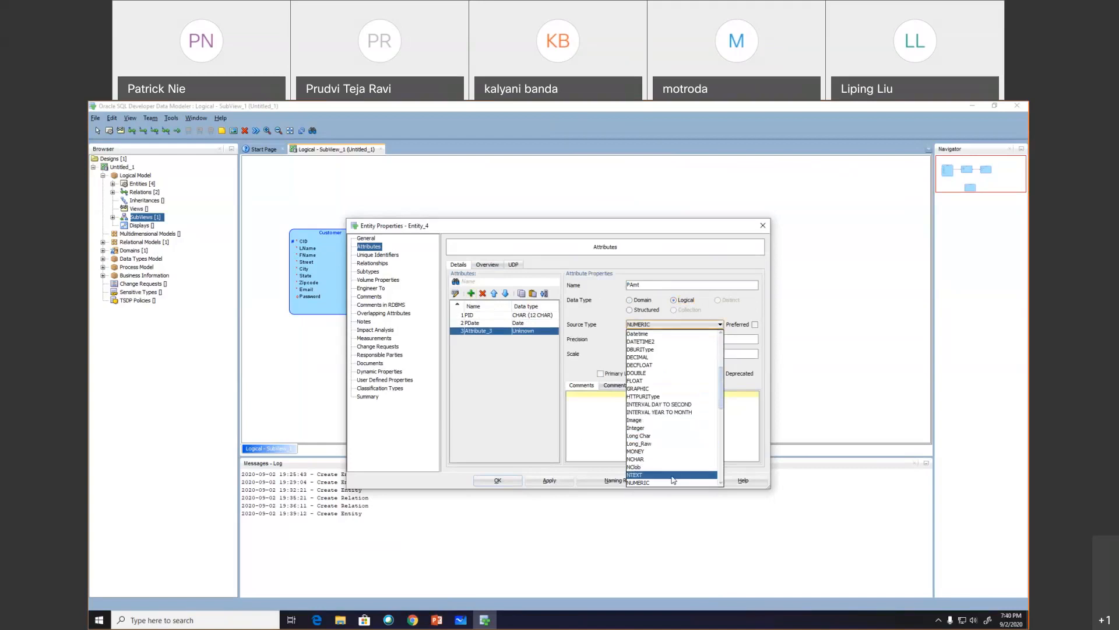
{"action": "key", "text": "Escape"}
{"action": "left_click", "coordinate": [642, 339]}
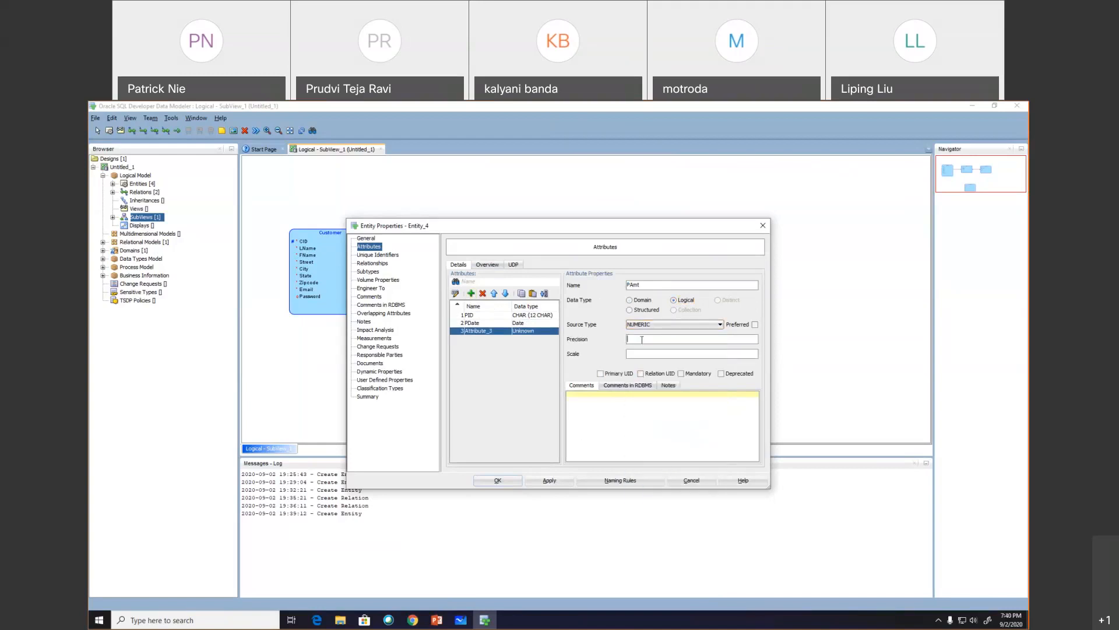
{"action": "type", "text": "7"}
{"action": "left_click", "coordinate": [681, 374]}
{"action": "left_click", "coordinate": [504, 480]}
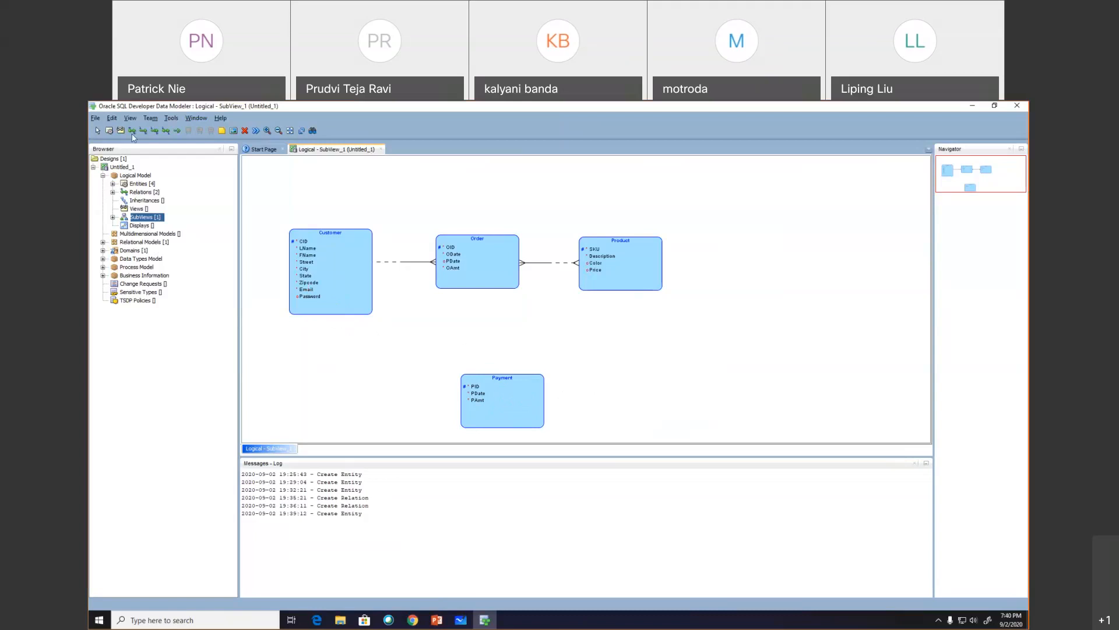
- Draw a relation from Customer to Payment and name it makes
{"action": "left_click", "coordinate": [317, 309]}
{"action": "left_click", "coordinate": [476, 401]}
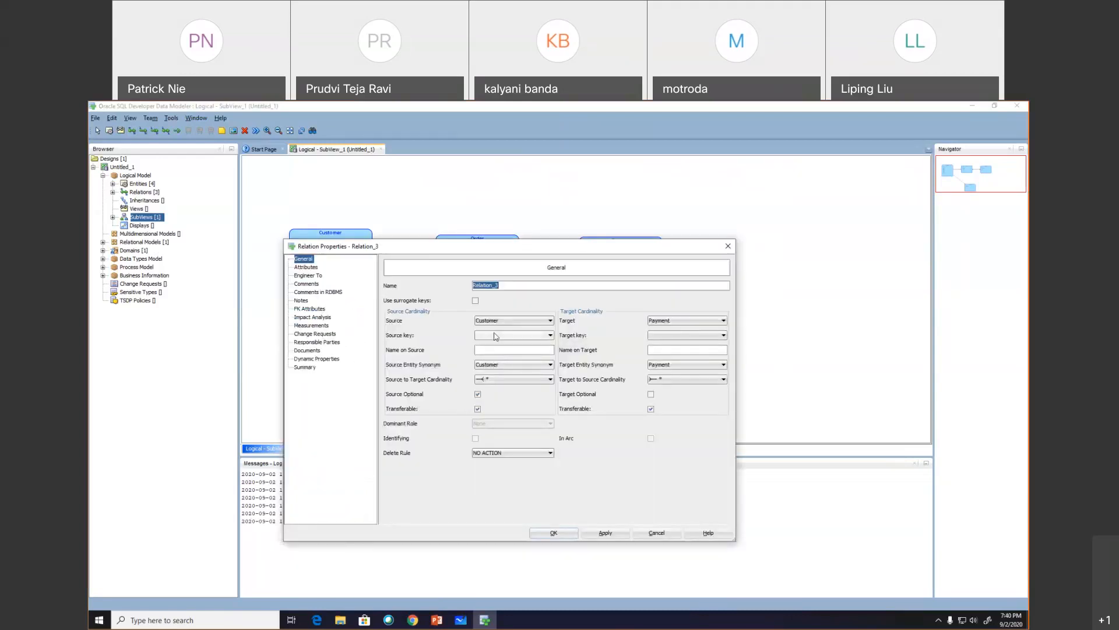
{"action": "type", "text": "makes"}
- Set the makes relation's target-to-source cardinality to 1, keep source-to-target at *, apply it, and move the Payment box slightly up
{"action": "left_click", "coordinate": [511, 379]}
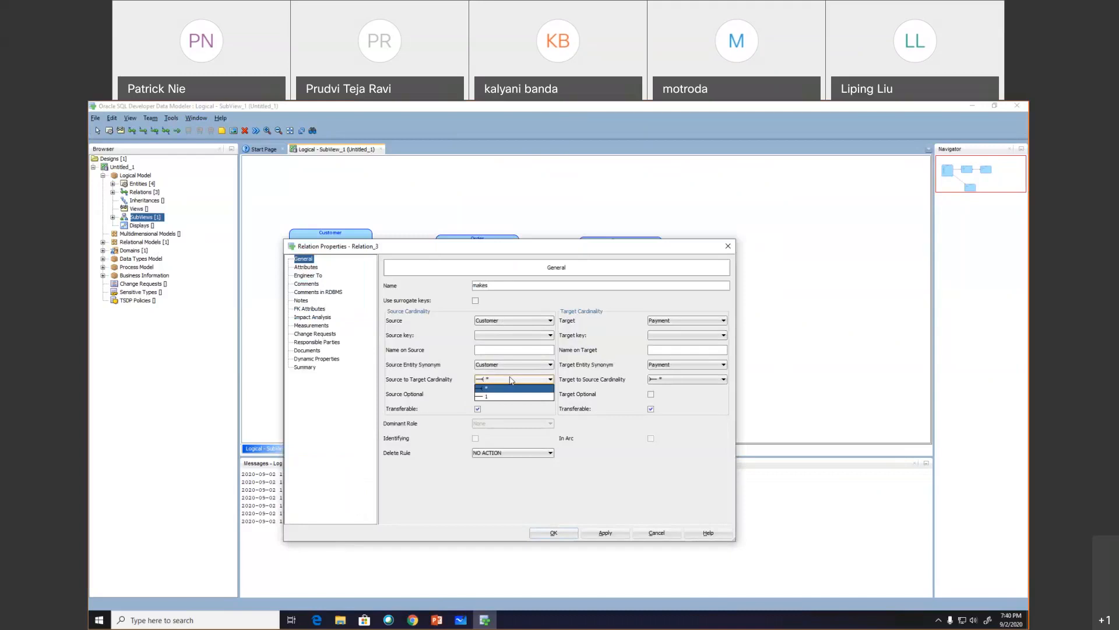
{"action": "left_click", "coordinate": [511, 379]}
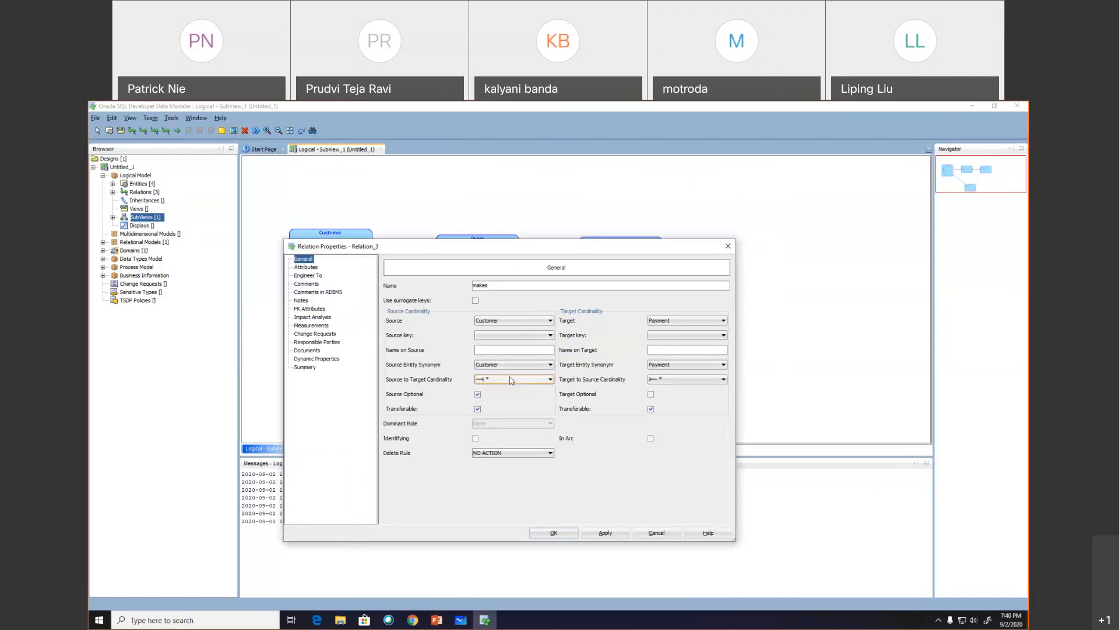
{"action": "left_click", "coordinate": [669, 380]}
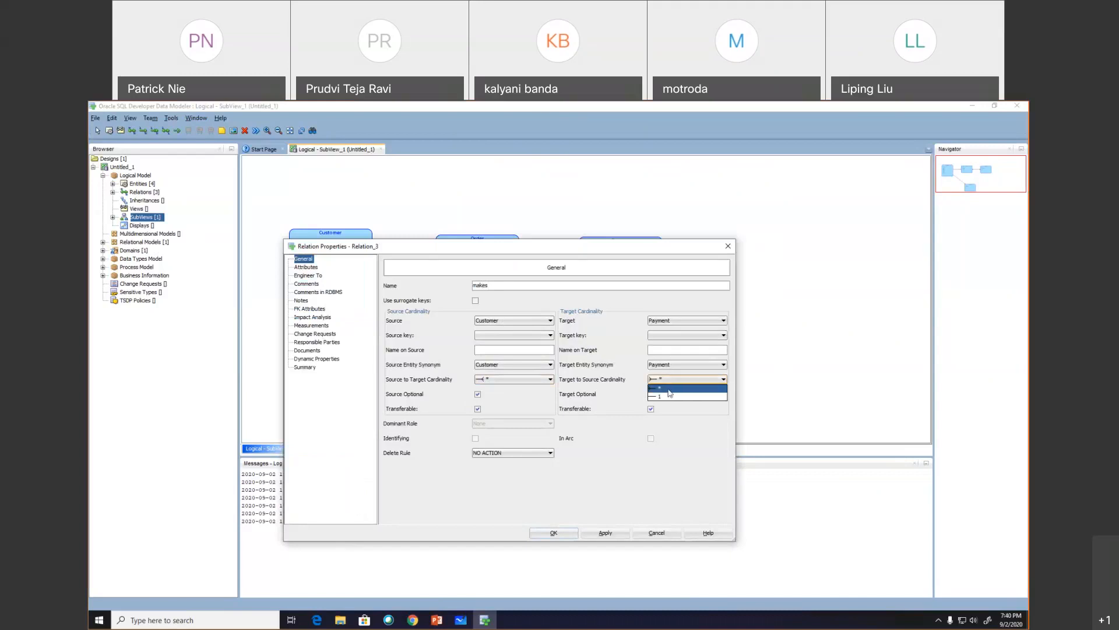
{"action": "left_click", "coordinate": [670, 396]}
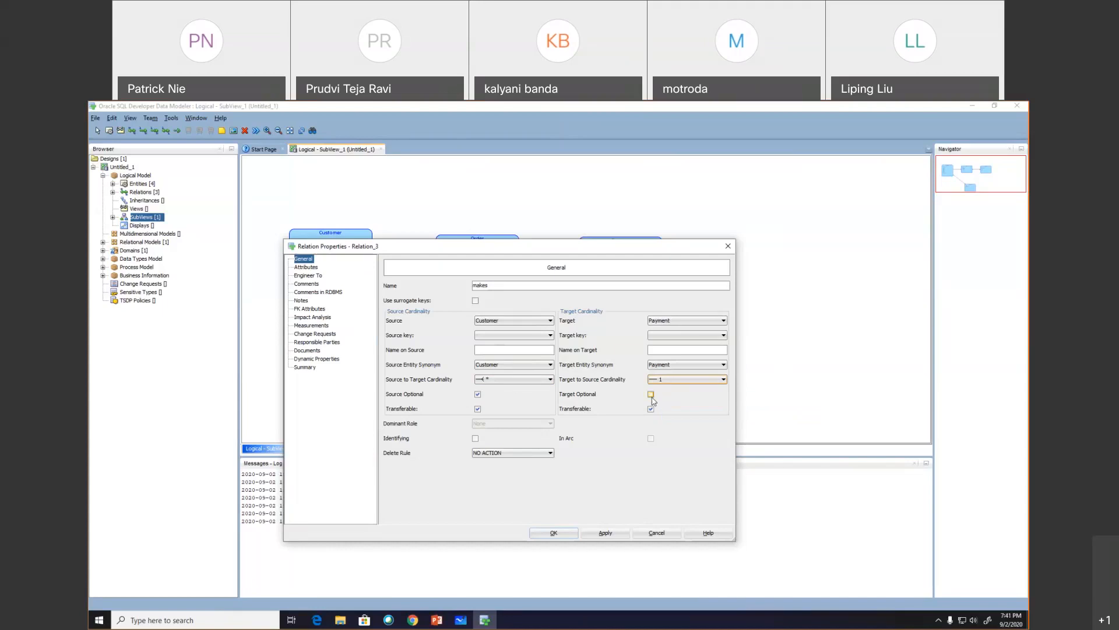
{"action": "left_click", "coordinate": [605, 532]}
{"action": "left_click", "coordinate": [555, 533]}
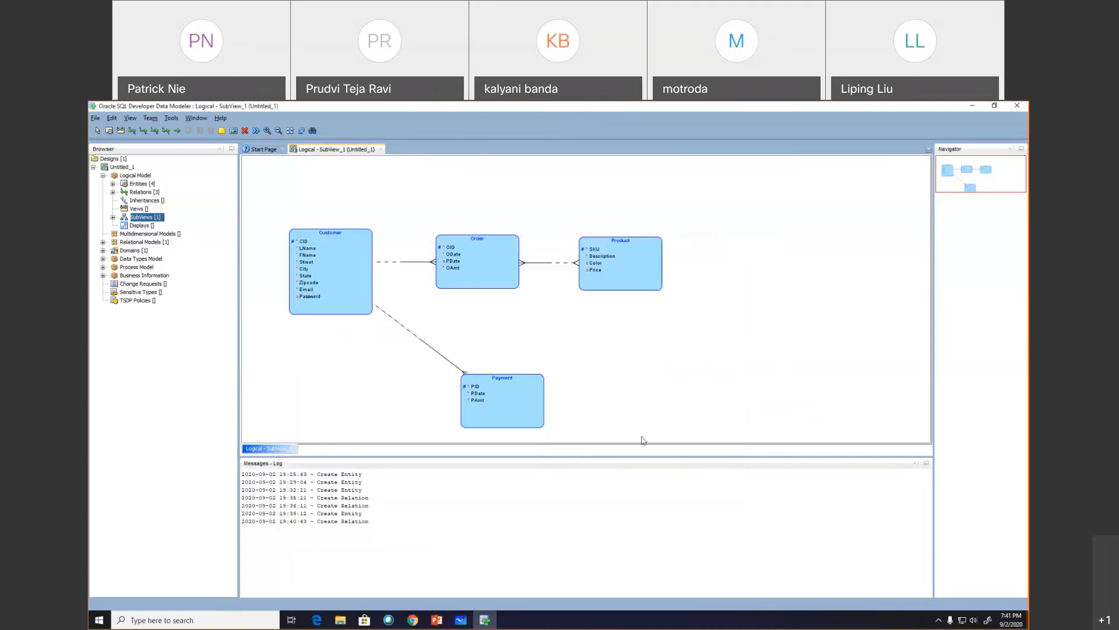
{"action": "left_click_drag", "start_coordinate": [512, 406], "coordinate": [514, 400]}
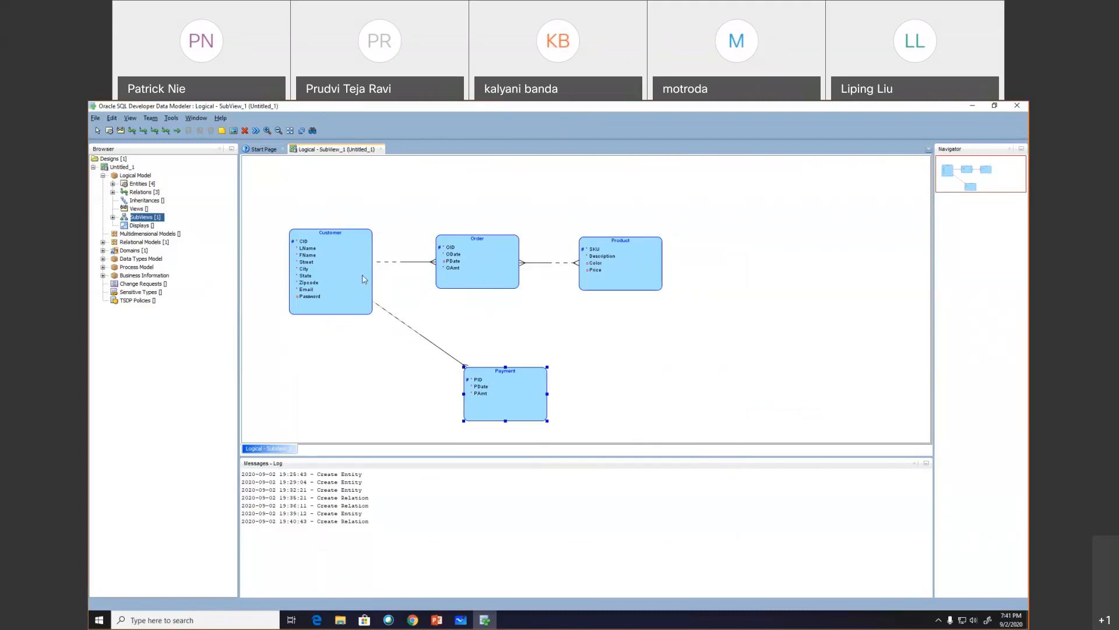
- Draw a relation from Payment to Order and name it PaysFor
{"action": "left_click", "coordinate": [132, 133]}
{"action": "left_click", "coordinate": [507, 381]}
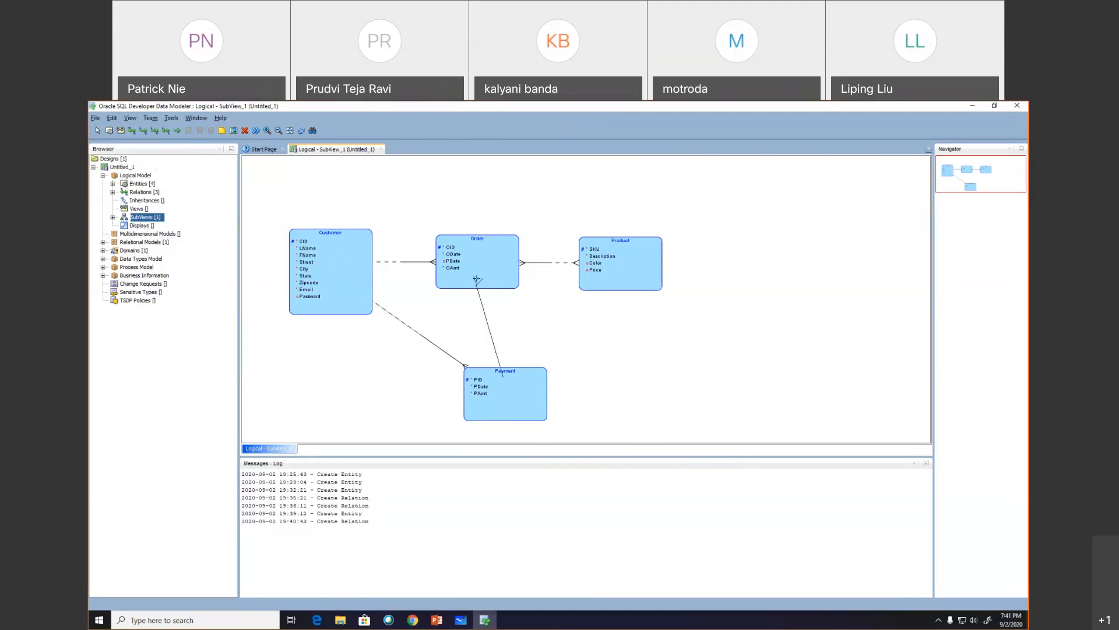
{"action": "left_click", "coordinate": [474, 279]}
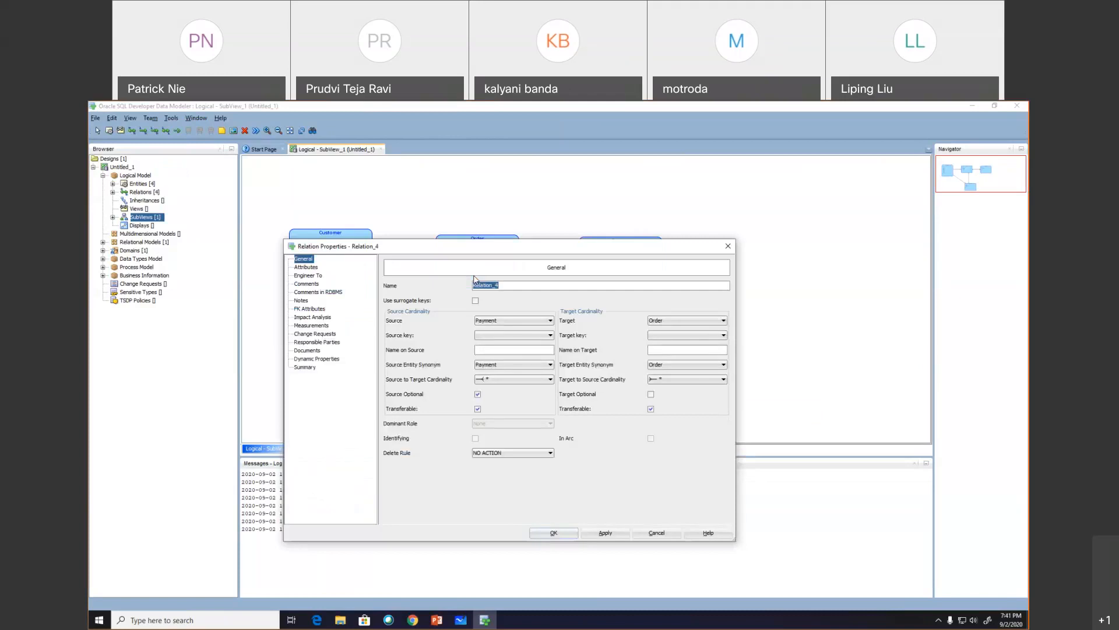
{"action": "type", "text": "PaysFor"}
- Set both cardinalities of the PaysFor relation to 1, make the source mandatory and the target optional, and apply it
{"action": "left_click", "coordinate": [505, 379]}
{"action": "left_click", "coordinate": [679, 379]}
{"action": "left_click", "coordinate": [677, 397]}
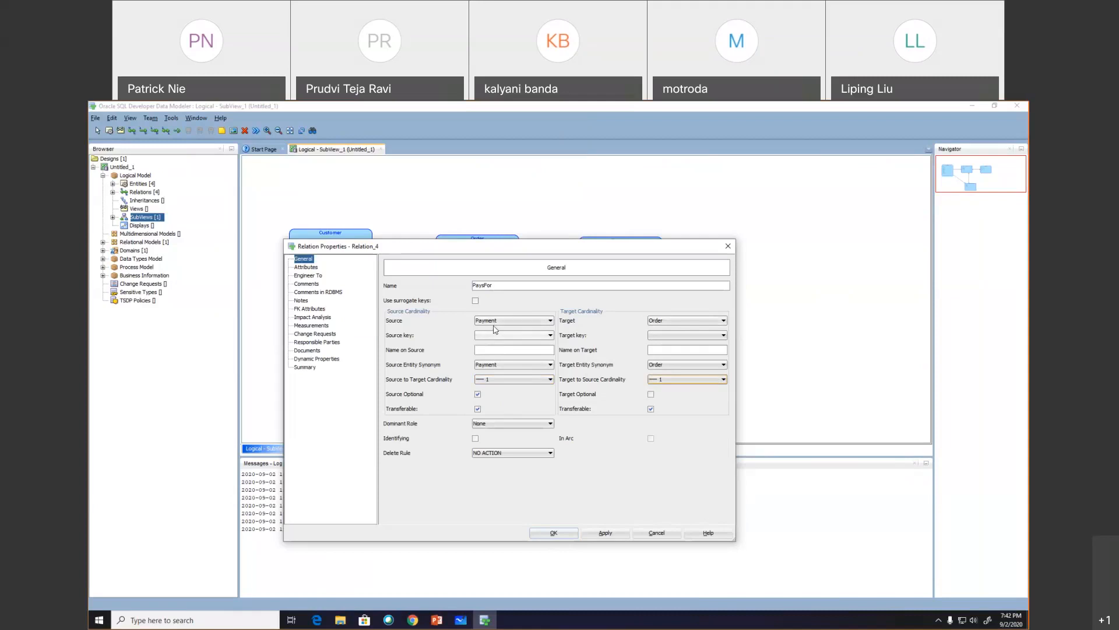
{"action": "left_click", "coordinate": [478, 395]}
{"action": "left_click", "coordinate": [651, 395]}
{"action": "left_click", "coordinate": [604, 532]}
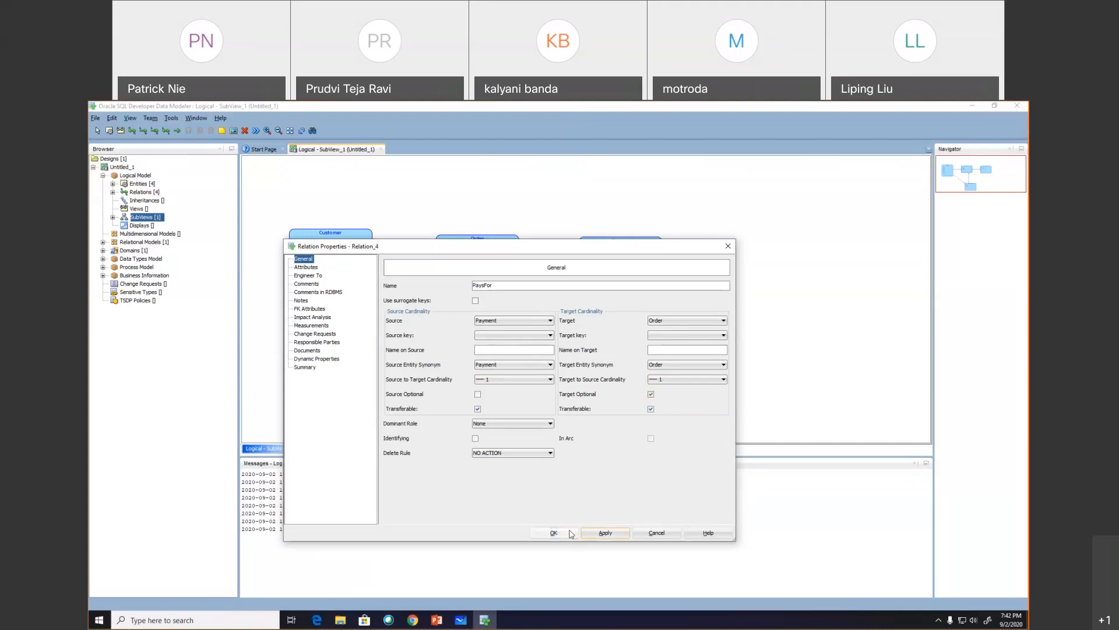
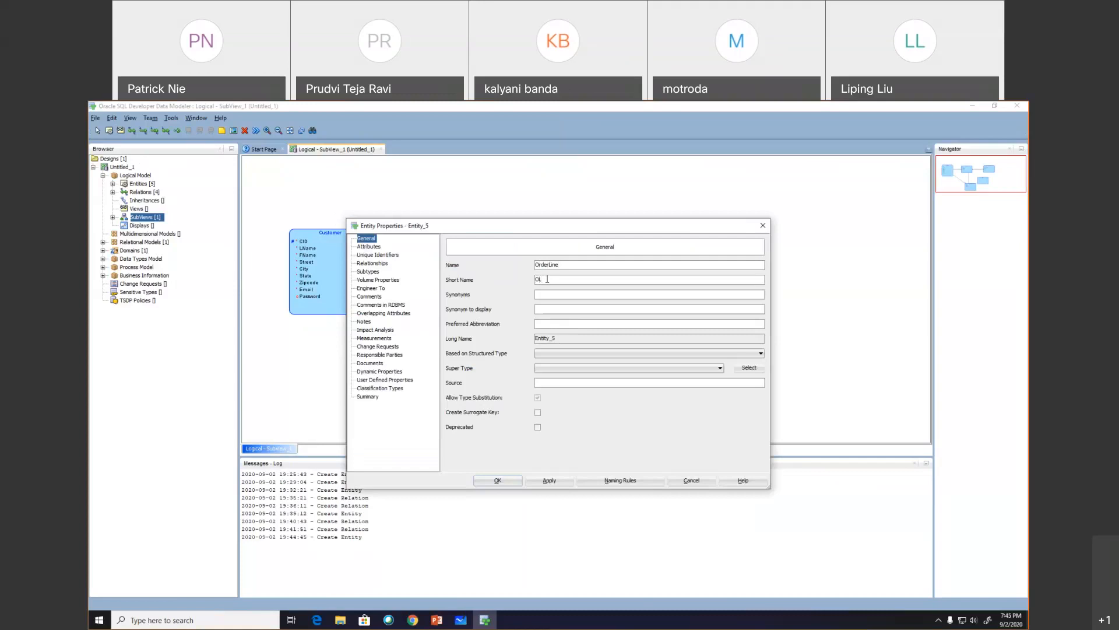
- Add a QTY attribute to the OrderLine entity as logical type NUMERIC with scale 1, and finish the entity's properties
{"action": "left_click", "coordinate": [371, 246]}
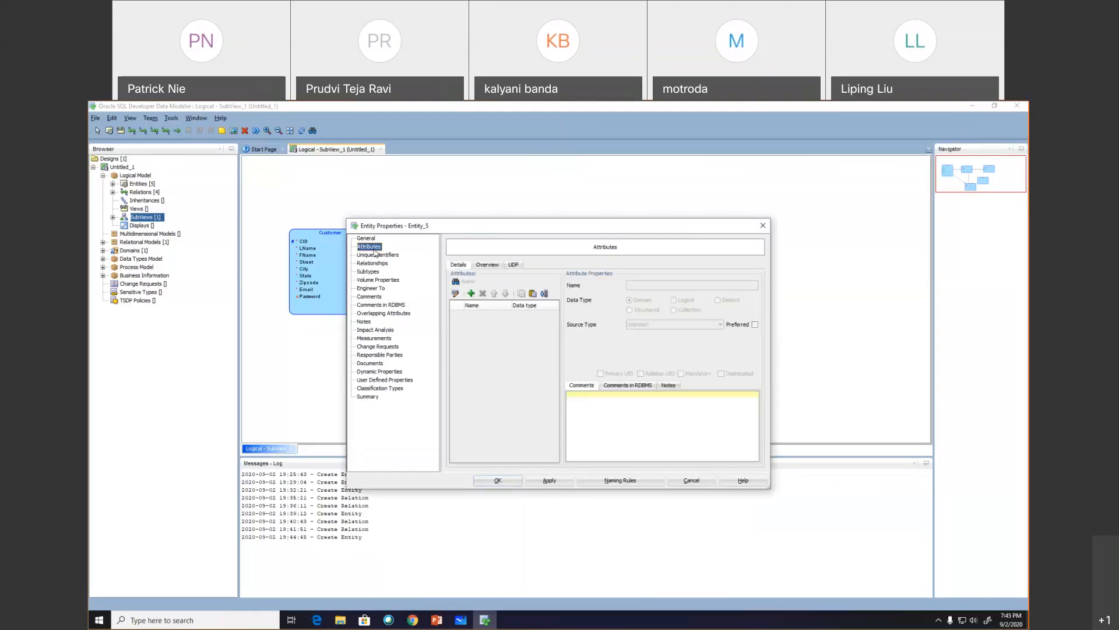
{"action": "left_click", "coordinate": [471, 293]}
{"action": "type", "text": "QTY"}
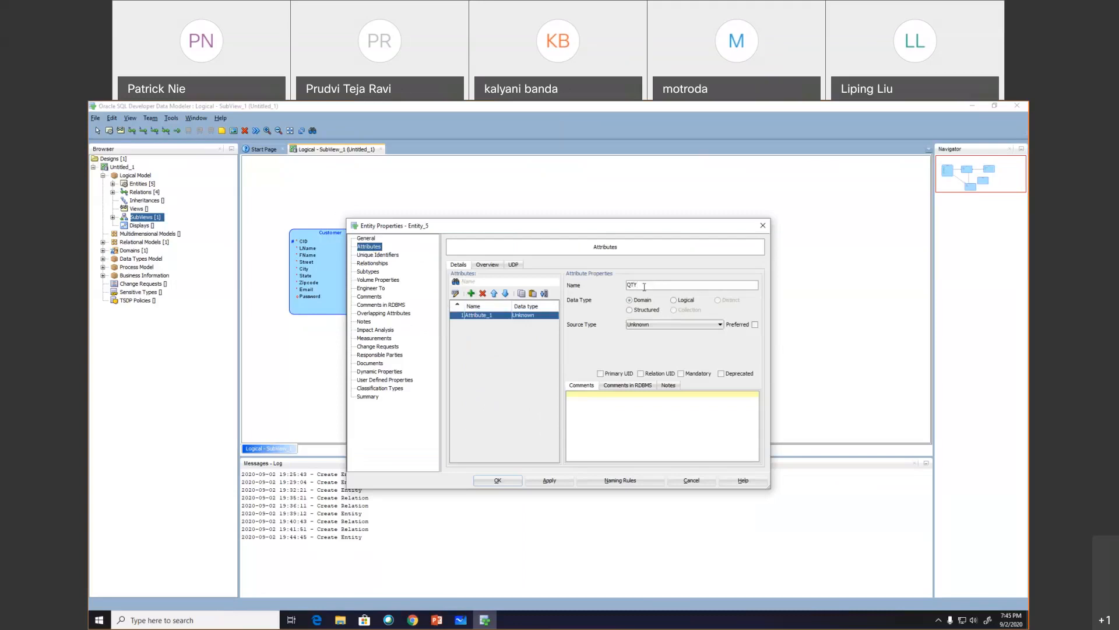
{"action": "left_click", "coordinate": [680, 300]}
{"action": "left_click", "coordinate": [675, 324]}
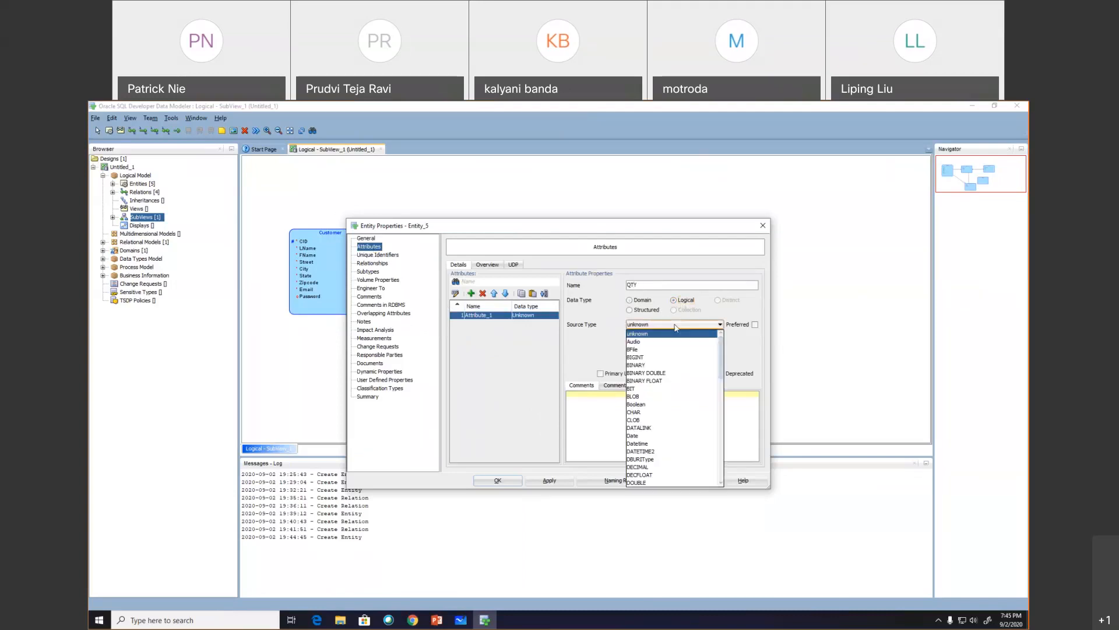
{"action": "key", "text": "n"}
{"action": "key", "text": "u"}
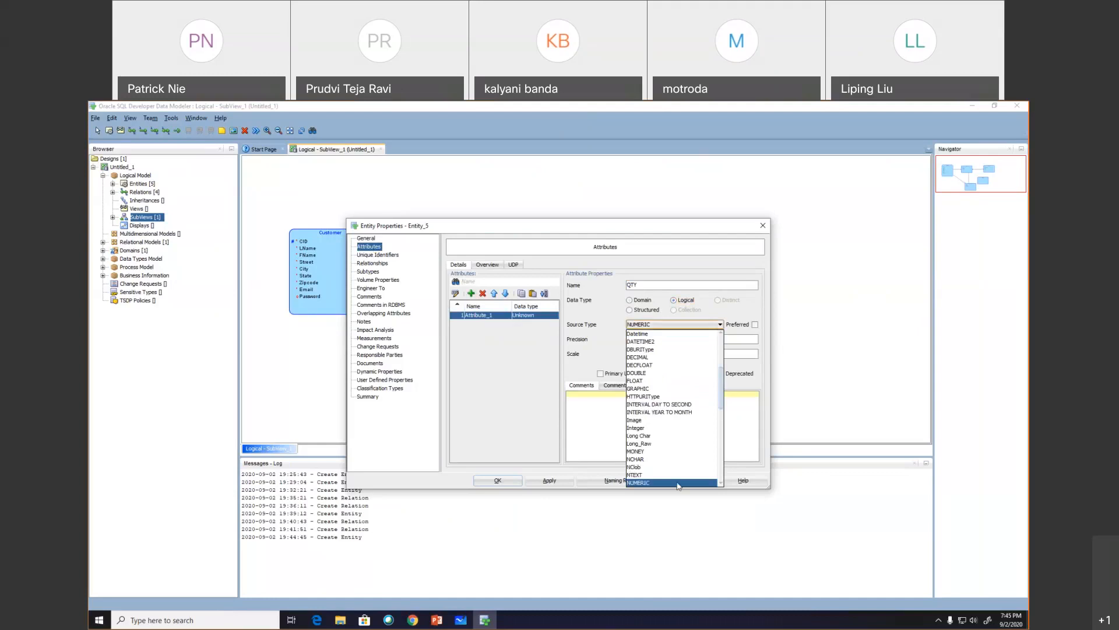
{"action": "left_click", "coordinate": [677, 482]}
{"action": "left_click", "coordinate": [636, 341]}
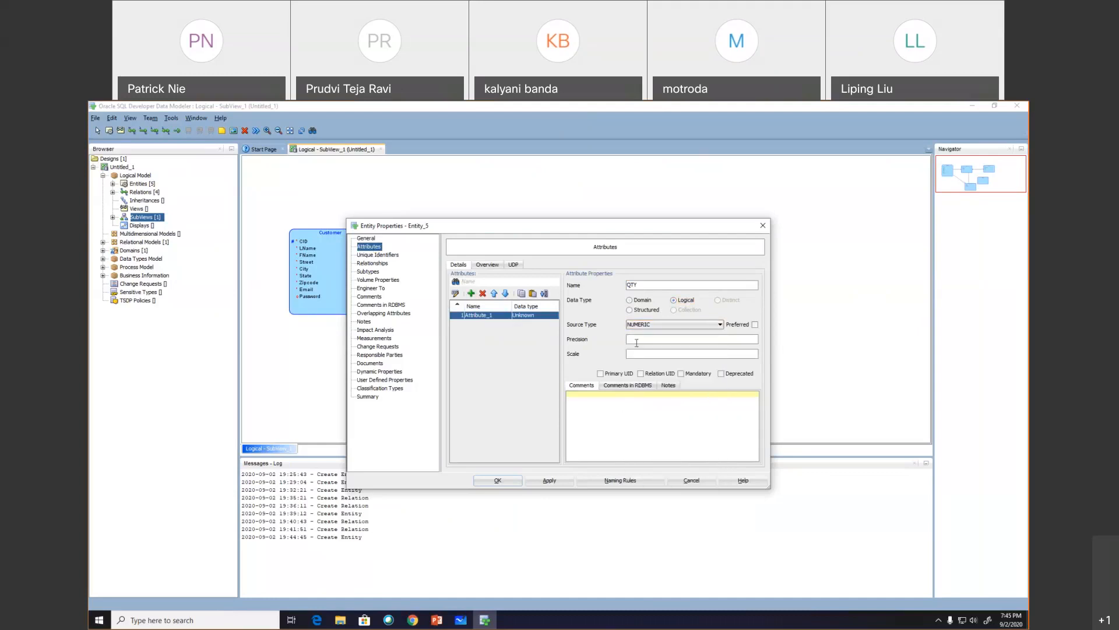
{"action": "left_click", "coordinate": [637, 352]}
{"action": "type", "text": "1"}
{"action": "left_click", "coordinate": [498, 481]}
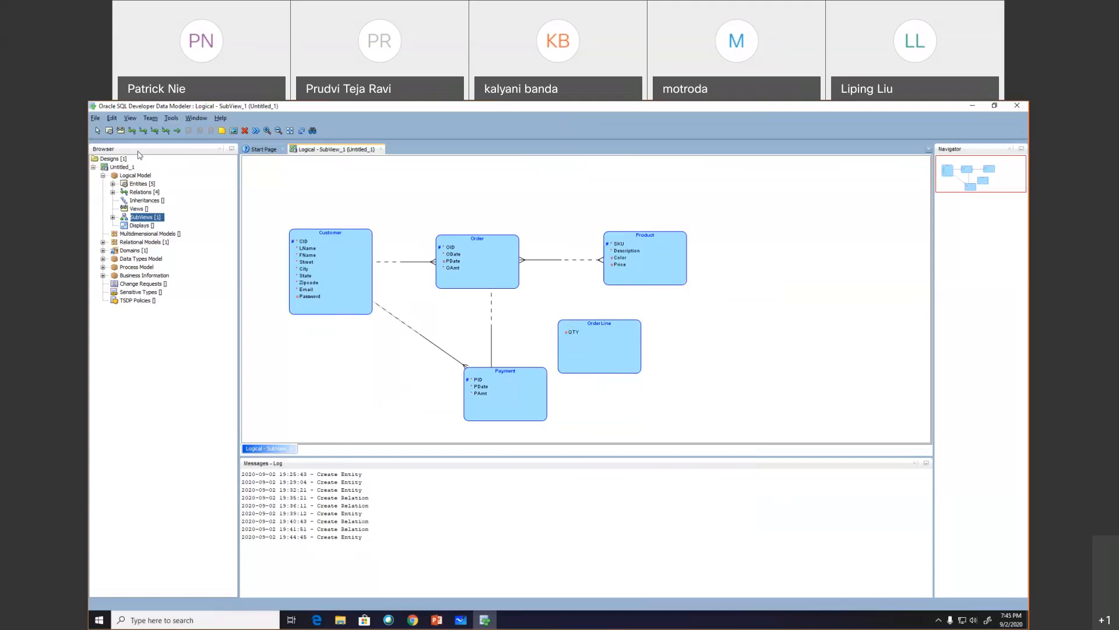
- Draw a one-to-many relation from Order to OrderLine and name it hsd
{"action": "left_click", "coordinate": [143, 131]}
{"action": "left_click", "coordinate": [497, 280]}
{"action": "left_click", "coordinate": [562, 336]}
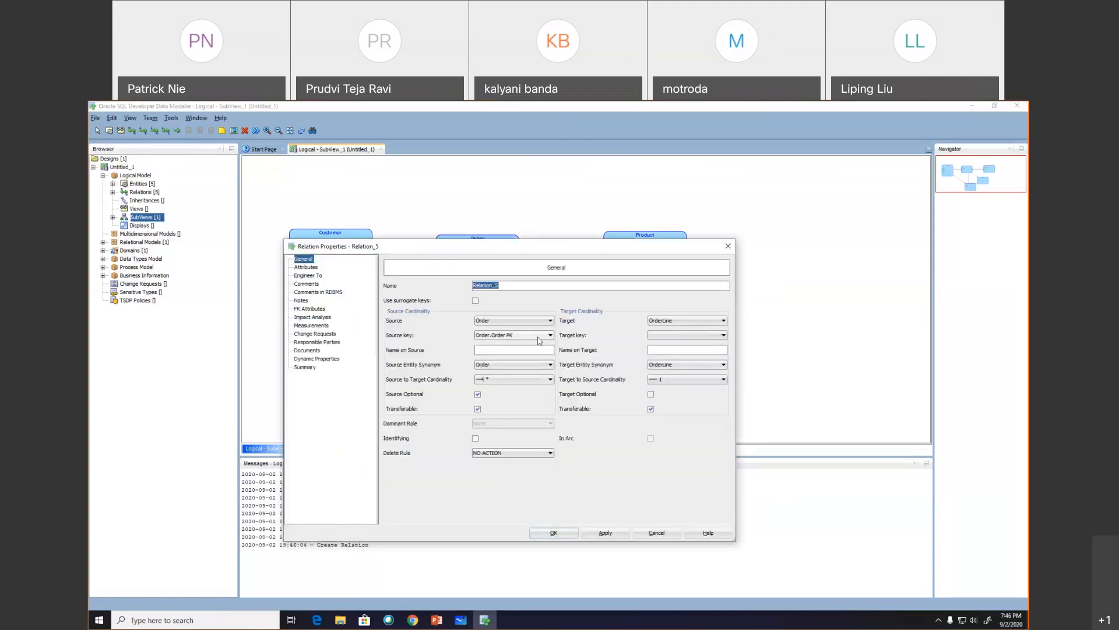
{"action": "left_click_drag", "start_coordinate": [519, 246], "coordinate": [494, 356]}
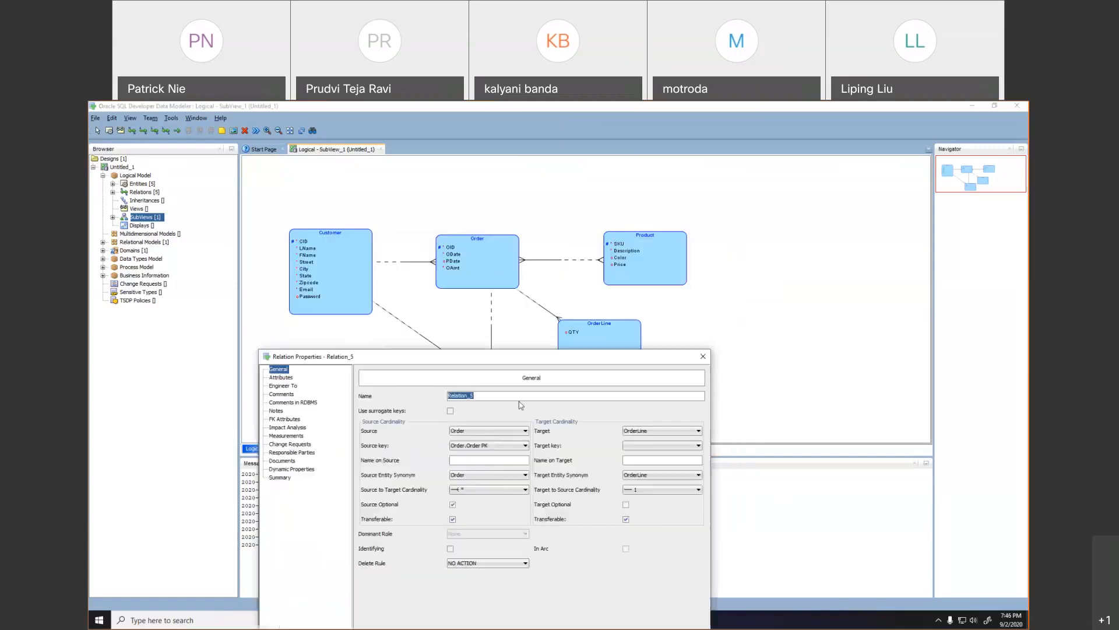
{"action": "type", "text": "hsd"}
- Make the hsd relation's source mandatory, keep its target-to-source cardinality at 1, mark it as identifying and finish its properties
{"action": "left_click", "coordinate": [453, 505]}
{"action": "left_click", "coordinate": [657, 493]}
{"action": "left_click", "coordinate": [657, 492]}
{"action": "left_click_drag", "start_coordinate": [530, 358], "coordinate": [523, 240]}
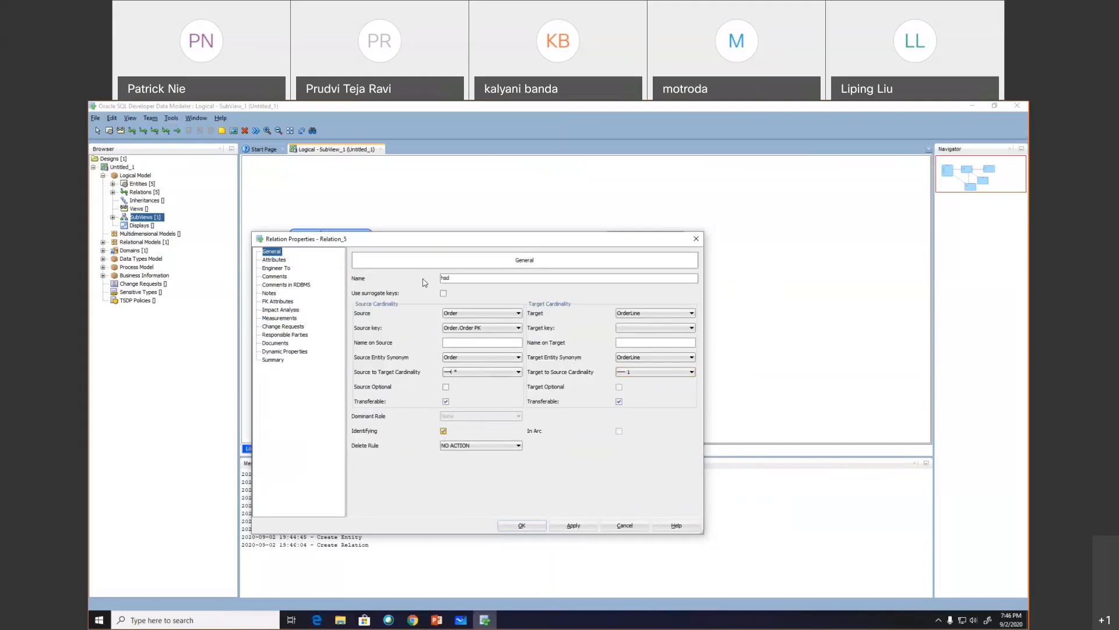
{"action": "left_click_drag", "start_coordinate": [430, 239], "coordinate": [441, 430]}
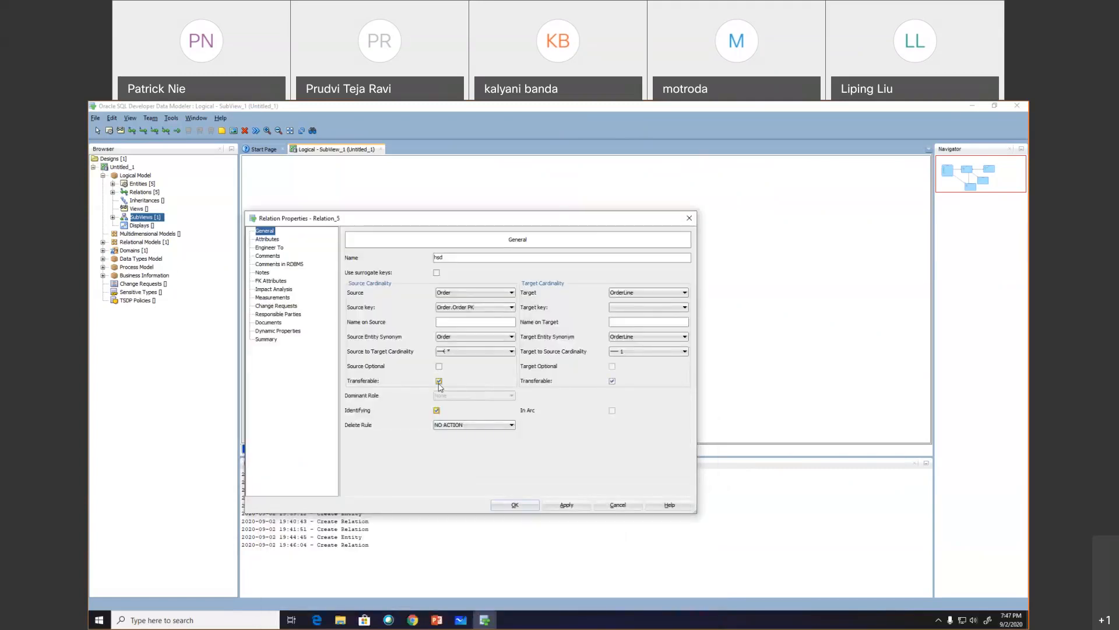
{"action": "left_click", "coordinate": [439, 381]}
{"action": "left_click_drag", "start_coordinate": [408, 228], "coordinate": [416, 237]}
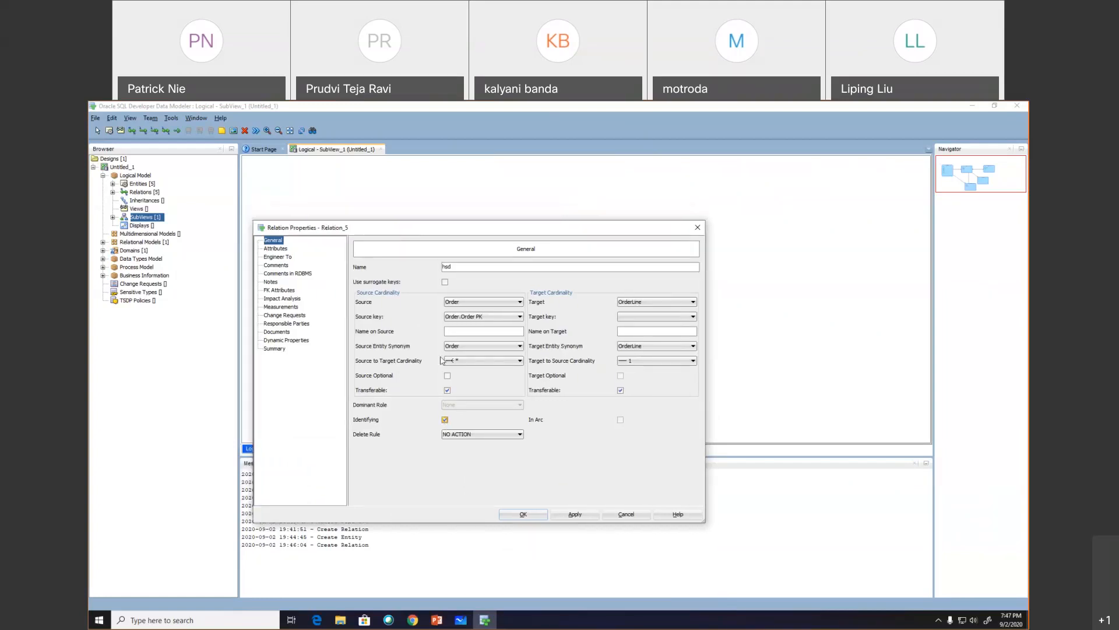
{"action": "left_click", "coordinate": [523, 514]}
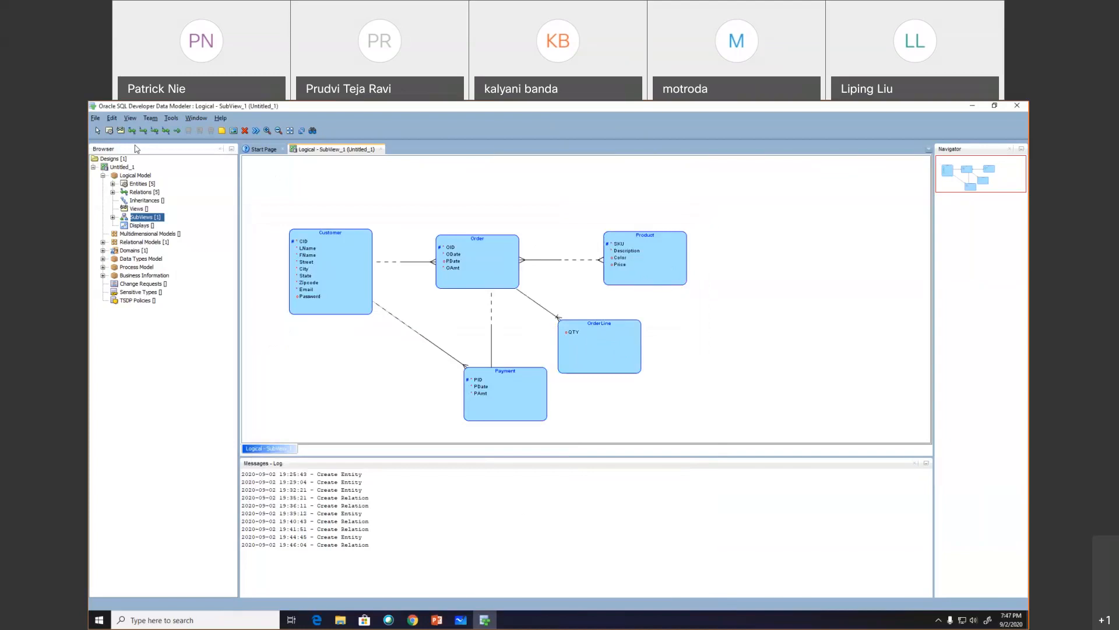
- Draw a one-to-many relation from Product to OrderLine and name it IsIn
{"action": "left_click", "coordinate": [643, 278]}
{"action": "left_click", "coordinate": [635, 343]}
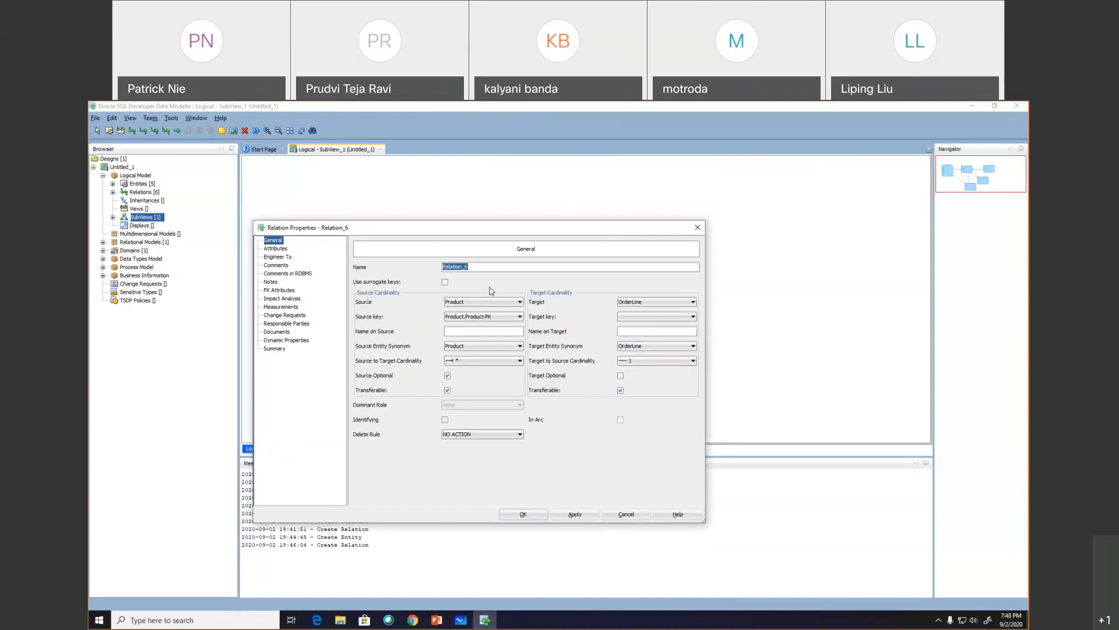
{"action": "type", "text": "IsIn"}
{"action": "left_click_drag", "start_coordinate": [503, 228], "coordinate": [522, 400]}
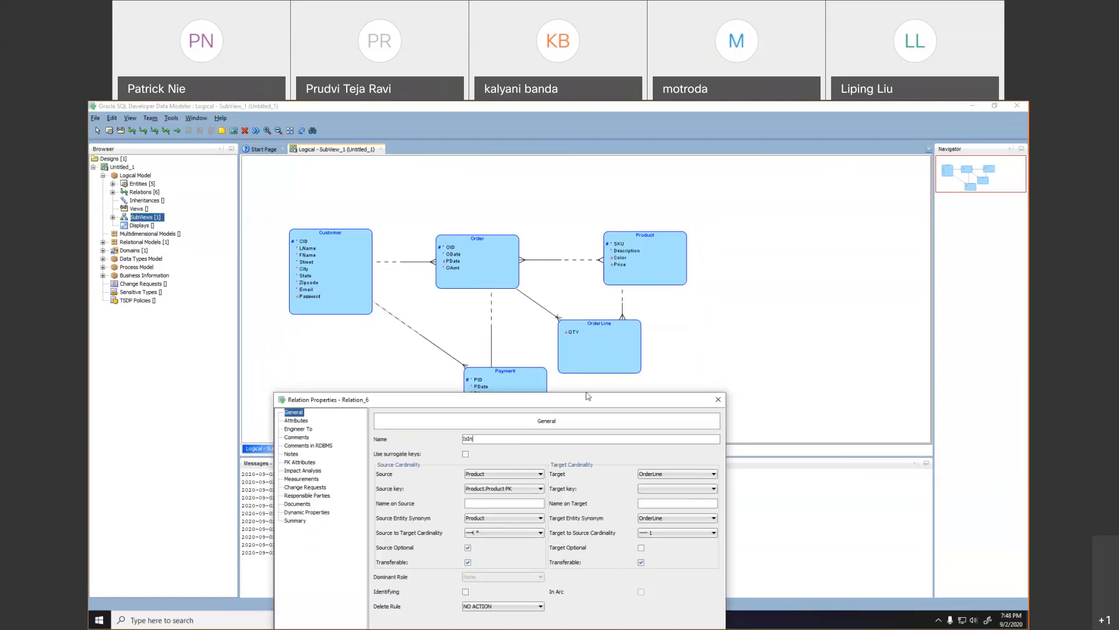
{"action": "left_click_drag", "start_coordinate": [588, 396], "coordinate": [588, 225]}
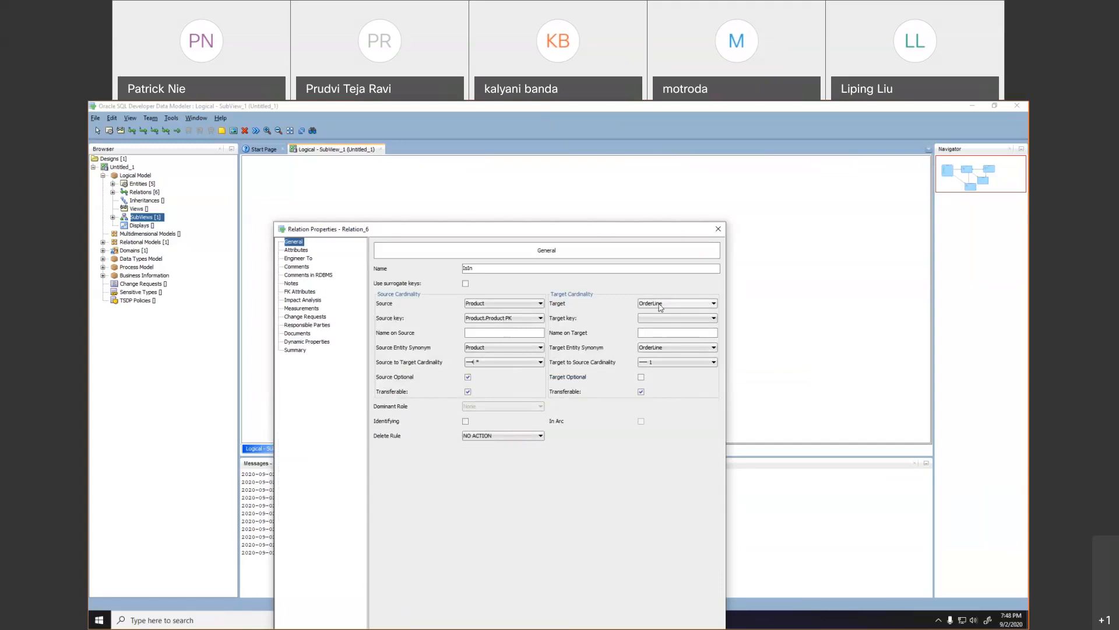
- Keep the IsIn relation's target-to-source cardinality at 1, mark it as identifying, and apply and finish its properties
{"action": "left_click", "coordinate": [659, 362]}
{"action": "left_click", "coordinate": [659, 365]}
{"action": "left_click", "coordinate": [659, 366]}
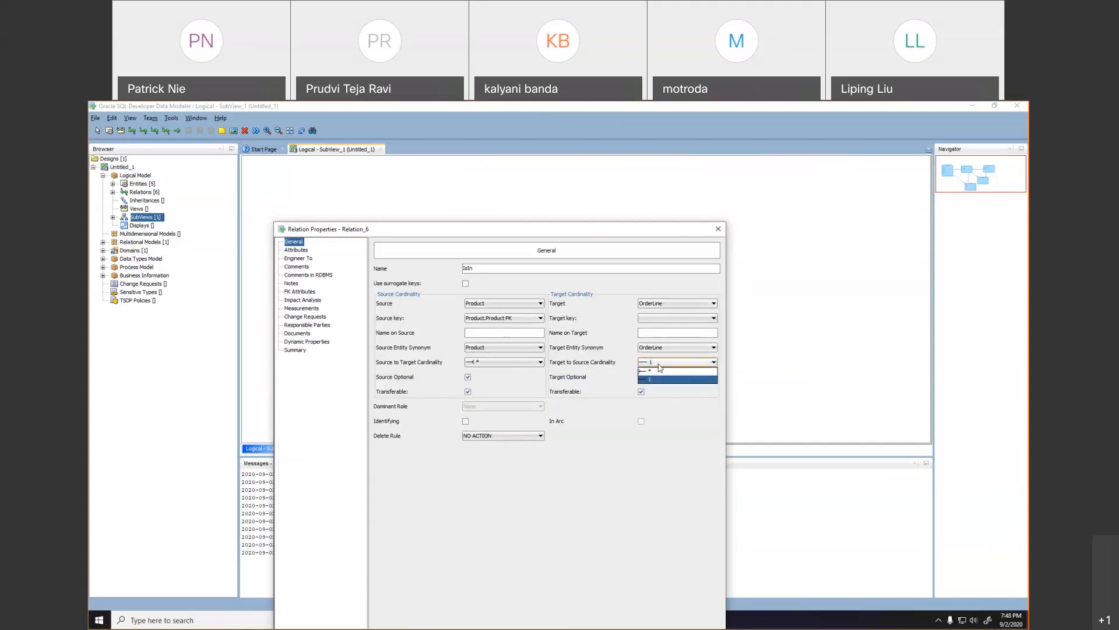
{"action": "left_click", "coordinate": [656, 362]}
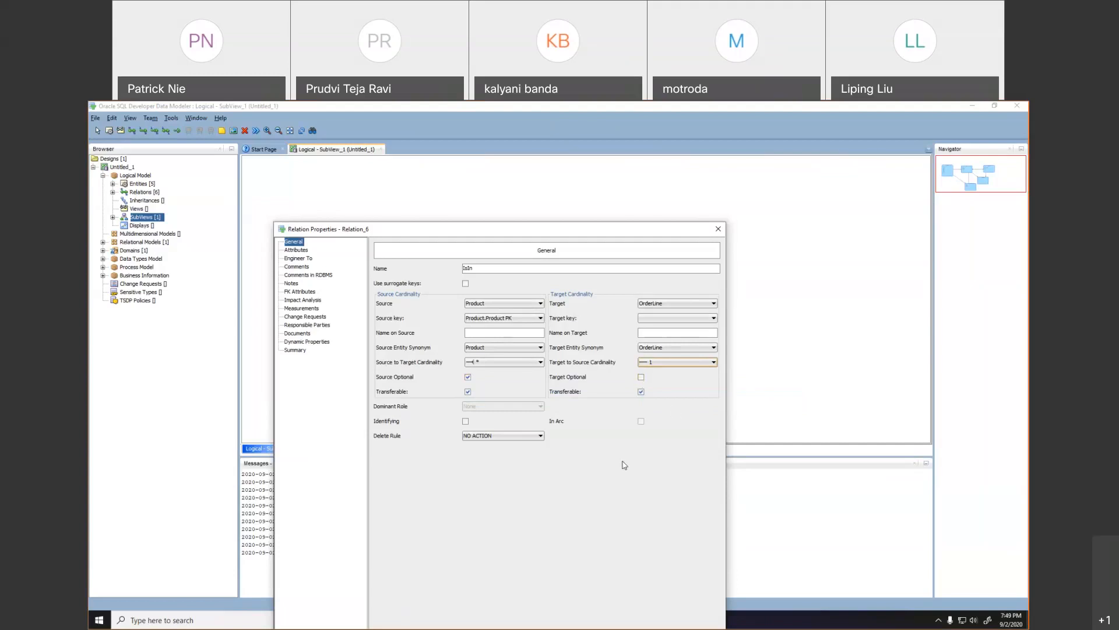
{"action": "left_click", "coordinate": [465, 421]}
{"action": "left_click_drag", "start_coordinate": [475, 233], "coordinate": [456, 153]}
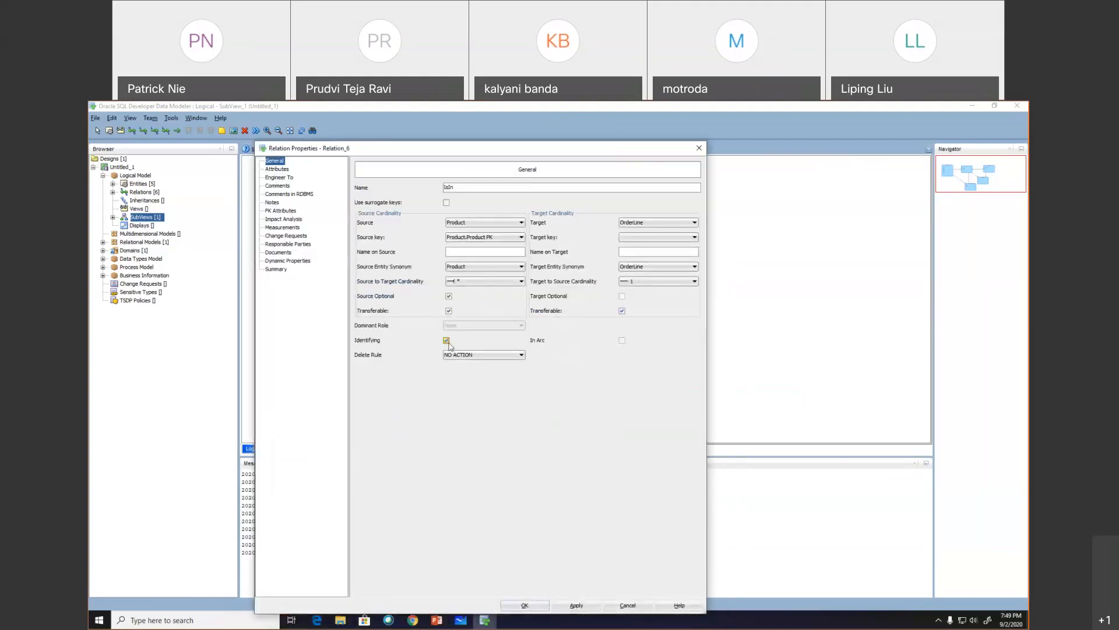
{"action": "left_click", "coordinate": [584, 607]}
{"action": "left_click", "coordinate": [527, 606]}
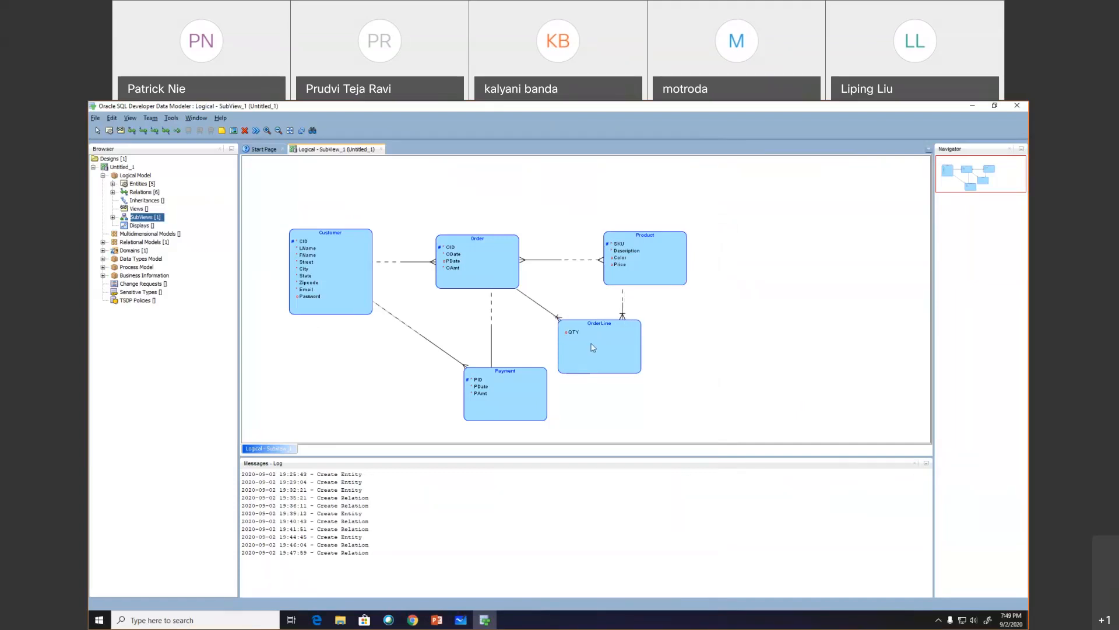
- Delete the contains relation between Order and Product, removing the object itself rather than only its view
{"action": "left_click", "coordinate": [592, 347]}
{"action": "left_click", "coordinate": [553, 260]}
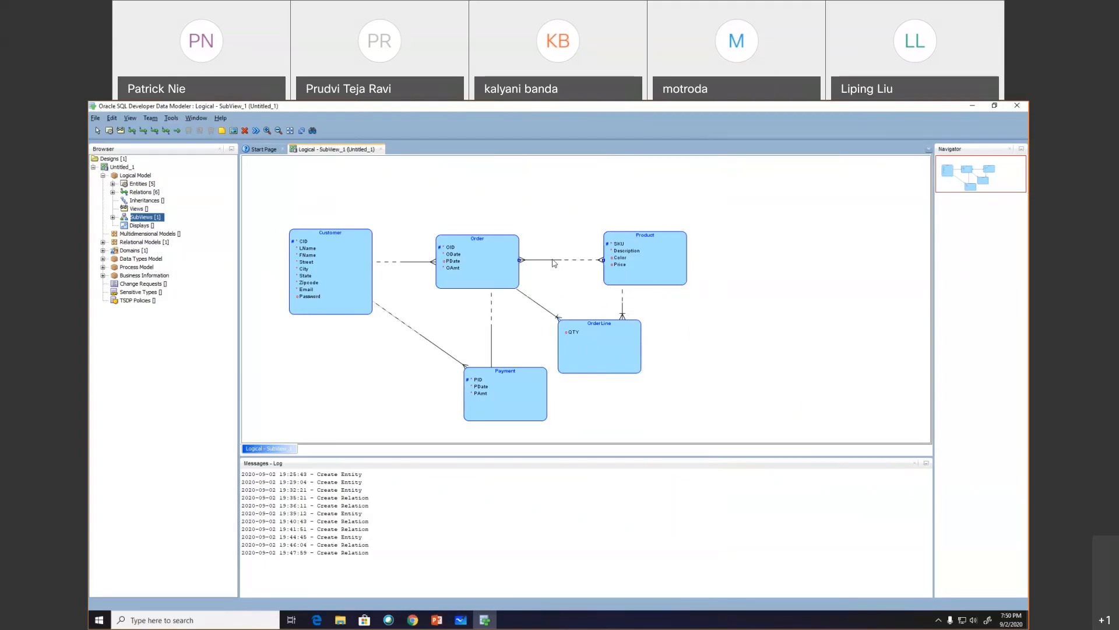
{"action": "key", "text": "Delete"}
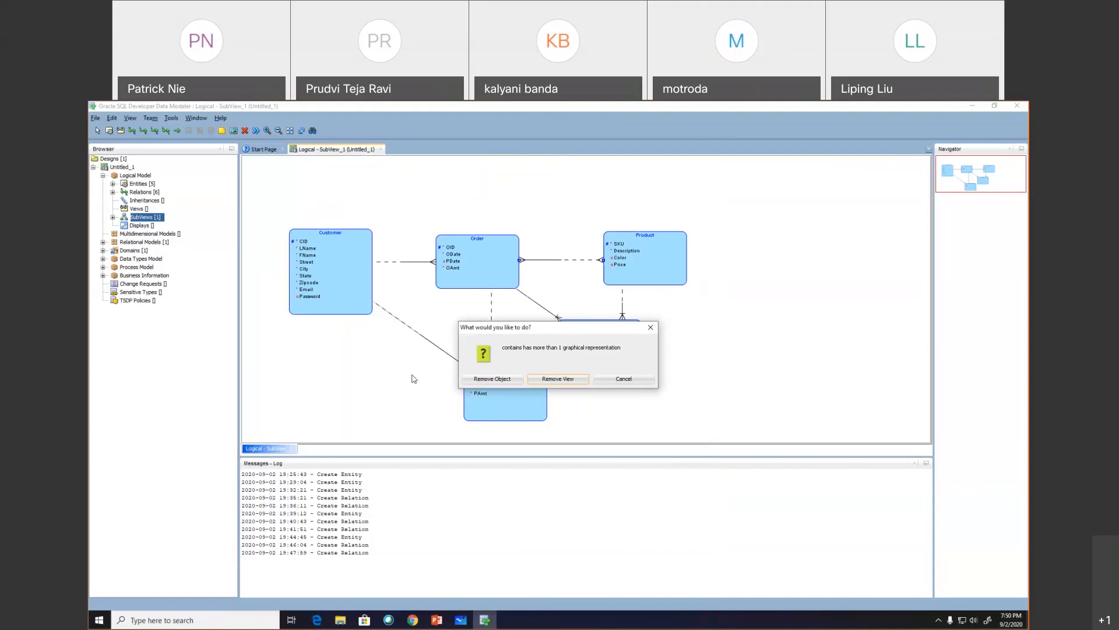
{"action": "left_click", "coordinate": [496, 382]}
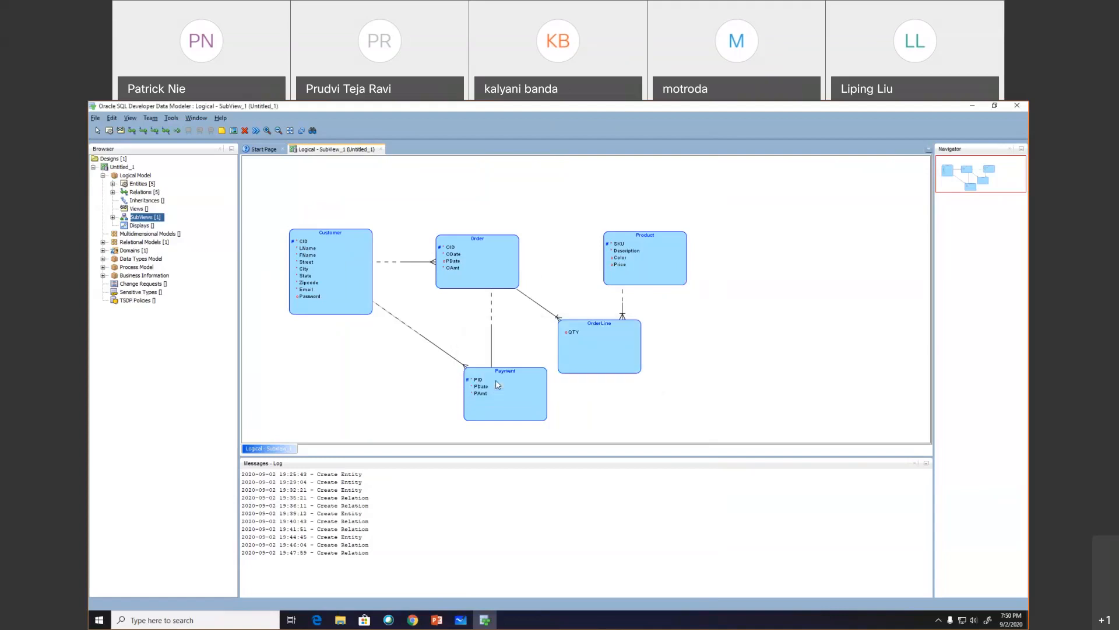
- Rearrange the diagram so Product sits further right and OrderLine lies in line between Order and Product
{"action": "left_click_drag", "start_coordinate": [646, 272], "coordinate": [713, 286]}
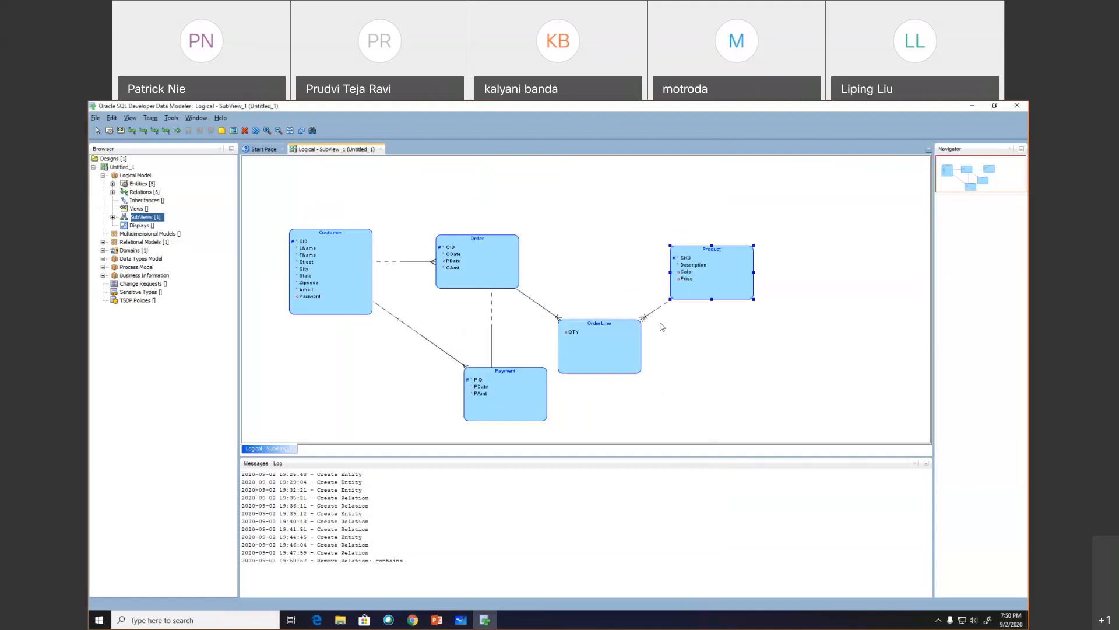
{"action": "left_click_drag", "start_coordinate": [622, 341], "coordinate": [625, 273]}
{"action": "left_click_drag", "start_coordinate": [696, 287], "coordinate": [703, 283]}
{"action": "left_click_drag", "start_coordinate": [615, 288], "coordinate": [616, 277]}
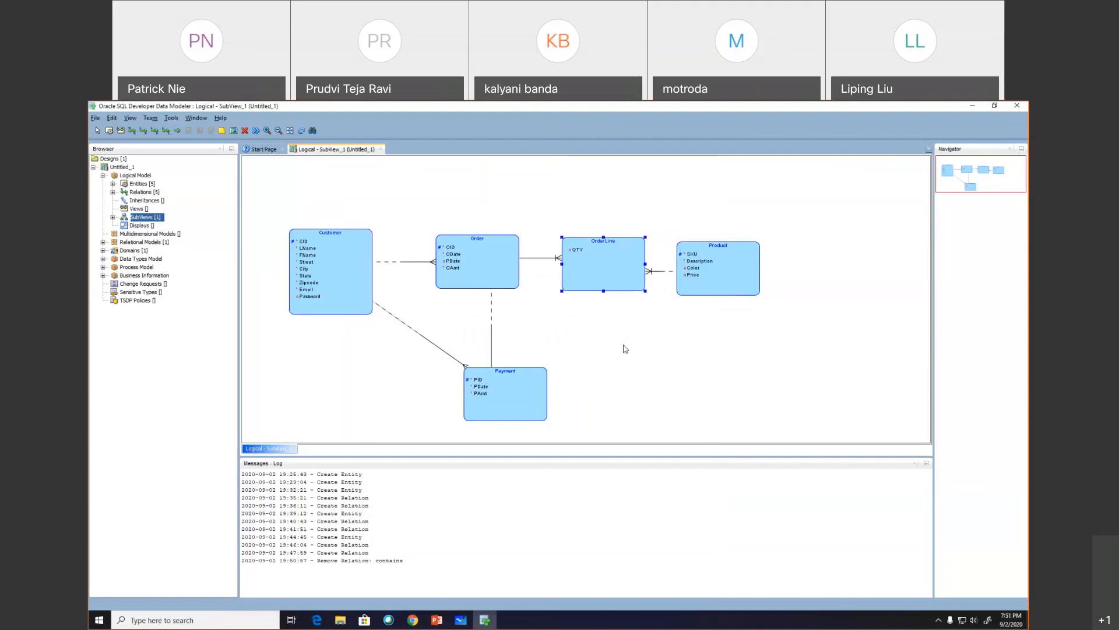
{"action": "left_click", "coordinate": [620, 343]}
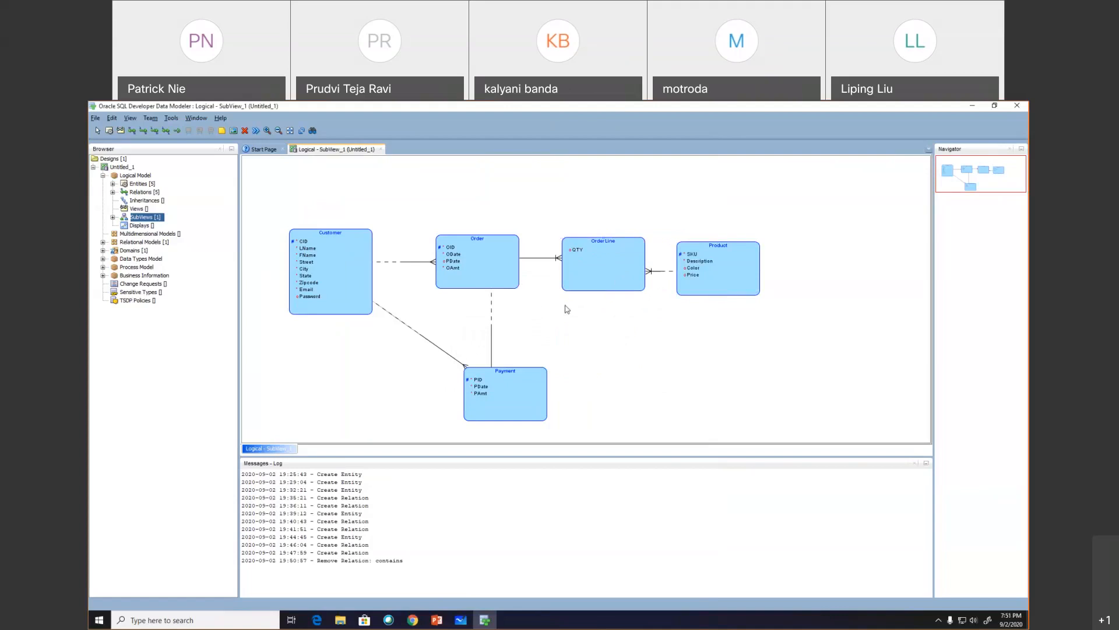
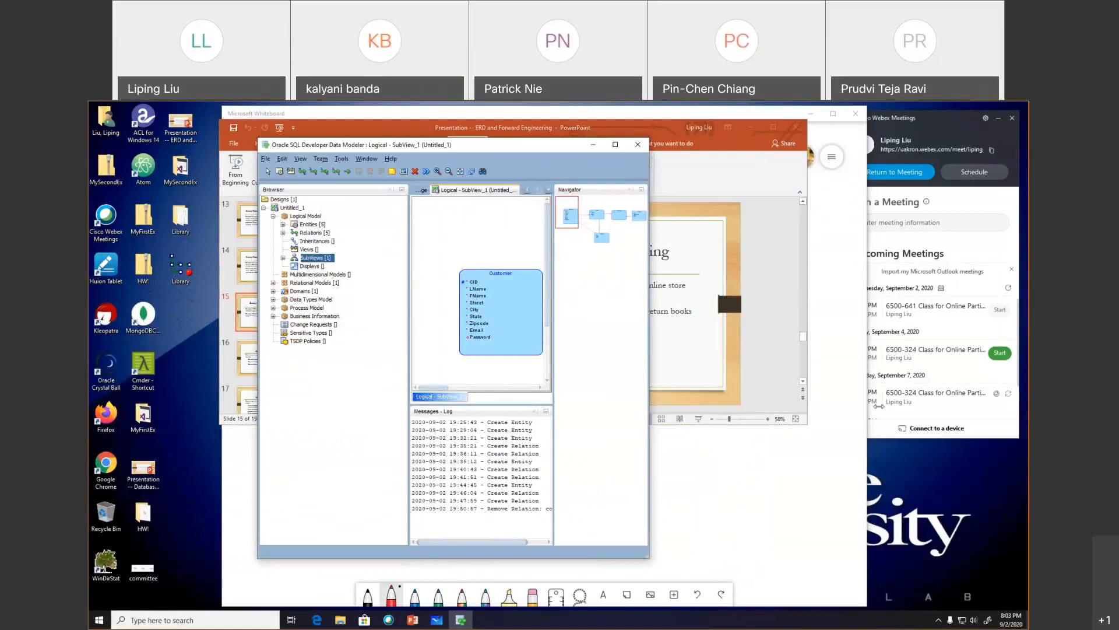
- Enlarge the modeler window and create a new subview in the logical model
{"action": "left_click_drag", "start_coordinate": [651, 373], "coordinate": [886, 373]}
{"action": "left_click_drag", "start_coordinate": [489, 147], "coordinate": [428, 129]}
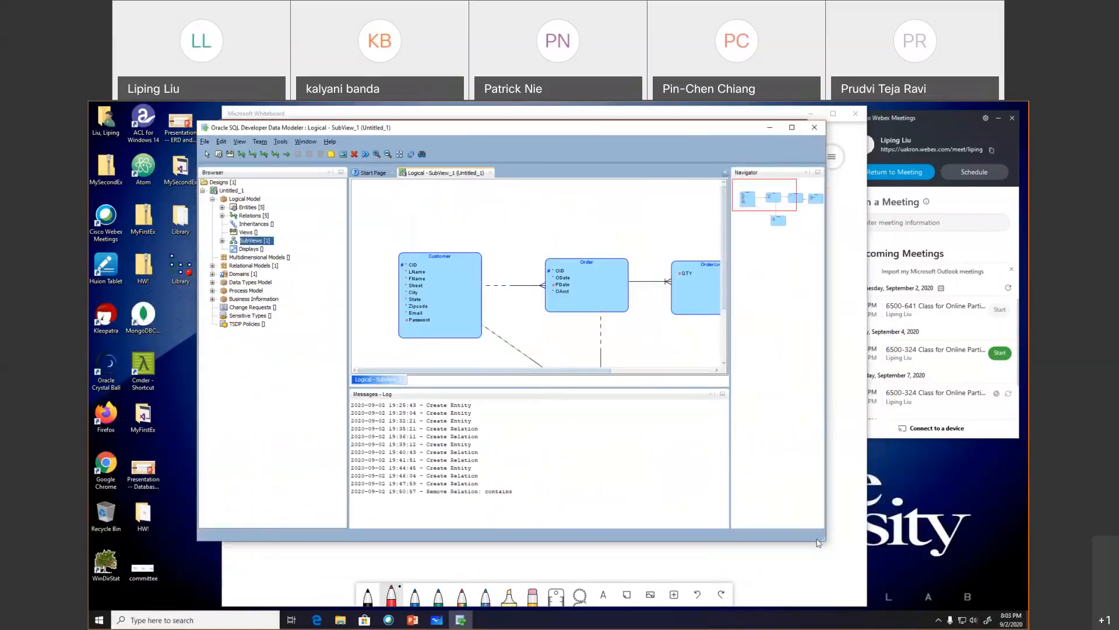
{"action": "left_click_drag", "start_coordinate": [824, 541], "coordinate": [919, 625]}
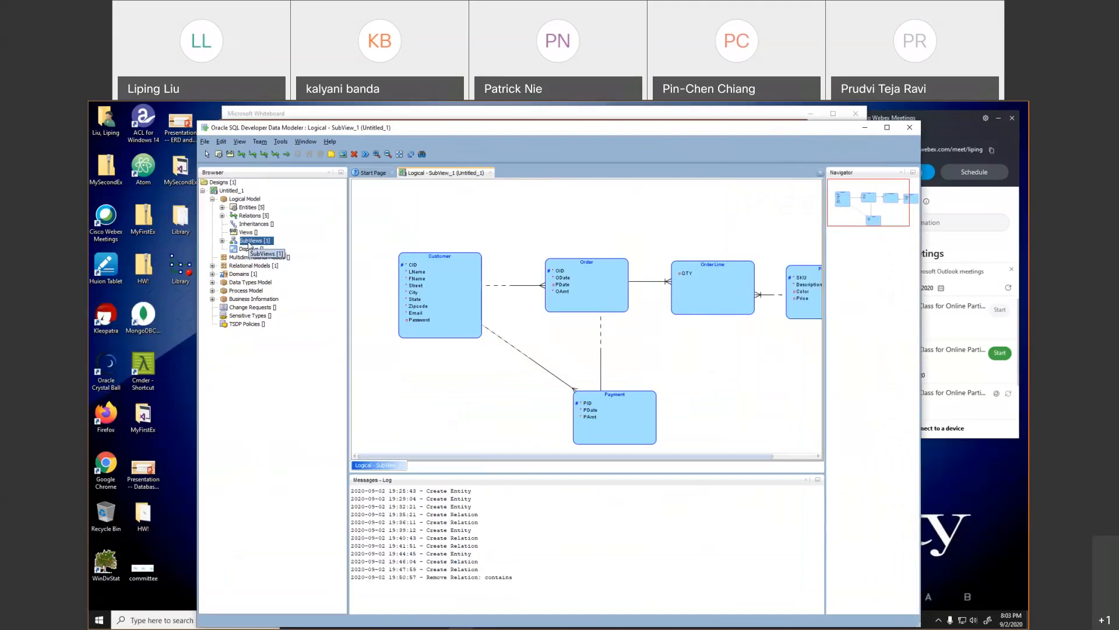
{"action": "right_click", "coordinate": [250, 242]}
{"action": "left_click", "coordinate": [278, 247]}
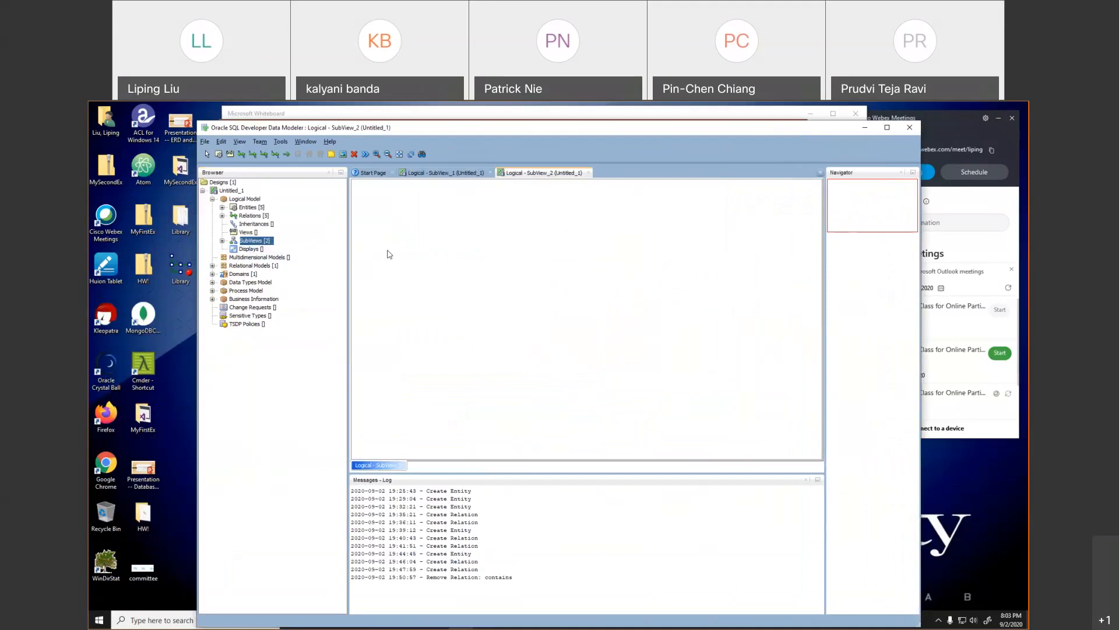
- Place a new entity near the upper left of the new subview and name it Student
{"action": "left_click", "coordinate": [219, 155]}
{"action": "left_click", "coordinate": [405, 234]}
{"action": "type", "text": "Student"}
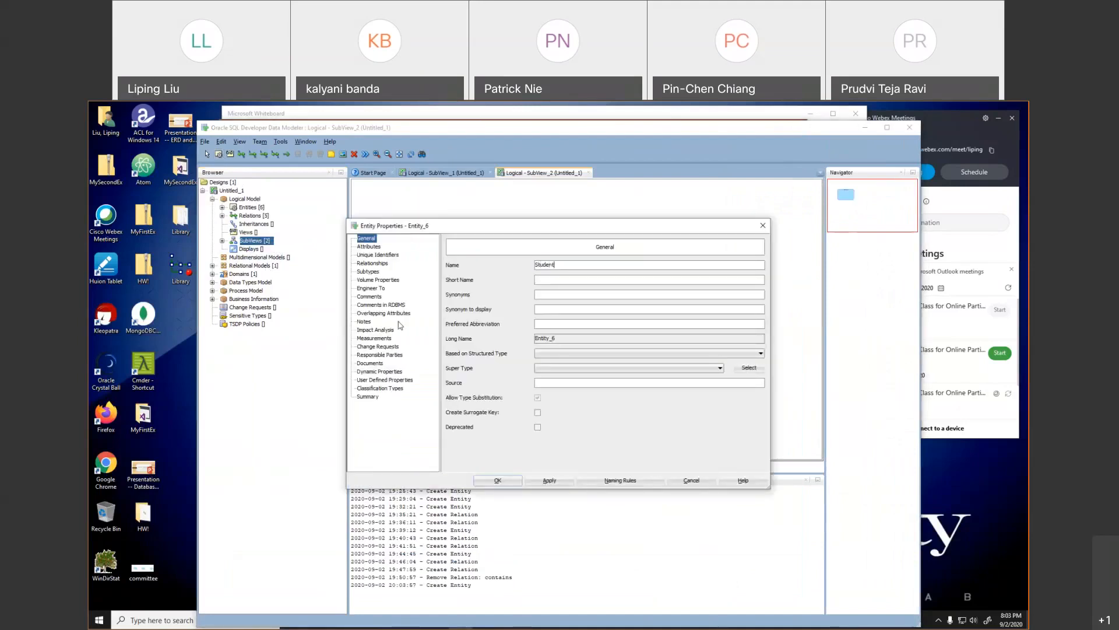
- Confirm the Student entity and add a Book entity to its right in the subview
{"action": "left_click", "coordinate": [498, 479]}
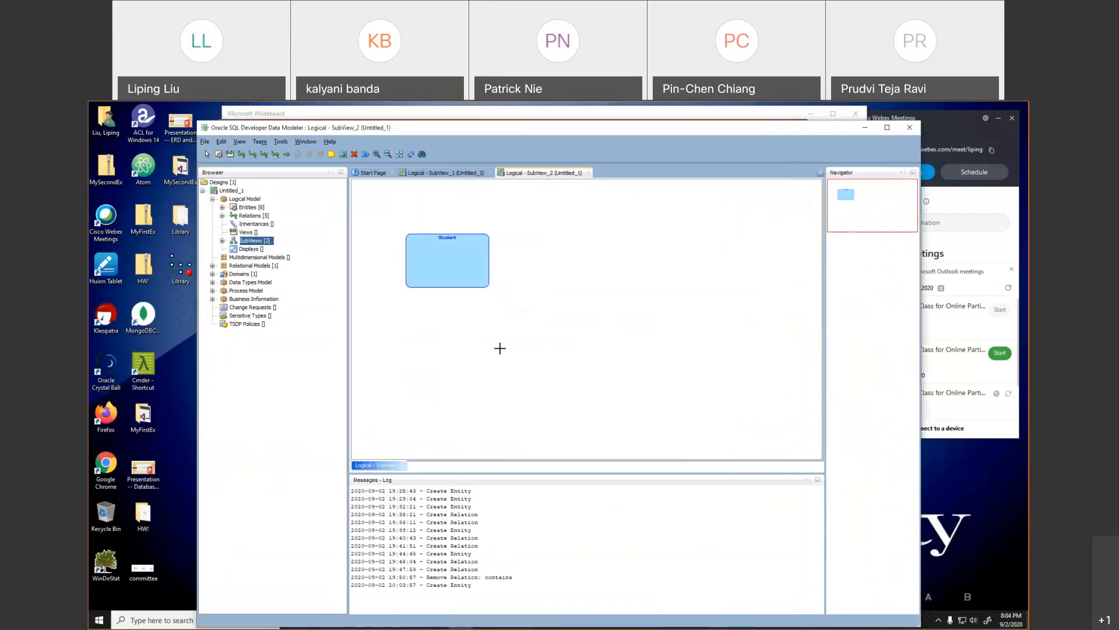
{"action": "left_click", "coordinate": [688, 240]}
{"action": "type", "text": "Book"}
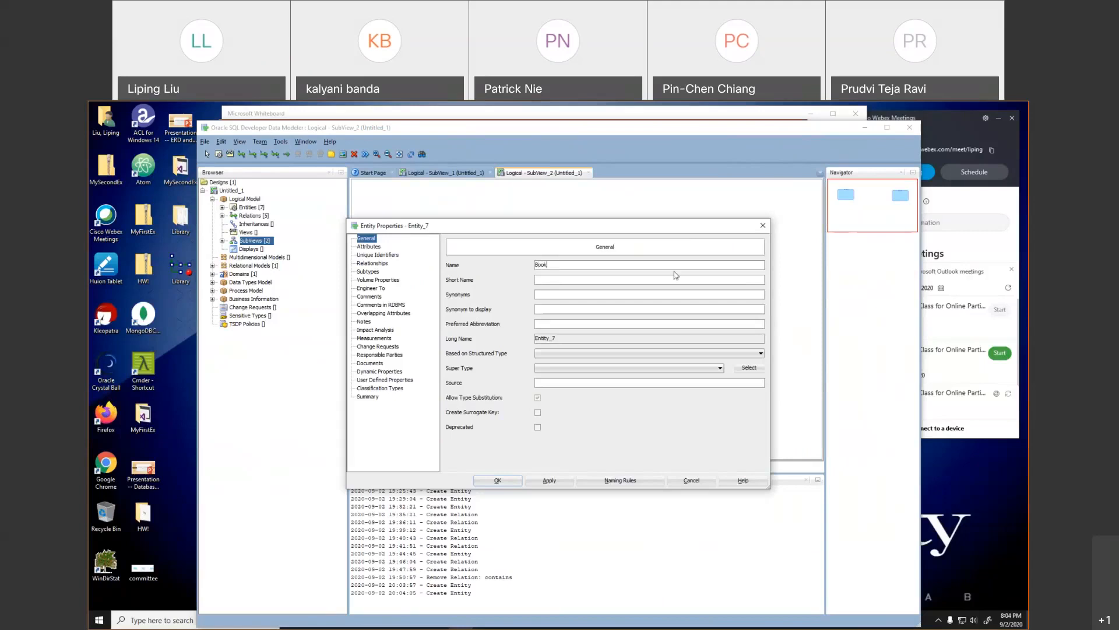
{"action": "left_click", "coordinate": [510, 482]}
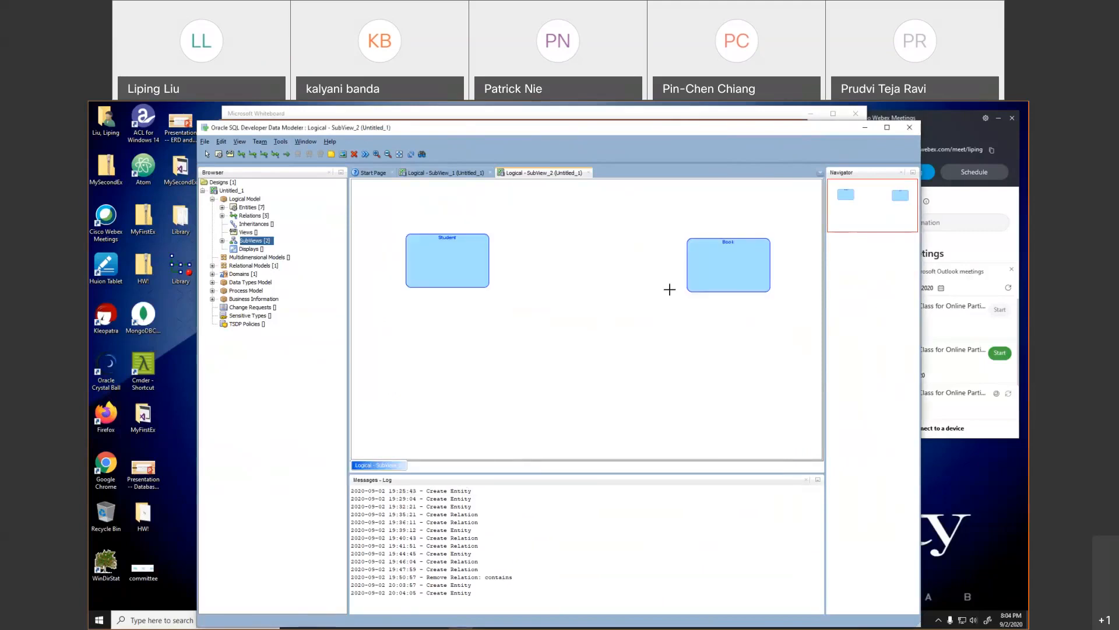
{"action": "left_click_drag", "start_coordinate": [707, 275], "coordinate": [665, 266]}
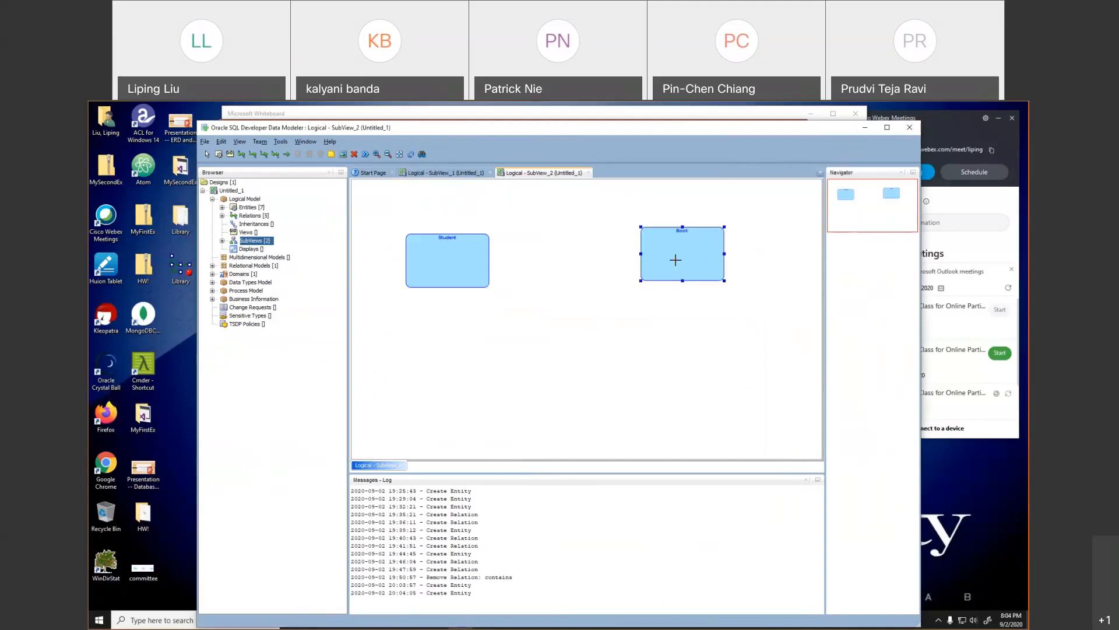
- Add a new entity named BookCopy below the Book entity
{"action": "left_click", "coordinate": [670, 349]}
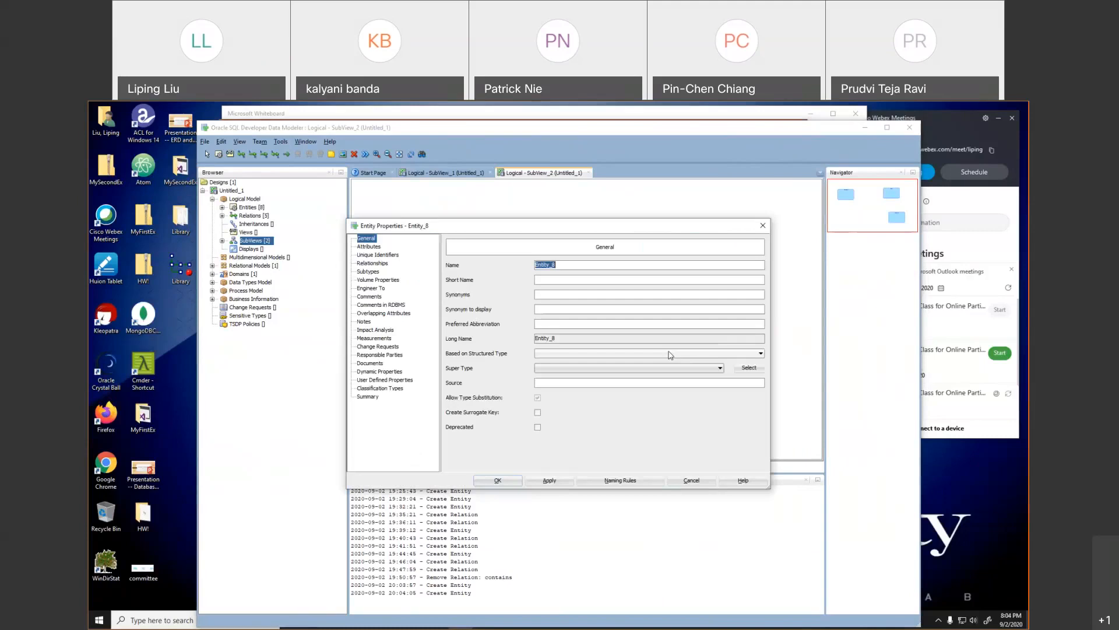
{"action": "type", "text": "BookCop"}
{"action": "left_click", "coordinate": [549, 480]}
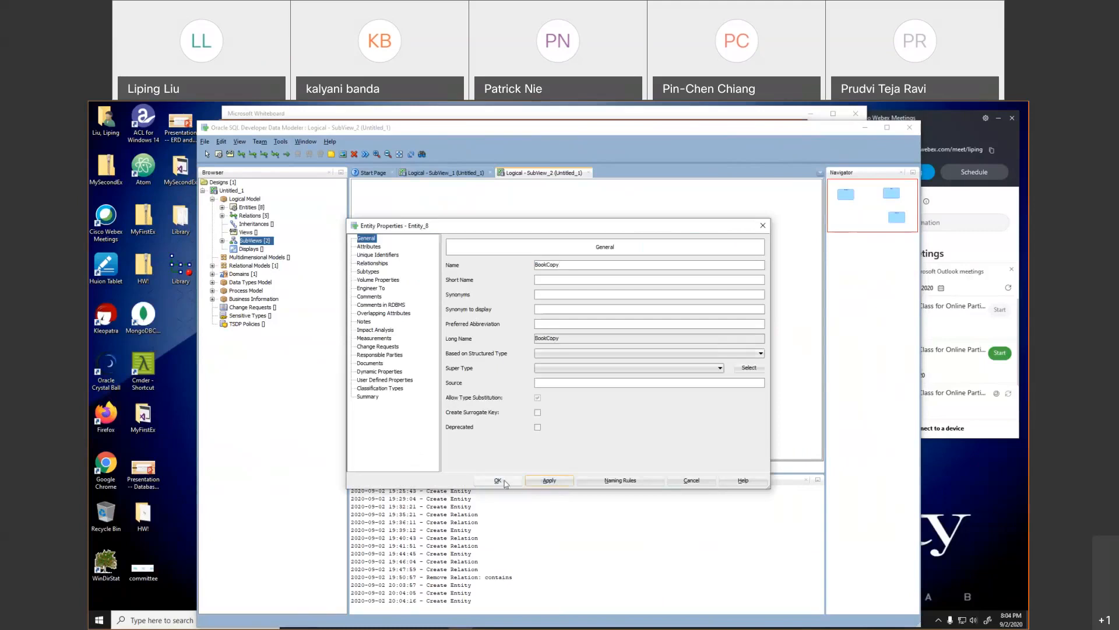
{"action": "left_click", "coordinate": [505, 483]}
{"action": "left_click", "coordinate": [691, 367]}
{"action": "left_click_drag", "start_coordinate": [691, 367], "coordinate": [683, 367]}
{"action": "left_click", "coordinate": [684, 276]}
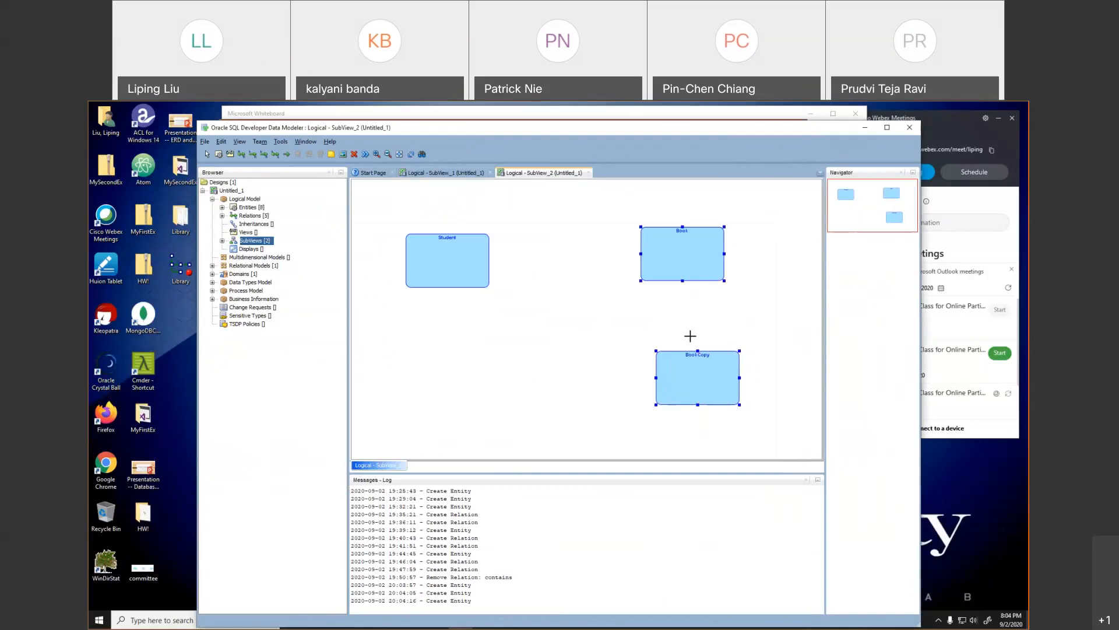
- Create an identifying one-to-many relation named has from Book to BookCopy
{"action": "left_click", "coordinate": [251, 157]}
{"action": "left_click", "coordinate": [671, 264]}
{"action": "left_click", "coordinate": [690, 360]}
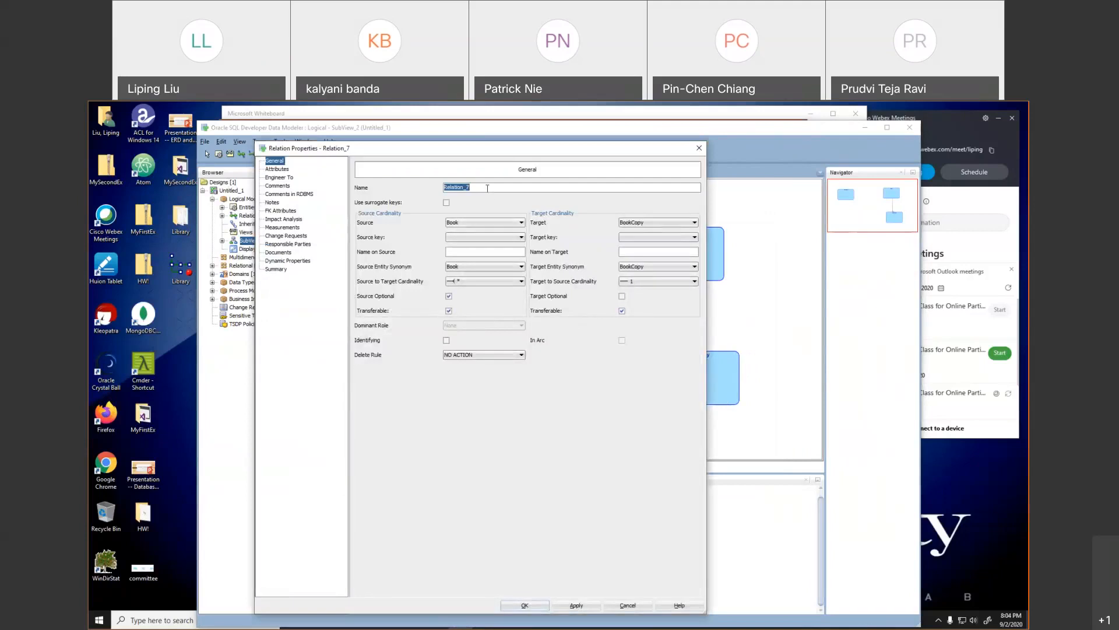
{"action": "type", "text": "has"}
{"action": "left_click", "coordinate": [647, 282]}
{"action": "left_click", "coordinate": [647, 283]}
{"action": "left_click", "coordinate": [447, 342]}
{"action": "left_click", "coordinate": [525, 606]}
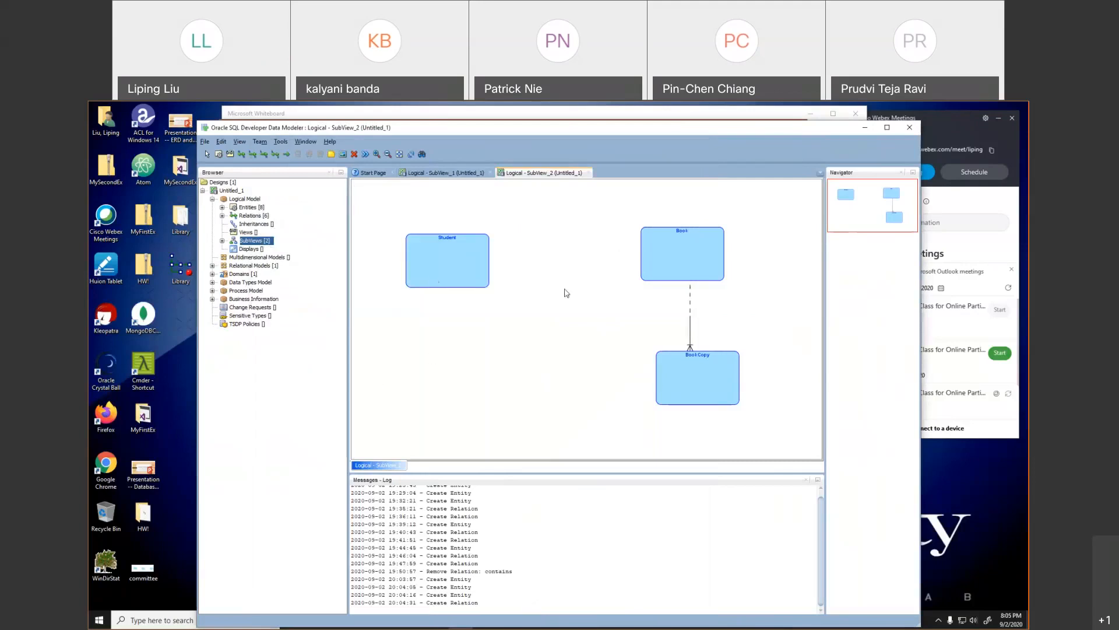
- Shift Student further left and add a new entity named Checkout between Student and Book
{"action": "left_click", "coordinate": [443, 274]}
{"action": "left_click_drag", "start_coordinate": [443, 274], "coordinate": [413, 261]}
{"action": "left_click", "coordinate": [218, 154]}
{"action": "left_click", "coordinate": [515, 216]}
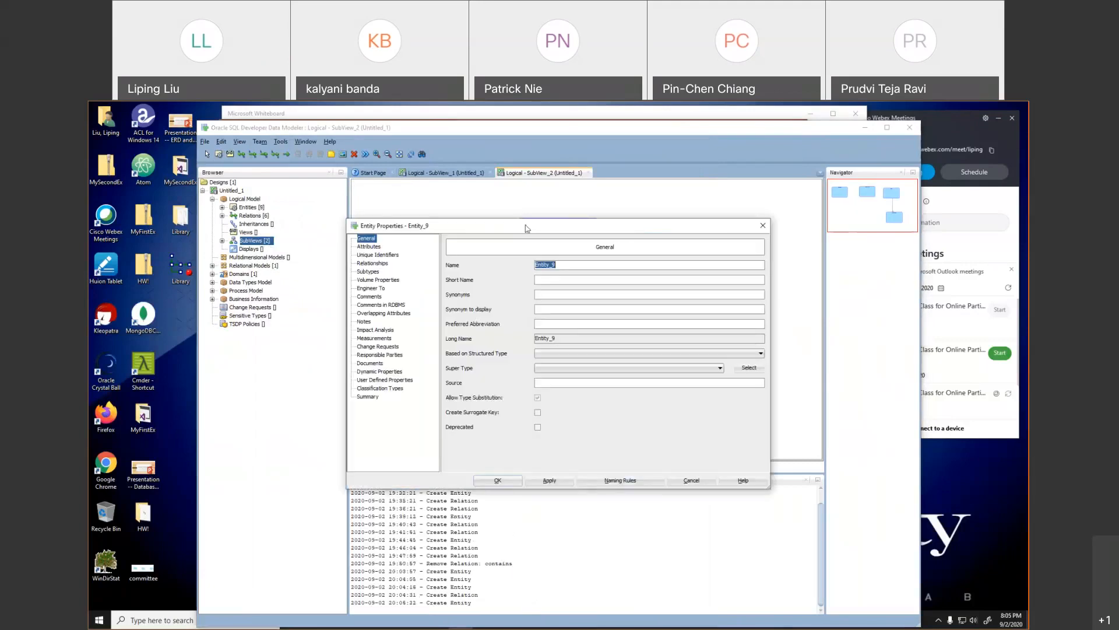
{"action": "type", "text": "Checko"}
{"action": "left_click", "coordinate": [513, 483]}
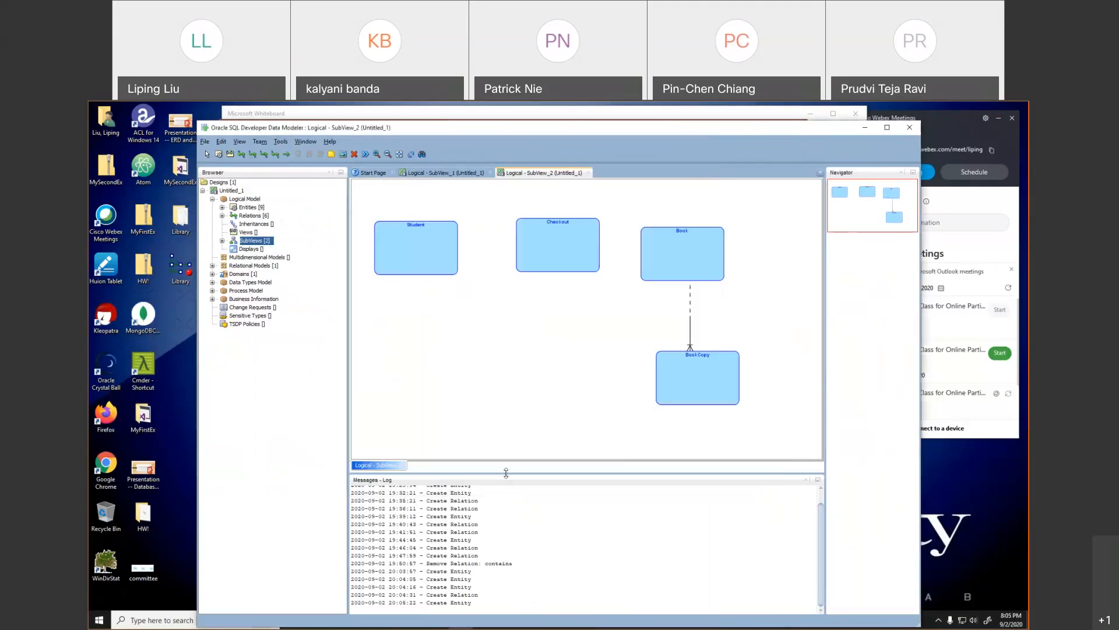
- Add a new entity named Reservation and position it beneath Checkout
{"action": "left_click", "coordinate": [471, 350]}
{"action": "type", "text": "Reservation"}
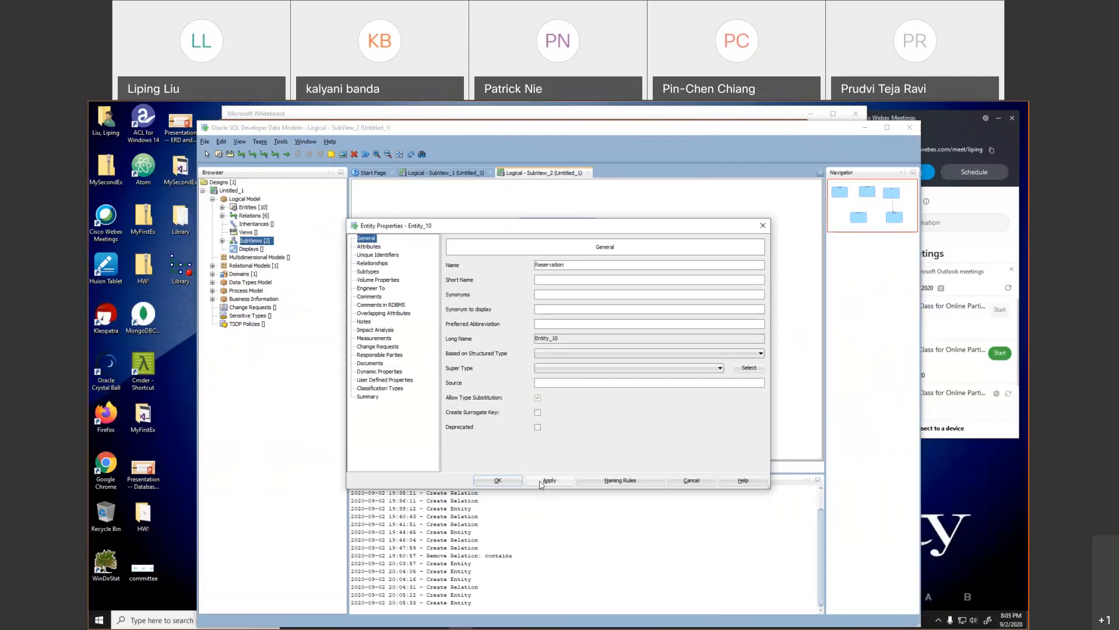
{"action": "left_click", "coordinate": [498, 480]}
{"action": "left_click_drag", "start_coordinate": [532, 384], "coordinate": [555, 374]}
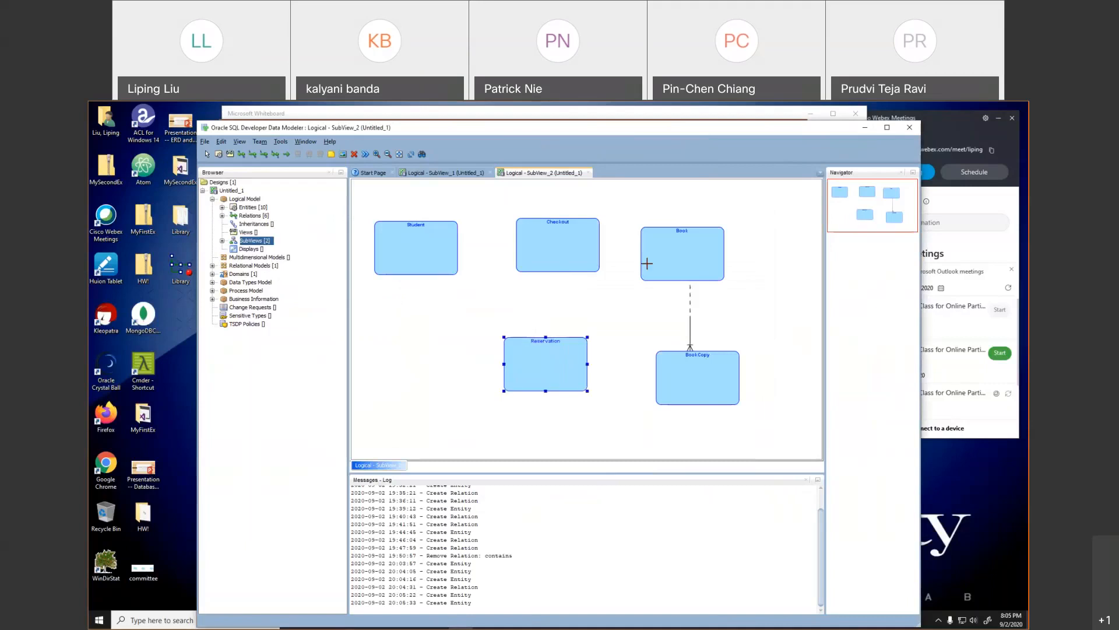
{"action": "left_click_drag", "start_coordinate": [552, 358], "coordinate": [555, 343]}
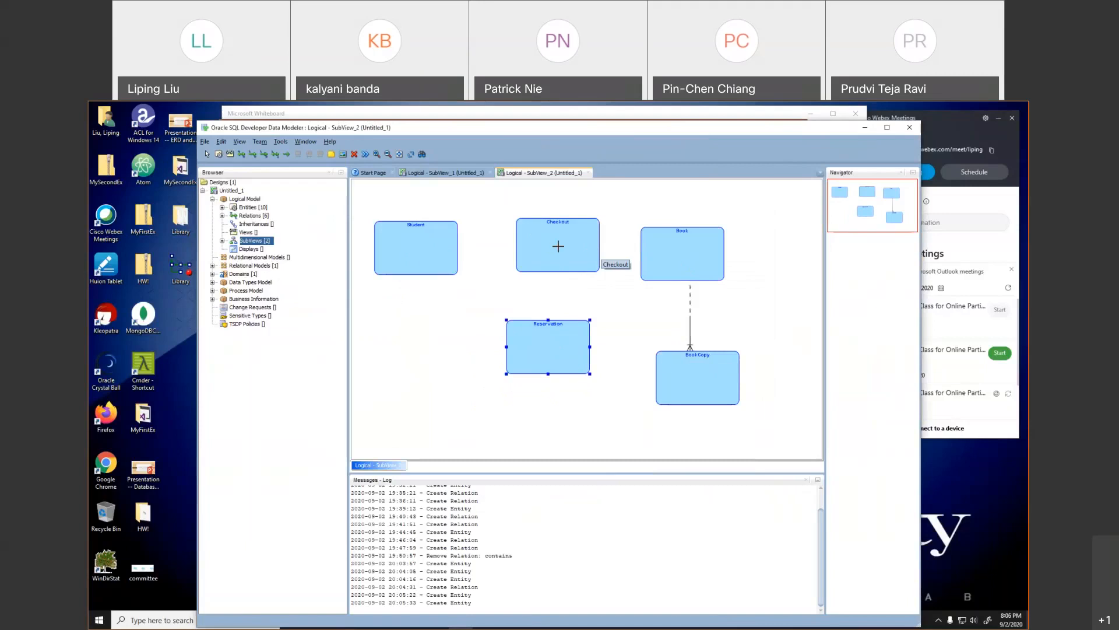
- Swap the positions of Book and BookCopy so that BookCopy lies in line with Checkout and Book sits below it
{"action": "left_click_drag", "start_coordinate": [697, 264], "coordinate": [784, 299]}
{"action": "left_click_drag", "start_coordinate": [700, 368], "coordinate": [675, 249]}
{"action": "left_click_drag", "start_coordinate": [737, 292], "coordinate": [675, 354]}
{"action": "left_click_drag", "start_coordinate": [669, 273], "coordinate": [712, 261]}
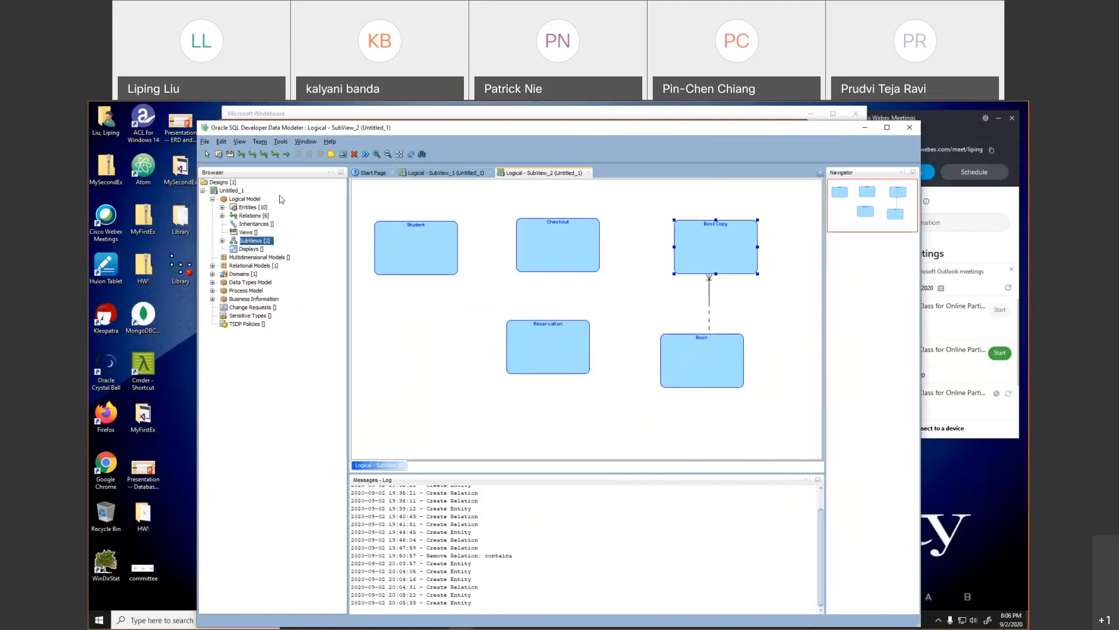
- Create a one-to-many relation named does from Student to Checkout, keeping the source optional and the target mandatory
{"action": "left_click", "coordinate": [252, 154]}
{"action": "left_click", "coordinate": [435, 243]}
{"action": "left_click", "coordinate": [531, 246]}
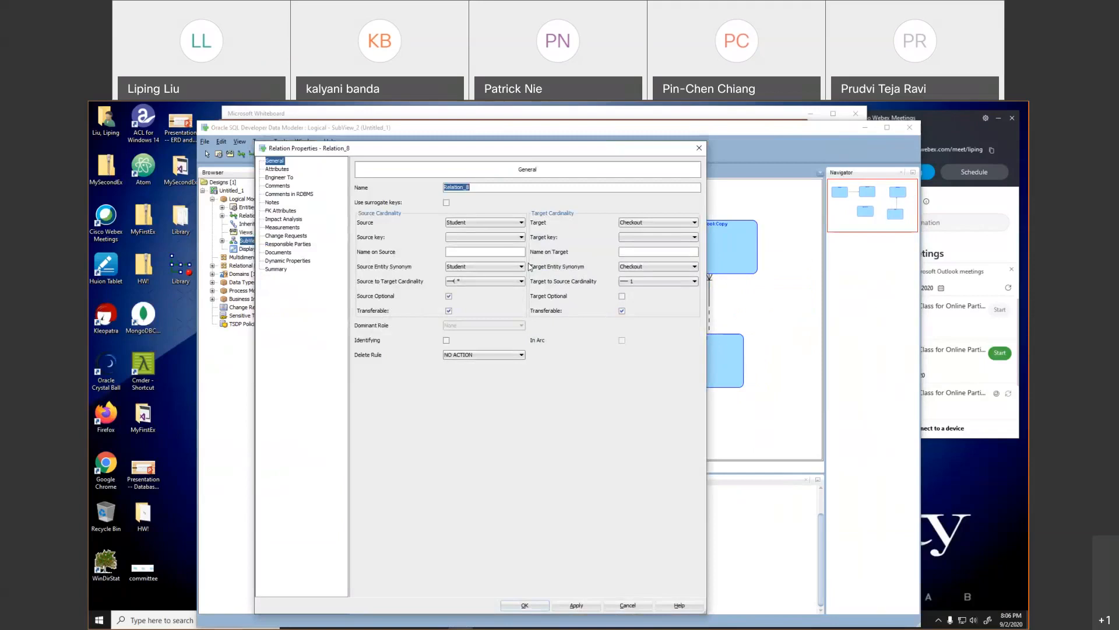
{"action": "type", "text": "does"}
{"action": "left_click", "coordinate": [642, 282]}
{"action": "left_click", "coordinate": [643, 284]}
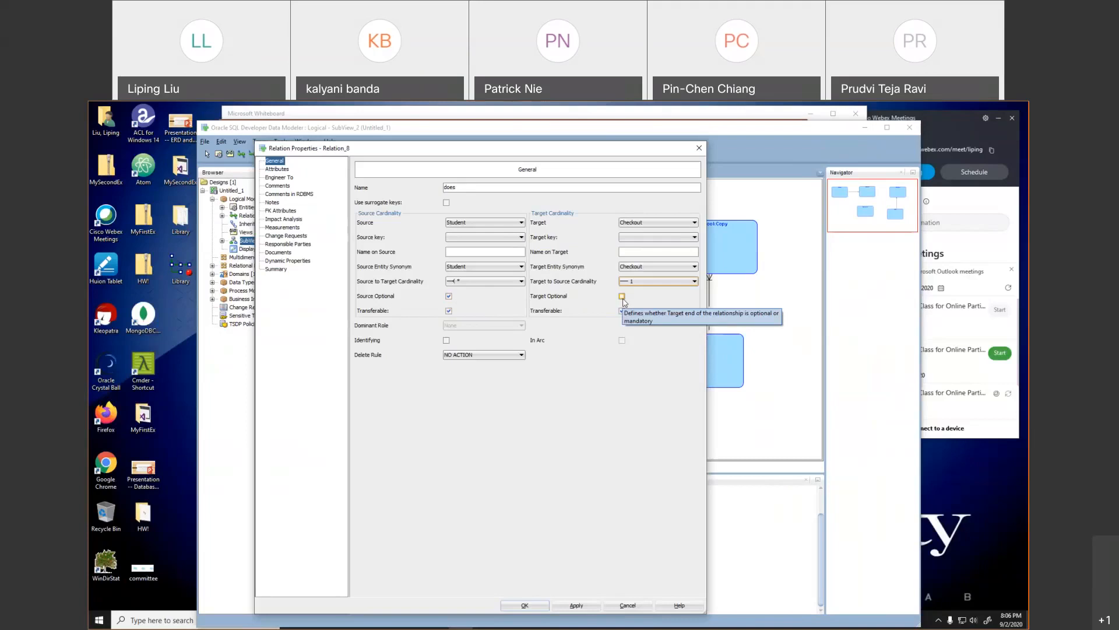
{"action": "left_click", "coordinate": [522, 607]}
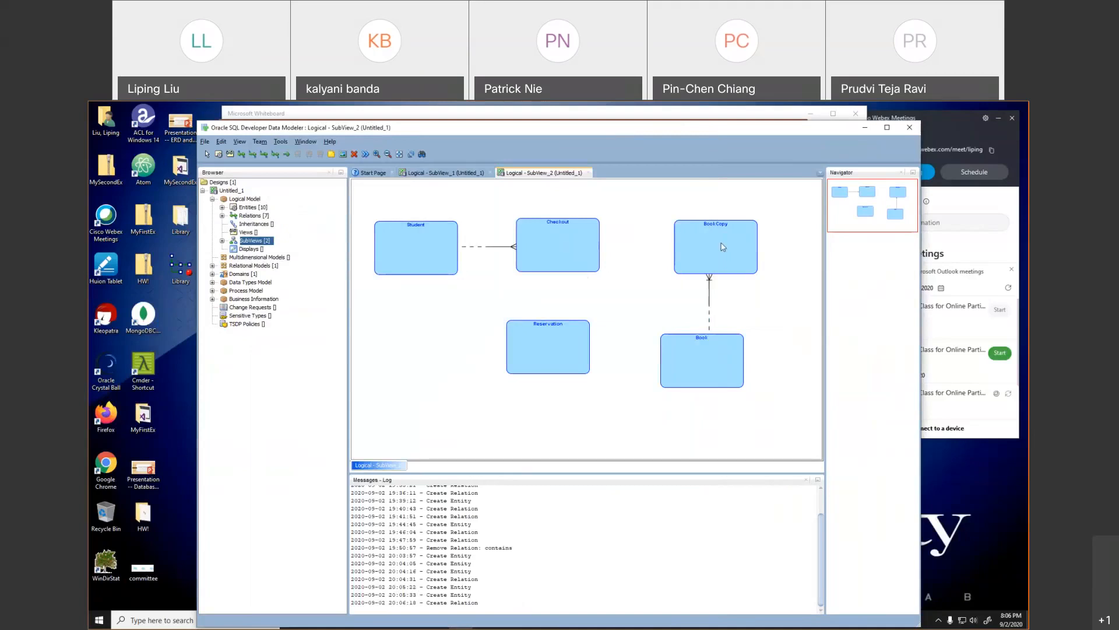
- Create a many-to-many relation named contains from Checkout to BookCopy, with the source mandatory and the target optional
{"action": "left_click", "coordinate": [254, 155]}
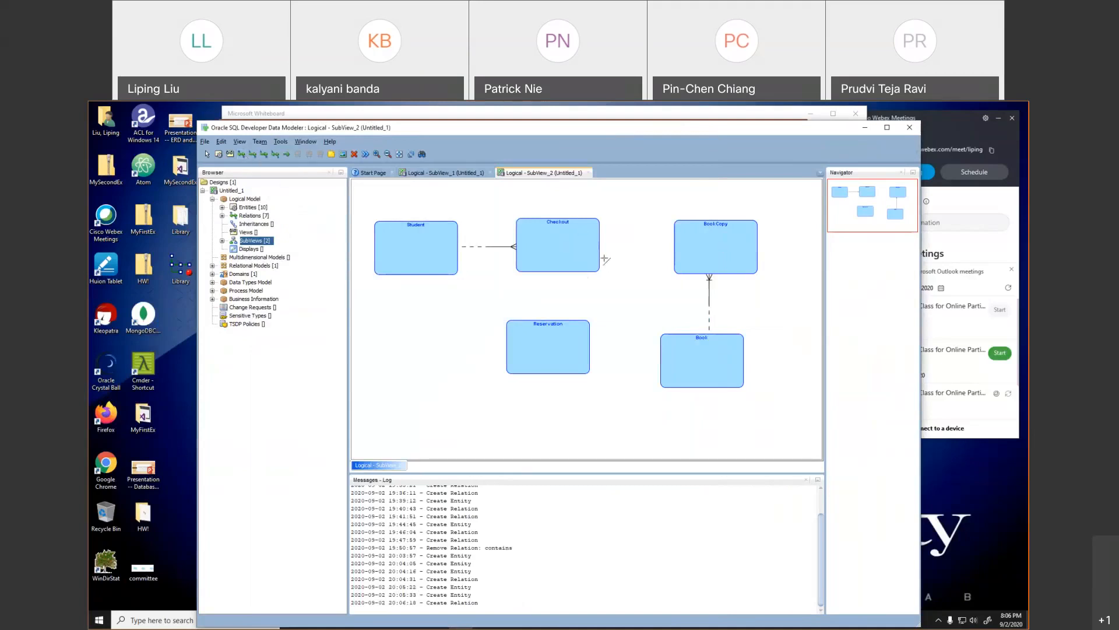
{"action": "left_click", "coordinate": [711, 247]}
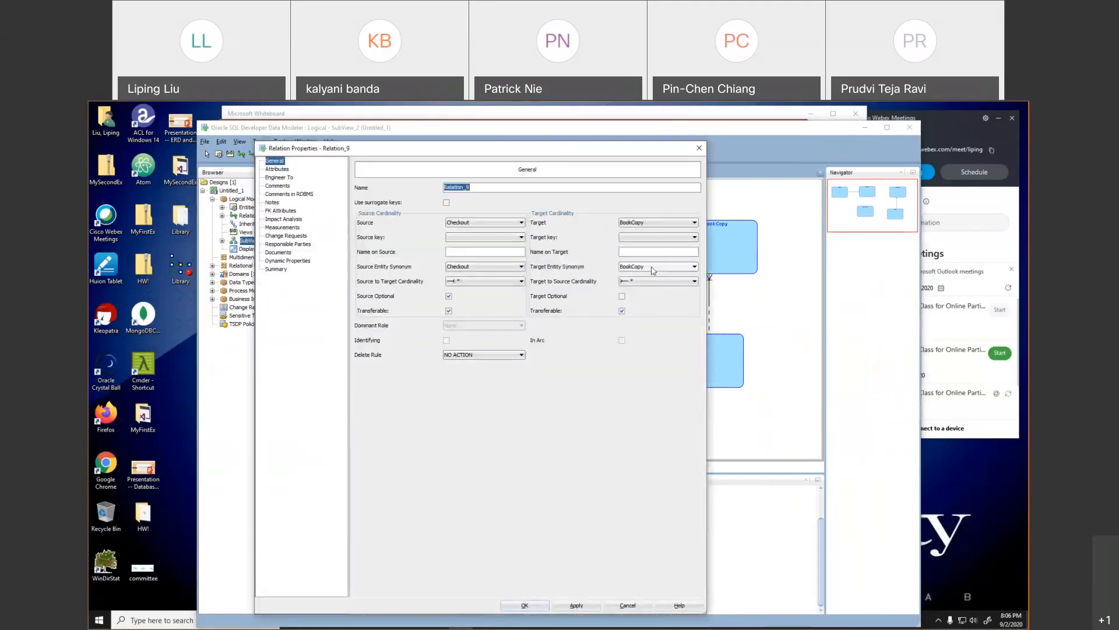
{"action": "type", "text": "contains"}
{"action": "left_click", "coordinate": [479, 283]}
{"action": "left_click", "coordinate": [478, 283]}
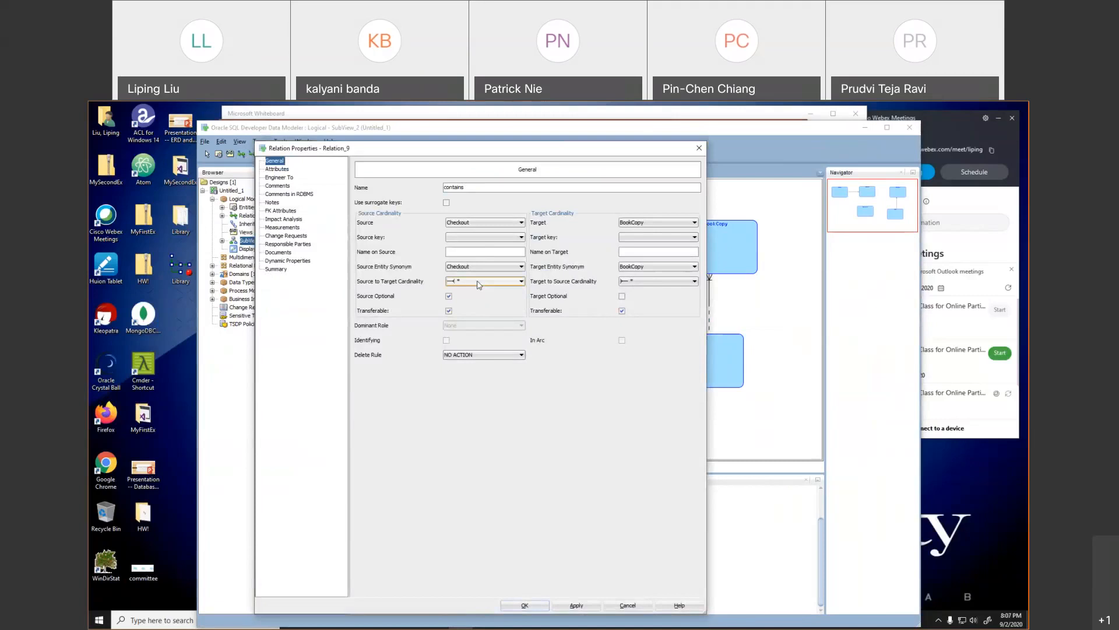
{"action": "left_click", "coordinate": [656, 224]}
{"action": "left_click", "coordinate": [655, 224]}
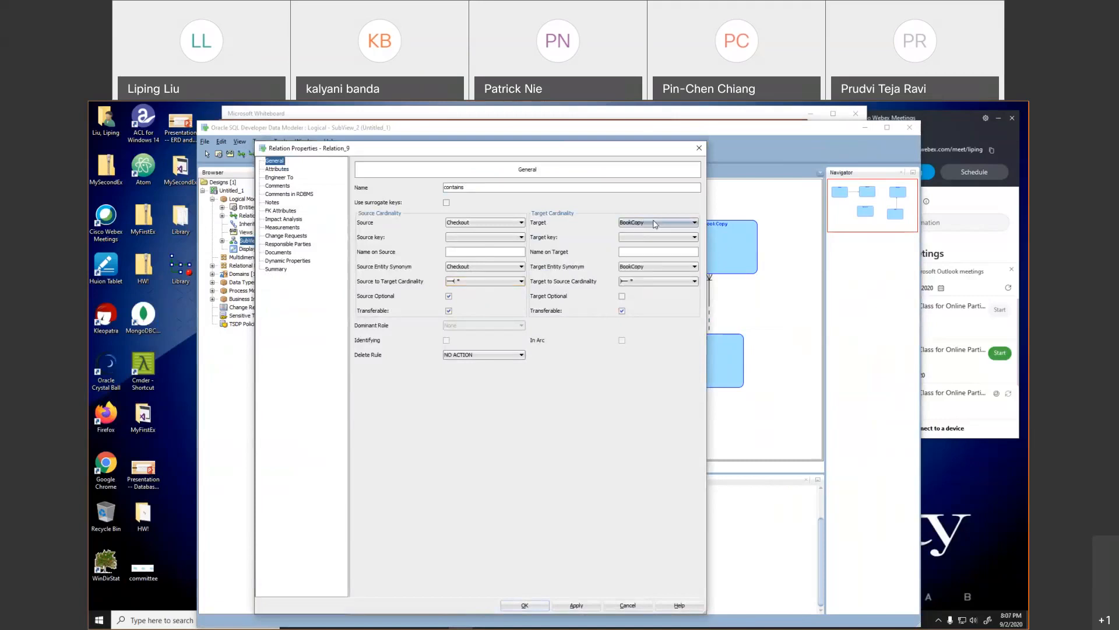
{"action": "left_click", "coordinate": [653, 282]}
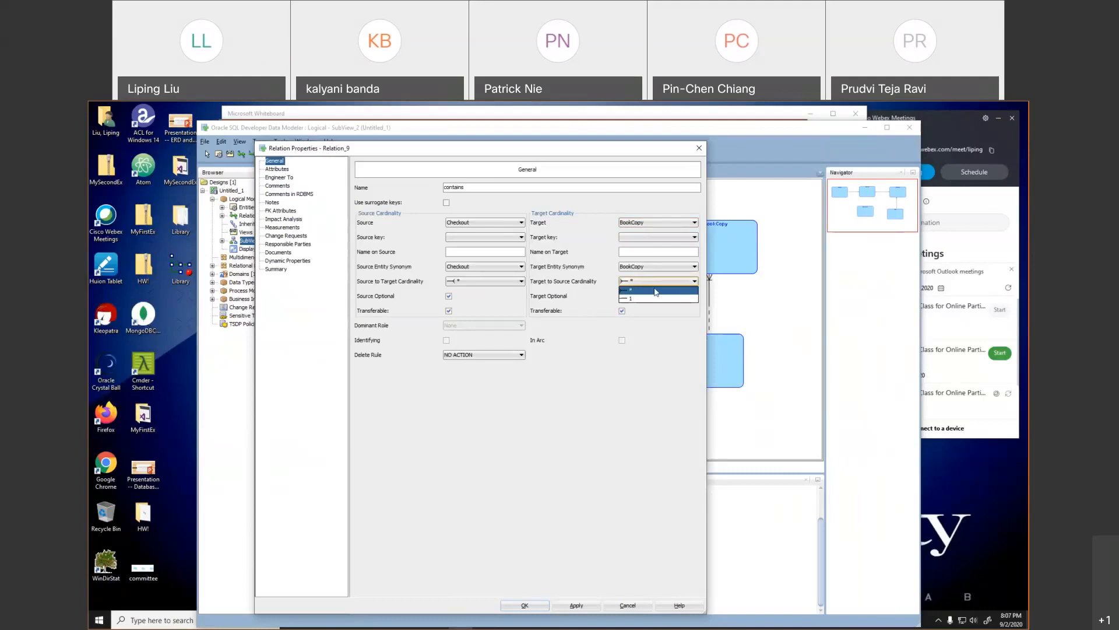
{"action": "left_click", "coordinate": [656, 291]}
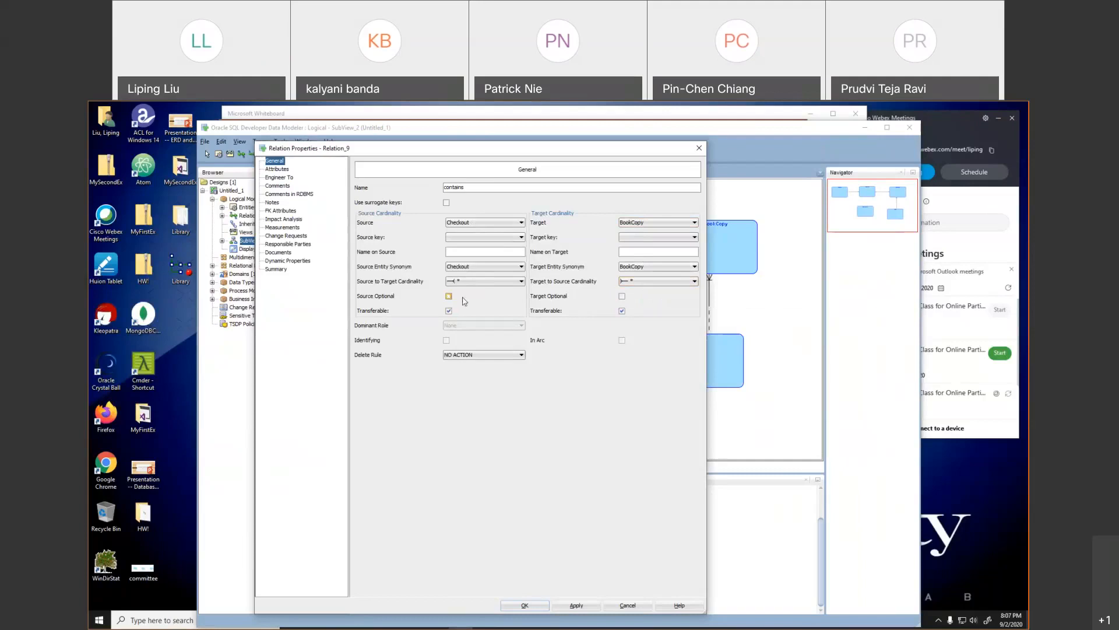
{"action": "left_click", "coordinate": [622, 297]}
{"action": "left_click", "coordinate": [540, 607]}
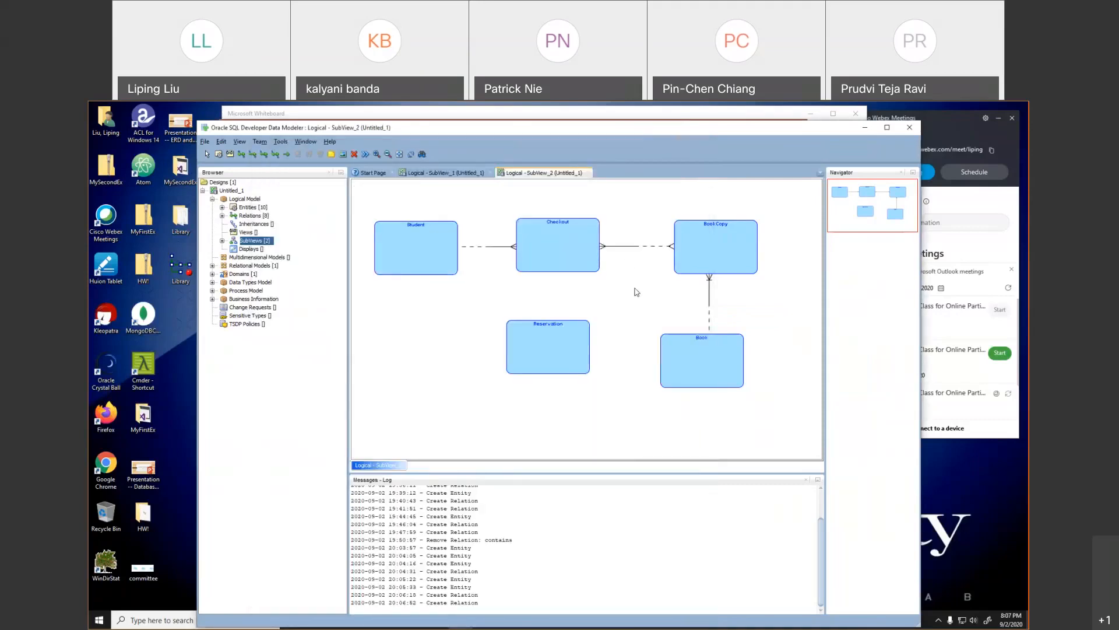
- Align Reservation under Checkout and create a one-to-many relation named makes from Student to Reservation
{"action": "left_click_drag", "start_coordinate": [571, 348], "coordinate": [581, 345]}
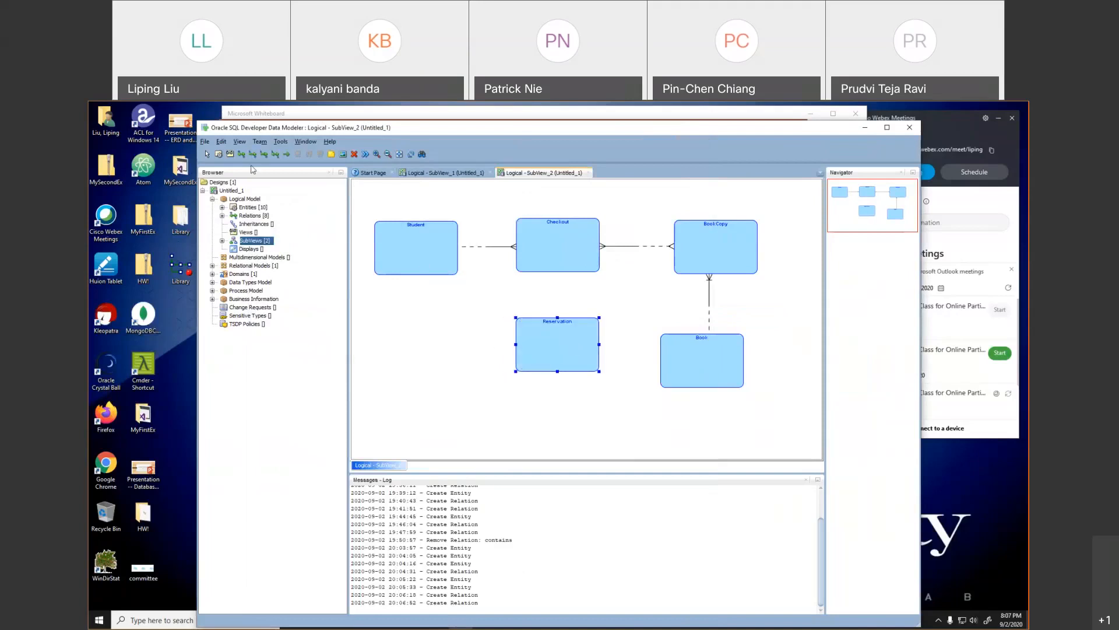
{"action": "left_click", "coordinate": [252, 156]}
{"action": "left_click", "coordinate": [402, 260]}
{"action": "left_click", "coordinate": [527, 359]}
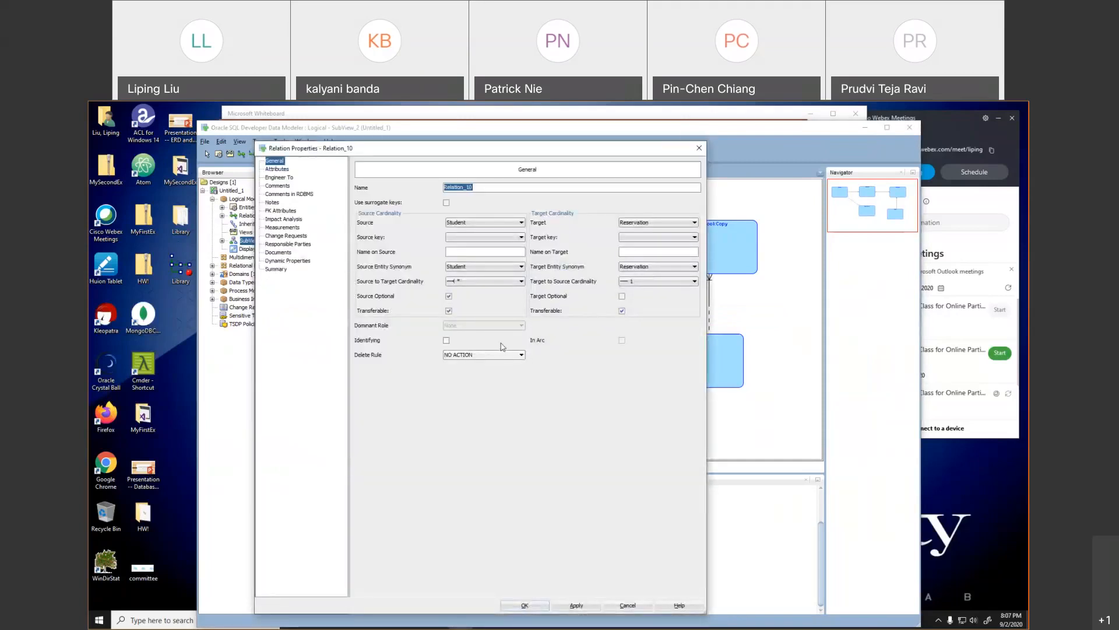
{"action": "type", "text": "makes"}
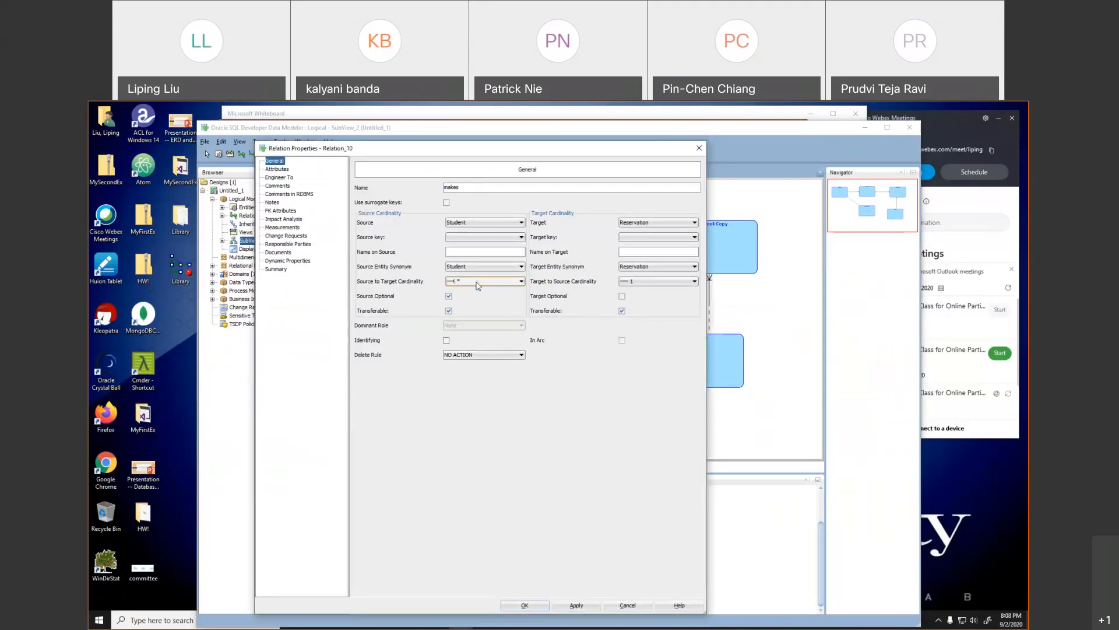
{"action": "left_click", "coordinate": [647, 284]}
{"action": "left_click", "coordinate": [645, 284]}
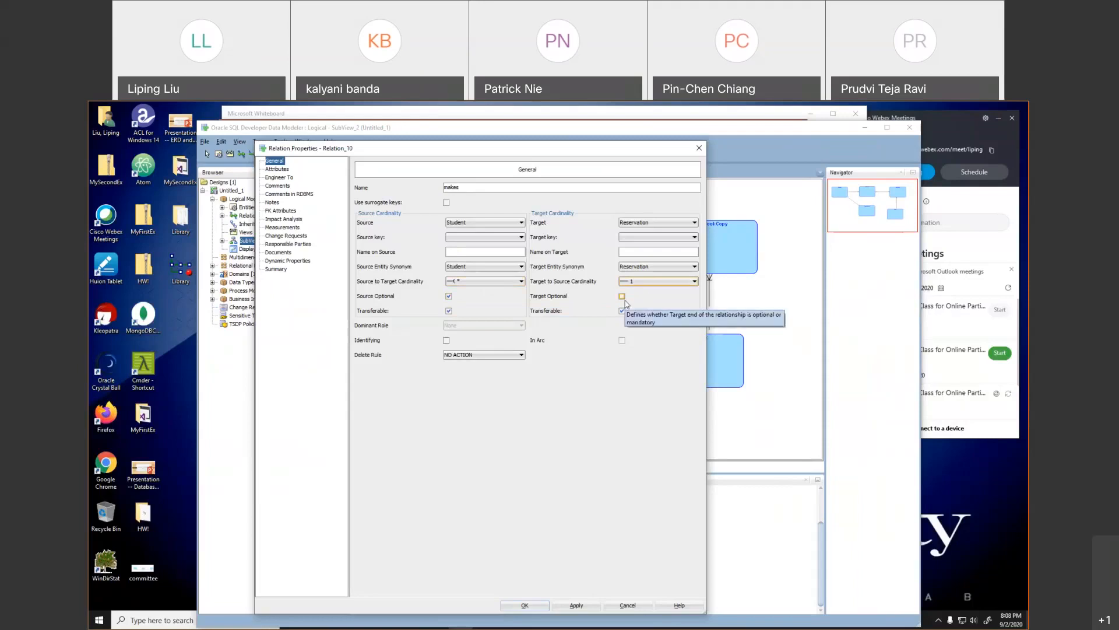
{"action": "left_click", "coordinate": [573, 606]}
{"action": "left_click", "coordinate": [539, 608]}
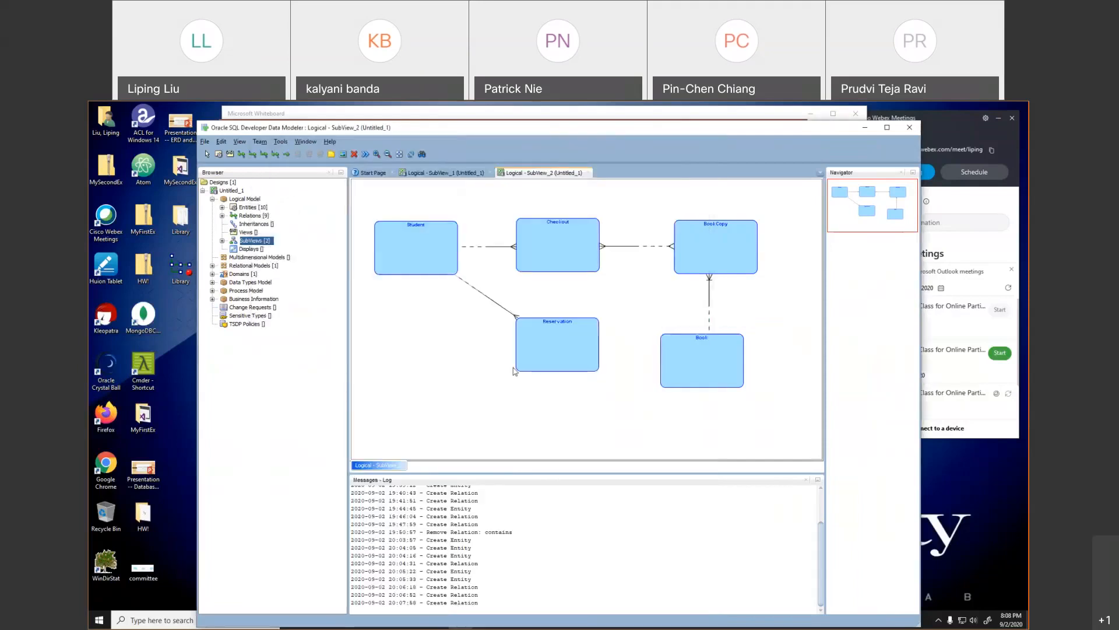
- Move Reservation slightly down and left, and draw a many-to-many relation named reserve from Reservation to Book
{"action": "left_click", "coordinate": [537, 351]}
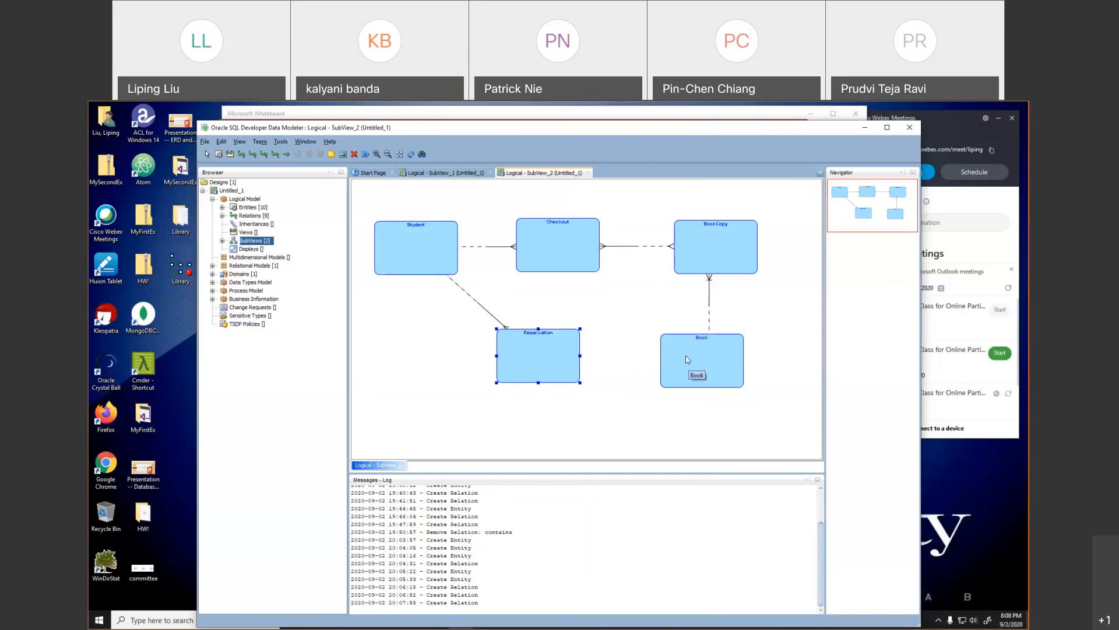
{"action": "left_click", "coordinate": [241, 155]}
{"action": "left_click", "coordinate": [559, 358]}
{"action": "left_click", "coordinate": [677, 364]}
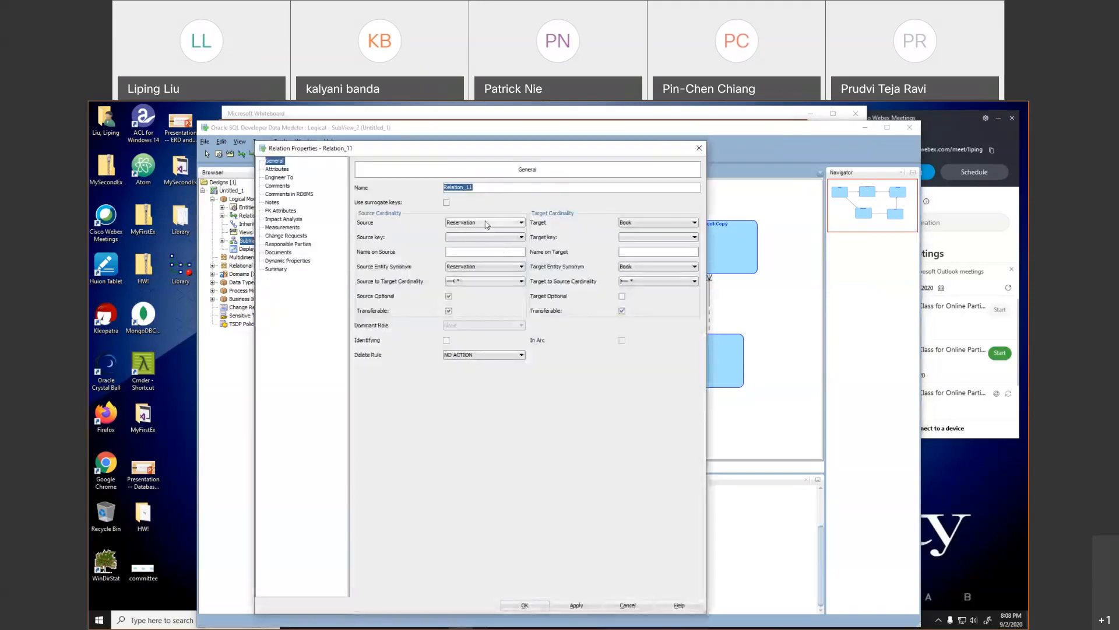
{"action": "type", "text": "contain"}
{"action": "key", "text": "BackSpace"}
{"action": "key", "text": "BackSpace"}
{"action": "key", "text": "BackSpace"}
{"action": "key", "text": "BackSpace"}
{"action": "key", "text": "BackSpace"}
{"action": "key", "text": "BackSpace"}
{"action": "key", "text": "BackSpace"}
{"action": "key", "text": "BackSpace"}
{"action": "type", "text": "reser"}
{"action": "key", "text": "BackSpace"}
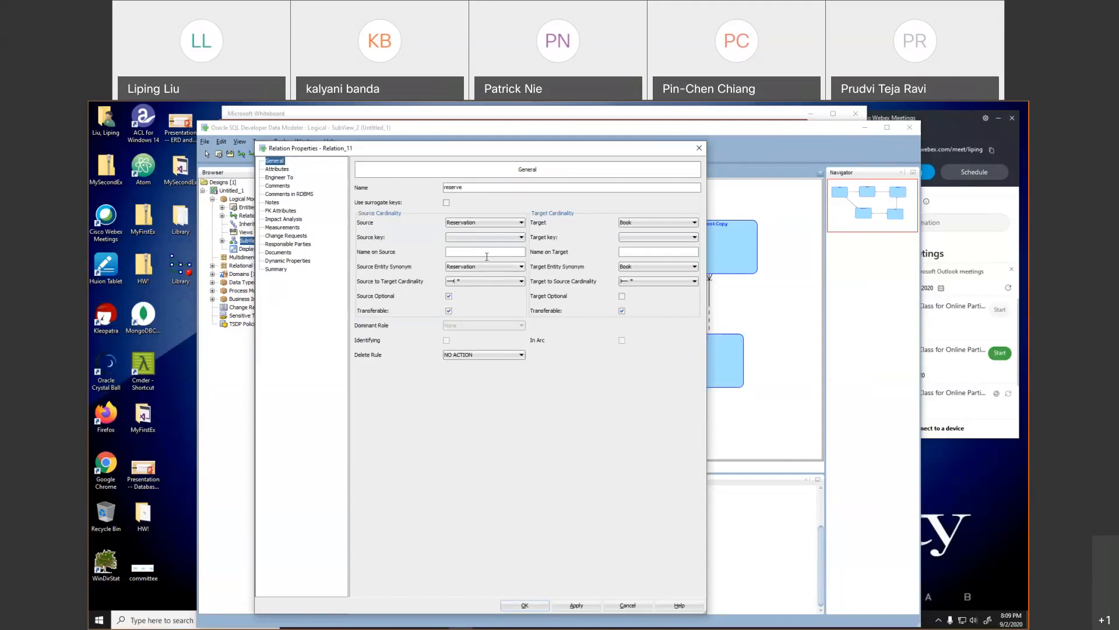
- Make the source of the reserve relation mandatory and its target optional, keeping many-to-many cardinality
{"action": "left_click", "coordinate": [486, 283]}
{"action": "left_click", "coordinate": [652, 281]}
{"action": "left_click", "coordinate": [653, 284]}
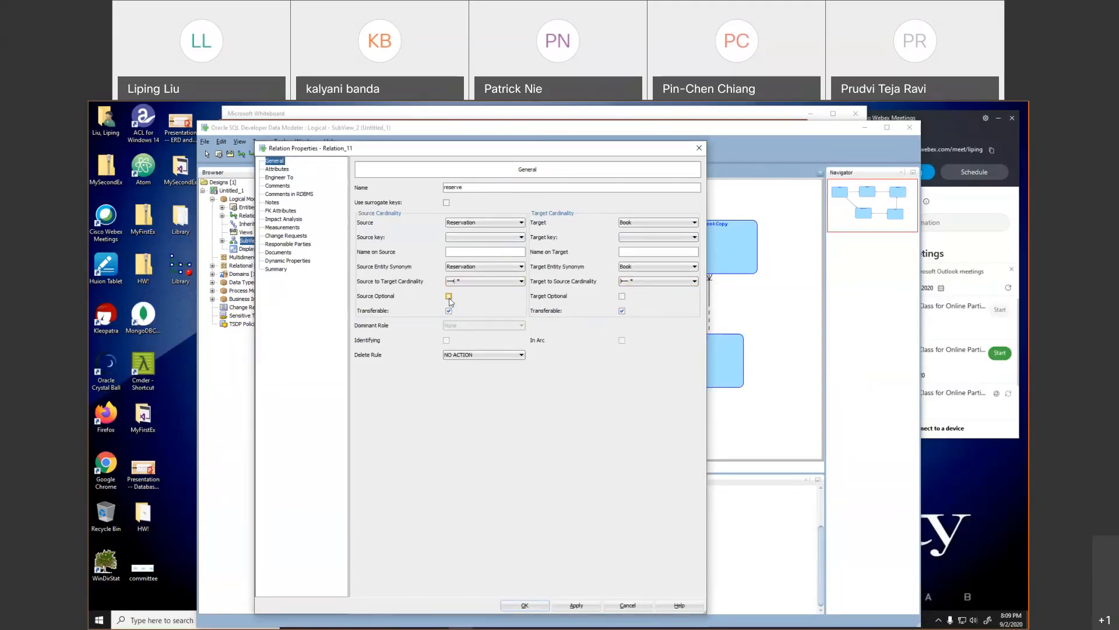
{"action": "left_click", "coordinate": [626, 298]}
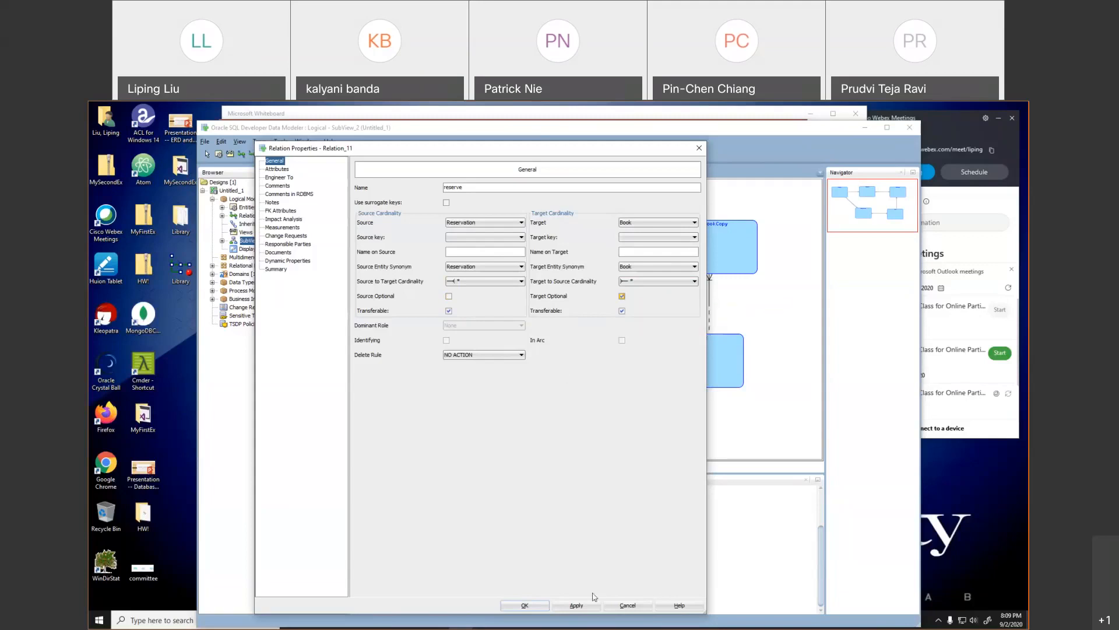
{"action": "left_click", "coordinate": [526, 606]}
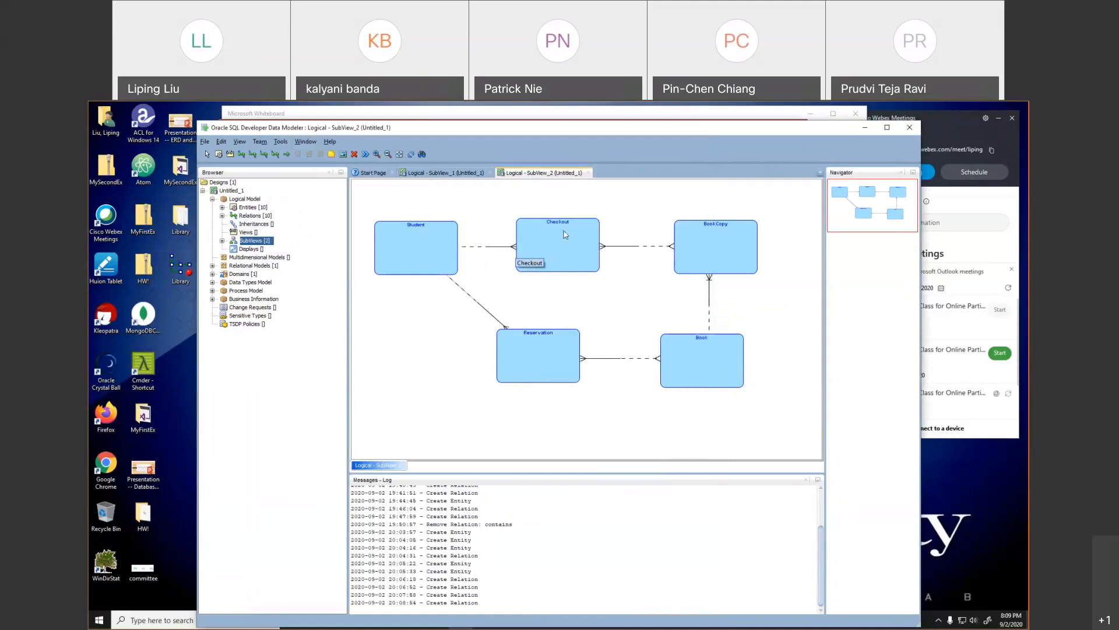
- Add attribute RID to the Reservation entity as logical type CHAR, size 12 with CHAR units, and make it the primary UID
{"action": "double_click", "coordinate": [552, 345]}
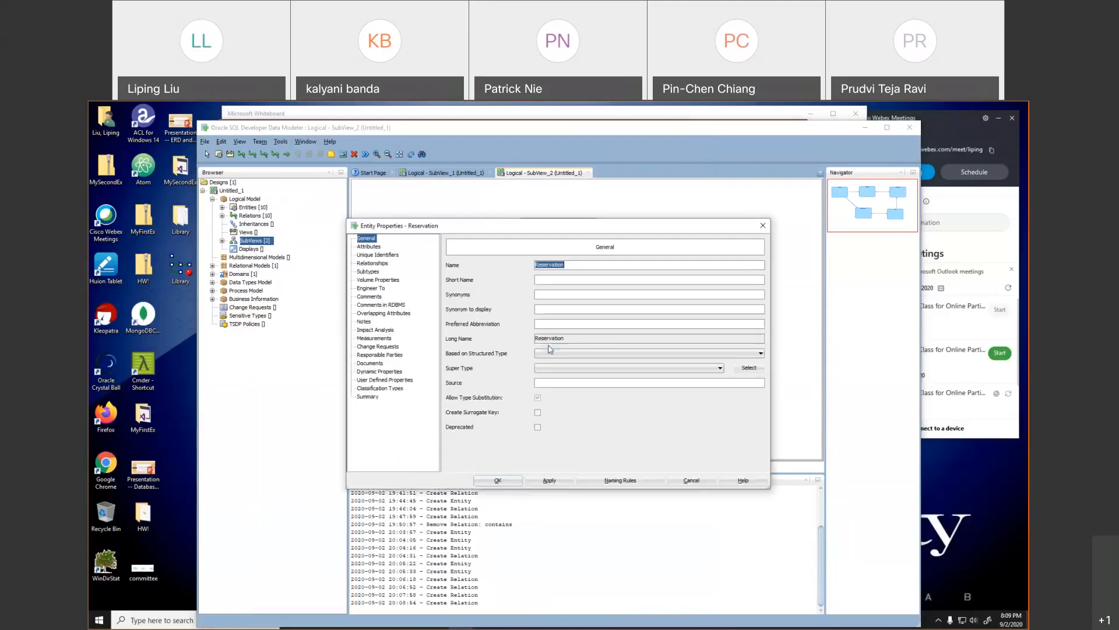
{"action": "left_click", "coordinate": [369, 246]}
{"action": "left_click", "coordinate": [471, 292]}
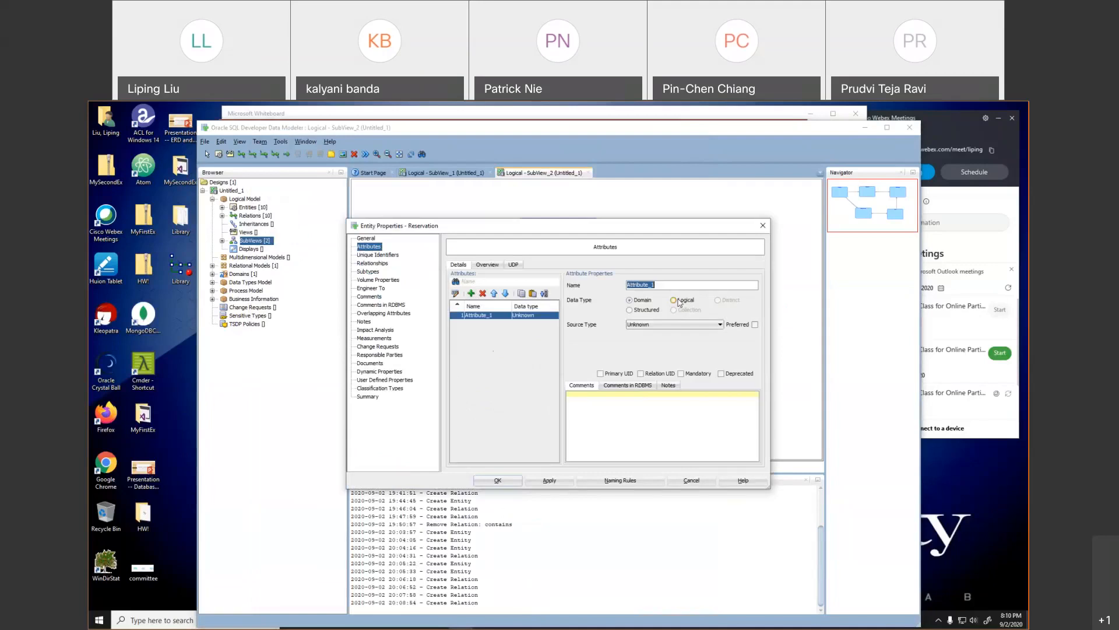
{"action": "type", "text": "RID"}
{"action": "left_click", "coordinate": [678, 300]}
{"action": "left_click", "coordinate": [677, 325]}
{"action": "key", "text": "c"}
{"action": "key", "text": "Return"}
{"action": "left_click", "coordinate": [660, 340]}
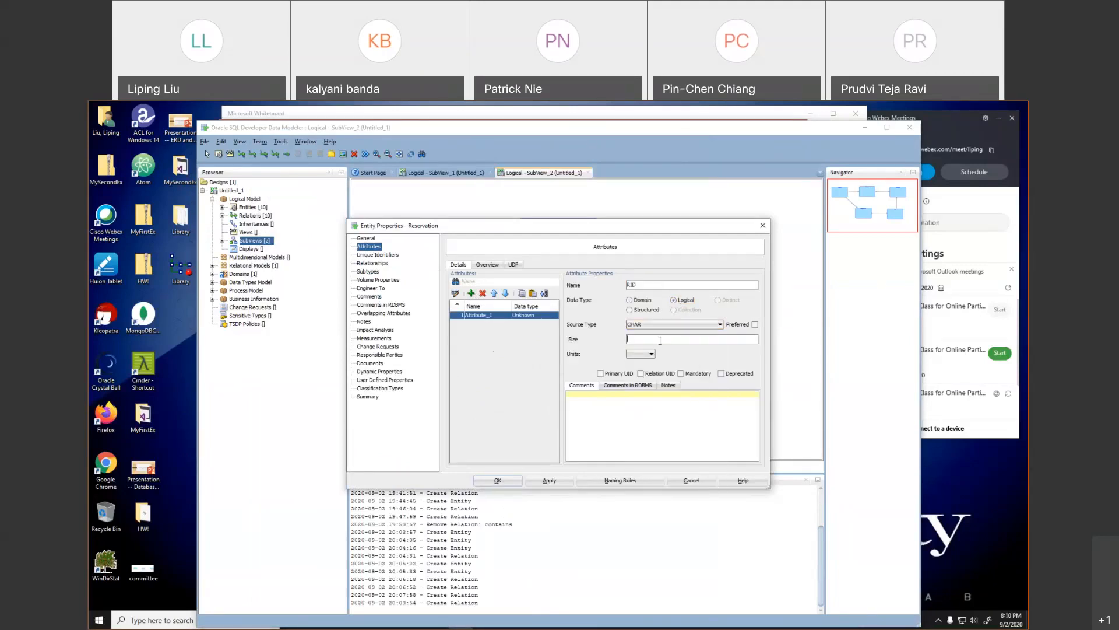
{"action": "type", "text": "12"}
{"action": "left_click", "coordinate": [653, 354]}
{"action": "left_click", "coordinate": [644, 363]}
{"action": "left_click", "coordinate": [601, 374]}
{"action": "left_click", "coordinate": [549, 480]}
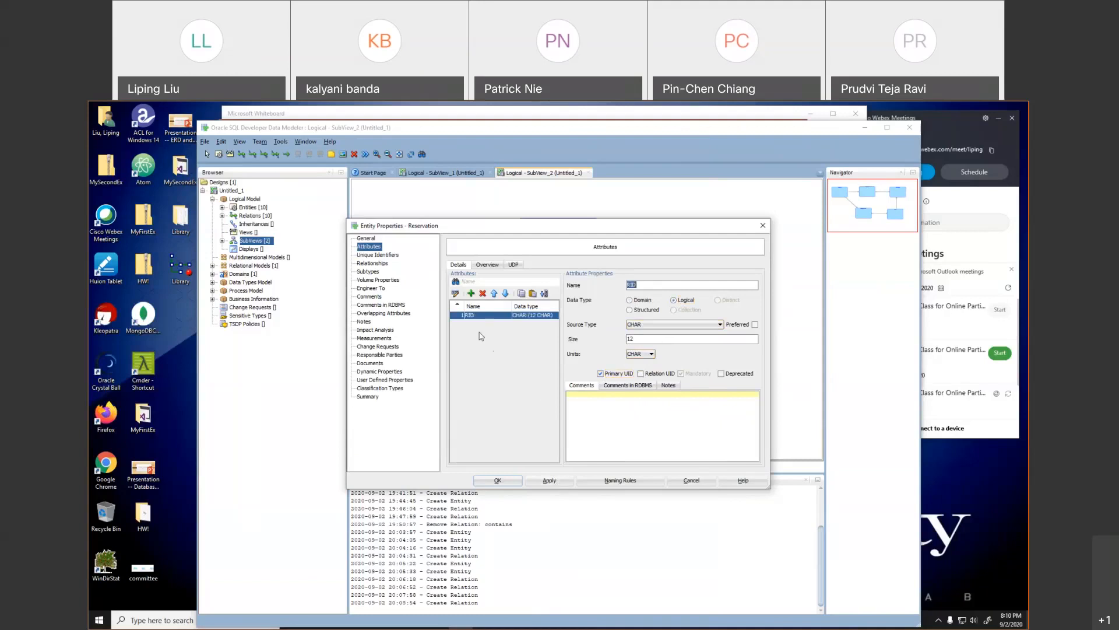
- Add a mandatory RDate attribute of logical type Date to the Reservation entity
{"action": "left_click", "coordinate": [471, 293]}
{"action": "type", "text": "R"}
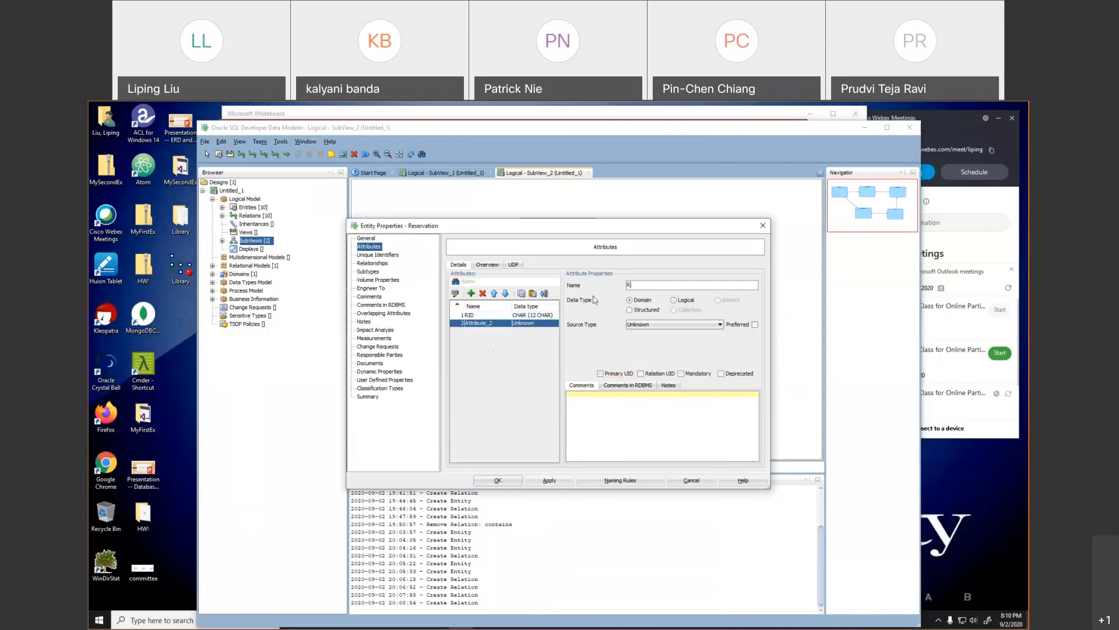
{"action": "type", "text": "Date"}
{"action": "left_click", "coordinate": [674, 300]}
{"action": "left_click", "coordinate": [672, 325]}
{"action": "left_click", "coordinate": [672, 325]}
{"action": "left_click", "coordinate": [680, 374]}
{"action": "left_click", "coordinate": [550, 481]}
- Add an optional Note attribute to Reservation as logical type VARCHAR, size 500 with CHAR units, and save the entity
{"action": "left_click", "coordinate": [472, 294]}
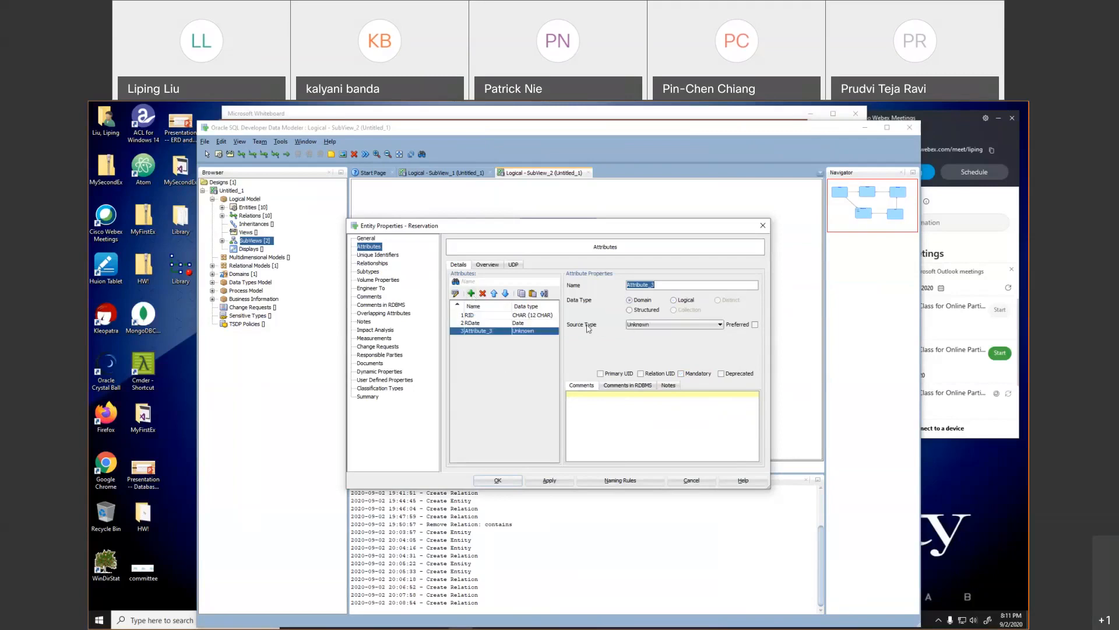
{"action": "type", "text": "Note"}
{"action": "left_click", "coordinate": [682, 300]}
{"action": "left_click", "coordinate": [676, 325]}
{"action": "key", "text": "v"}
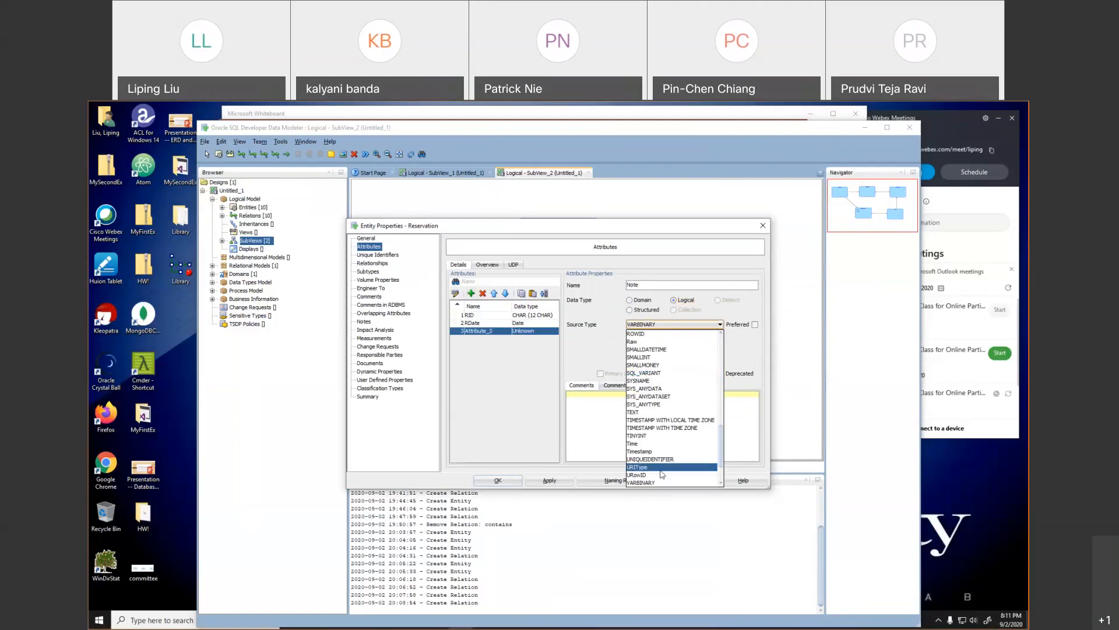
{"action": "key", "text": "v"}
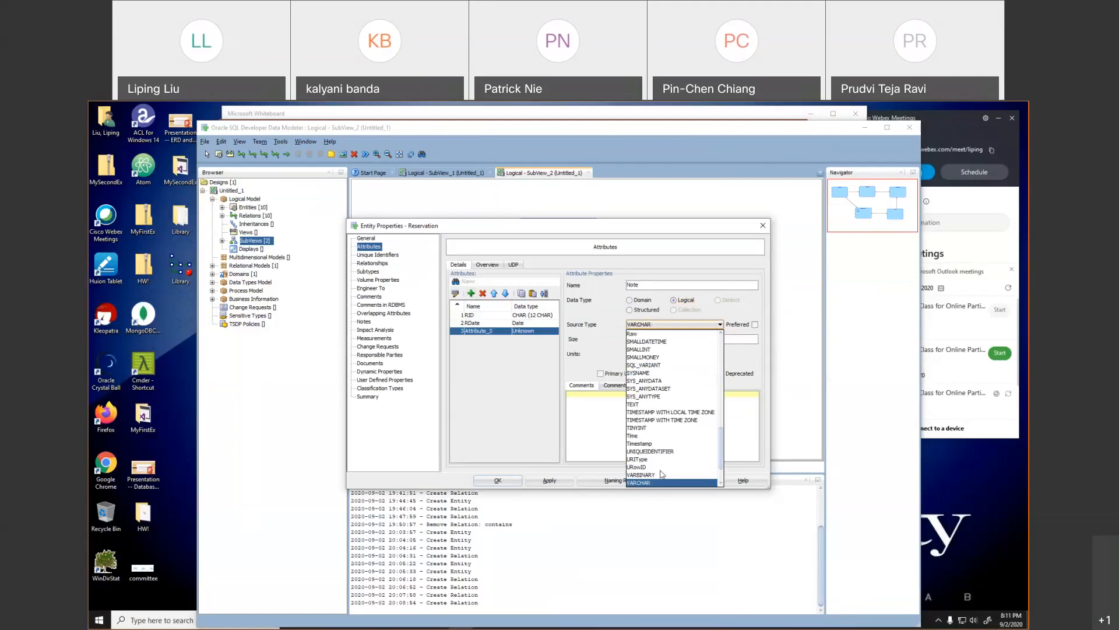
{"action": "left_click", "coordinate": [676, 482]}
{"action": "left_click", "coordinate": [637, 340]}
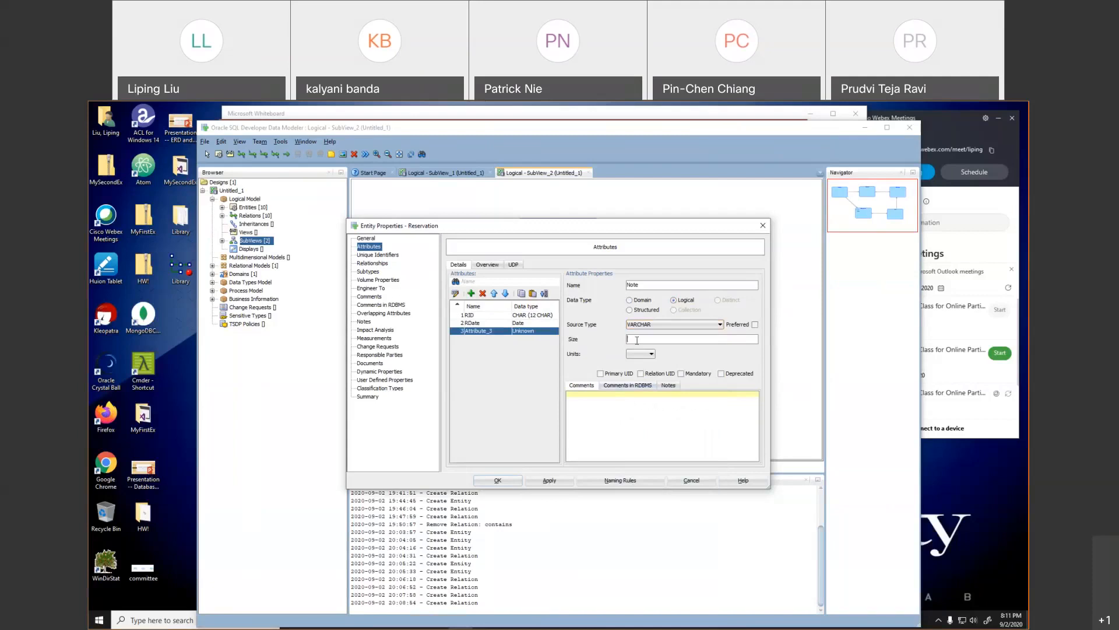
{"action": "type", "text": "500"}
{"action": "left_click", "coordinate": [640, 354]}
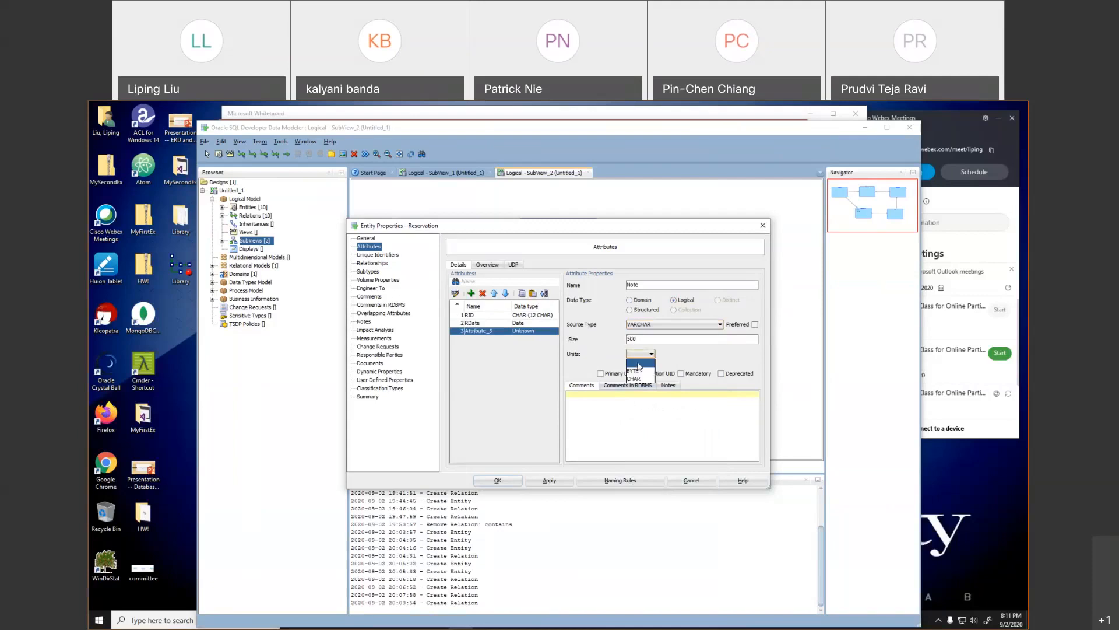
{"action": "left_click", "coordinate": [638, 379]}
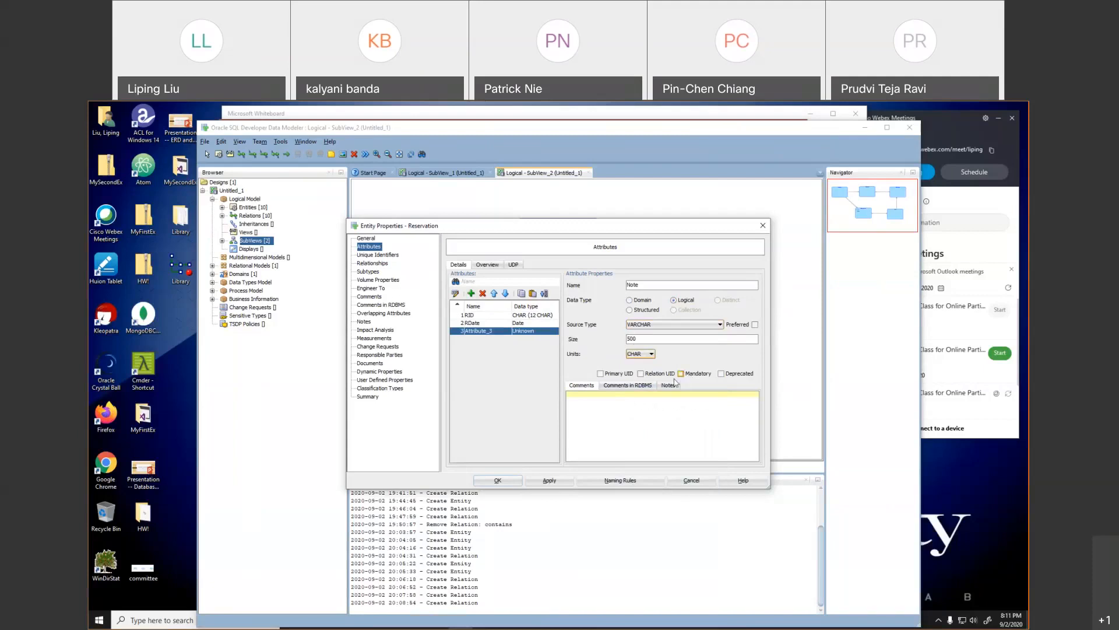
{"action": "left_click", "coordinate": [550, 480]}
{"action": "left_click", "coordinate": [501, 480]}
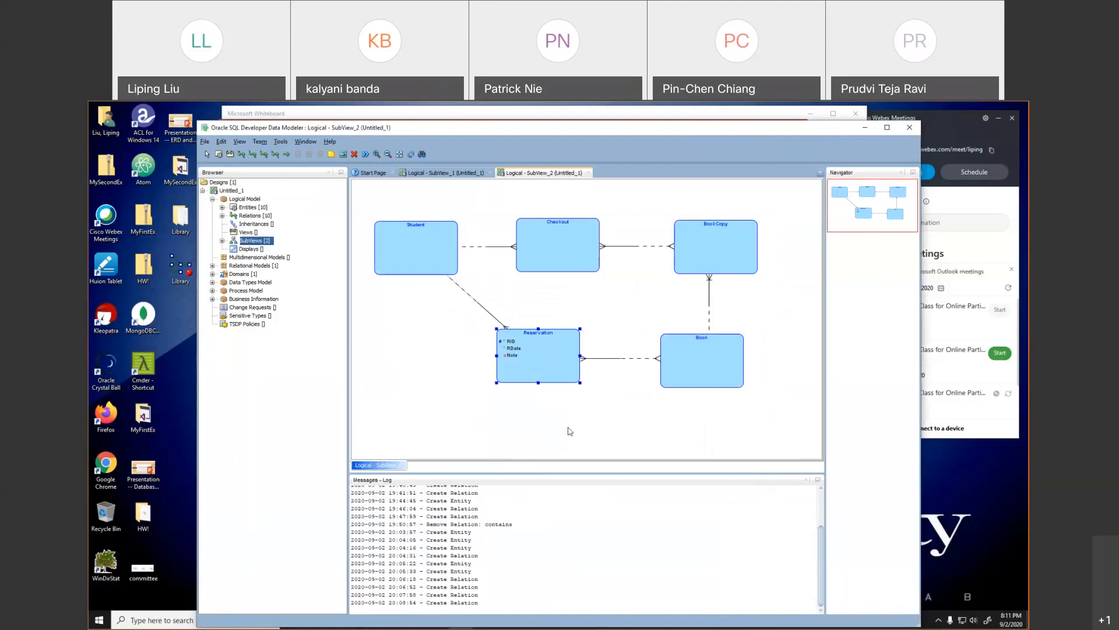
- Add attribute TID to the Checkout entity as logical type CHAR, size 12 with CHAR units, and make it the primary UID
{"action": "double_click", "coordinate": [573, 249]}
{"action": "left_click", "coordinate": [471, 293]}
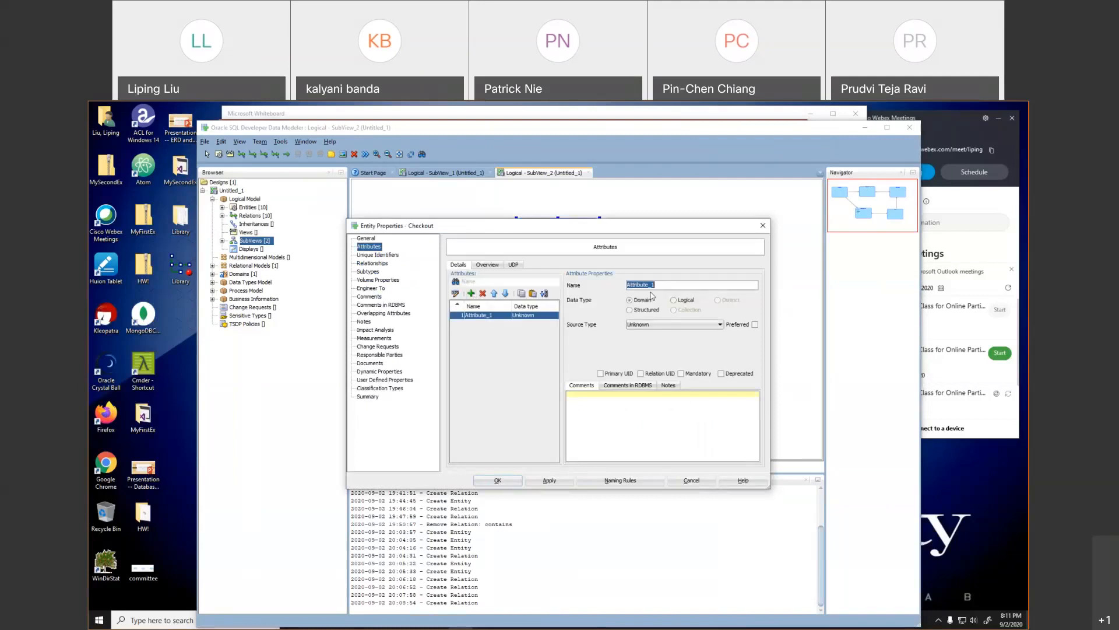
{"action": "type", "text": "TID"}
{"action": "left_click", "coordinate": [673, 299]}
{"action": "left_click", "coordinate": [669, 325]}
{"action": "left_click", "coordinate": [633, 412]}
{"action": "left_click", "coordinate": [658, 338]}
{"action": "type", "text": "12"}
{"action": "left_click", "coordinate": [651, 354]}
{"action": "left_click", "coordinate": [629, 375]}
{"action": "left_click", "coordinate": [600, 374]}
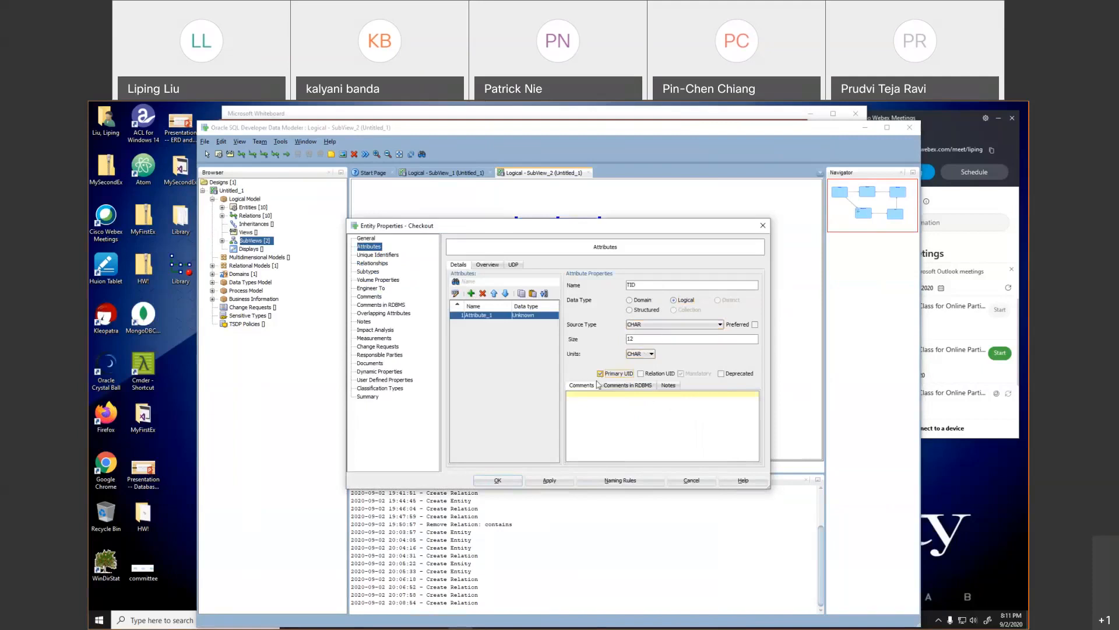
{"action": "left_click", "coordinate": [544, 479]}
- Add a mandatory CDate attribute of logical type Date to the Checkout entity and save the entity
{"action": "left_click", "coordinate": [471, 293]}
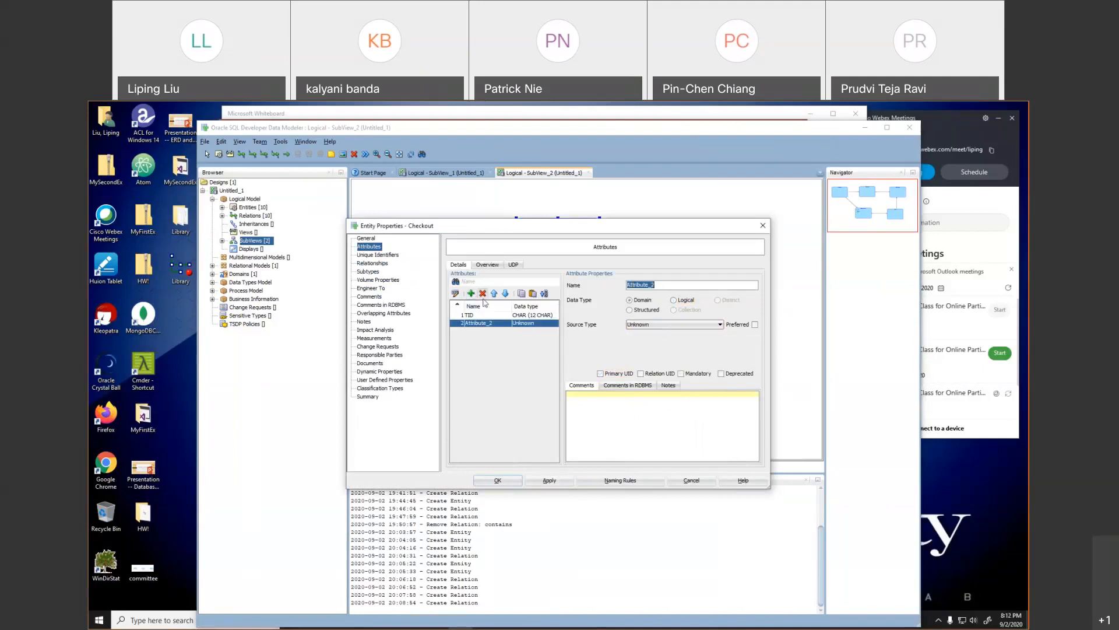
{"action": "type", "text": "CDate"}
{"action": "left_click", "coordinate": [680, 301]}
{"action": "left_click", "coordinate": [672, 324]}
{"action": "key", "text": "d"}
{"action": "key", "text": "d"}
{"action": "key", "text": "Return"}
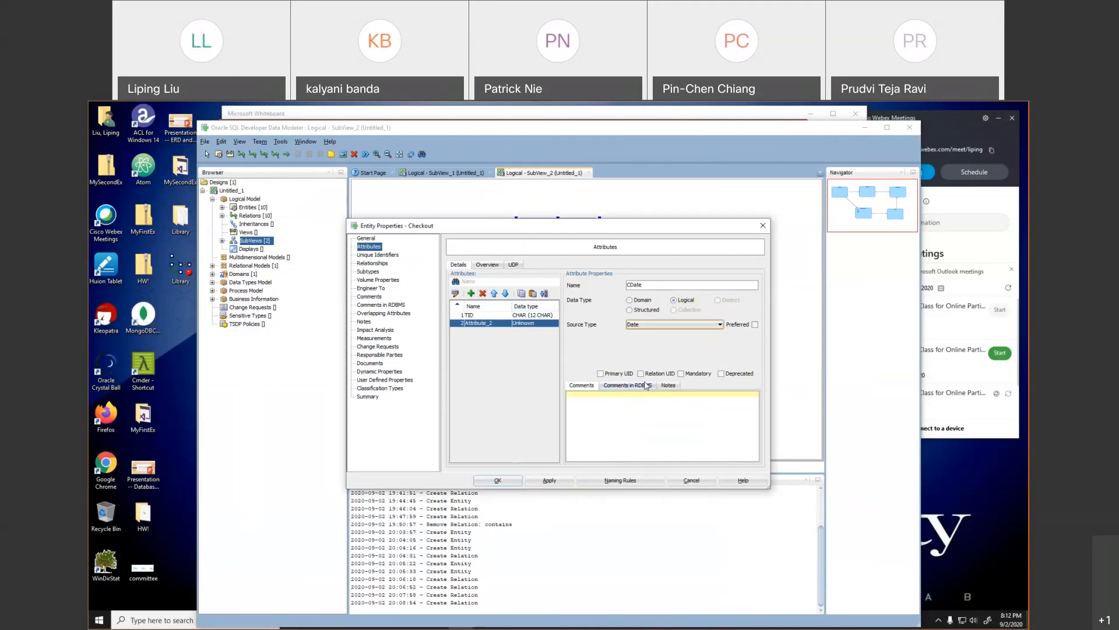
{"action": "left_click", "coordinate": [681, 374]}
{"action": "left_click", "coordinate": [551, 481]}
{"action": "left_click", "coordinate": [554, 484]}
{"action": "left_click", "coordinate": [512, 485]}
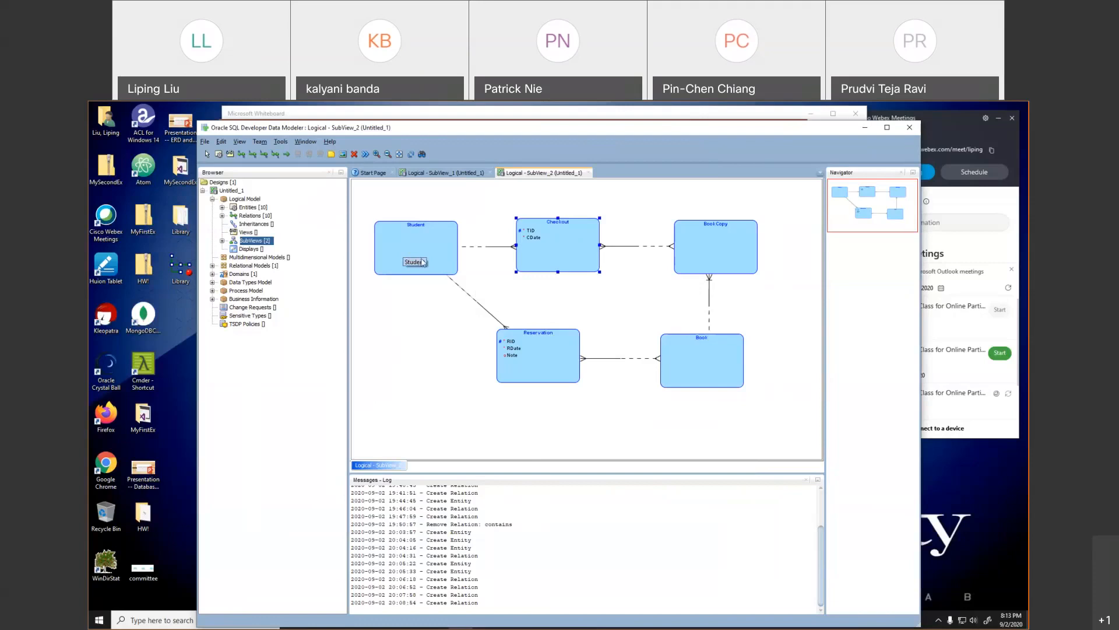
- Add attribute ISBN to the Book entity as logical type CHAR, size 14 with CHAR units, and make it the primary UID
{"action": "left_click", "coordinate": [222, 208]}
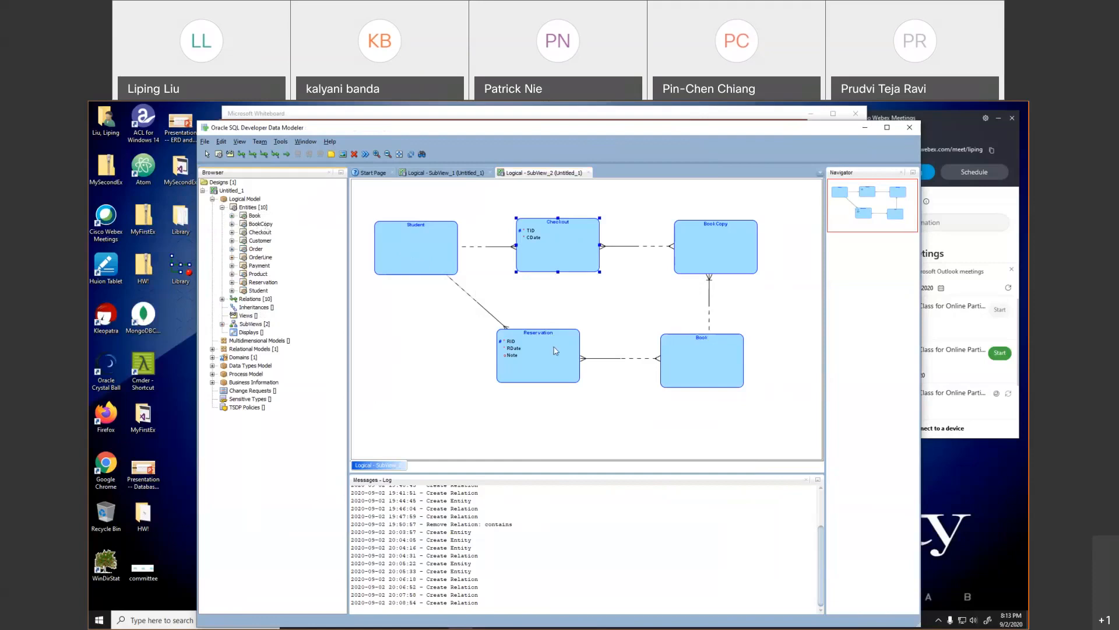
{"action": "double_click", "coordinate": [712, 368]}
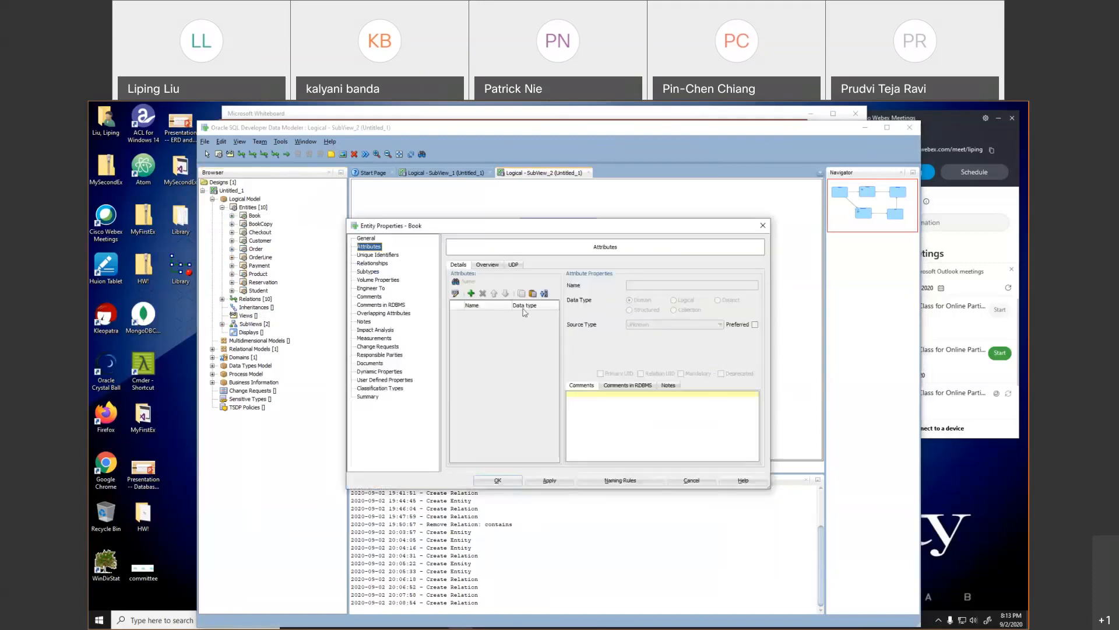
{"action": "left_click", "coordinate": [471, 293]}
{"action": "type", "text": "IS"}
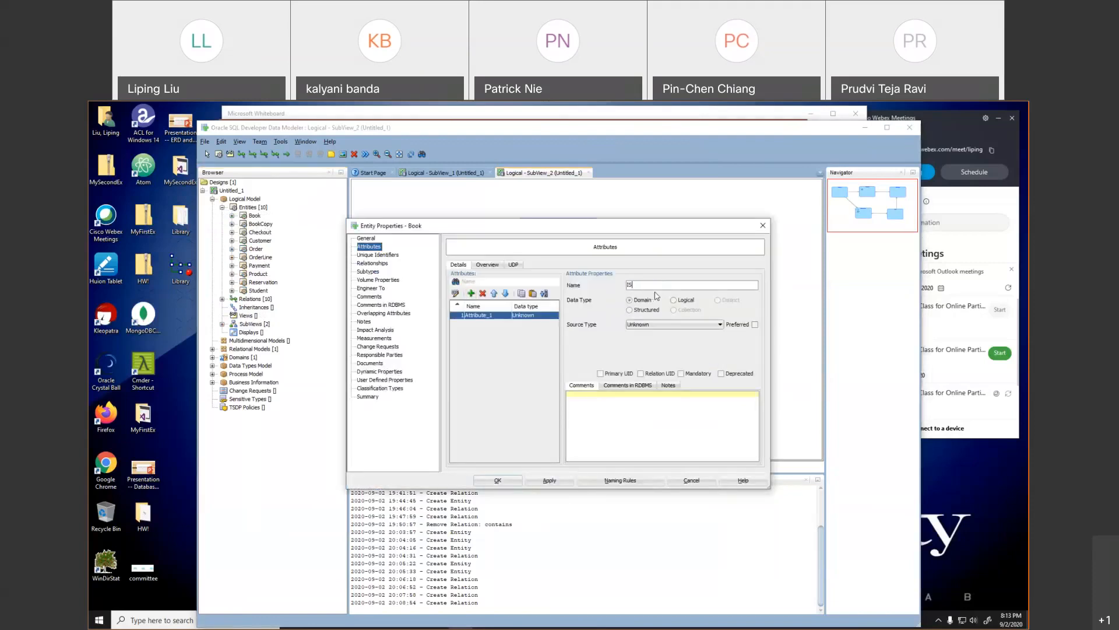
{"action": "type", "text": "BN"}
{"action": "left_click", "coordinate": [682, 302]}
{"action": "left_click", "coordinate": [679, 325]}
{"action": "key", "text": "c"}
{"action": "left_click", "coordinate": [680, 324]}
{"action": "left_click", "coordinate": [653, 338]}
{"action": "type", "text": "1"}
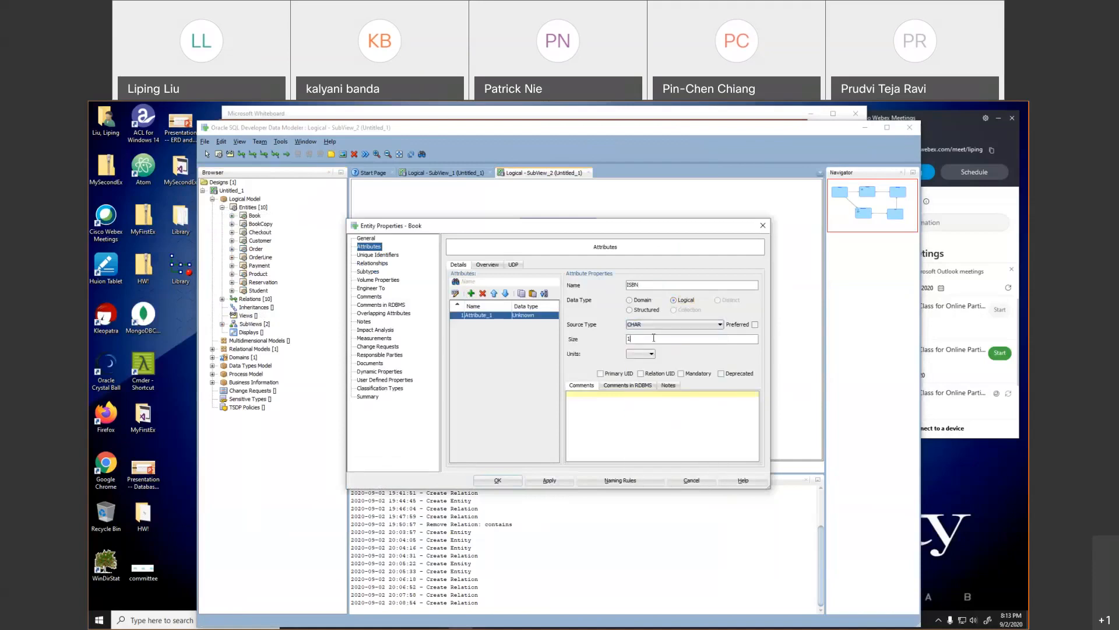
{"action": "type", "text": "4"}
{"action": "left_click", "coordinate": [631, 379]}
{"action": "left_click", "coordinate": [600, 373]}
{"action": "left_click", "coordinate": [549, 480]}
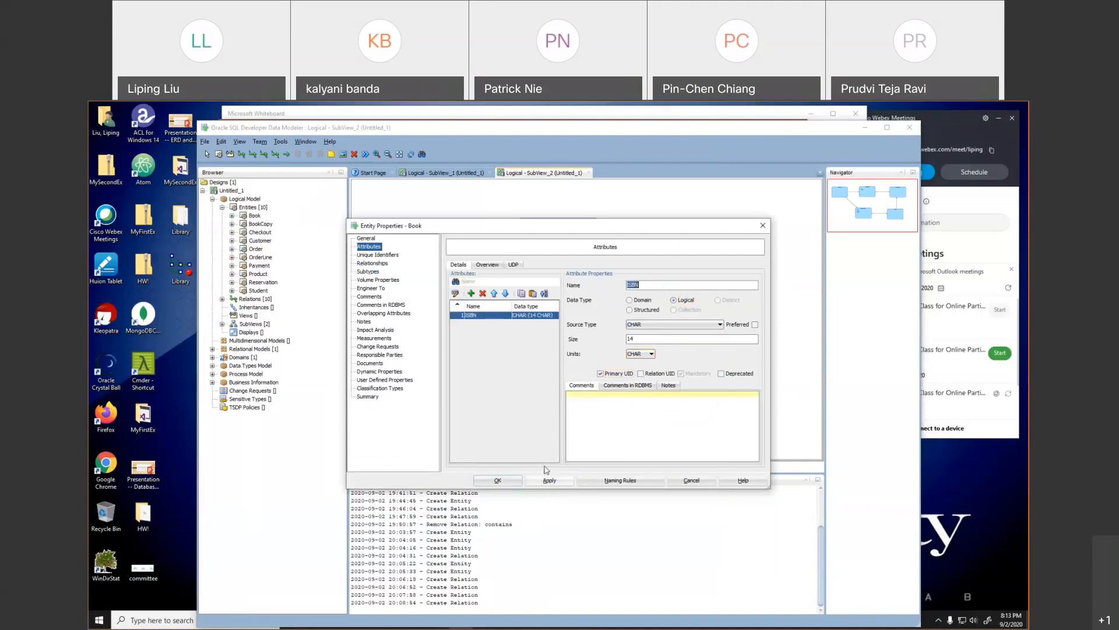
- Add a mandatory Title attribute to Book as logical type CHAR, size 100 with CHAR units
{"action": "left_click", "coordinate": [471, 293]}
{"action": "type", "text": "Tittle"}
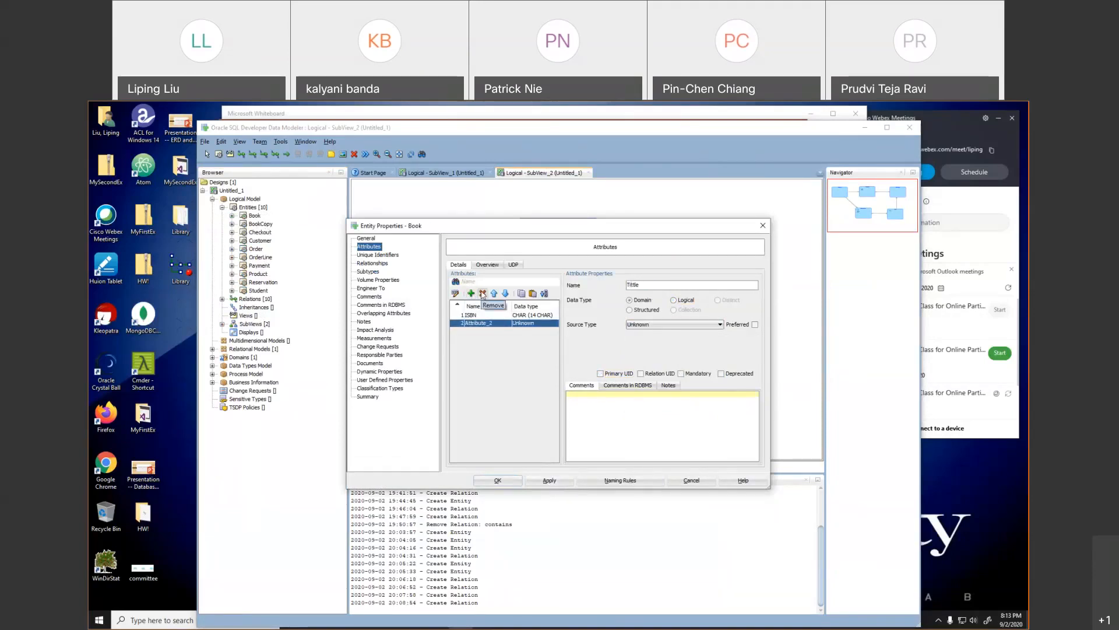
{"action": "left_click", "coordinate": [673, 300]}
{"action": "left_click", "coordinate": [677, 328]}
{"action": "key", "text": "c"}
{"action": "left_click", "coordinate": [676, 326]}
{"action": "left_click", "coordinate": [651, 340]}
{"action": "type", "text": "10"}
{"action": "left_click", "coordinate": [648, 357]}
{"action": "left_click", "coordinate": [649, 379]}
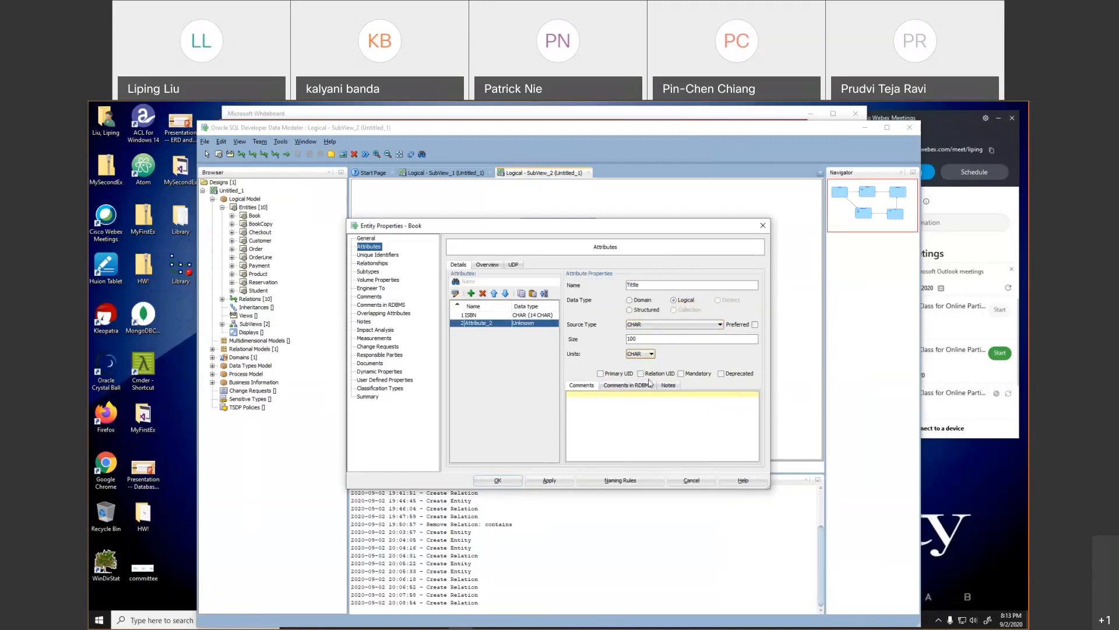
{"action": "left_click", "coordinate": [681, 373]}
{"action": "left_click", "coordinate": [549, 478]}
- Add an optional Abstract attribute to Book as logical type VARCHAR, size 2000 with CHAR units
{"action": "left_click", "coordinate": [472, 294]}
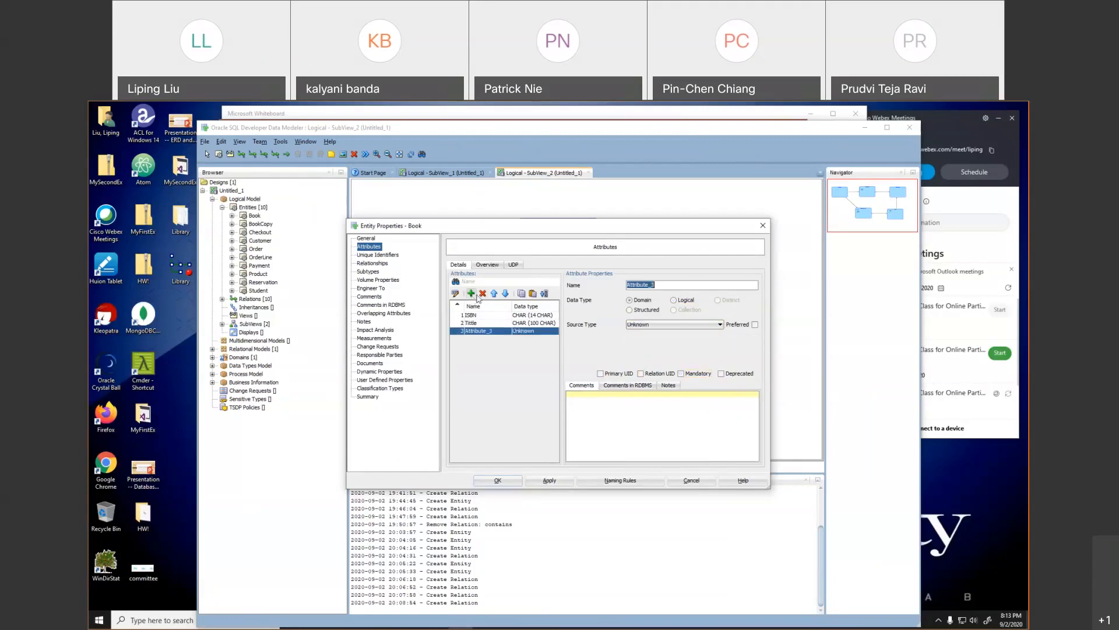
{"action": "type", "text": "Abstract"}
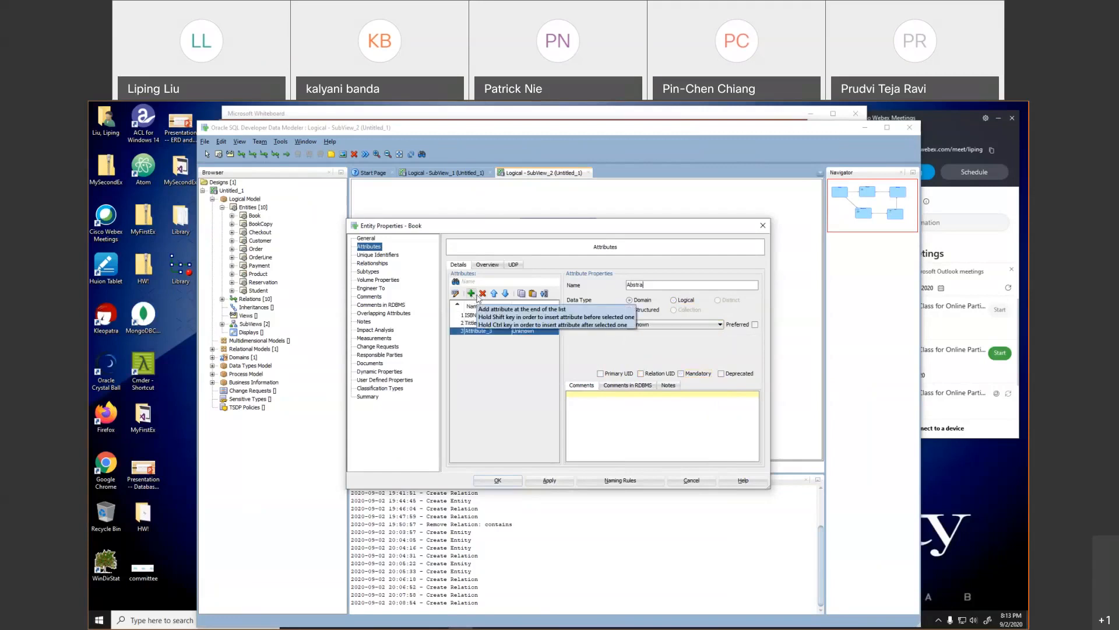
{"action": "left_click", "coordinate": [686, 300]}
{"action": "left_click", "coordinate": [688, 324]}
{"action": "key", "text": "Down"}
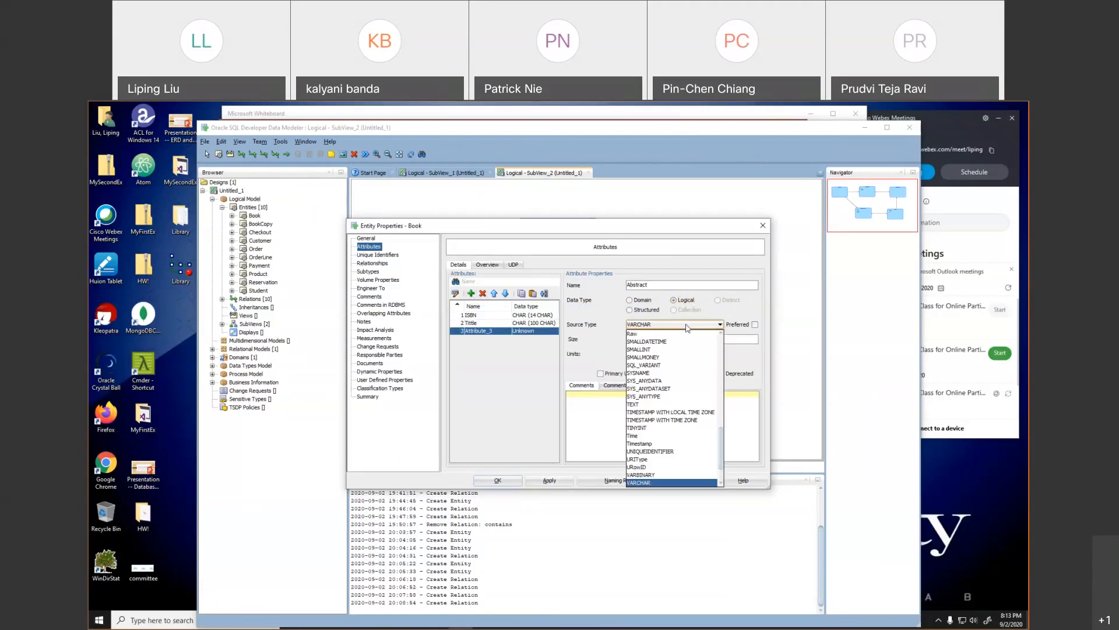
{"action": "left_click", "coordinate": [688, 325]}
{"action": "left_click", "coordinate": [666, 339]}
{"action": "type", "text": "2000"}
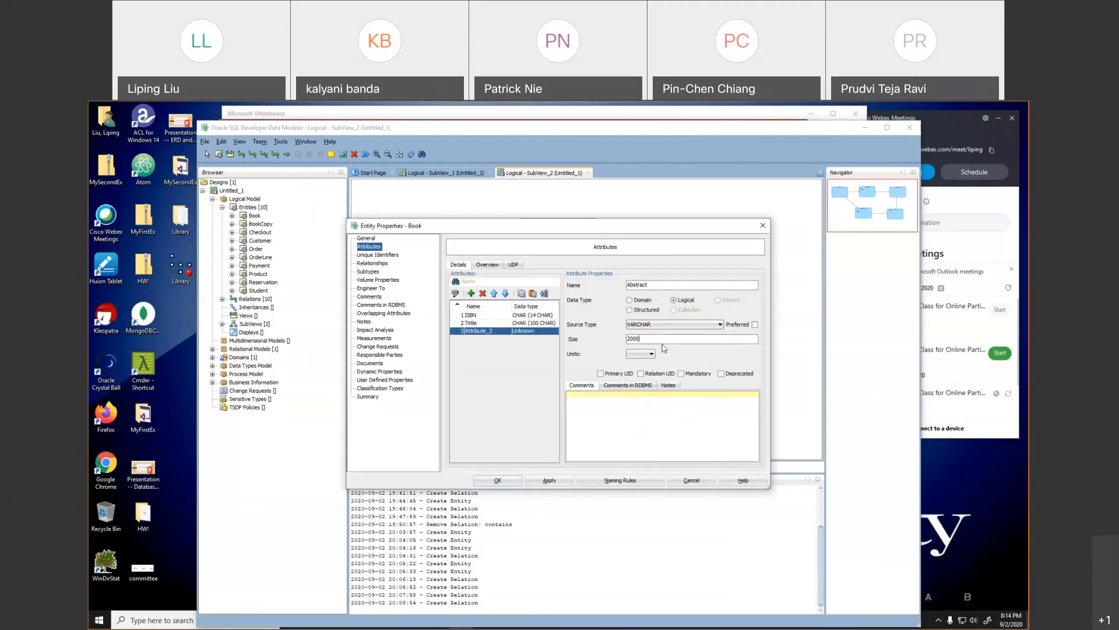
{"action": "left_click", "coordinate": [652, 353]}
{"action": "left_click", "coordinate": [636, 378]}
{"action": "left_click", "coordinate": [560, 481]}
- Add a pages attribute to Book as logical type NUMERIC with precision 4 and scale 0, and save the entity
{"action": "left_click", "coordinate": [471, 293]}
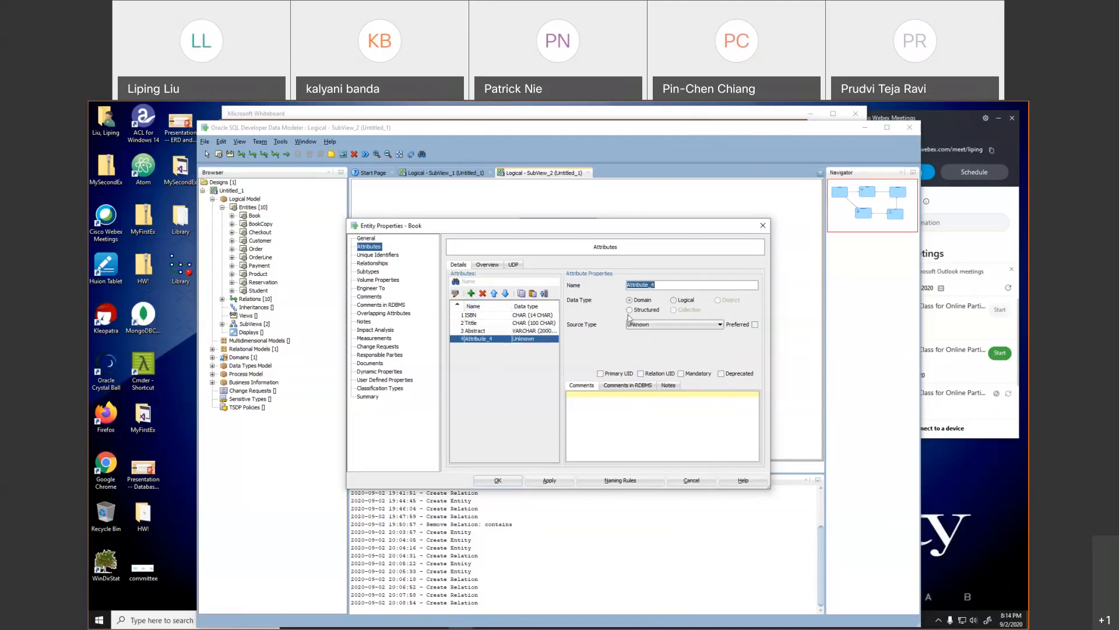
{"action": "type", "text": "pages"}
{"action": "left_click", "coordinate": [675, 300]}
{"action": "left_click", "coordinate": [676, 324]}
{"action": "type", "text": "nu"}
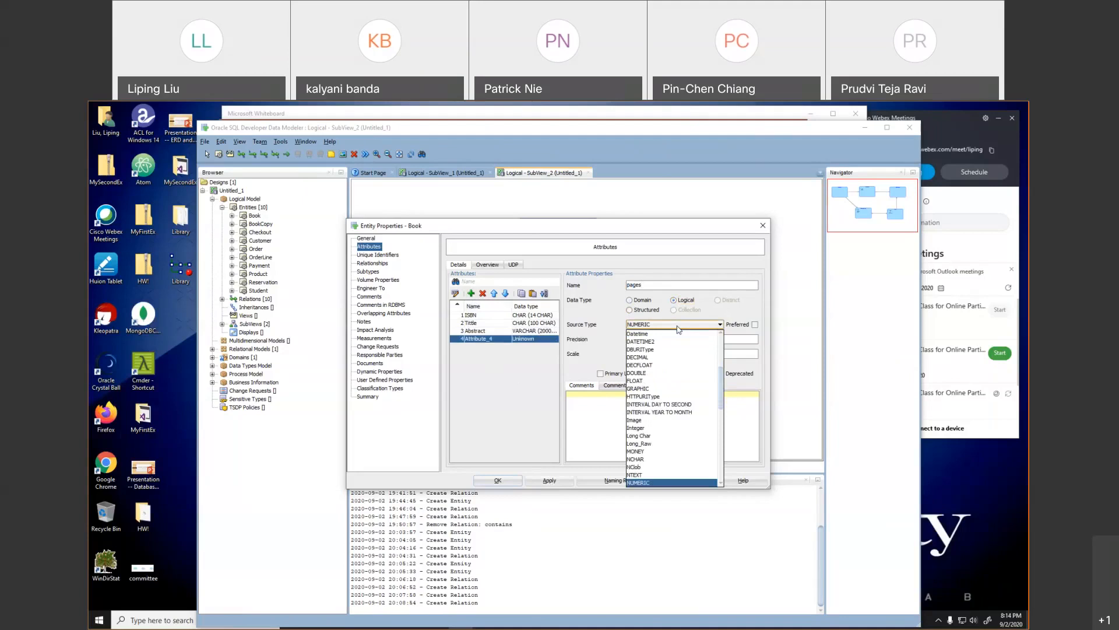
{"action": "key", "text": "Return"}
{"action": "left_click", "coordinate": [655, 338]}
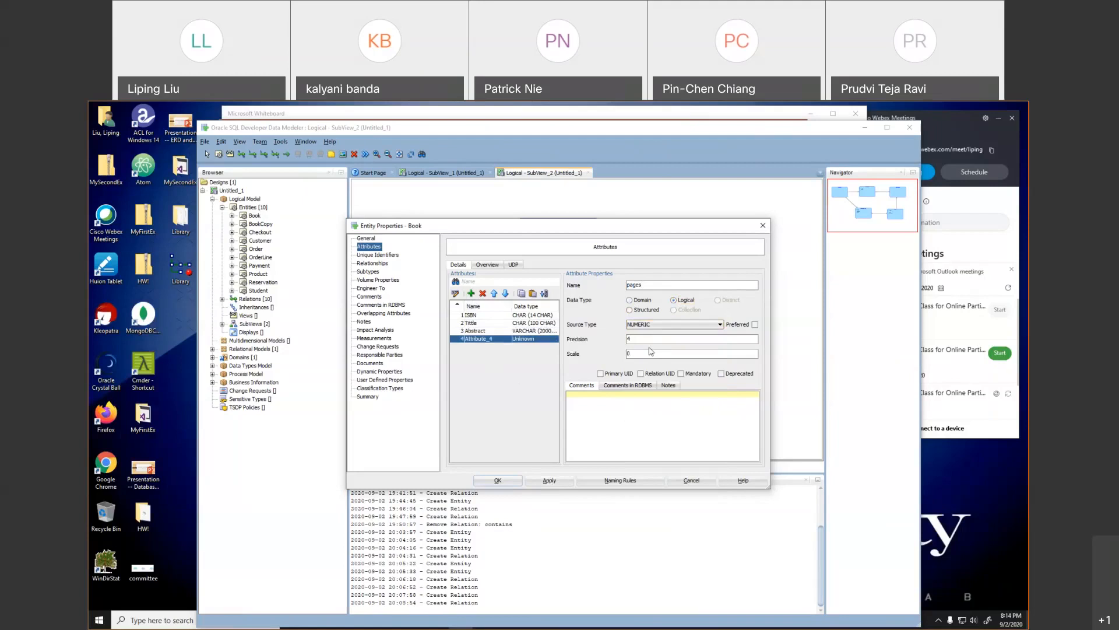
{"action": "left_click", "coordinate": [563, 481]}
{"action": "left_click", "coordinate": [499, 481]}
- Add a CNO attribute to BookCopy as logical type NUMERIC with precision 3, and make it the primary UID
{"action": "double_click", "coordinate": [711, 263]}
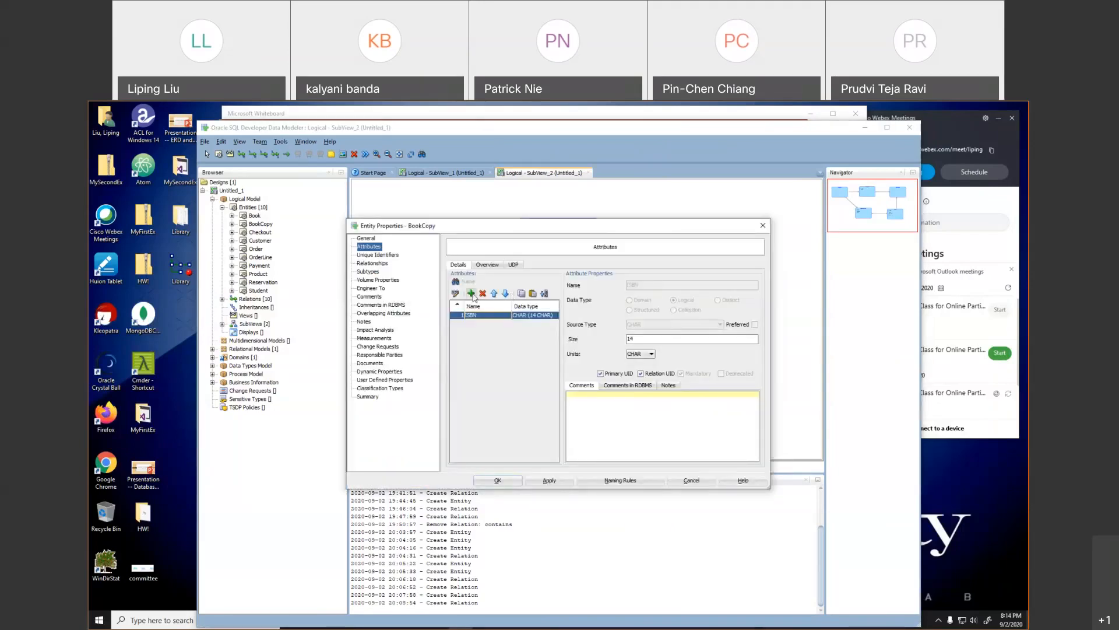
{"action": "left_click", "coordinate": [471, 293]}
{"action": "type", "text": "C"}
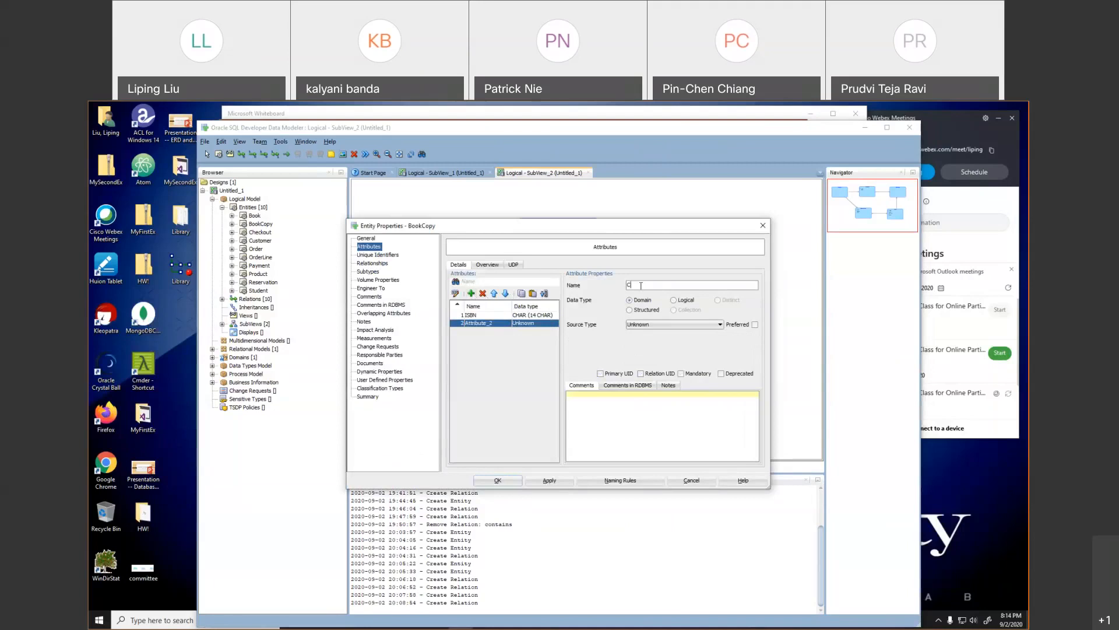
{"action": "type", "text": "NO"}
{"action": "left_click", "coordinate": [674, 300]}
{"action": "left_click", "coordinate": [666, 325]}
{"action": "type", "text": "NUMERIC"}
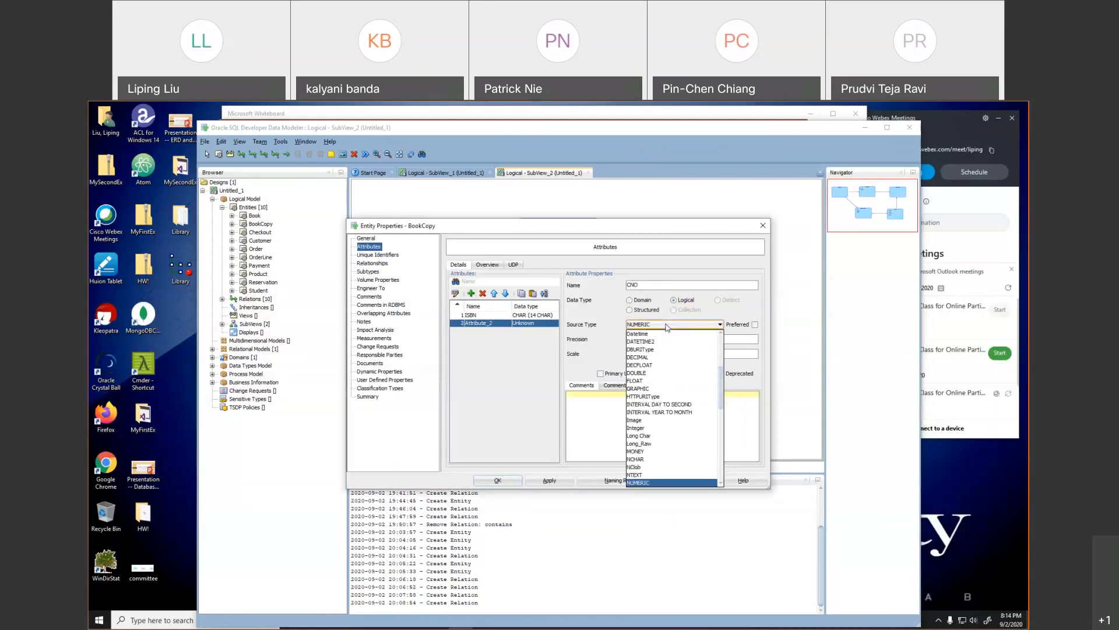
{"action": "key", "text": "Return"}
{"action": "left_click", "coordinate": [658, 339]}
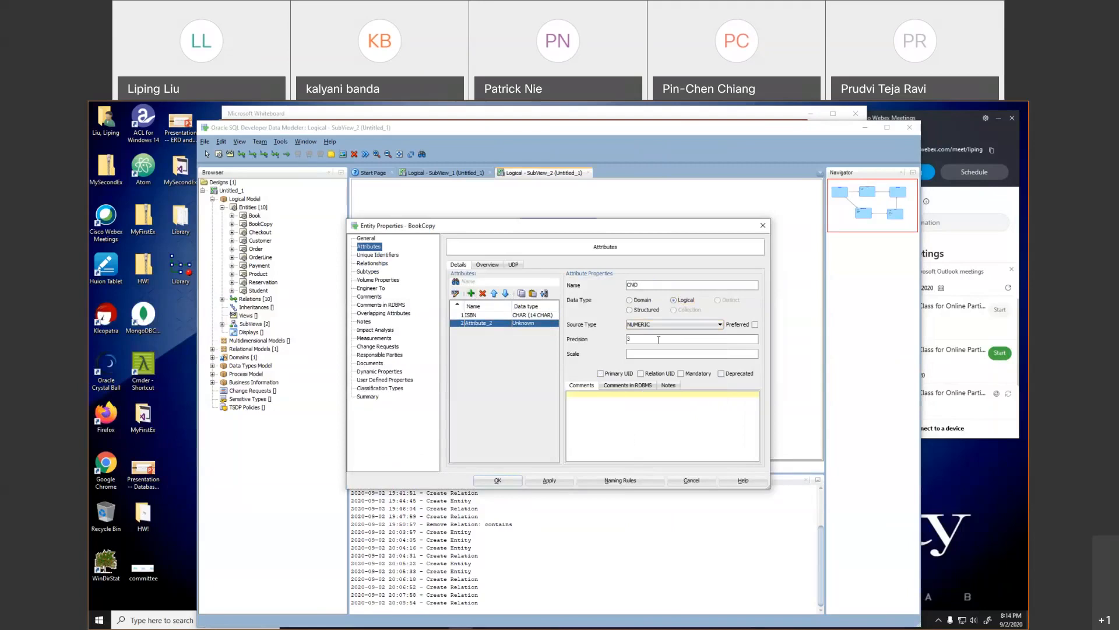
{"action": "left_click", "coordinate": [655, 352]}
{"action": "left_click", "coordinate": [616, 376]}
{"action": "left_click", "coordinate": [549, 480]}
- Add an optional Condition attribute to BookCopy as logical type CHAR, size 50 with CHAR units
{"action": "left_click", "coordinate": [471, 293]}
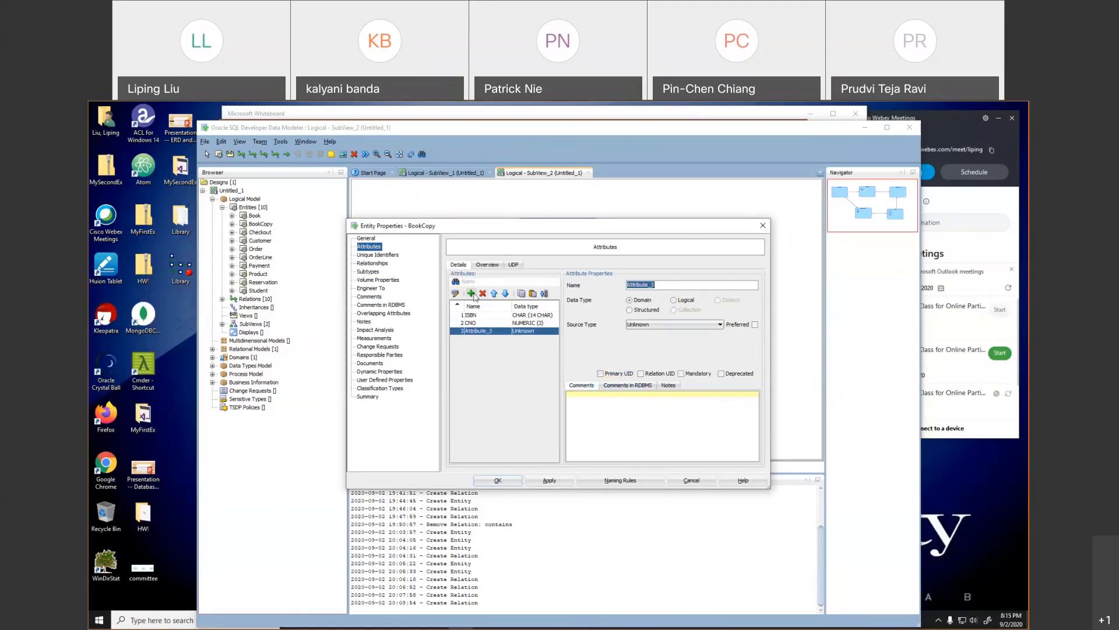
{"action": "type", "text": "Condition"}
{"action": "left_click", "coordinate": [685, 301]}
{"action": "left_click", "coordinate": [686, 324]}
{"action": "left_click", "coordinate": [636, 411]}
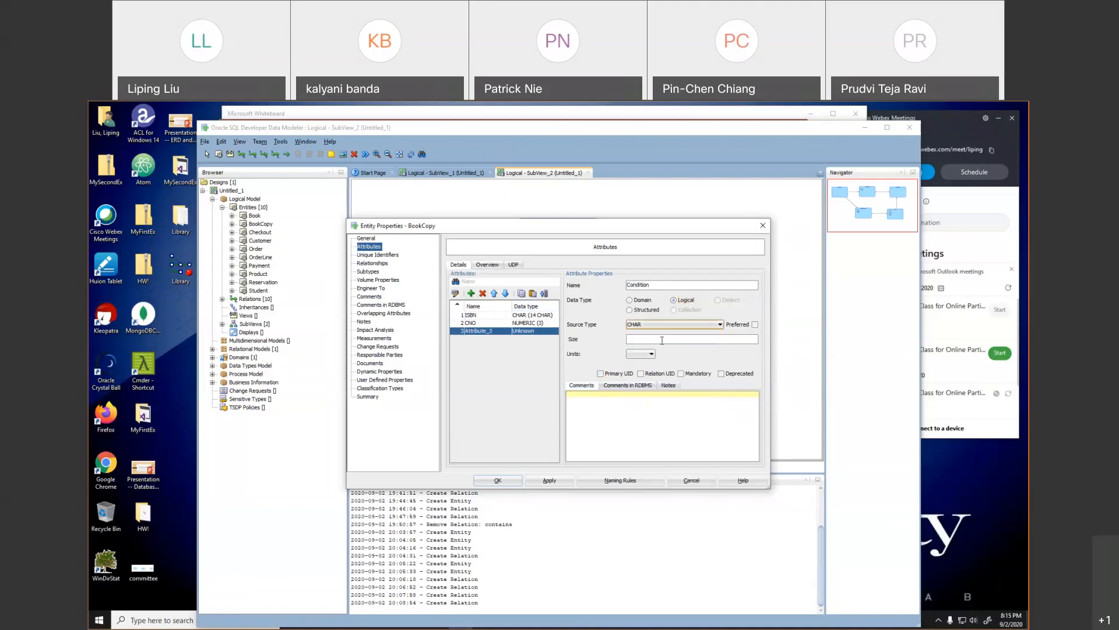
{"action": "type", "text": "50"}
{"action": "left_click", "coordinate": [641, 354]}
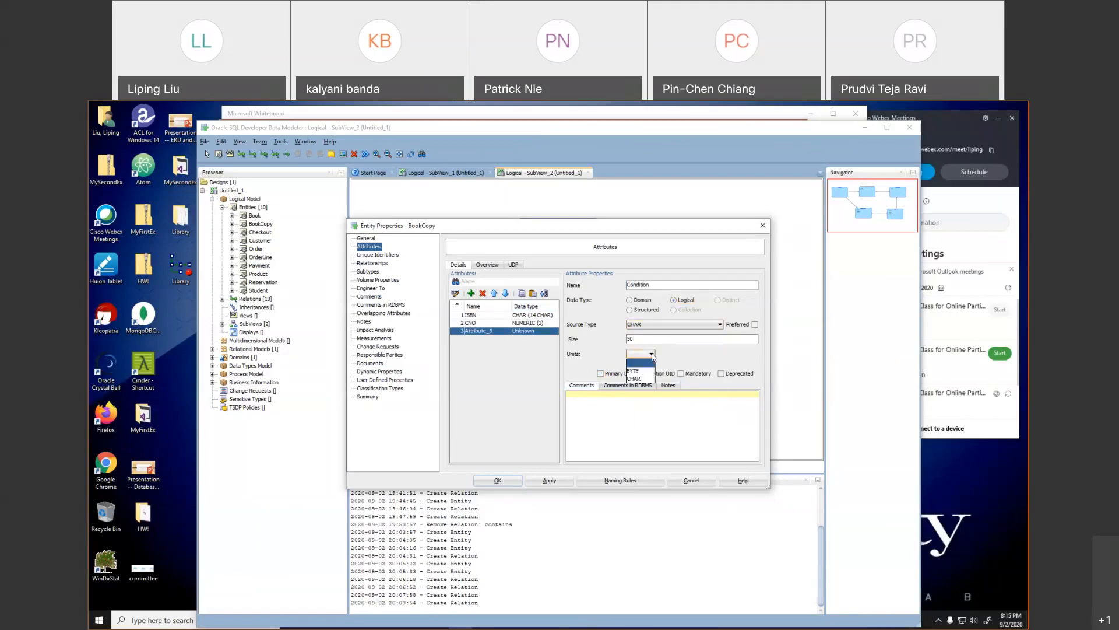
{"action": "left_click", "coordinate": [640, 376]}
{"action": "left_click", "coordinate": [549, 480]}
- Add a PurchasePrice attribute to BookCopy as logical type NUMERIC with precision 5 and scale 2, and save the entity
{"action": "left_click", "coordinate": [471, 294]}
{"action": "type", "text": "P"}
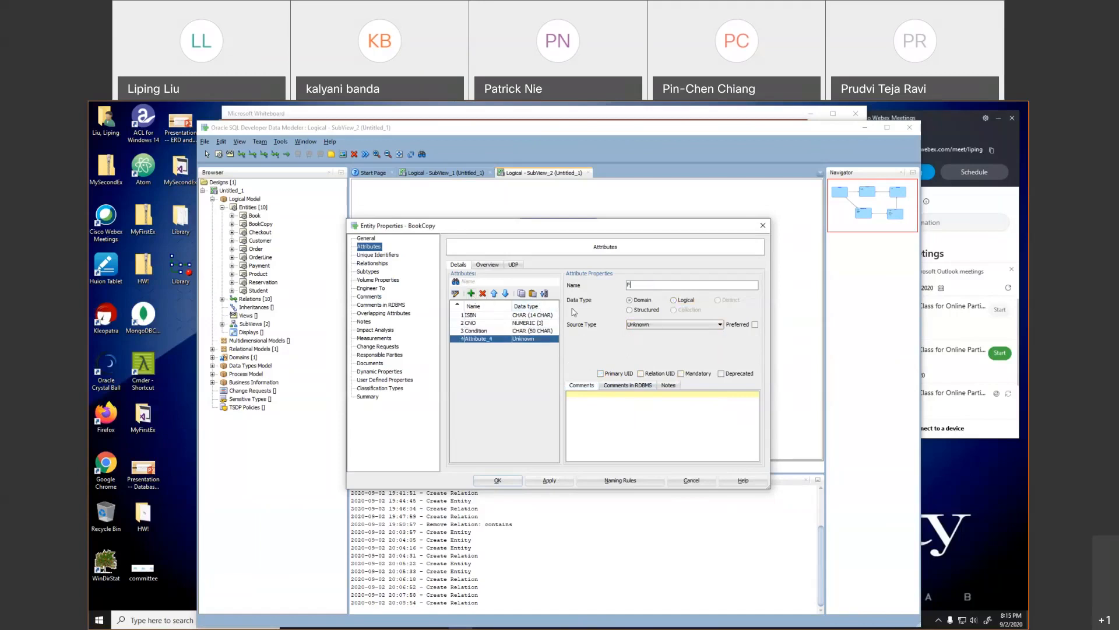
{"action": "type", "text": "urchasePrice"}
{"action": "left_click", "coordinate": [673, 300]}
{"action": "left_click", "coordinate": [684, 325]}
{"action": "type", "text": "nu"}
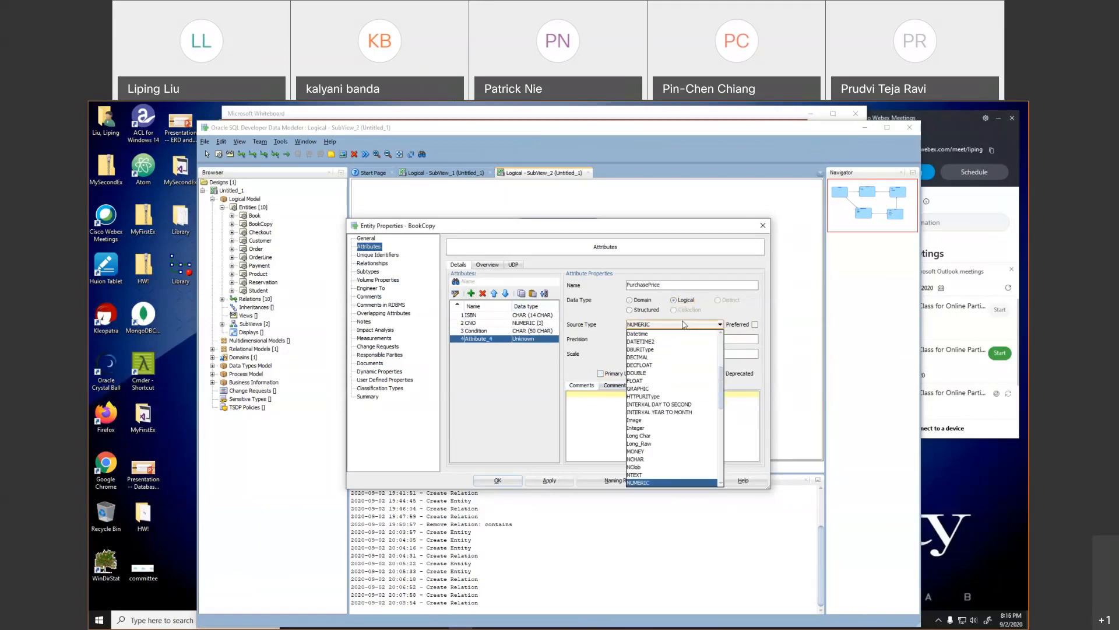
{"action": "key", "text": "Return"}
{"action": "left_click", "coordinate": [648, 339]}
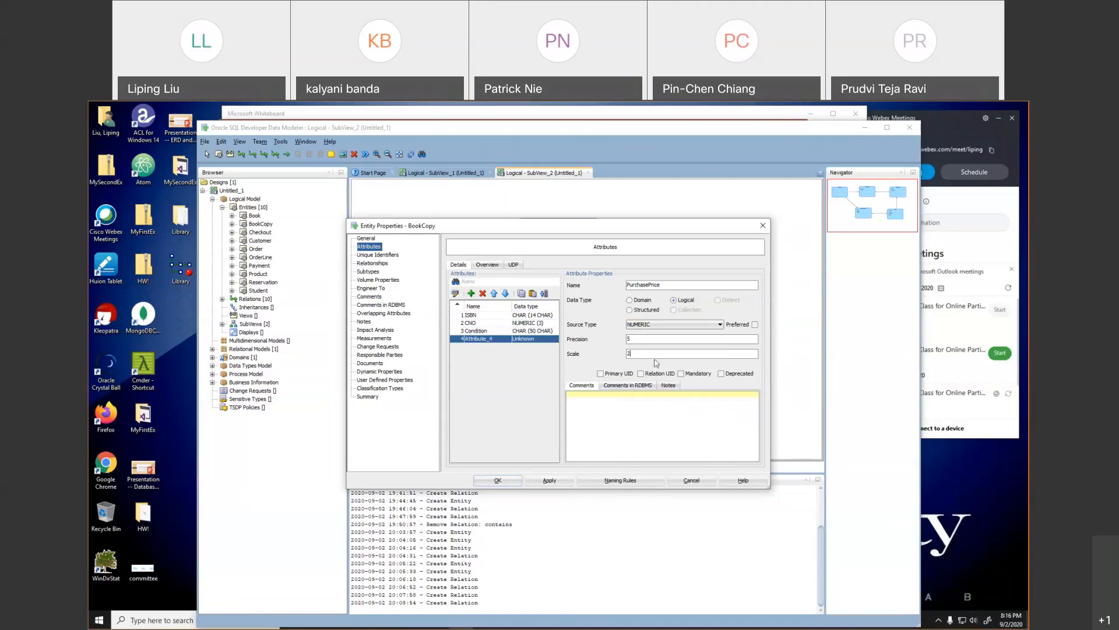
{"action": "left_click", "coordinate": [549, 480]}
{"action": "left_click", "coordinate": [499, 480]}
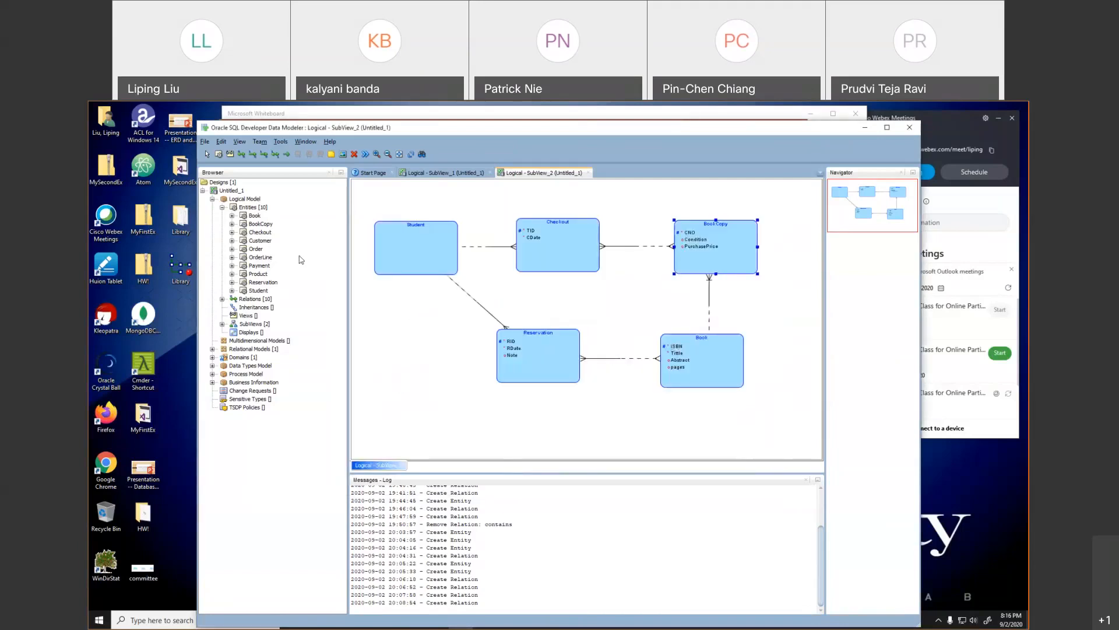
- Move the Student entity slightly up and away from Checkout in the diagram
{"action": "left_click_drag", "start_coordinate": [417, 261], "coordinate": [407, 257]}
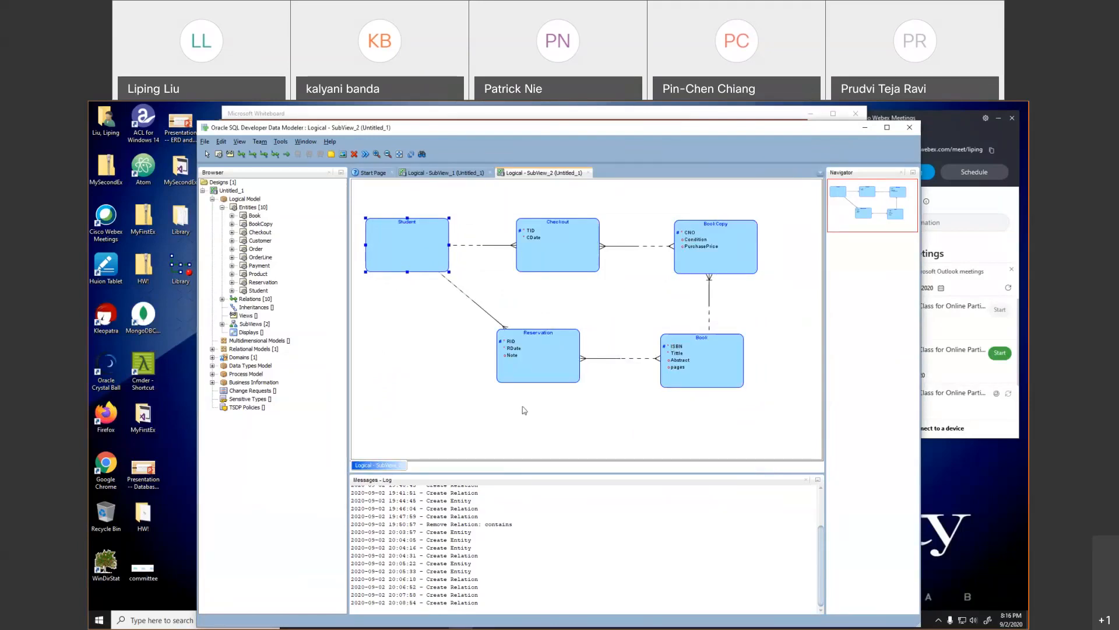
{"action": "left_click", "coordinate": [610, 360]}
{"action": "left_click", "coordinate": [705, 378]}
{"action": "left_click", "coordinate": [607, 358]}
{"action": "left_click", "coordinate": [684, 256]}
{"action": "left_click", "coordinate": [578, 254]}
- Create a new entity below Reservation and Book and name it priority
{"action": "left_click", "coordinate": [220, 156]}
{"action": "left_click", "coordinate": [601, 426]}
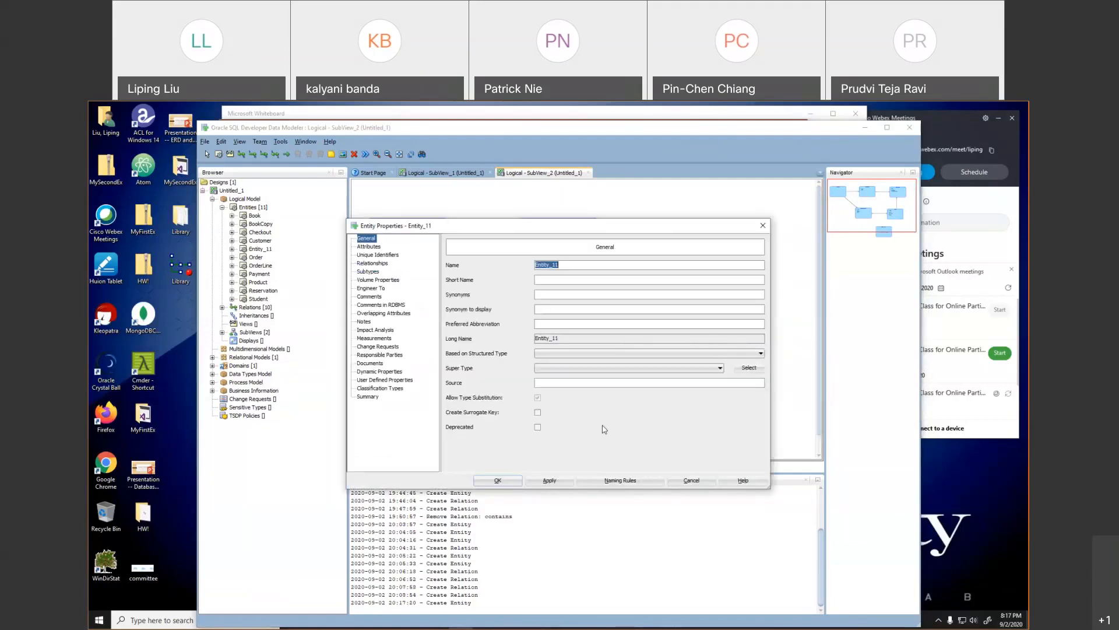
{"action": "type", "text": "U"}
{"action": "type", "text": "r"}
{"action": "type", "text": "iority"}
- Add an Urgency attribute to the priority entity as logical type CHAR with size 10
{"action": "left_click", "coordinate": [371, 246]}
{"action": "left_click", "coordinate": [471, 293]}
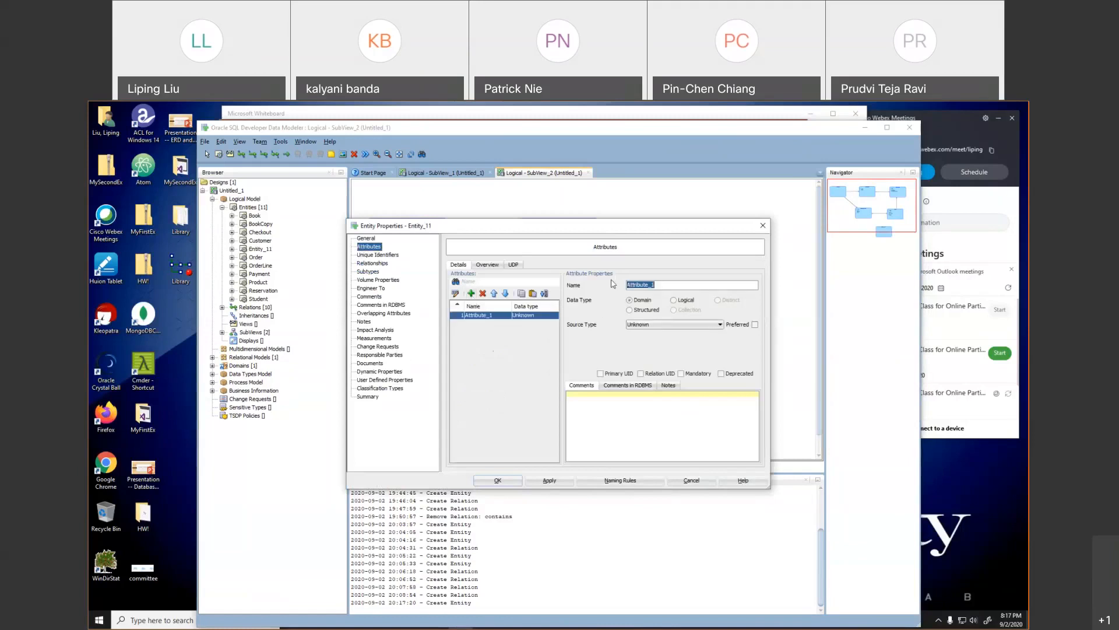
{"action": "type", "text": "Urgency"}
{"action": "left_click", "coordinate": [680, 300]}
{"action": "left_click", "coordinate": [674, 325]}
{"action": "key", "text": "c"}
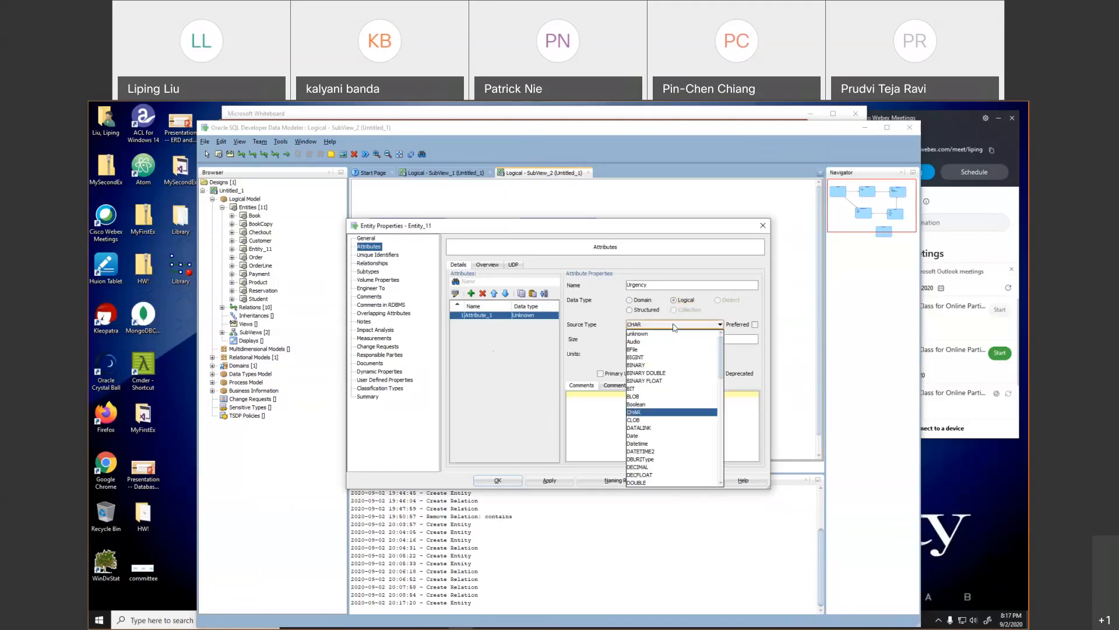
{"action": "left_click", "coordinate": [675, 326]}
{"action": "left_click", "coordinate": [648, 336]}
{"action": "type", "text": "10"}
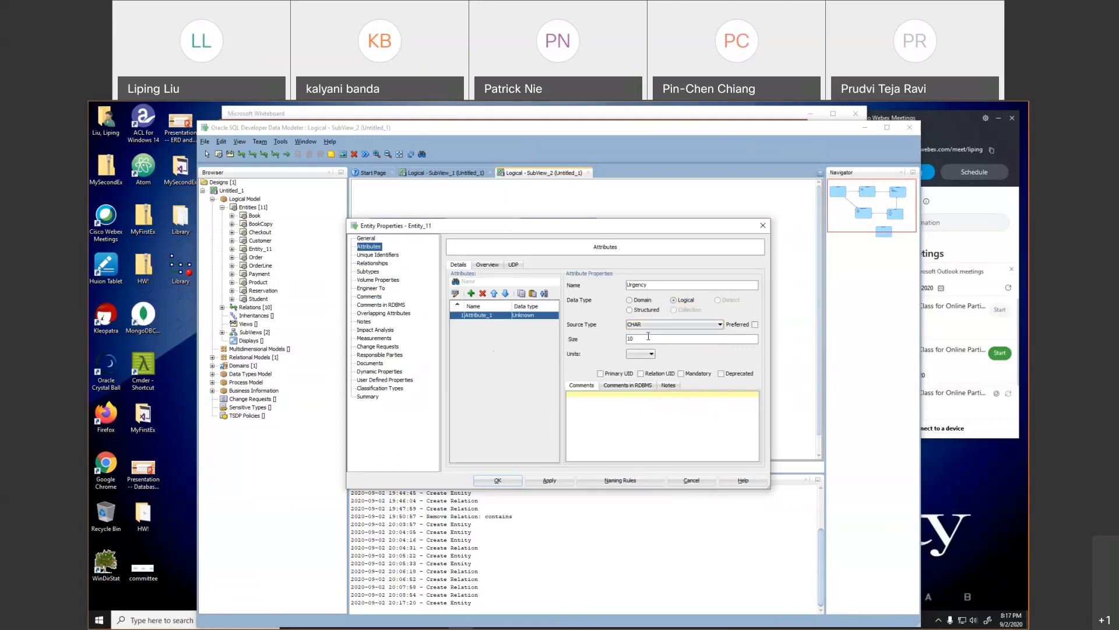
- Set the Urgency attribute's units to CHAR, save the entity, and move it slightly up and toward Reservation
{"action": "left_click", "coordinate": [650, 354]}
{"action": "left_click", "coordinate": [636, 371]}
{"action": "left_click", "coordinate": [648, 354]}
{"action": "left_click", "coordinate": [640, 379]}
{"action": "left_click", "coordinate": [640, 373]}
{"action": "left_click", "coordinate": [553, 481]}
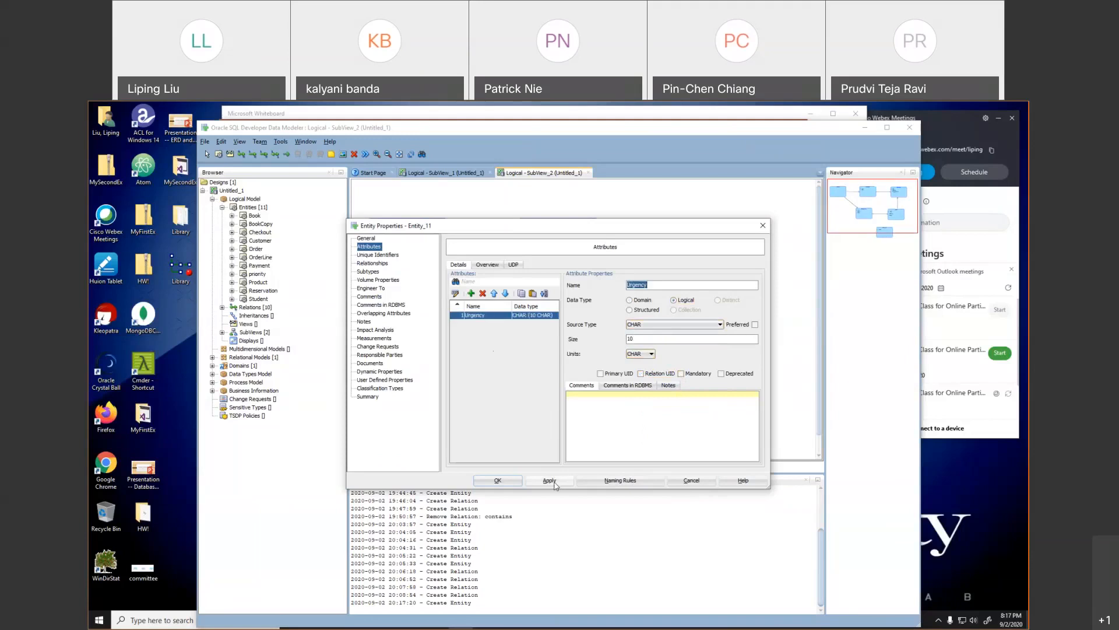
{"action": "left_click", "coordinate": [507, 483]}
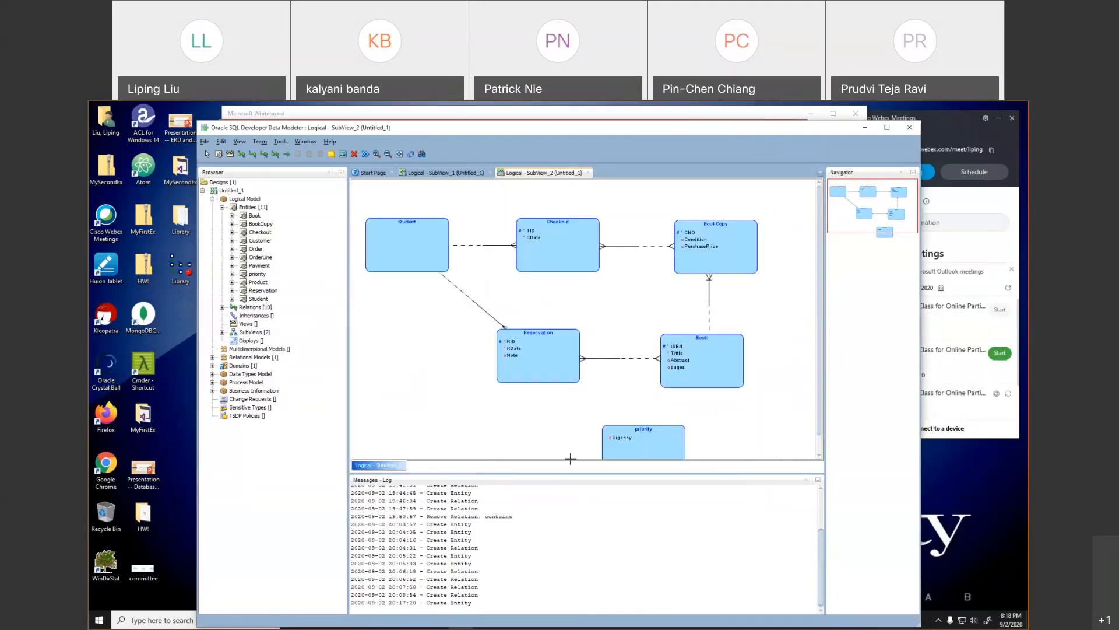
{"action": "mouse_move", "coordinate": [601, 426]}
{"action": "left_mouse_down"}
{"action": "mouse_move", "coordinate": [609, 436]}
{"action": "mouse_move", "coordinate": [592, 420]}
{"action": "left_mouse_up"}
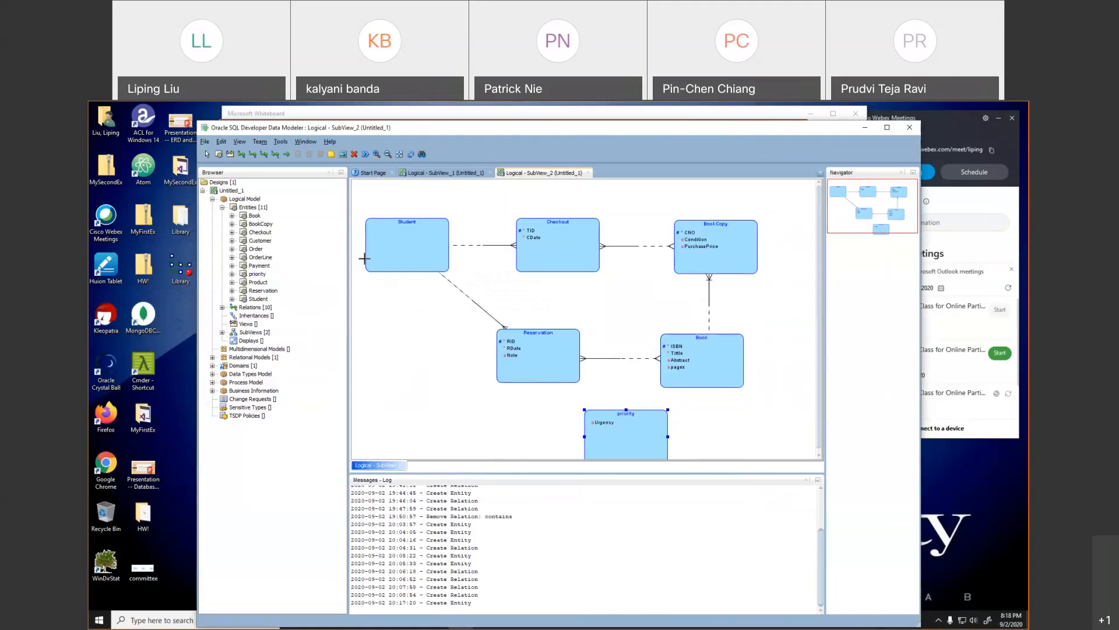
{"action": "left_click", "coordinate": [253, 155]}
{"action": "left_click", "coordinate": [534, 373]}
{"action": "left_click", "coordinate": [592, 444]}
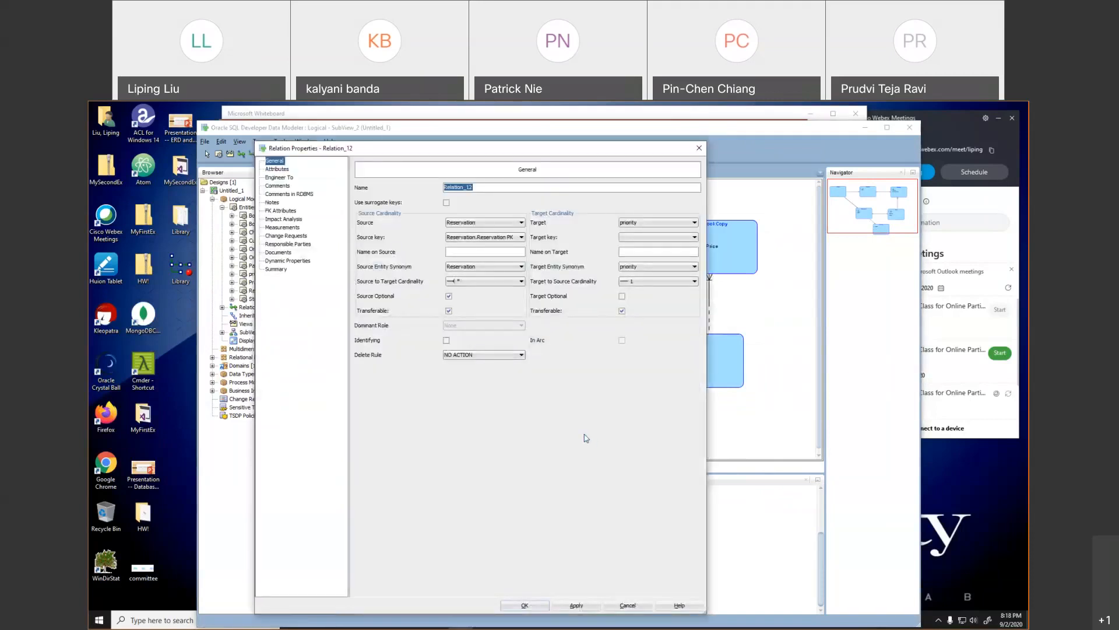
{"action": "type", "text": "ha"}
{"action": "left_click", "coordinate": [481, 285]}
{"action": "left_click", "coordinate": [482, 285]}
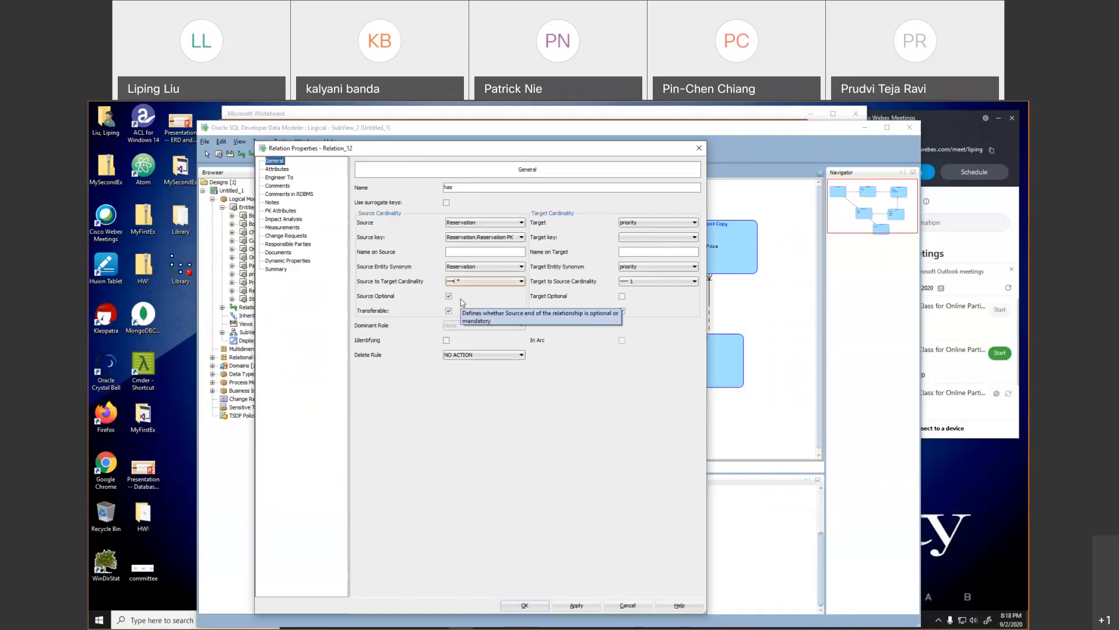
{"action": "left_click", "coordinate": [637, 282]}
{"action": "left_click", "coordinate": [652, 298]}
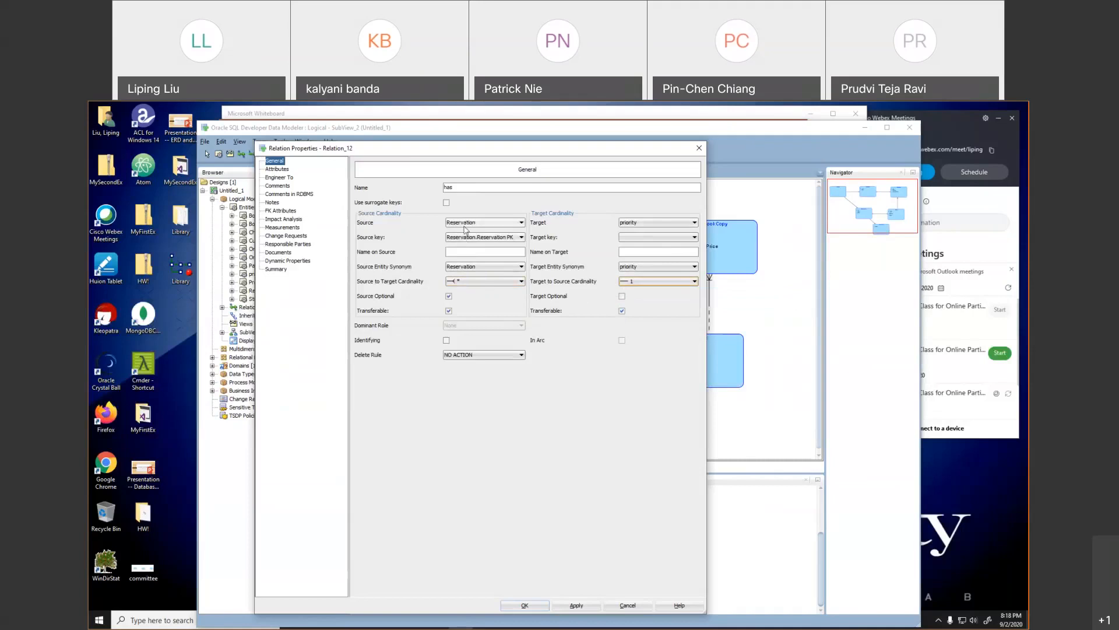
{"action": "left_click", "coordinate": [449, 297]}
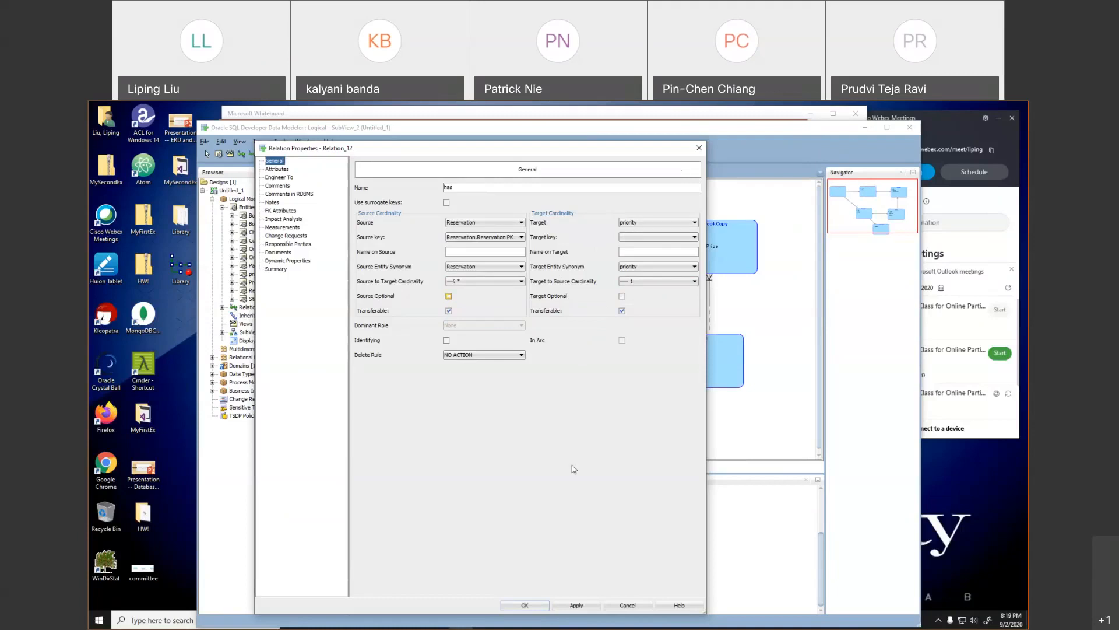
{"action": "left_click", "coordinate": [621, 605]}
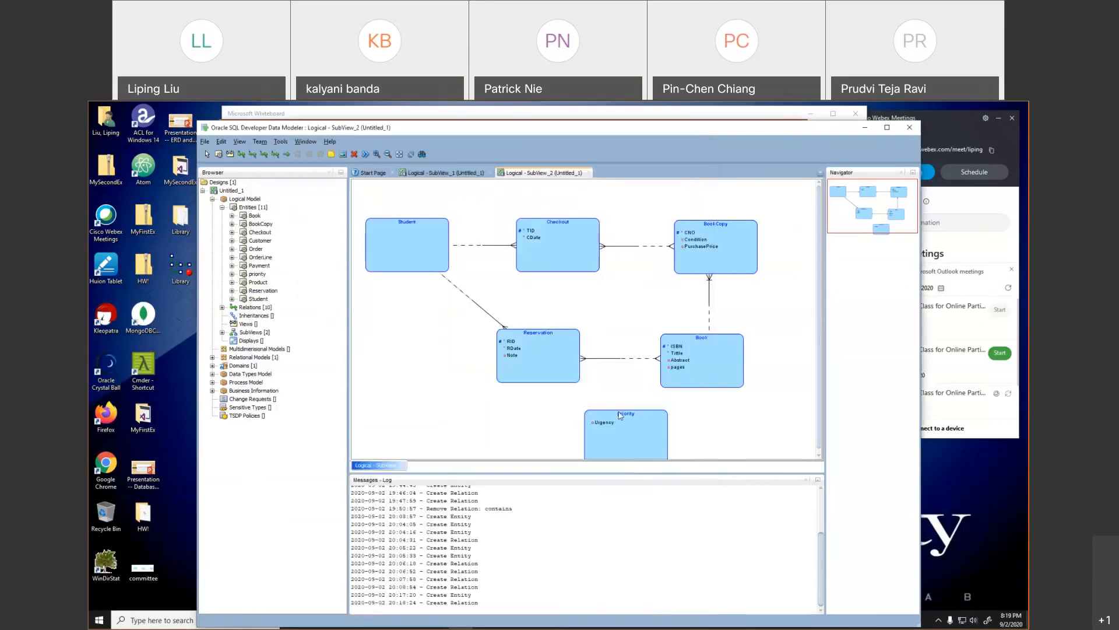
- Rename the priority entity's Urgency attribute to RservationLine and save the entity
{"action": "double_click", "coordinate": [620, 416]}
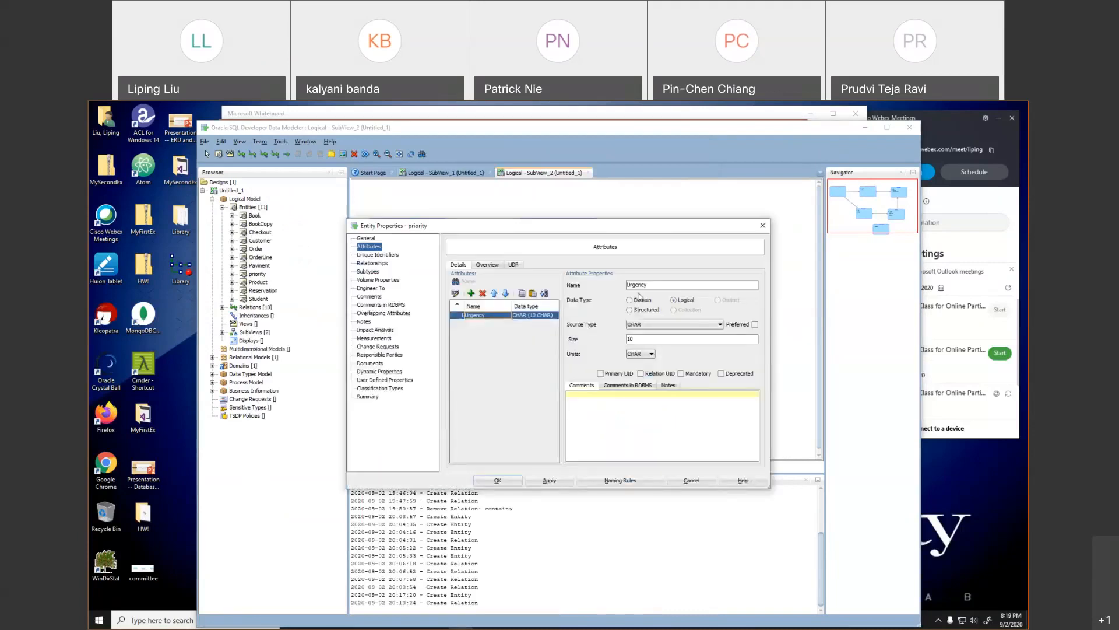
{"action": "double_click", "coordinate": [654, 286]}
{"action": "type", "text": "Rserverat"}
{"action": "key", "text": "BackSpace"}
{"action": "key", "text": "BackSpace"}
{"action": "key", "text": "BackSpace"}
{"action": "key", "text": "BackSpace"}
{"action": "type", "text": "ationLine"}
{"action": "left_click", "coordinate": [498, 480]}
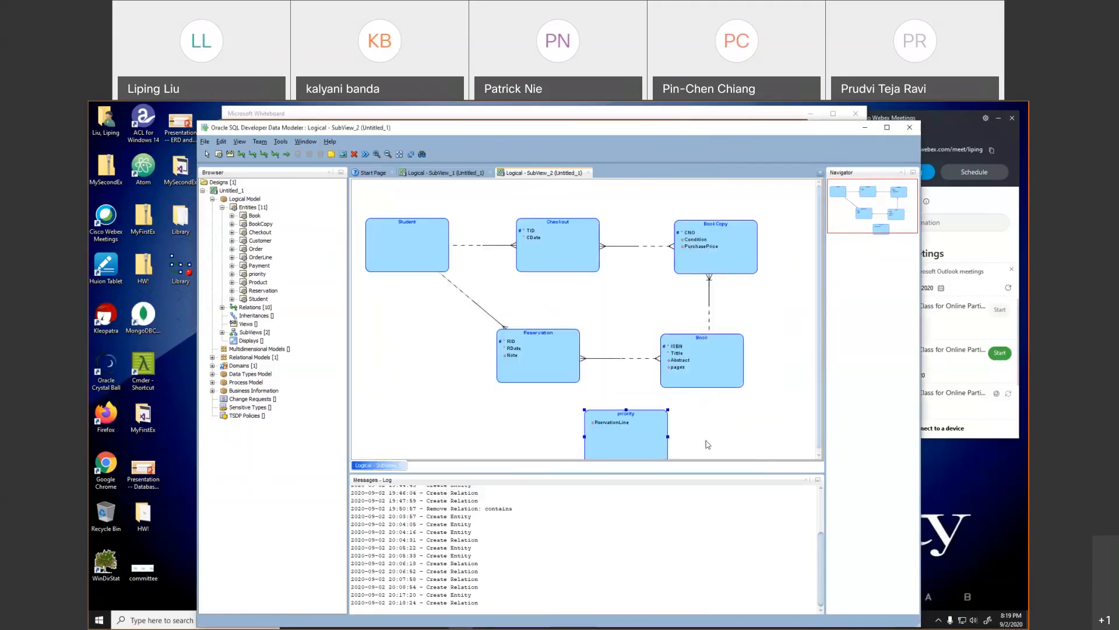
- Change the name of the priority entity's only attribute back to Urgency
{"action": "double_click", "coordinate": [636, 435]}
{"action": "left_click_drag", "start_coordinate": [668, 282], "coordinate": [600, 275]}
{"action": "type", "text": "Urge"}
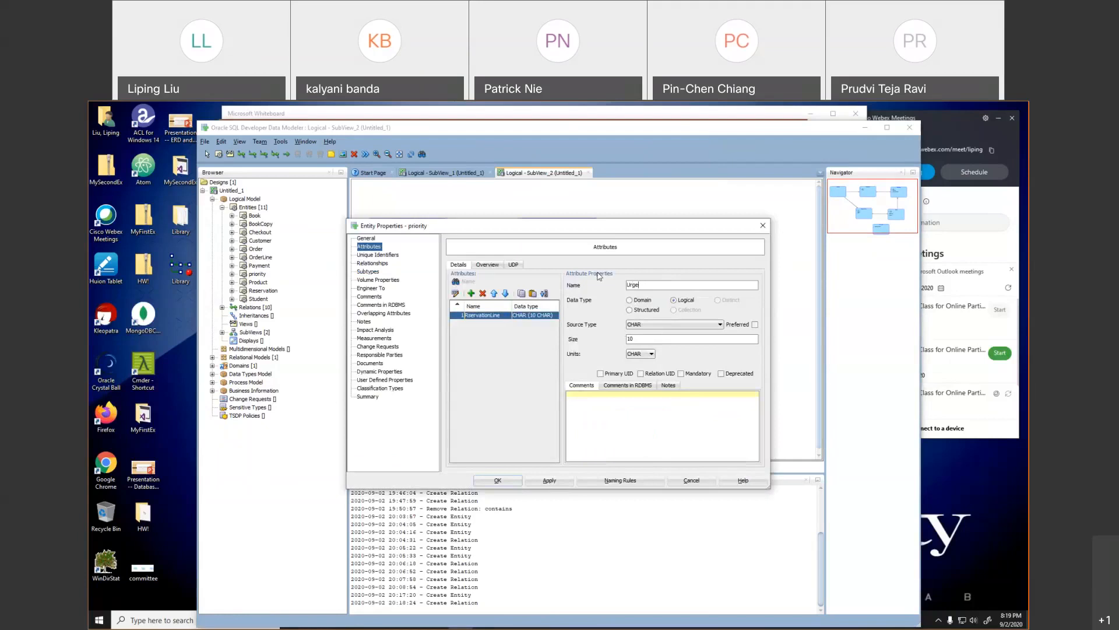
{"action": "type", "text": "ncyy"}
- Try to rename the priority entity to Reservation in its general properties
{"action": "left_click", "coordinate": [367, 239]}
{"action": "left_click", "coordinate": [563, 264]}
{"action": "key", "text": "ctrl+a"}
{"action": "type", "text": "Reservation"}
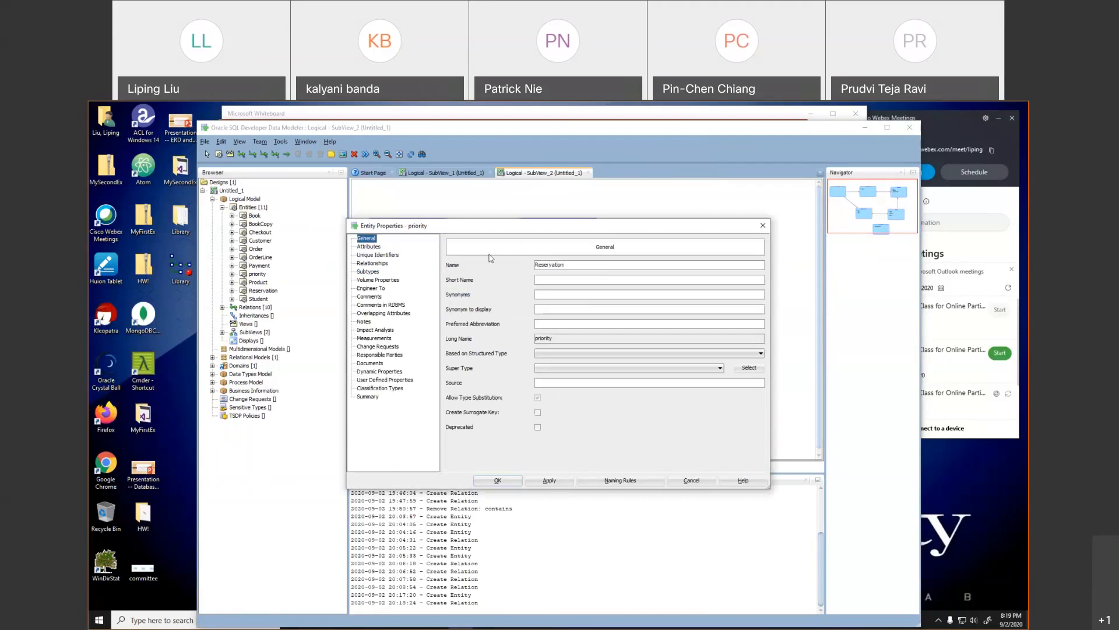
{"action": "left_click", "coordinate": [506, 484]}
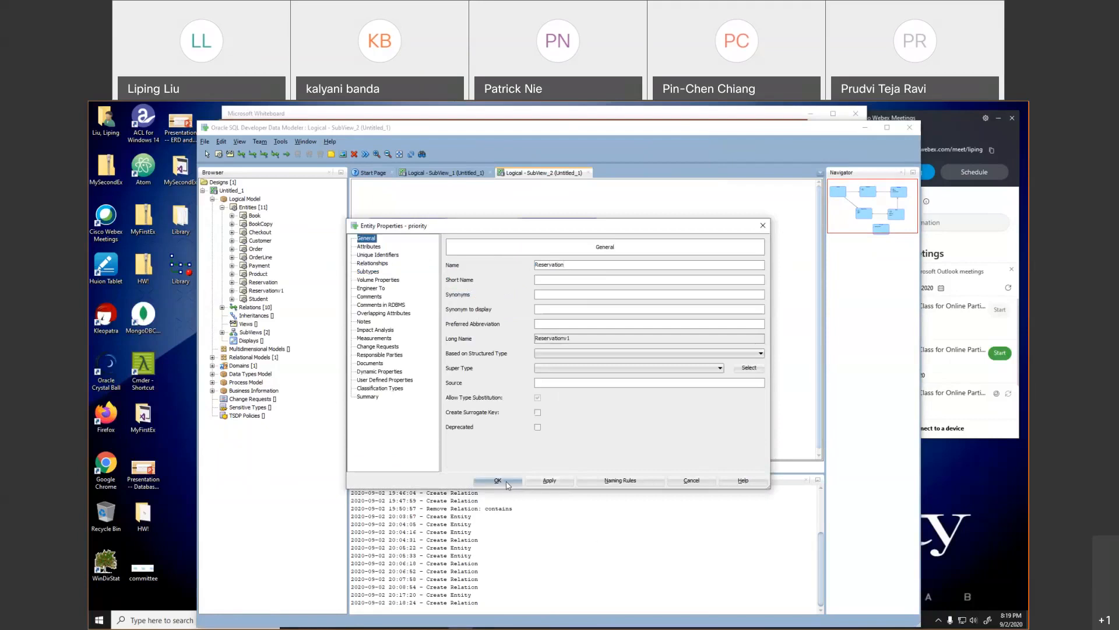
{"action": "left_click", "coordinate": [506, 484]}
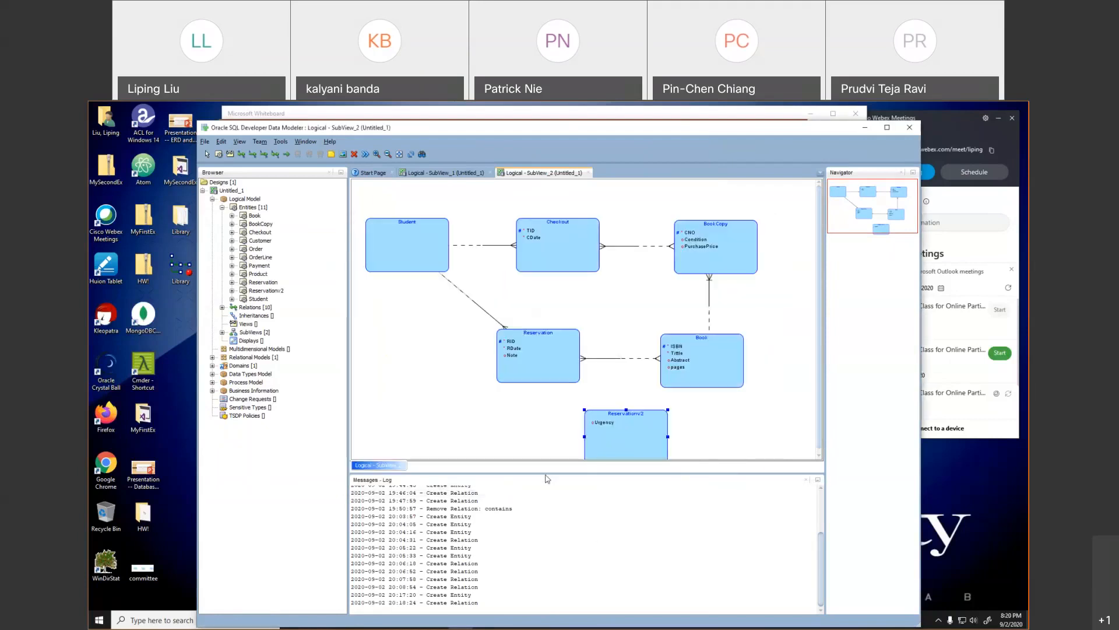
- Rename the entity holding Urgency to ReservationLine and shift it slightly closer to the Reservation entity
{"action": "double_click", "coordinate": [630, 439]}
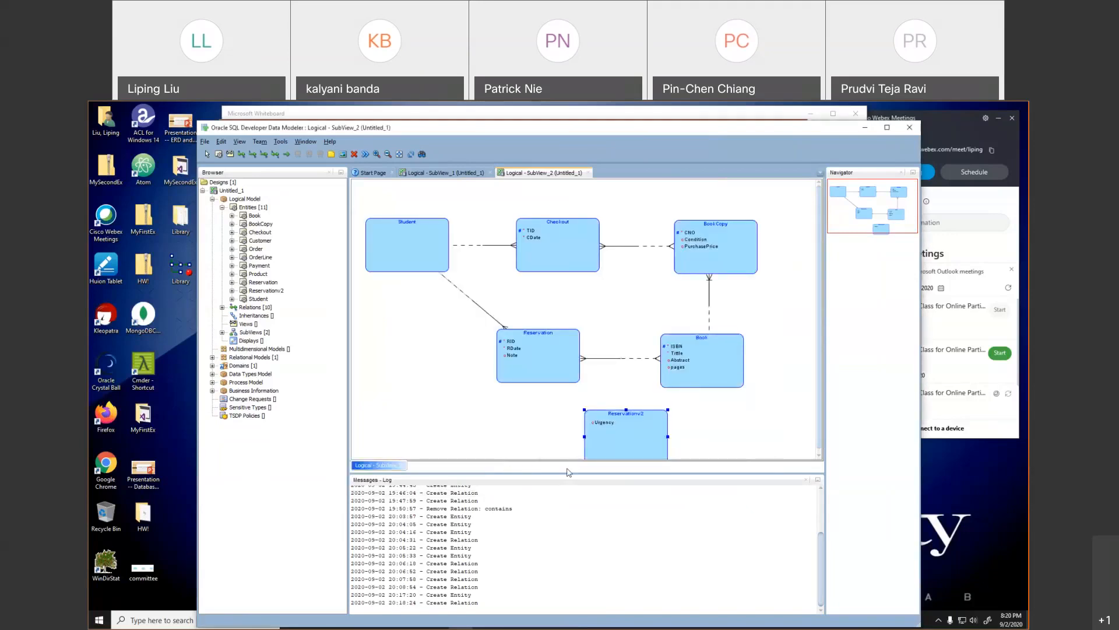
{"action": "double_click", "coordinate": [636, 453]}
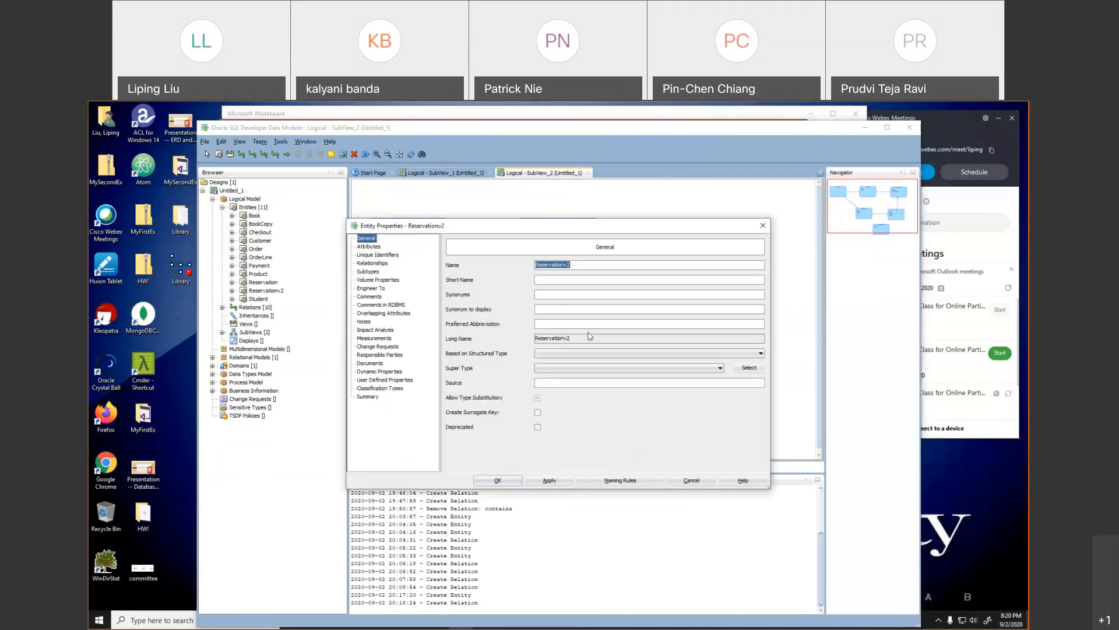
{"action": "left_click", "coordinate": [579, 264]}
{"action": "key", "text": "BackSpace"}
{"action": "key", "text": "BackSpace"}
{"action": "type", "text": "Line"}
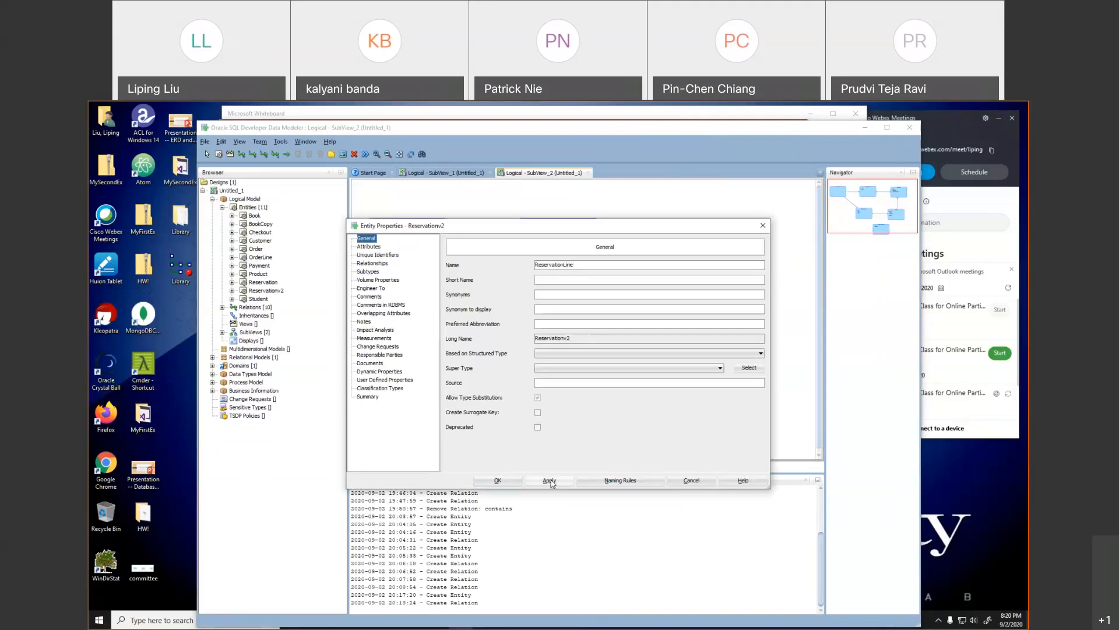
{"action": "left_click", "coordinate": [512, 482]}
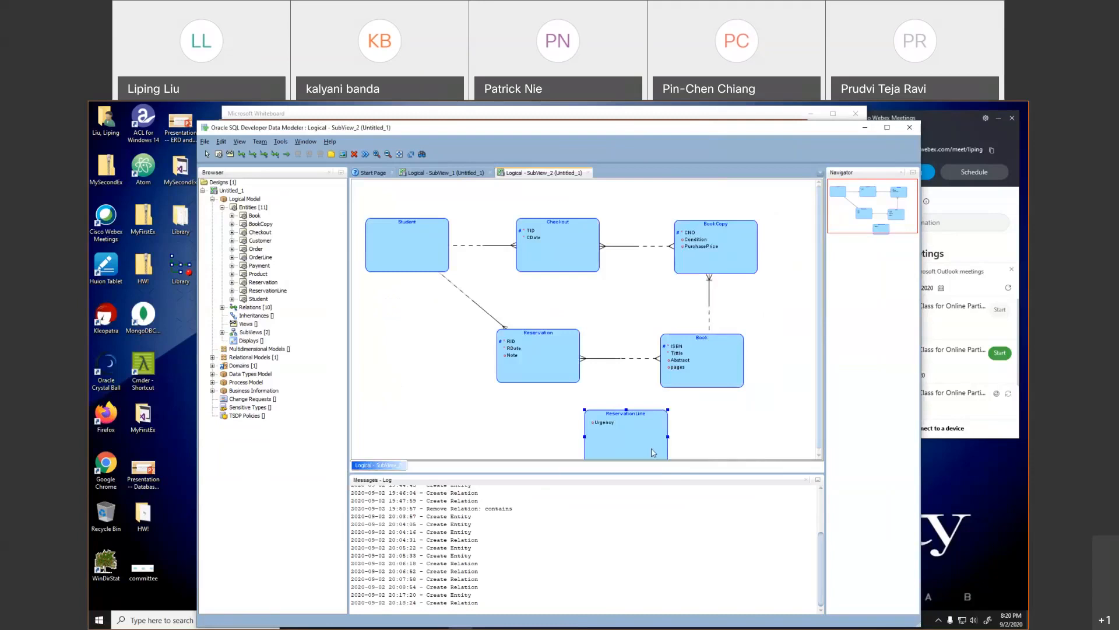
{"action": "left_click_drag", "start_coordinate": [629, 450], "coordinate": [619, 448]}
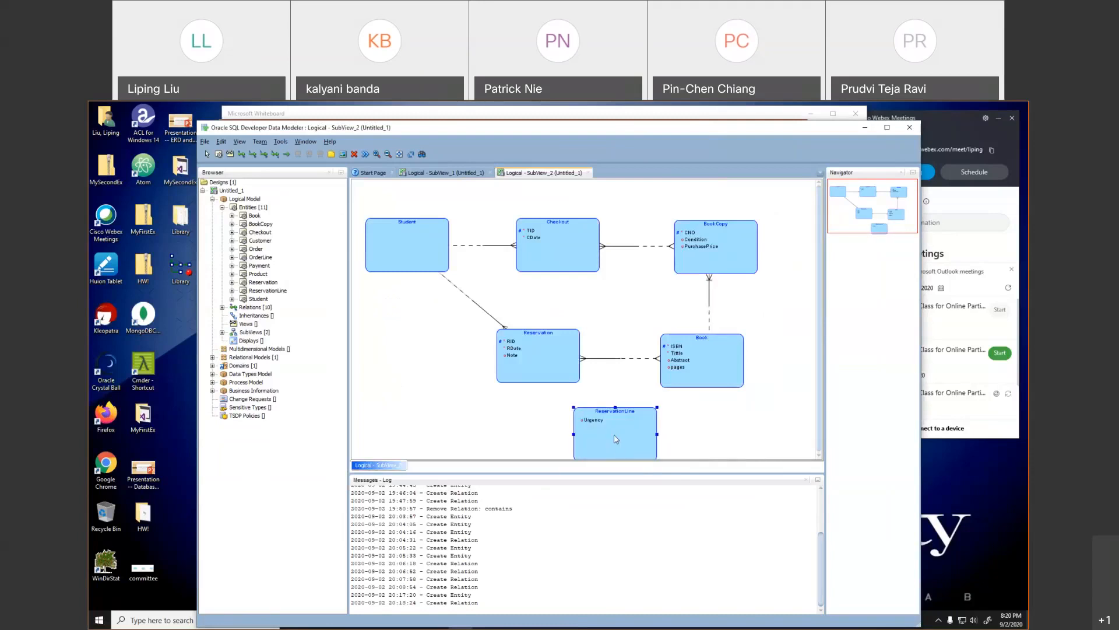
- Create a one-to-many relation named has from the Reservation entity to the ReservationLine entity
{"action": "left_click", "coordinate": [251, 155]}
{"action": "left_click", "coordinate": [505, 348]}
{"action": "left_click", "coordinate": [595, 438]}
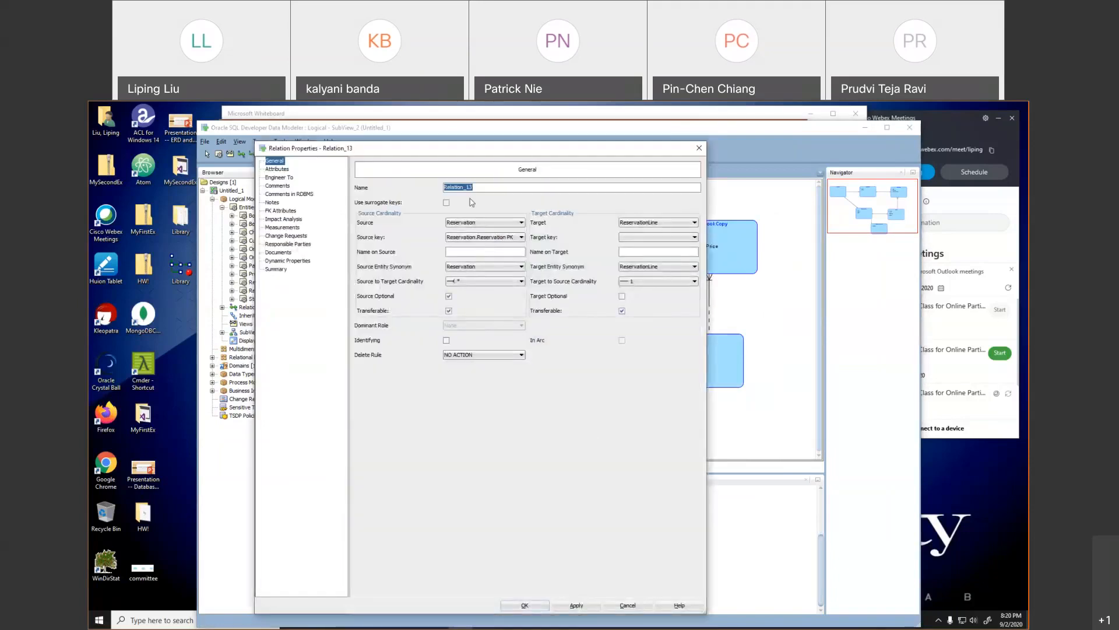
{"action": "type", "text": "has"}
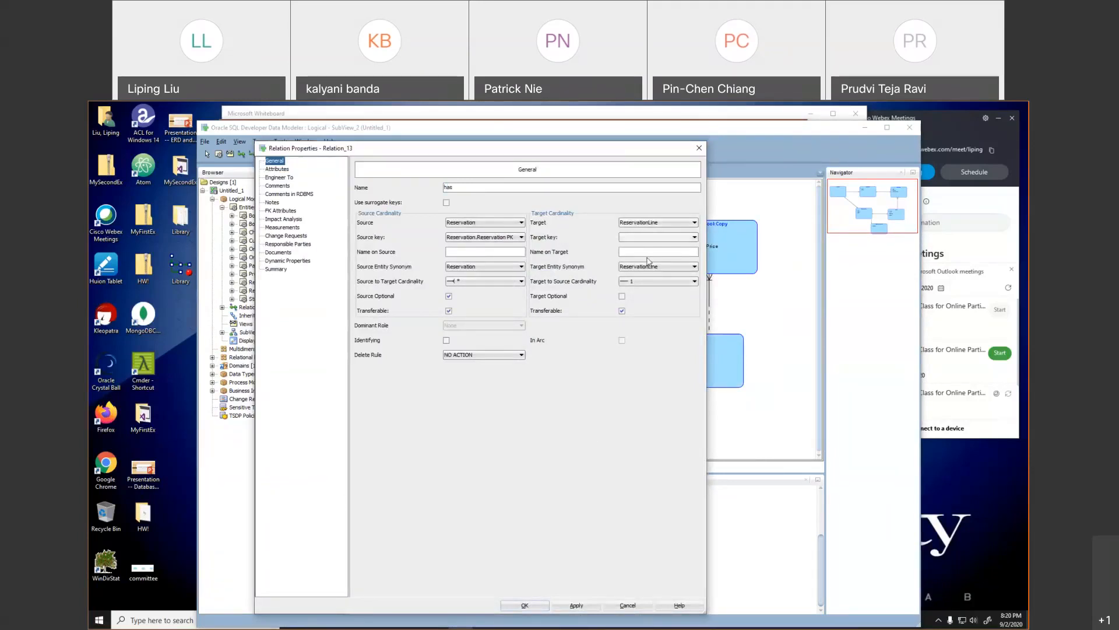
- Make the has relation identifying with a non-optional source, and save its properties
{"action": "left_click", "coordinate": [642, 282]}
{"action": "left_click", "coordinate": [642, 285]}
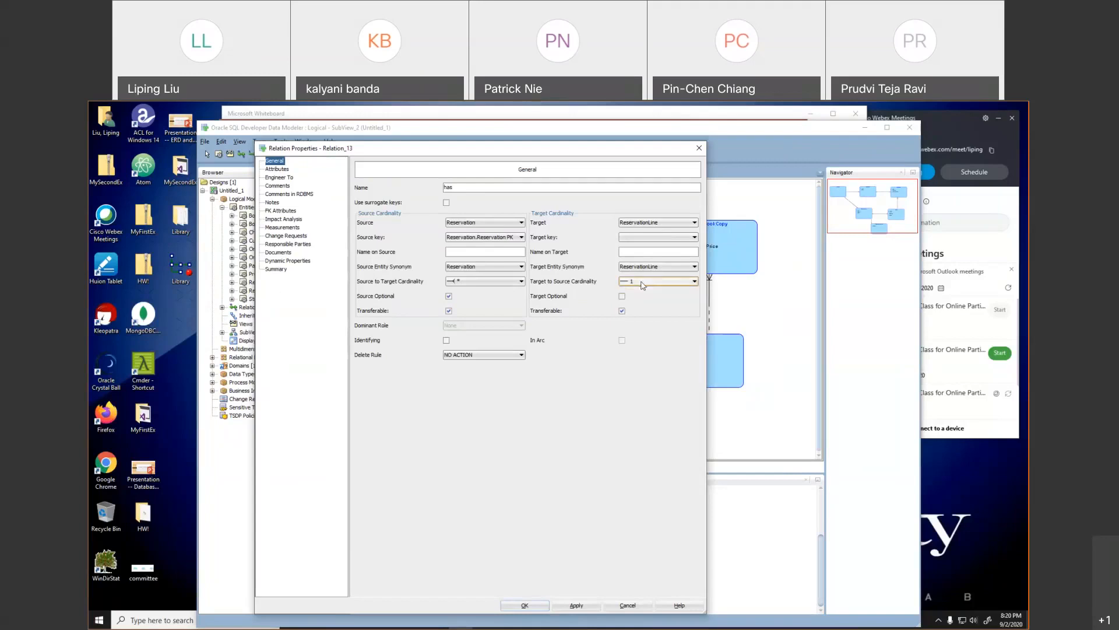
{"action": "left_click", "coordinate": [448, 296]}
{"action": "left_click", "coordinate": [446, 341]}
{"action": "left_click", "coordinate": [566, 606]}
{"action": "left_click", "coordinate": [525, 606]}
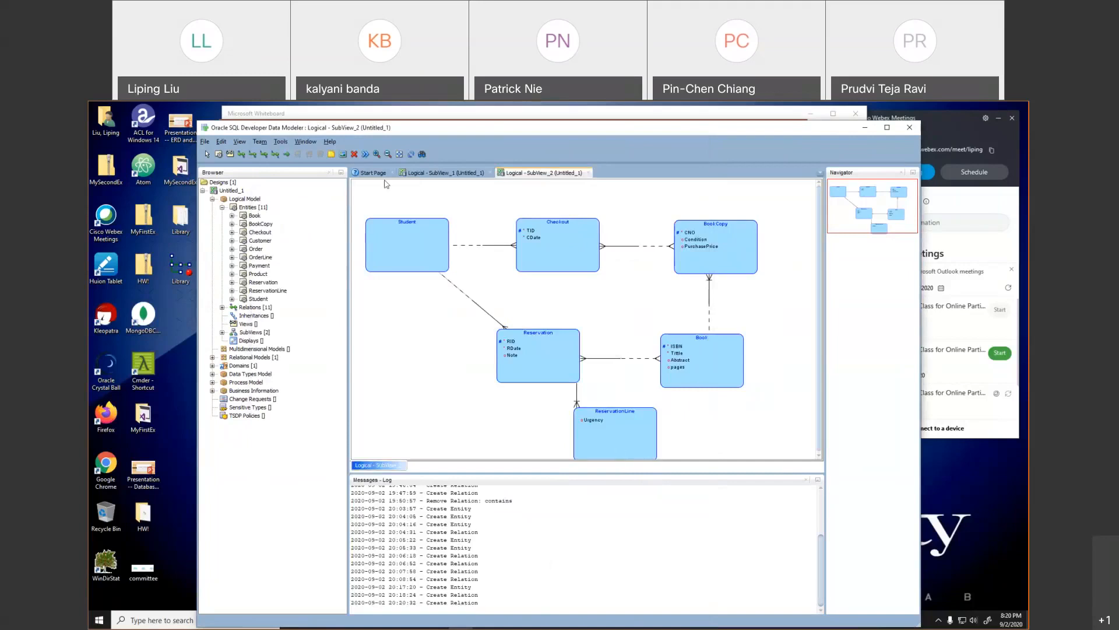
- Create an identifying one-to-many relation from the Book entity to ReservationLine
{"action": "left_click", "coordinate": [252, 155]}
{"action": "left_click", "coordinate": [704, 370]}
{"action": "left_click", "coordinate": [647, 433]}
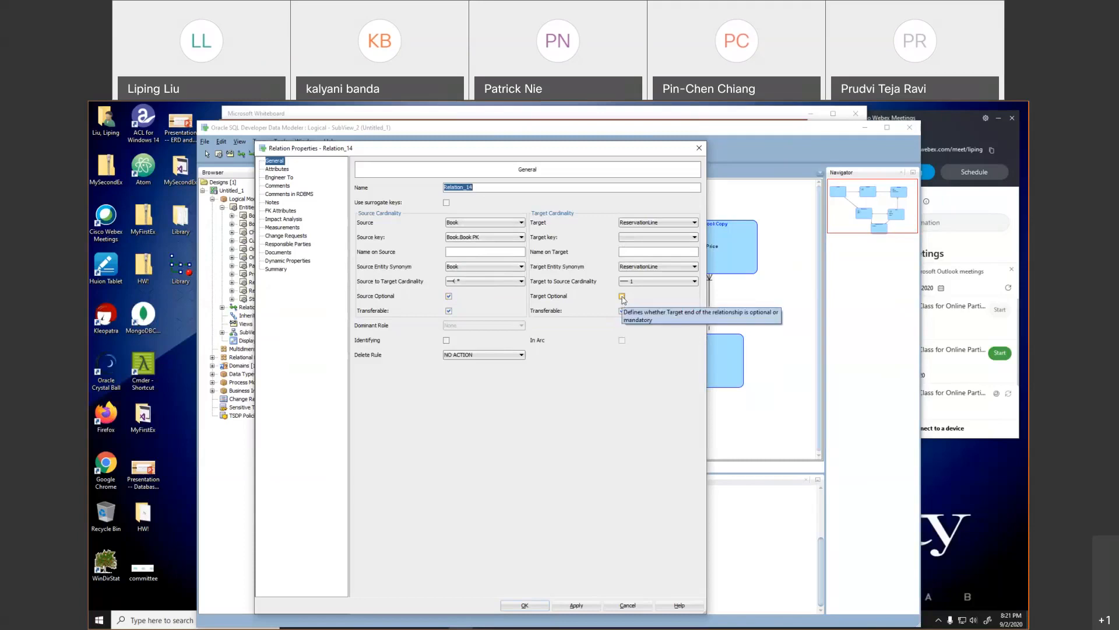
{"action": "left_click", "coordinate": [446, 340]}
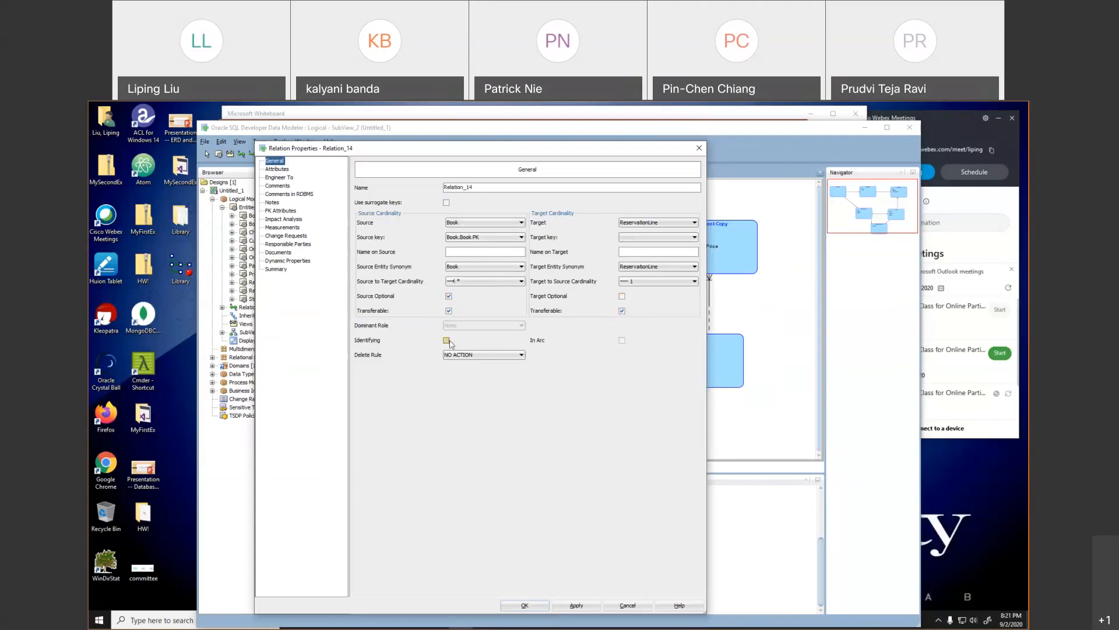
{"action": "left_click", "coordinate": [574, 605]}
{"action": "left_click", "coordinate": [525, 606]}
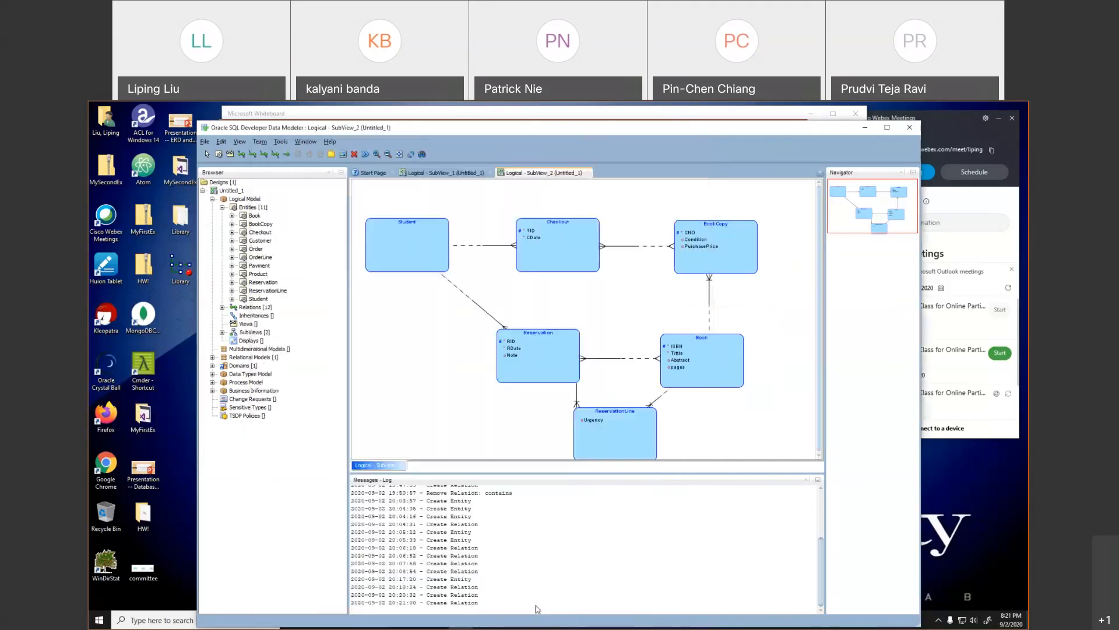
- Delete the direct relation between Reservation and Book
{"action": "right_click", "coordinate": [602, 362]}
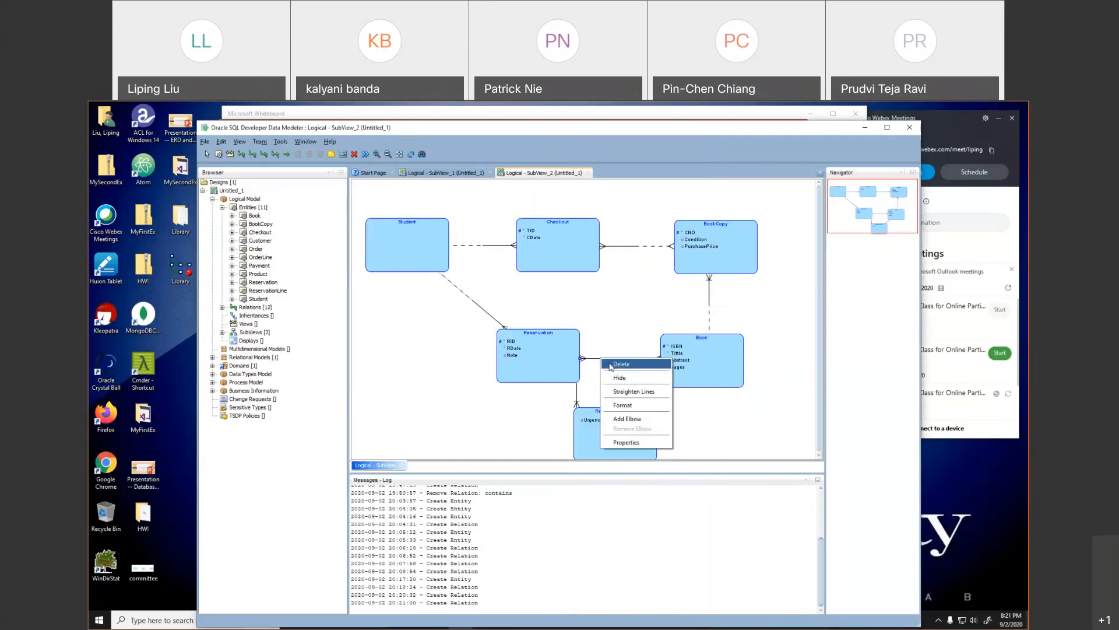
{"action": "left_click", "coordinate": [611, 365]}
{"action": "left_click", "coordinate": [493, 398]}
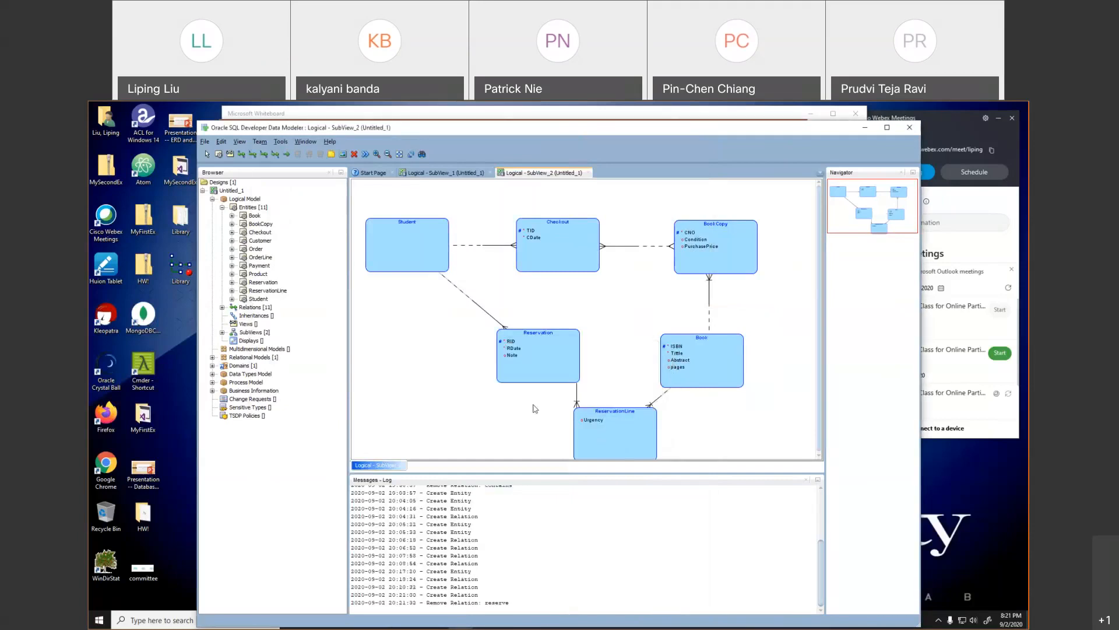
- Rearrange the lower entities so ReservationLine sits in line between Reservation and Book
{"action": "left_click_drag", "start_coordinate": [695, 364], "coordinate": [730, 366]}
{"action": "left_click_drag", "start_coordinate": [630, 422], "coordinate": [655, 377]}
{"action": "left_click_drag", "start_coordinate": [550, 359], "coordinate": [536, 375]}
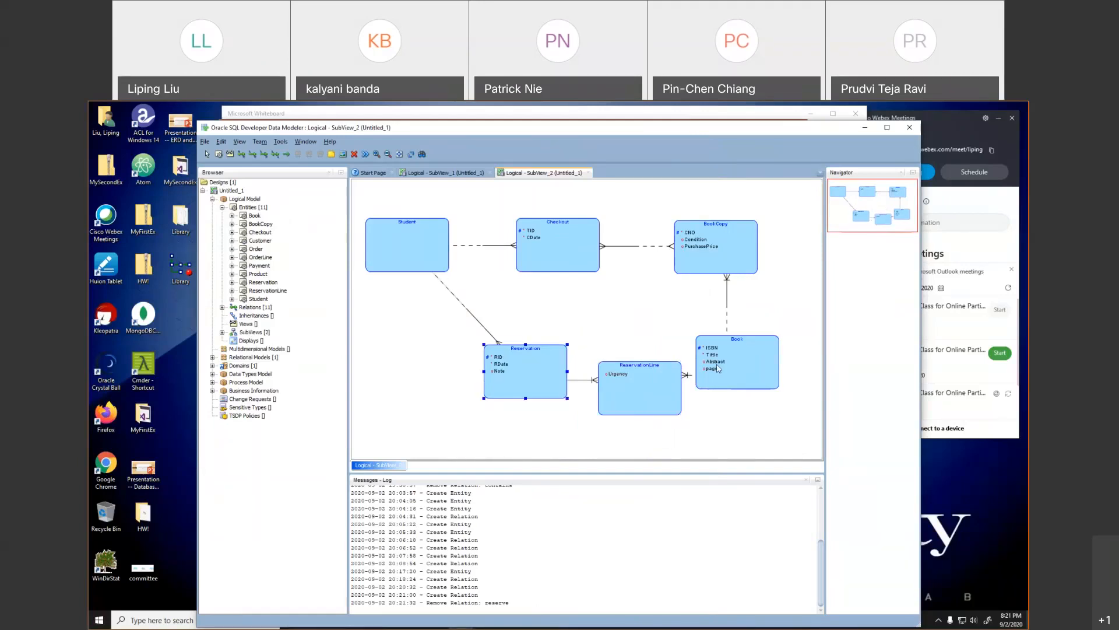
{"action": "left_click_drag", "start_coordinate": [737, 364], "coordinate": [754, 373]}
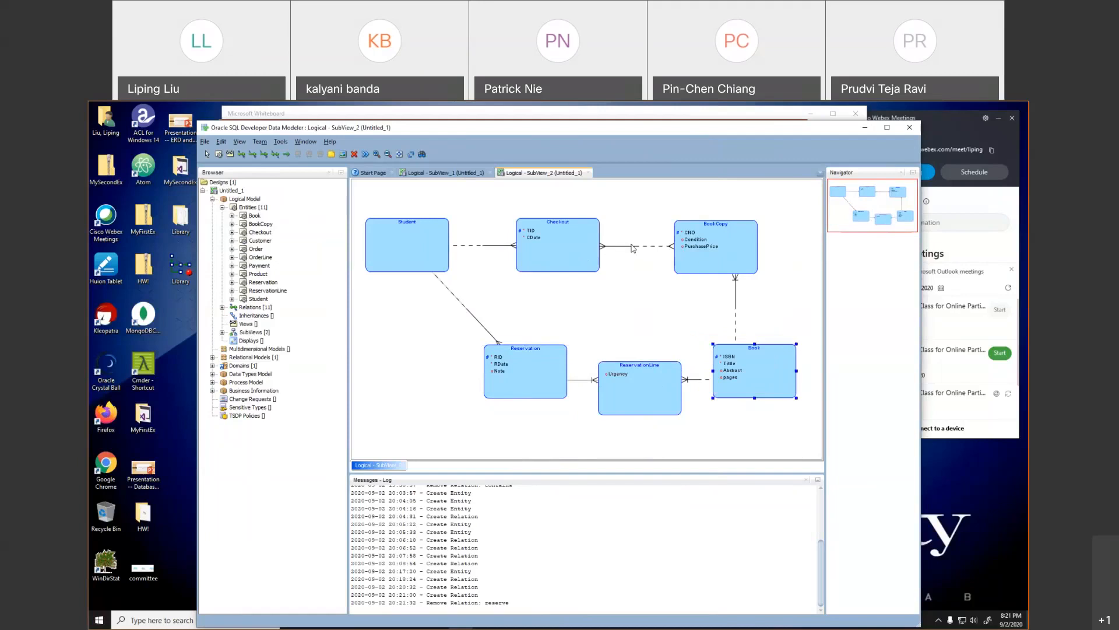
- Add a new entity named CheckoutLine in the empty area below Checkout and BookCopy
{"action": "left_click", "coordinate": [218, 154]}
{"action": "left_click", "coordinate": [632, 303]}
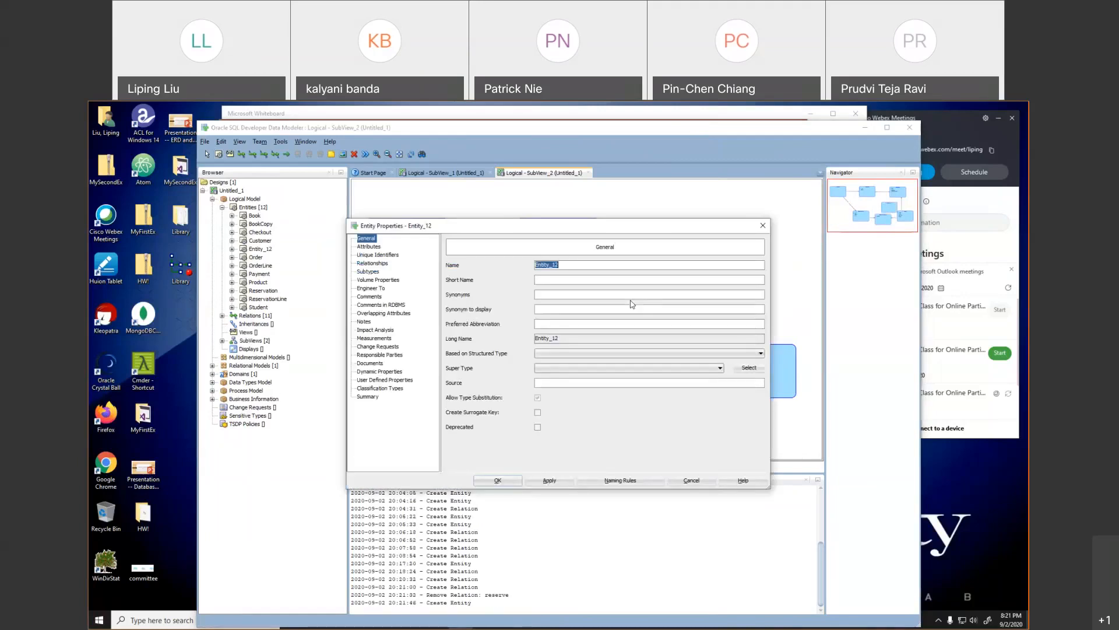
{"action": "type", "text": "CheckoutLine"}
- Add a DuDate attribute with logical type Date to CheckoutLine, and shift the entity clear of Book
{"action": "left_click", "coordinate": [370, 246]}
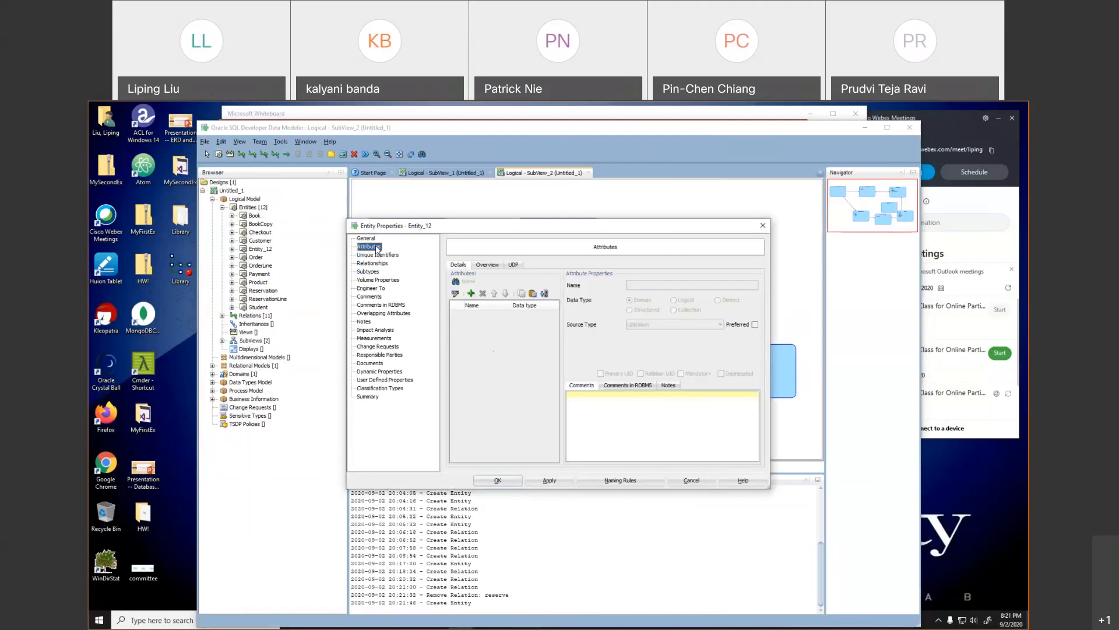
{"action": "left_click", "coordinate": [471, 293]}
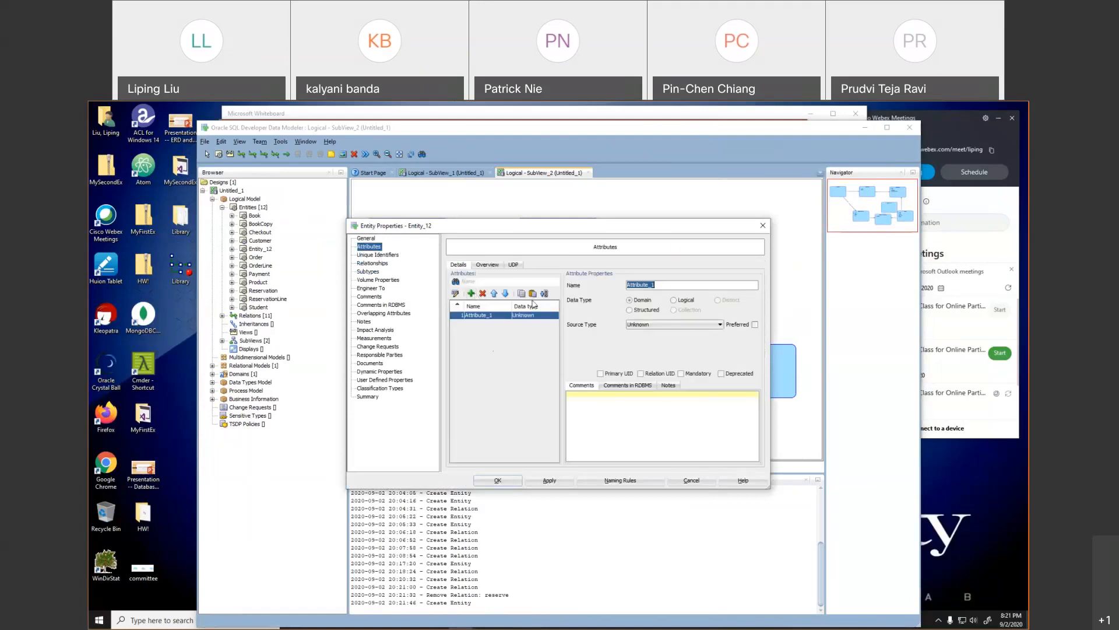
{"action": "type", "text": "DudDAte"}
{"action": "key", "text": "BackSpace"}
{"action": "type", "text": "ate"}
{"action": "left_click", "coordinate": [686, 300]}
{"action": "left_click", "coordinate": [675, 324]}
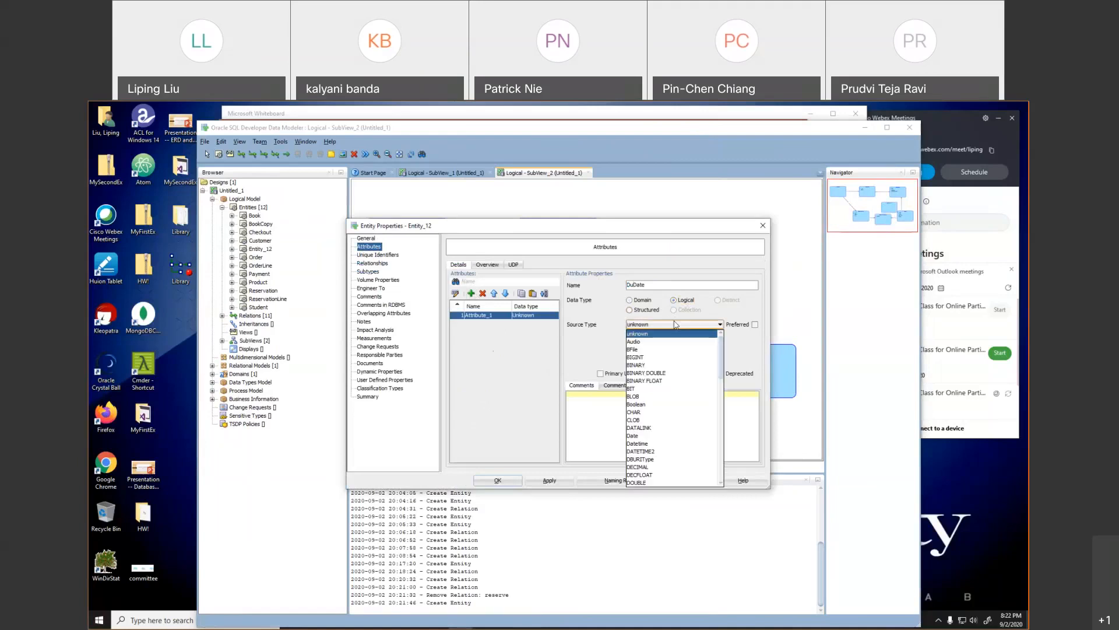
{"action": "key", "text": "d"}
{"action": "key", "text": "d"}
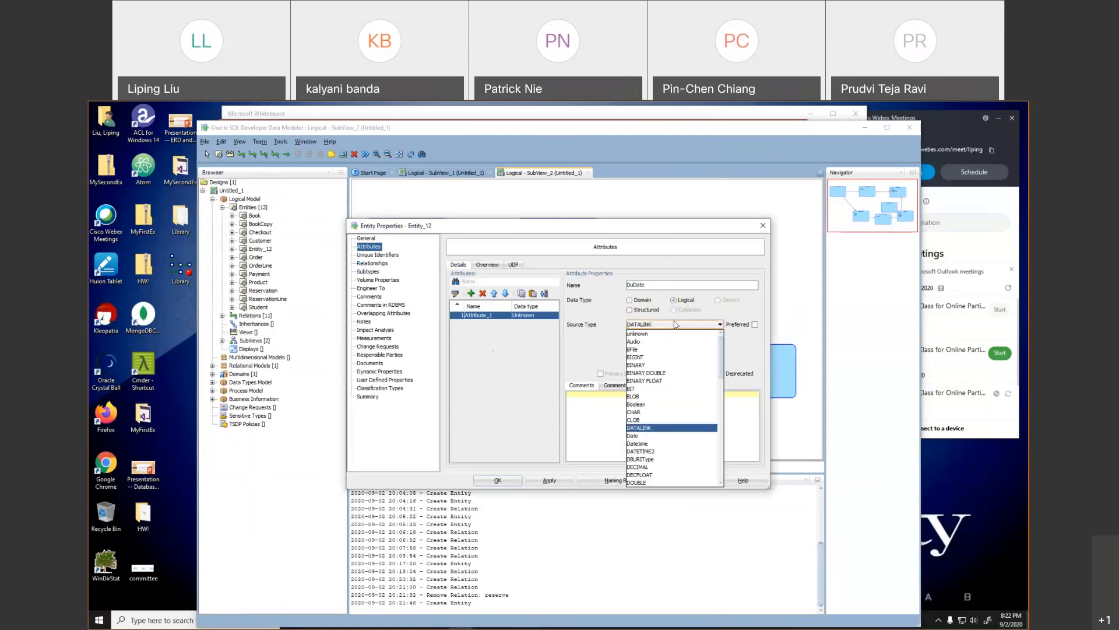
{"action": "key", "text": "Return"}
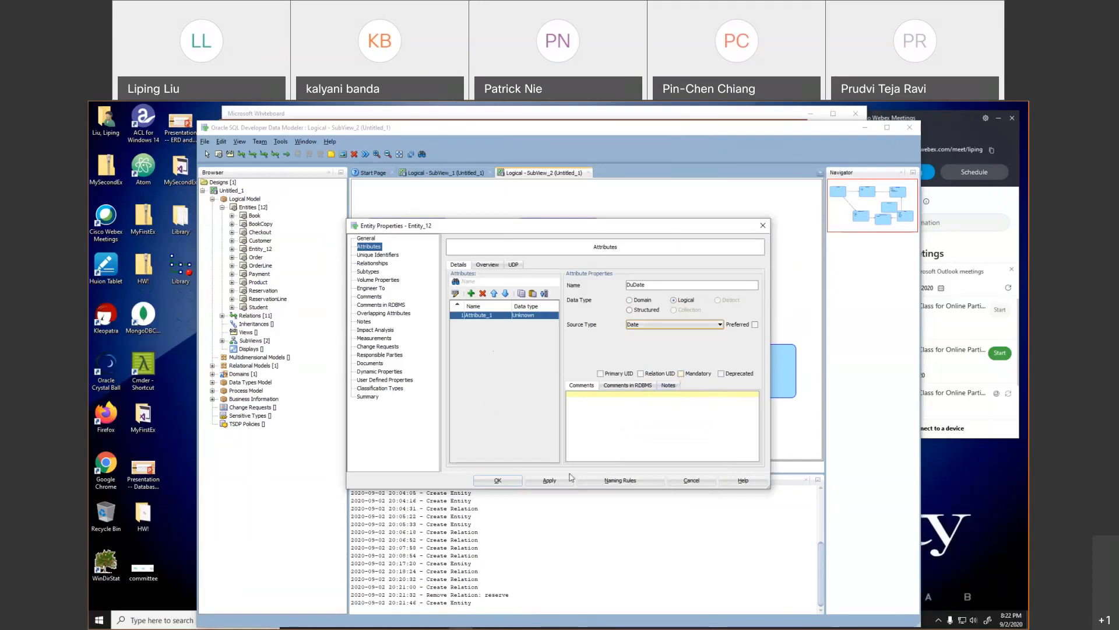
{"action": "left_click", "coordinate": [508, 481]}
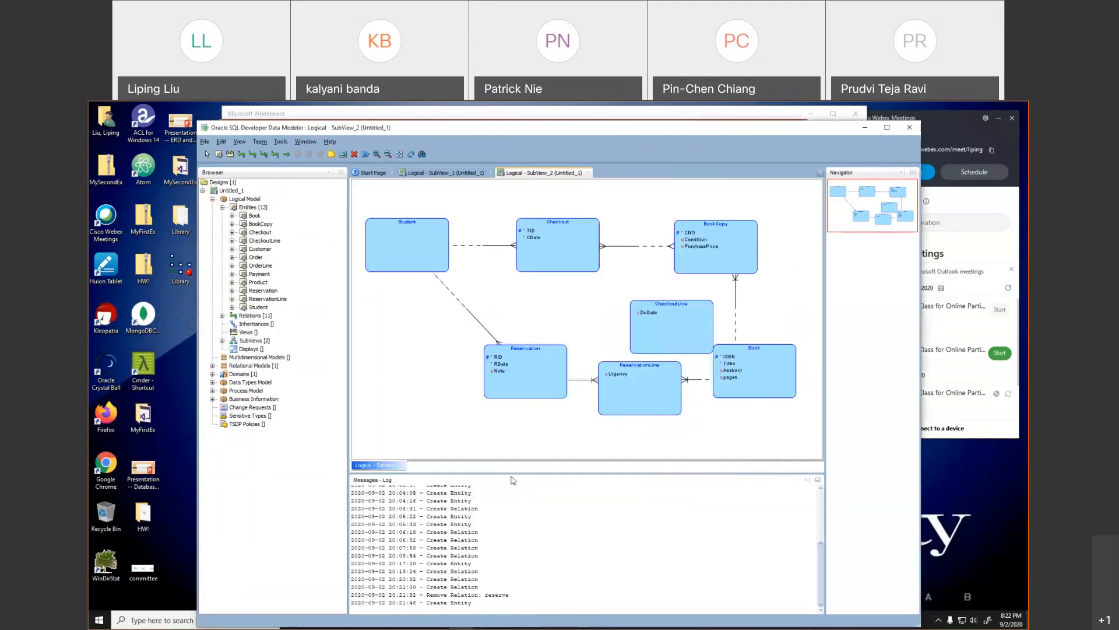
{"action": "left_click_drag", "start_coordinate": [653, 330], "coordinate": [628, 317]}
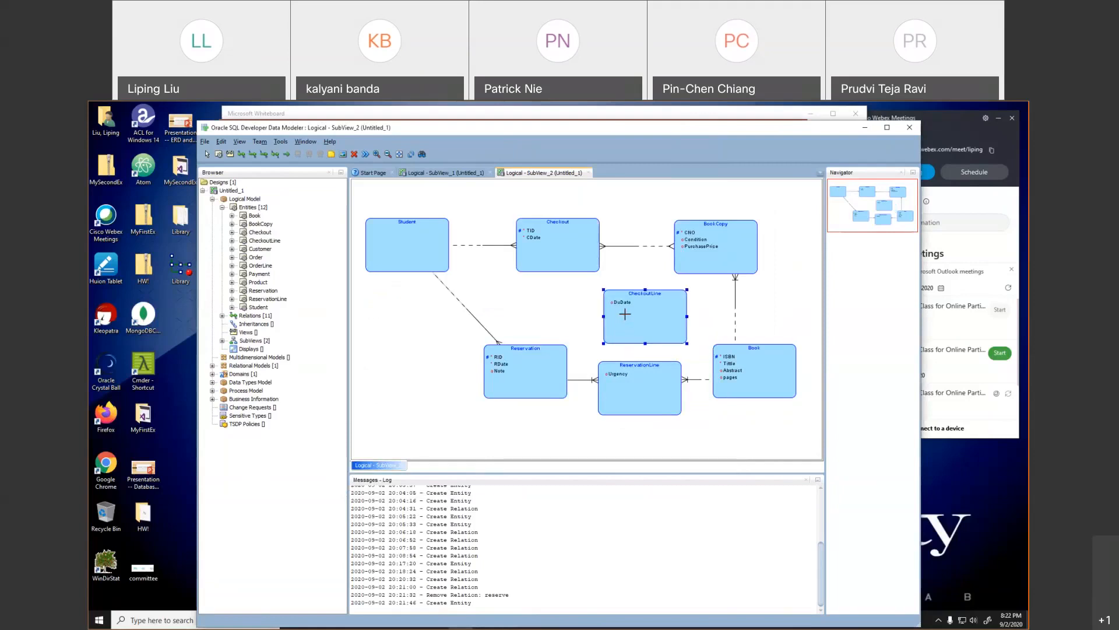
- Create an identifying one-to-many relation with a non-optional source from Checkout to CheckoutLine
{"action": "left_click", "coordinate": [253, 154]}
{"action": "left_click", "coordinate": [564, 261]}
{"action": "left_click", "coordinate": [617, 322]}
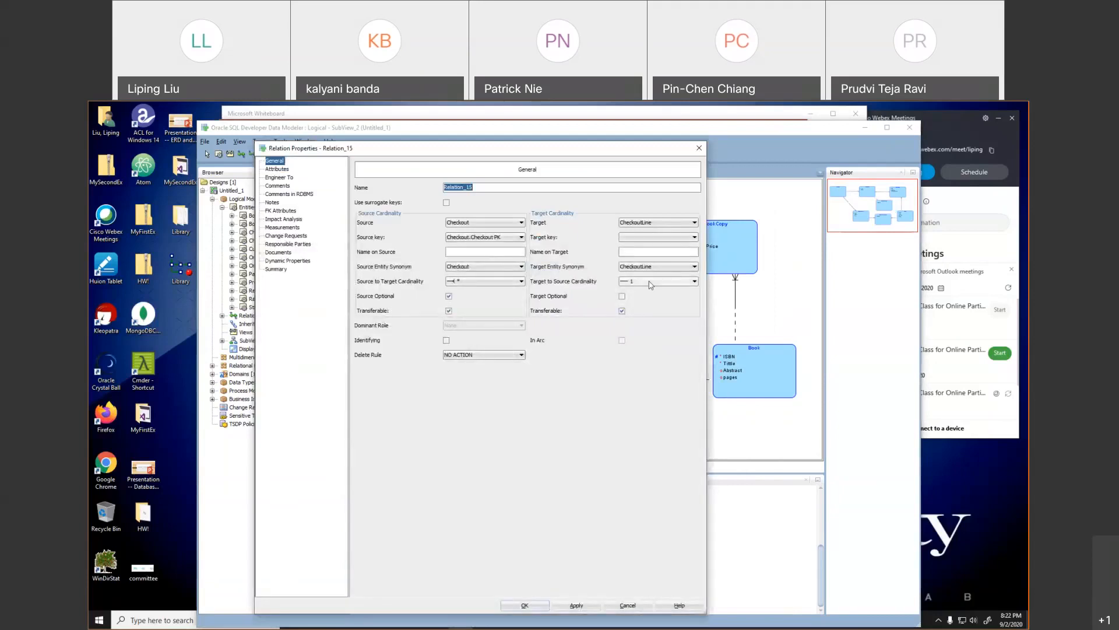
{"action": "left_click", "coordinate": [449, 297]}
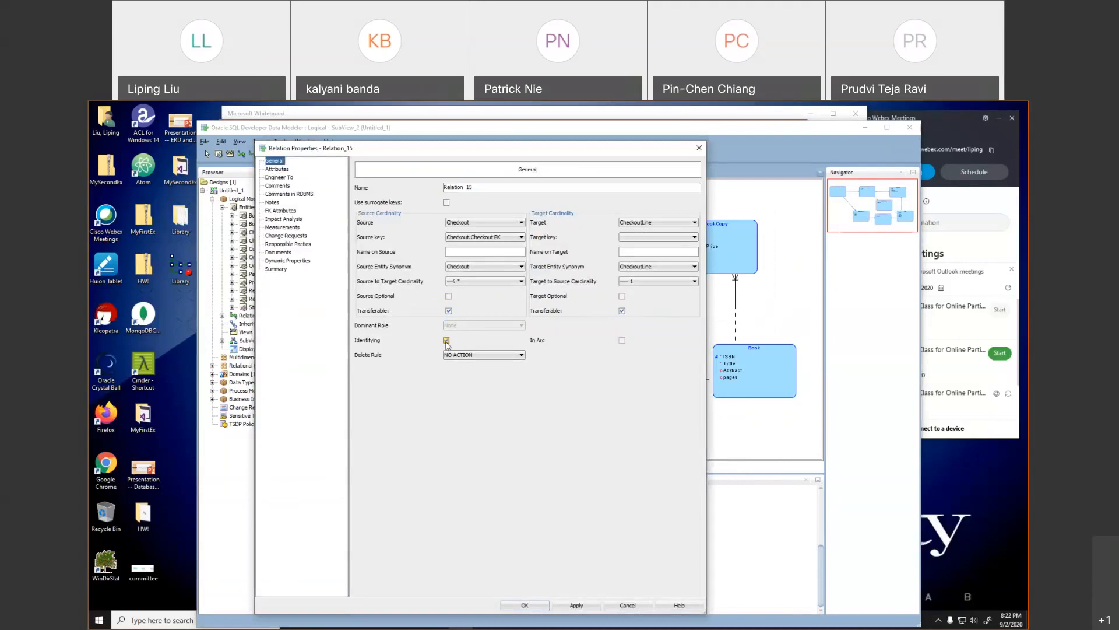
{"action": "left_click", "coordinate": [528, 607]}
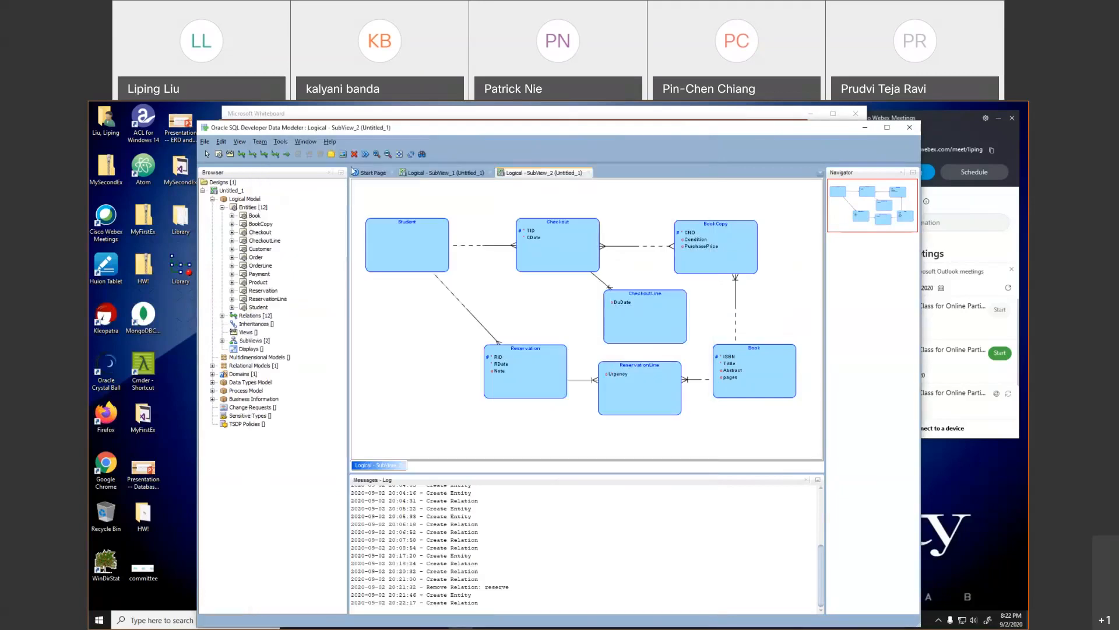
- Create an identifying one-to-many relation from BookCopy to CheckoutLine
{"action": "left_click", "coordinate": [251, 154]}
{"action": "left_click", "coordinate": [719, 268]}
{"action": "left_click", "coordinate": [662, 302]}
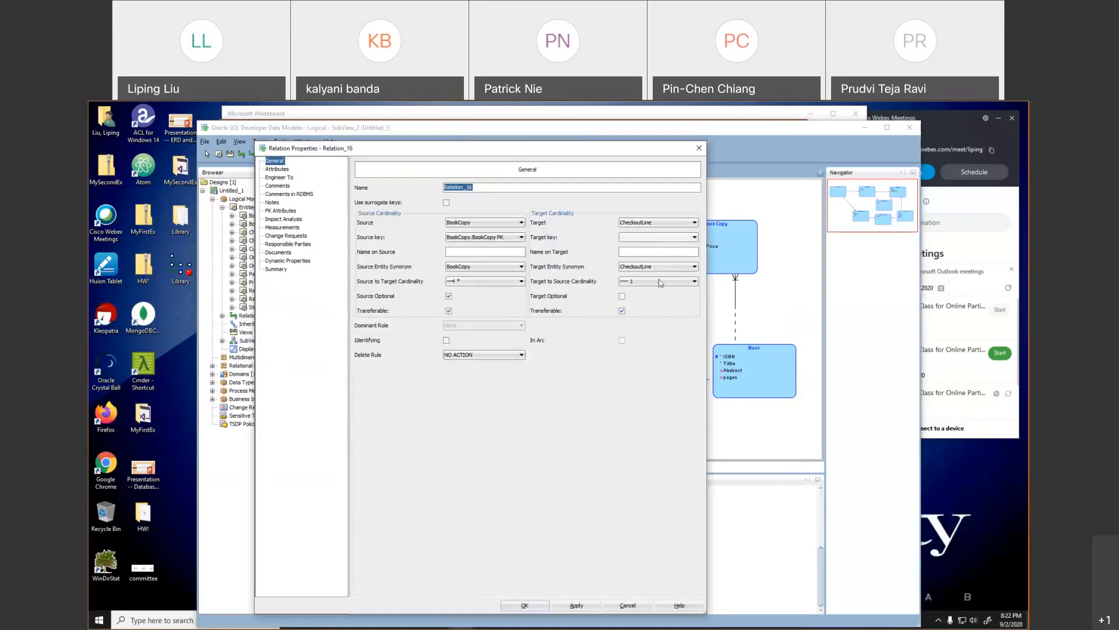
{"action": "left_click", "coordinate": [633, 282]}
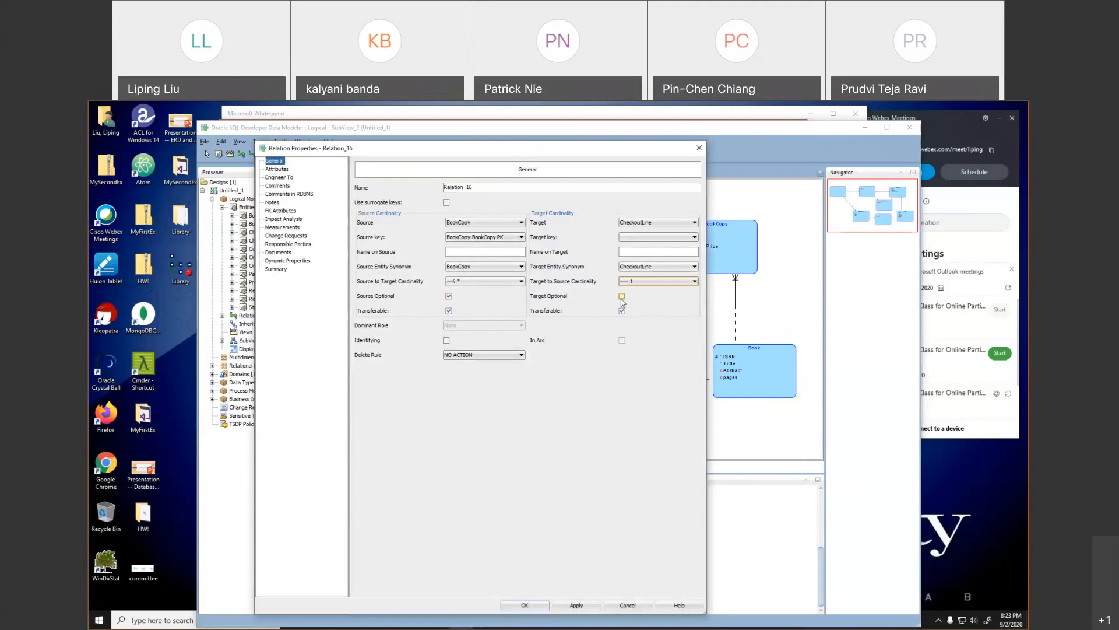
{"action": "left_click", "coordinate": [447, 340]}
{"action": "left_click", "coordinate": [574, 605]}
{"action": "left_click", "coordinate": [535, 605]}
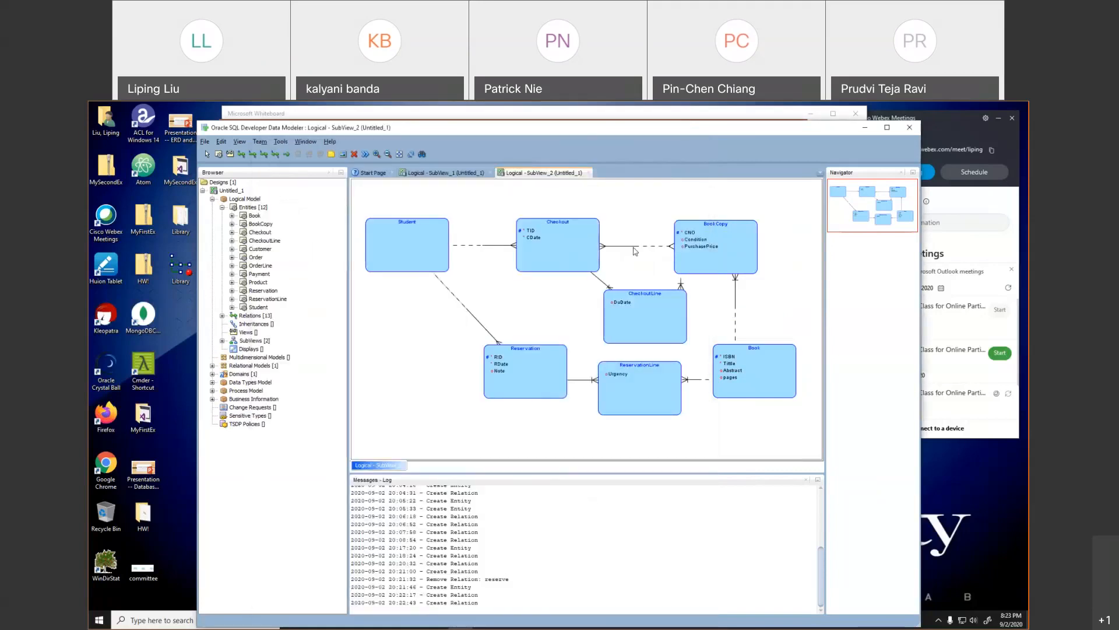
- Remove the direct Checkout–BookCopy relation object from the design and arrange CheckoutLine in line between those two entities
{"action": "key", "text": "Delete"}
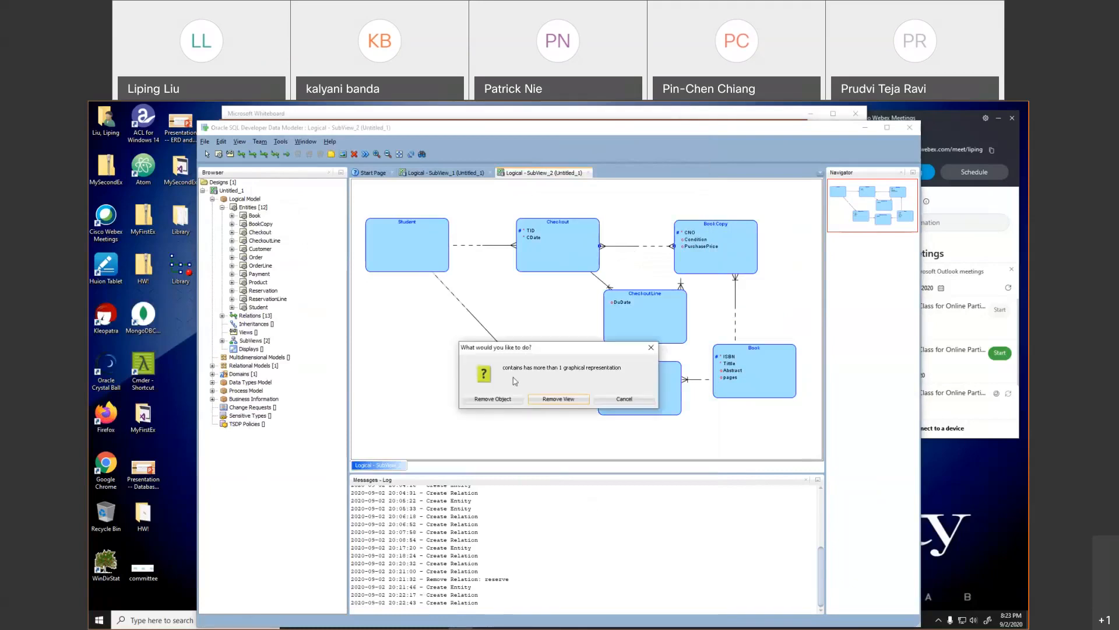
{"action": "left_click", "coordinate": [505, 399]}
{"action": "left_click_drag", "start_coordinate": [720, 253], "coordinate": [749, 250]}
{"action": "left_click_drag", "start_coordinate": [658, 310], "coordinate": [666, 252]}
{"action": "left_click_drag", "start_coordinate": [587, 228], "coordinate": [564, 228]}
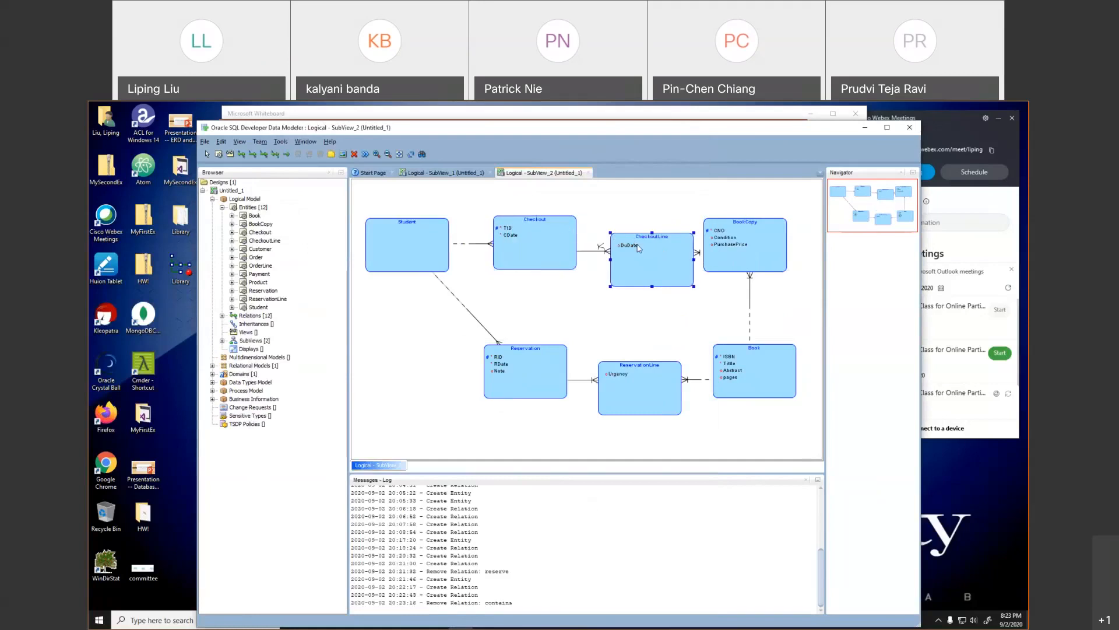
{"action": "left_click_drag", "start_coordinate": [641, 249], "coordinate": [633, 240]}
{"action": "left_click_drag", "start_coordinate": [726, 253], "coordinate": [733, 253]}
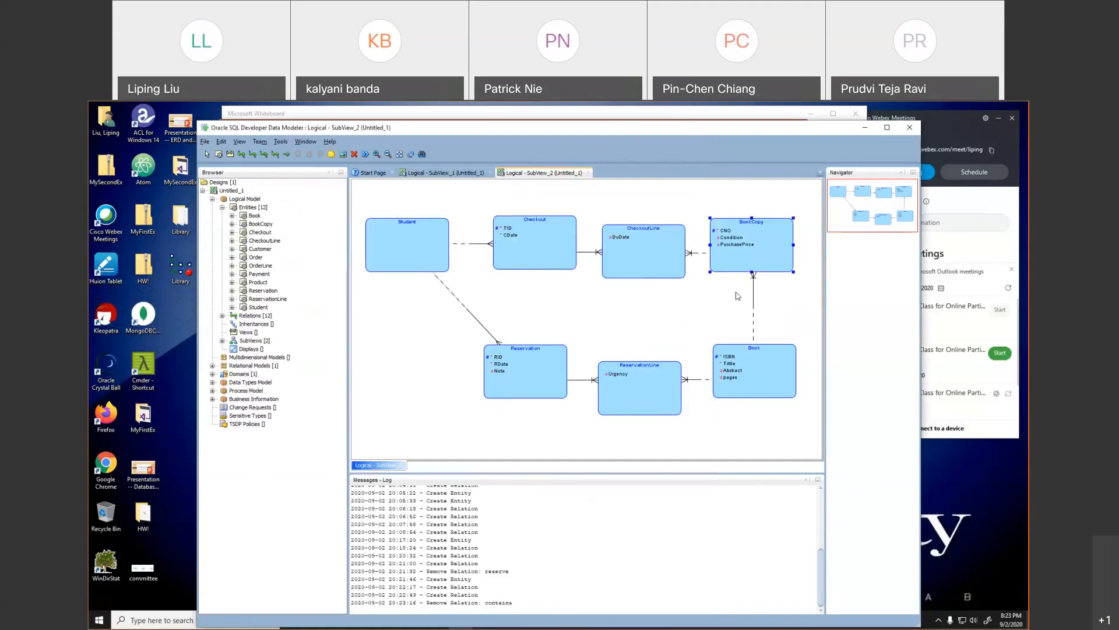
{"action": "left_click_drag", "start_coordinate": [761, 362], "coordinate": [768, 369]}
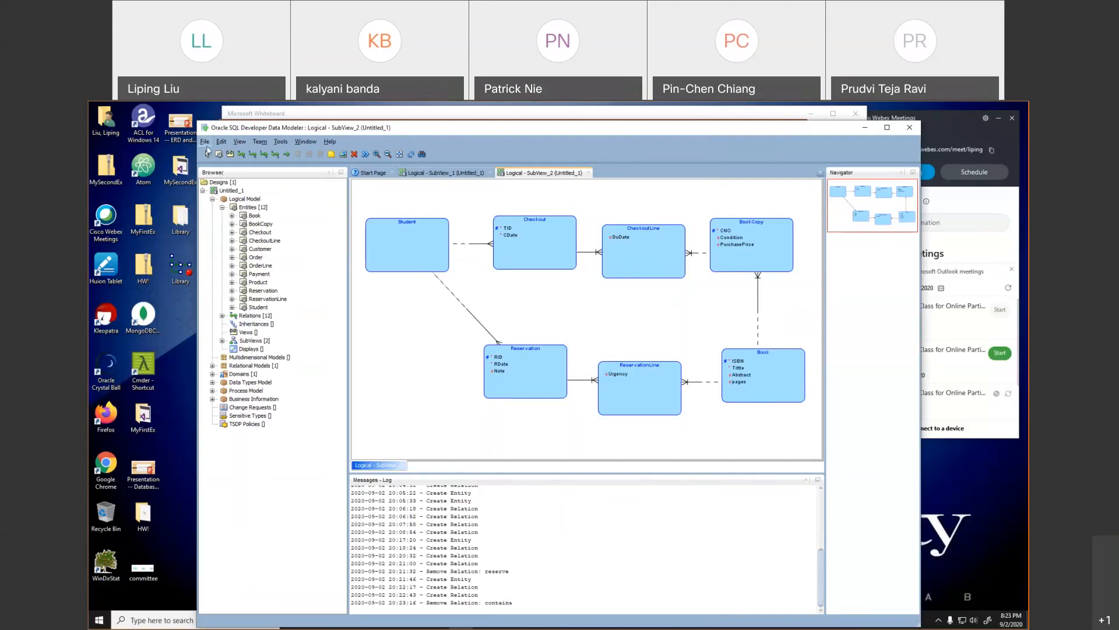
- Save the design to the Desktop as 641Example and dismiss the save error
{"action": "left_click", "coordinate": [204, 141]}
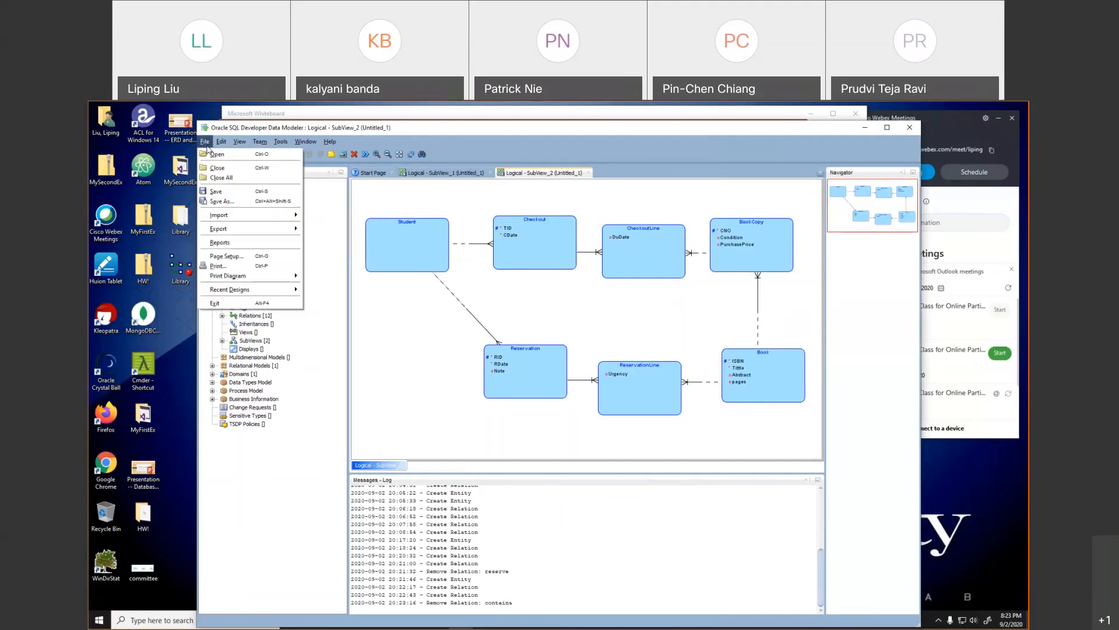
{"action": "left_click", "coordinate": [232, 202]}
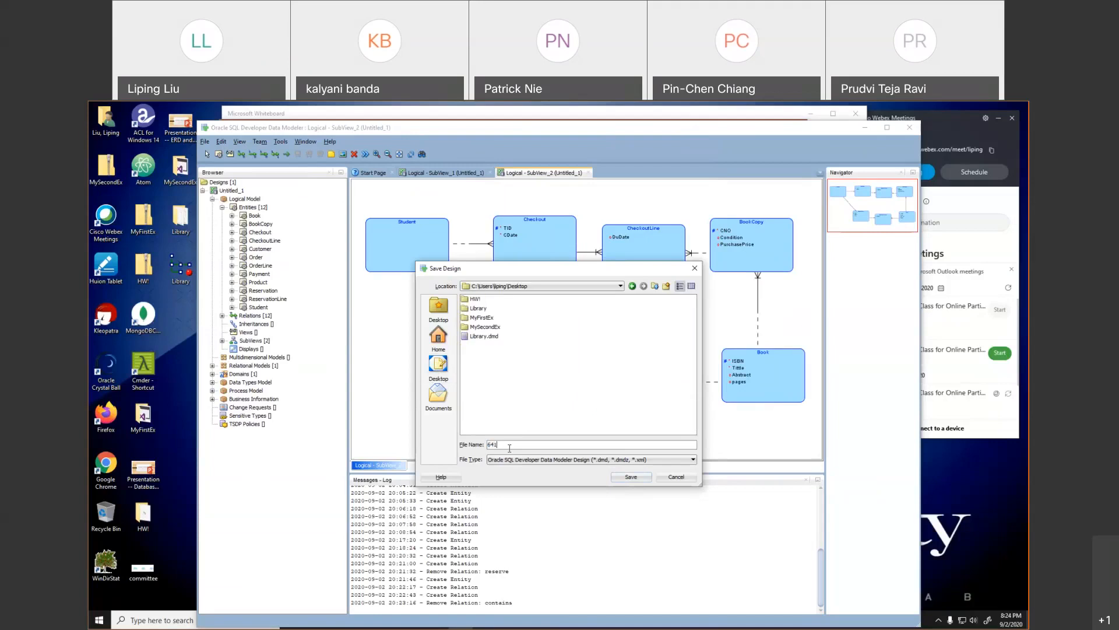
{"action": "type", "text": "Ex"}
{"action": "type", "text": "ams"}
{"action": "left_click", "coordinate": [628, 476]}
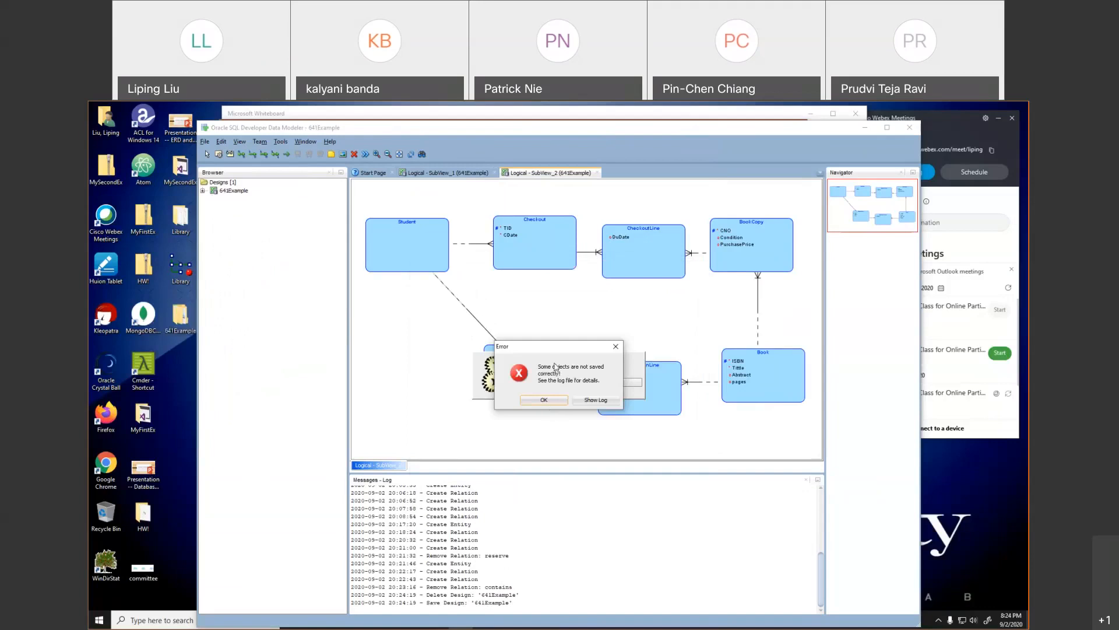
{"action": "left_click", "coordinate": [545, 400]}
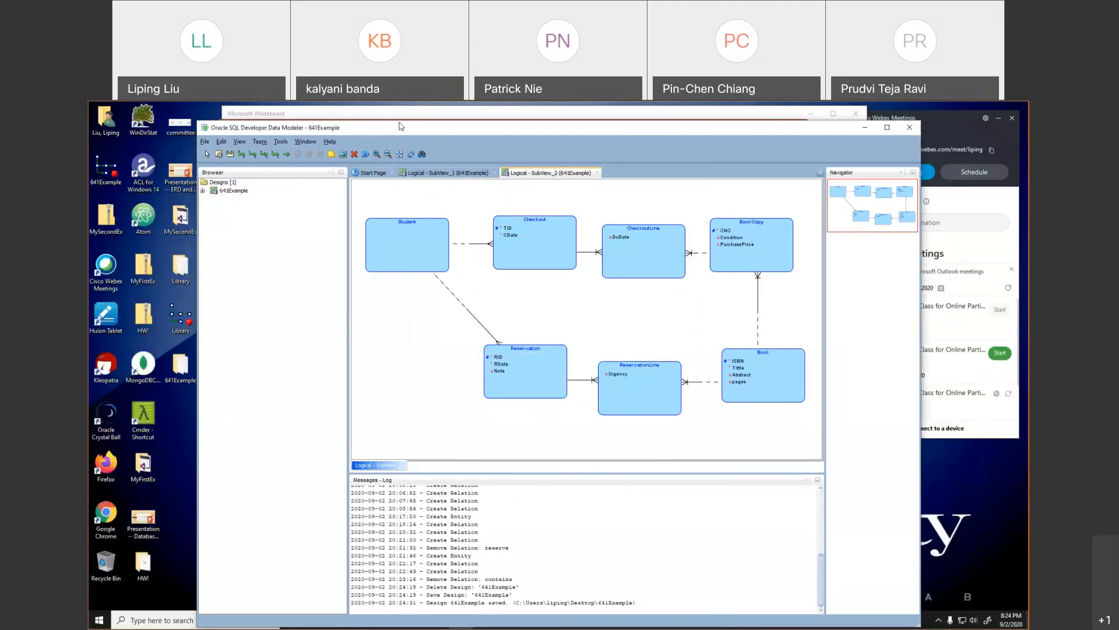
- Move the modeler window aside to uncover more of the meeting window behind it
{"action": "left_click_drag", "start_coordinate": [401, 126], "coordinate": [389, 121]}
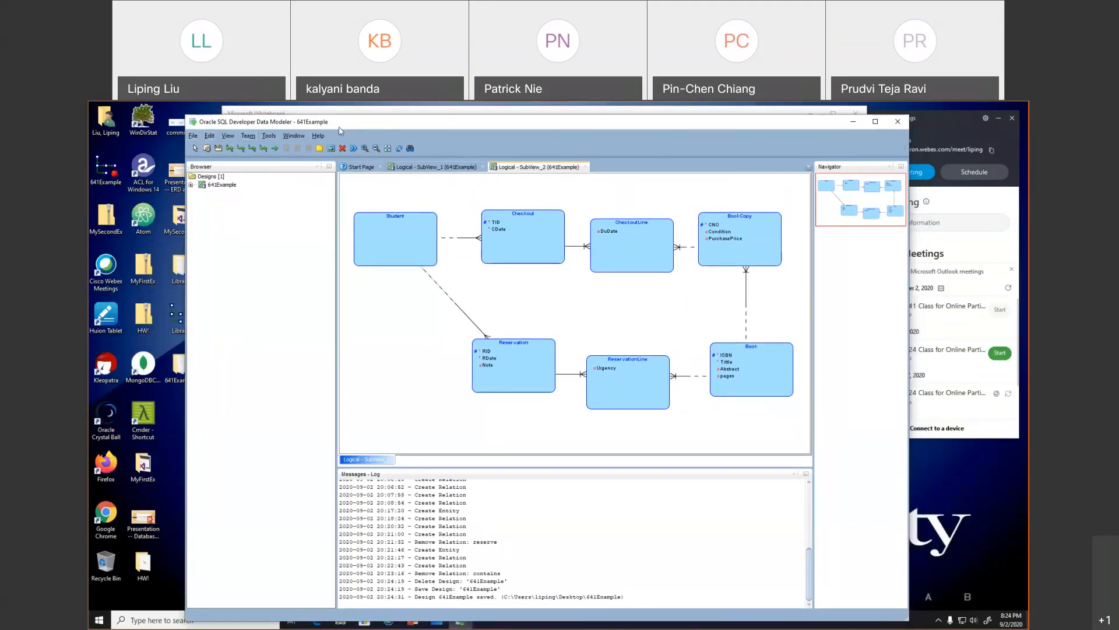
{"action": "left_click_drag", "start_coordinate": [383, 124], "coordinate": [330, 132]}
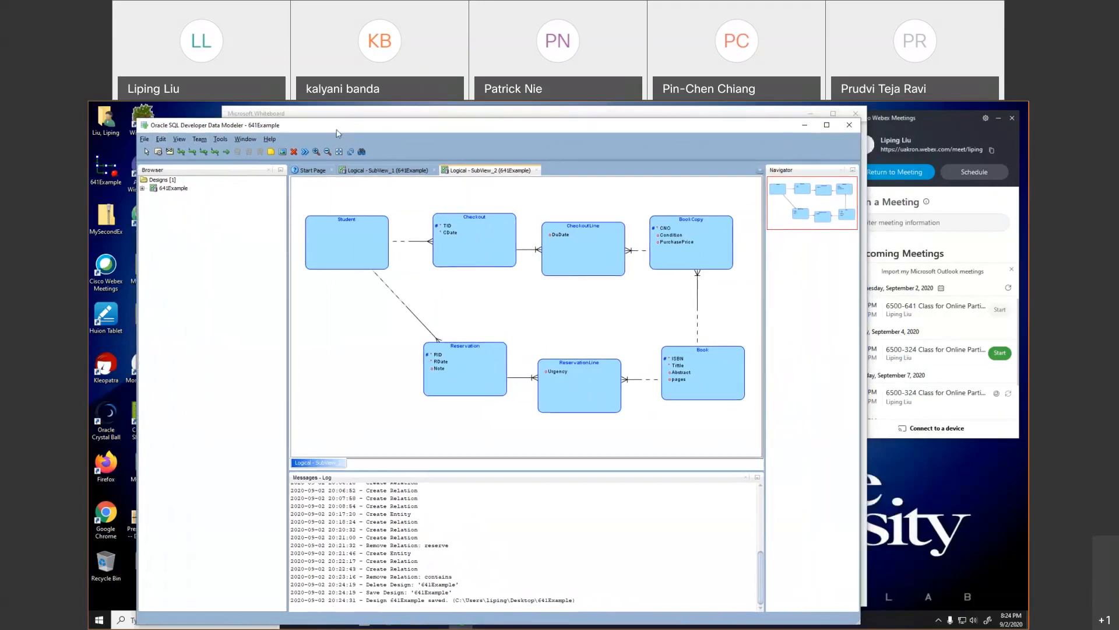
- Compare the order entities and relations in SubView_1 with the library diagram in SubView_2, ending on the order diagram
{"action": "left_click_drag", "start_coordinate": [337, 134], "coordinate": [323, 132]}
{"action": "left_click", "coordinate": [385, 169]}
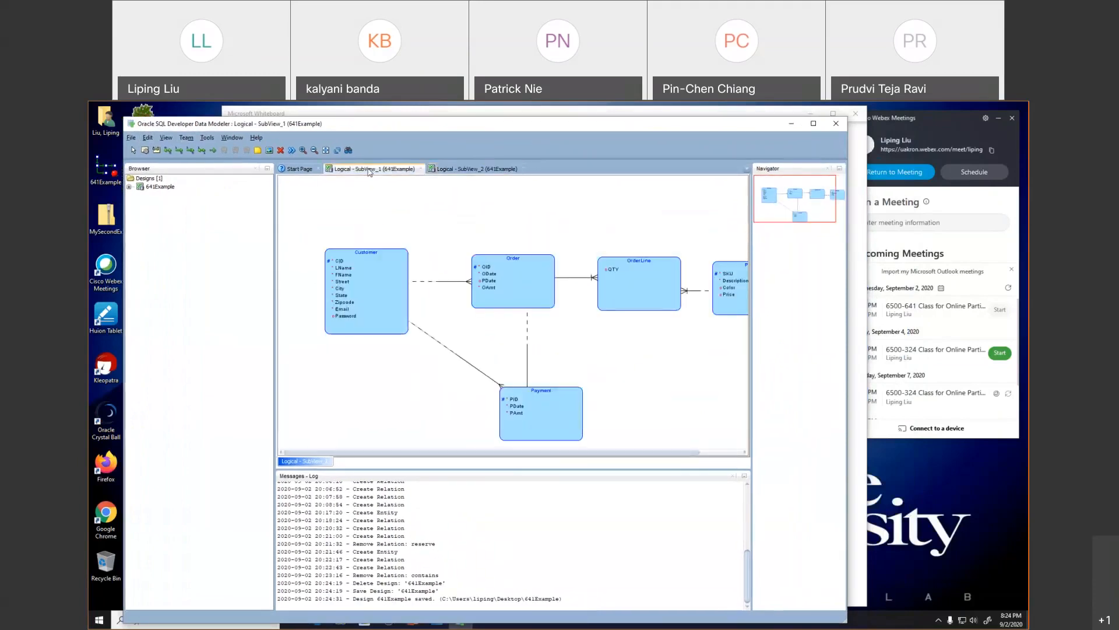
{"action": "mouse_move", "coordinate": [647, 453]}
{"action": "left_mouse_down"}
{"action": "mouse_move", "coordinate": [700, 458]}
{"action": "mouse_move", "coordinate": [632, 460]}
{"action": "mouse_move", "coordinate": [641, 457]}
{"action": "left_mouse_up"}
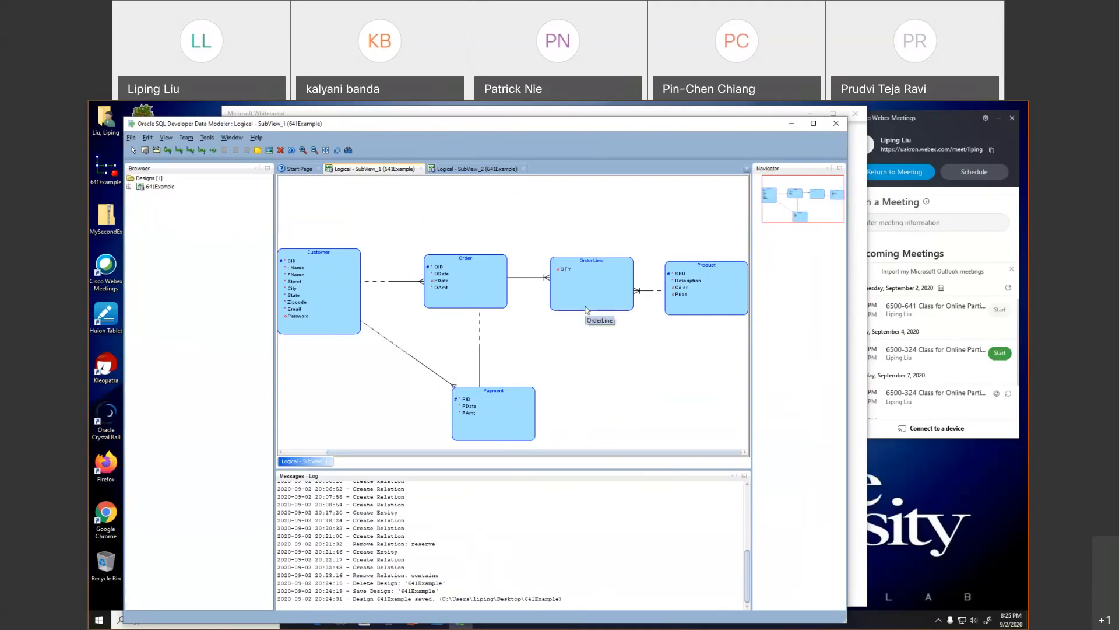
{"action": "left_click", "coordinate": [472, 170]}
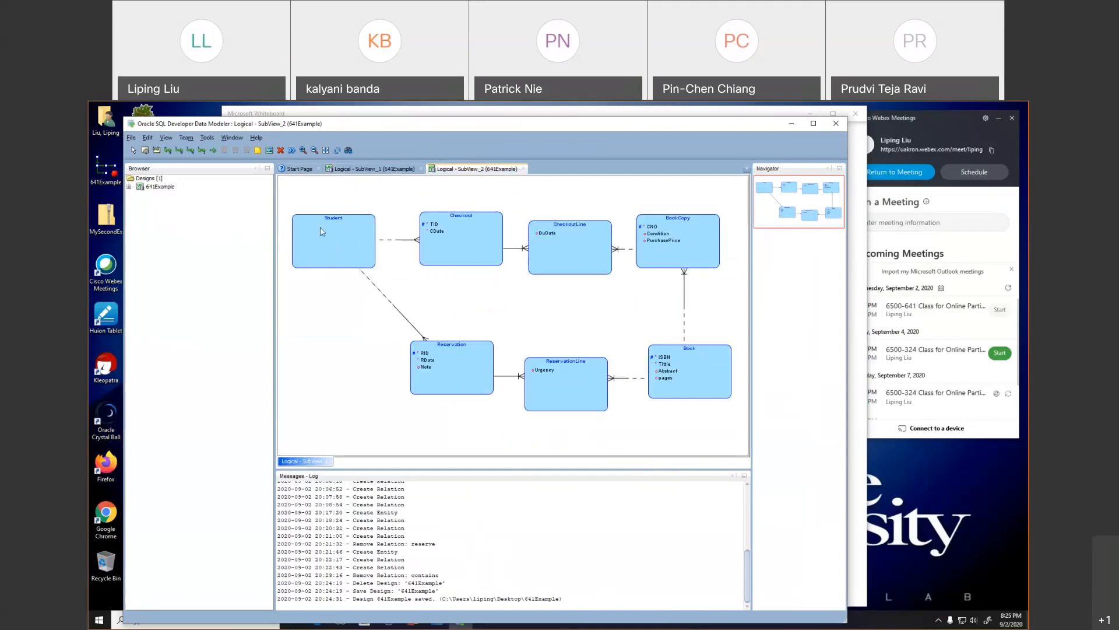
{"action": "left_click", "coordinate": [366, 169]}
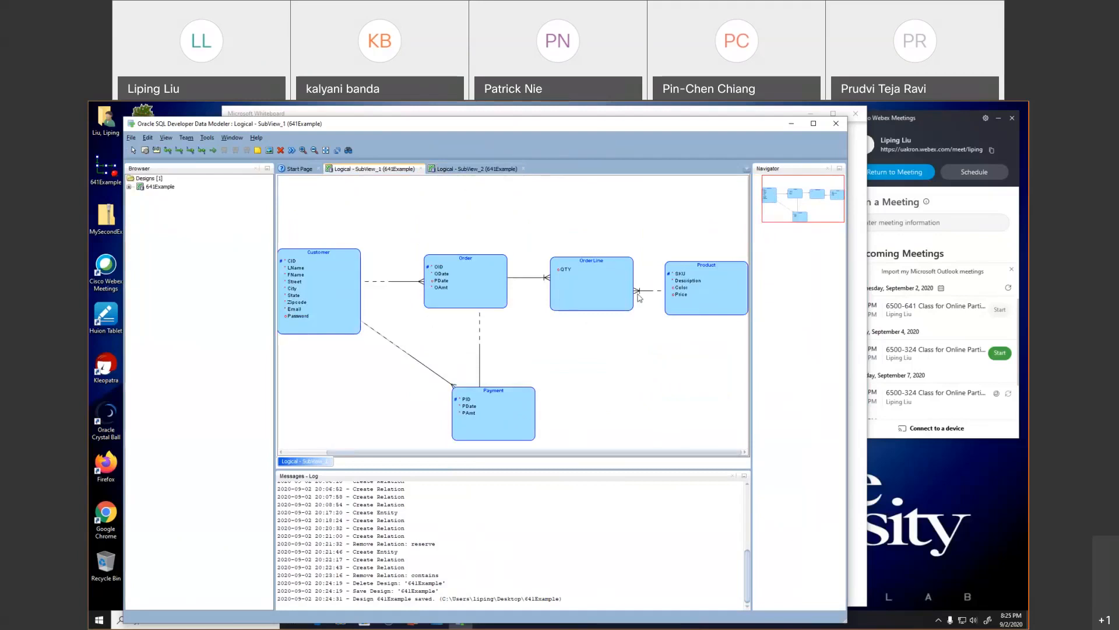
{"action": "left_click", "coordinate": [588, 290]}
- Move the modeler window aside, switch to the ERD and Forward Engineering presentation in PowerPoint, and enlarge its window
{"action": "left_click_drag", "start_coordinate": [360, 125], "coordinate": [601, 256]}
{"action": "left_click", "coordinate": [430, 224]}
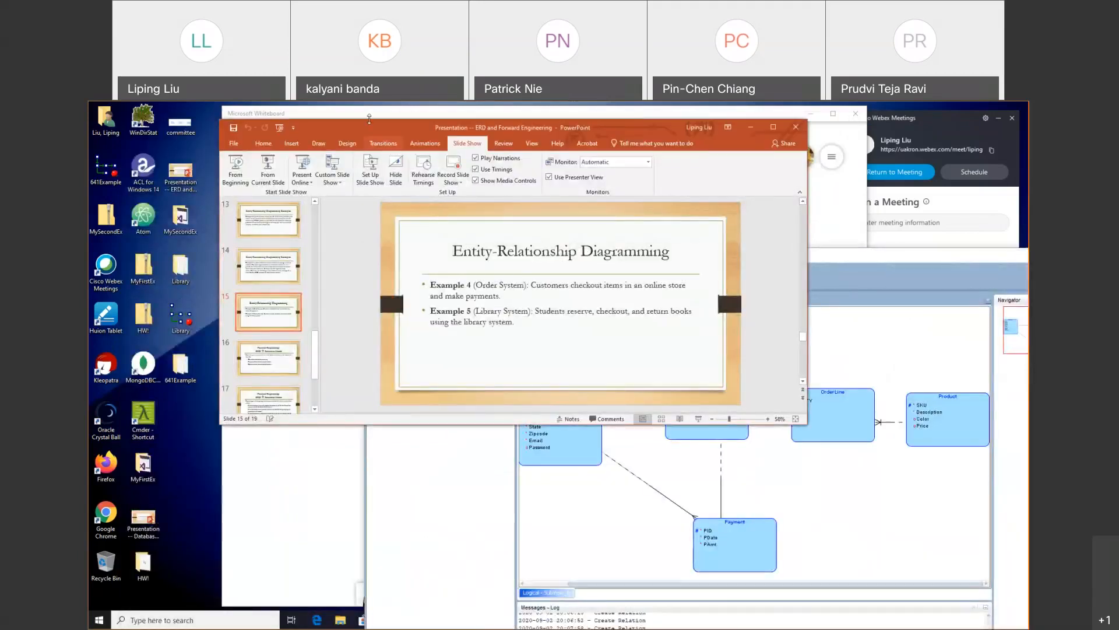
{"action": "left_click_drag", "start_coordinate": [365, 119], "coordinate": [369, 132]}
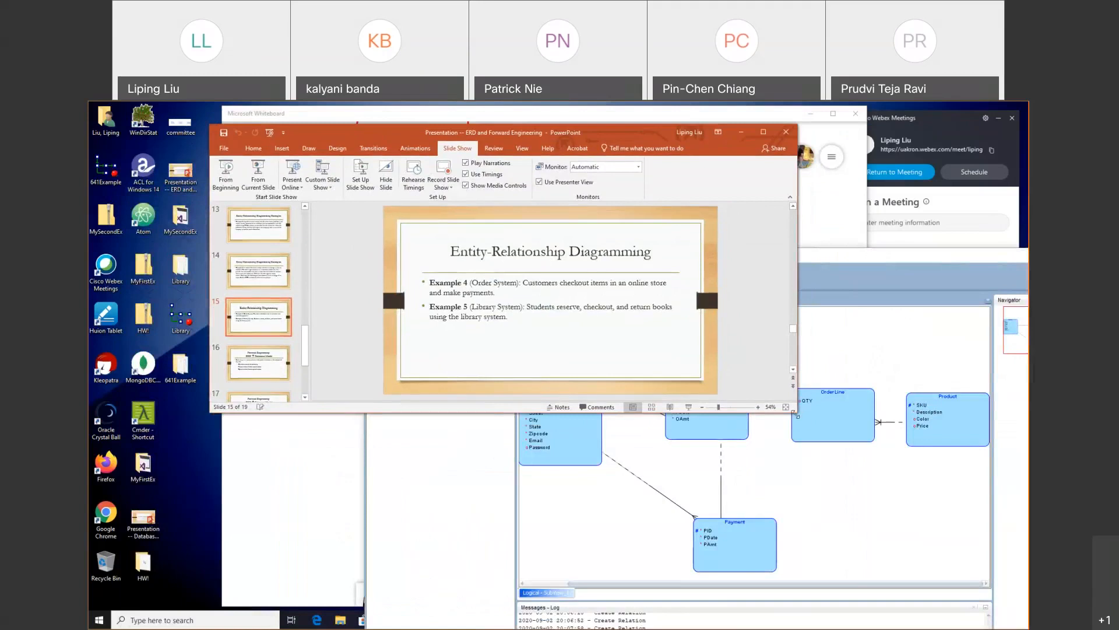
{"action": "left_click_drag", "start_coordinate": [857, 558], "coordinate": [872, 567]}
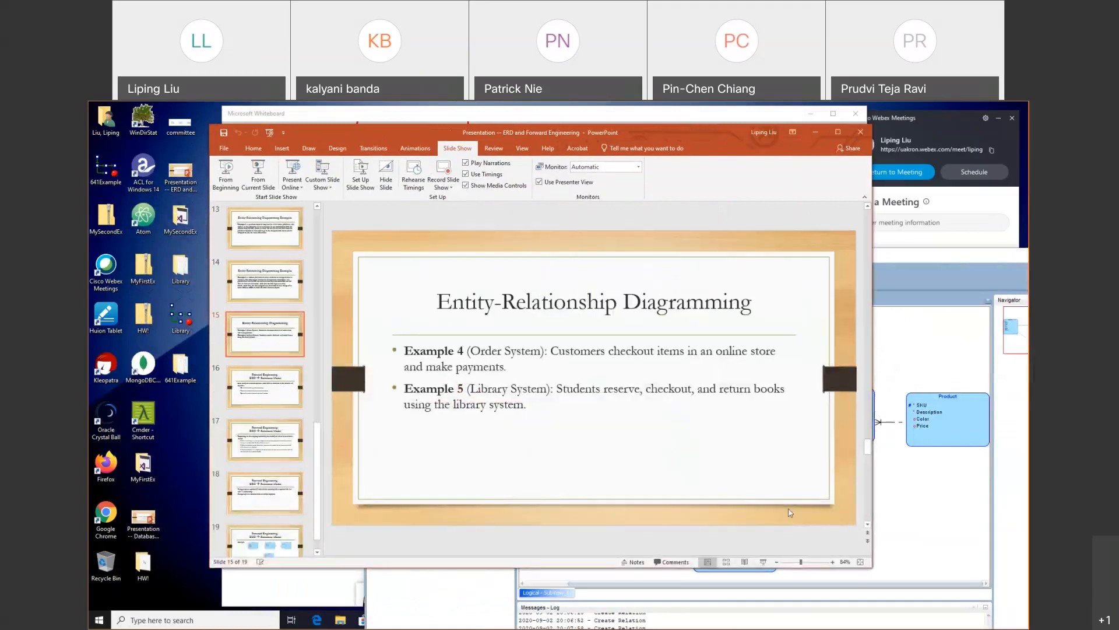